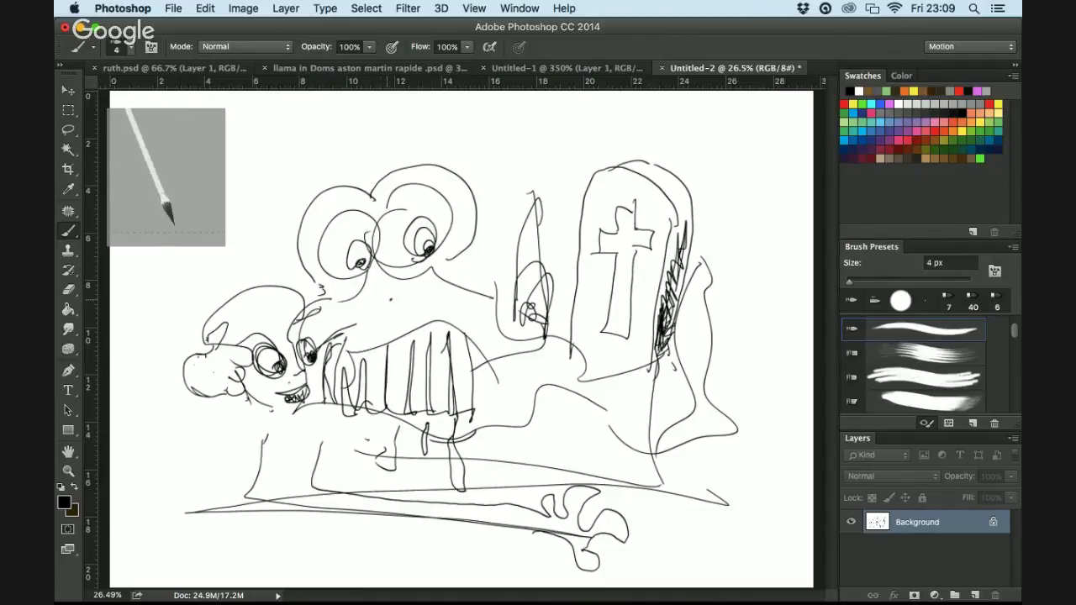
# Draw two nostrils on the big-eyed creature, and add a head line, scales and fins to the fish beside the gravestone
pyautogui.moveTo(393, 292); pyautogui.dragTo(384, 296)
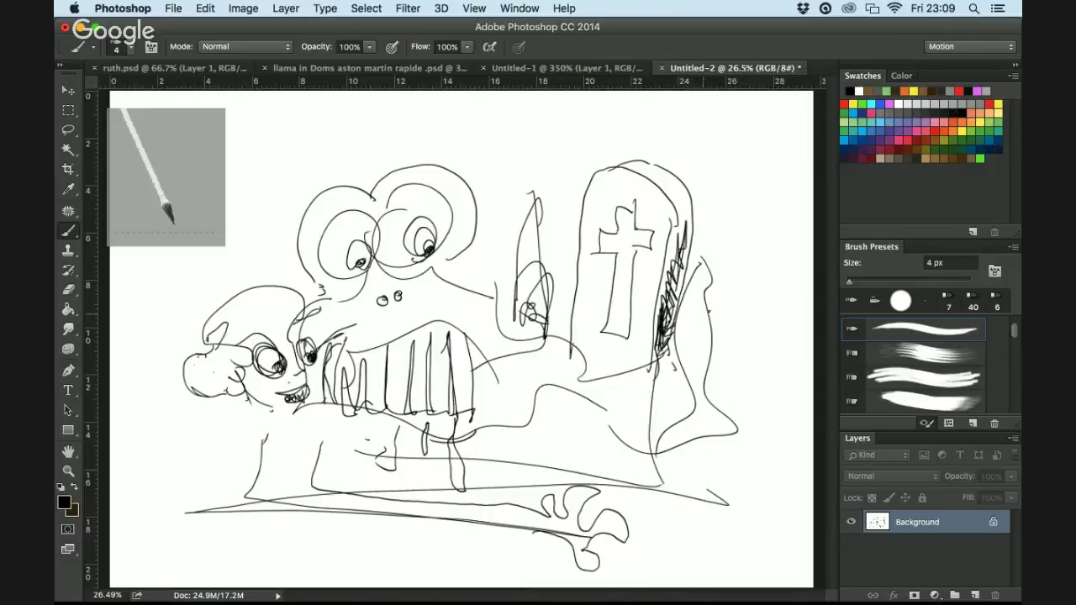
pyautogui.moveTo(711, 310); pyautogui.dragTo(683, 316)
pyautogui.moveTo(707, 262)
pyautogui.mouseDown()
pyautogui.moveTo(712, 283)
pyautogui.moveTo(690, 306)
pyautogui.moveTo(684, 274)
pyautogui.moveTo(682, 315)
pyautogui.moveTo(709, 339)
pyautogui.moveTo(693, 356)
pyautogui.moveTo(701, 385)
pyautogui.mouseUp()
pyautogui.moveTo(691, 387); pyautogui.dragTo(699, 396)
pyautogui.moveTo(681, 380); pyautogui.dragTo(697, 398)
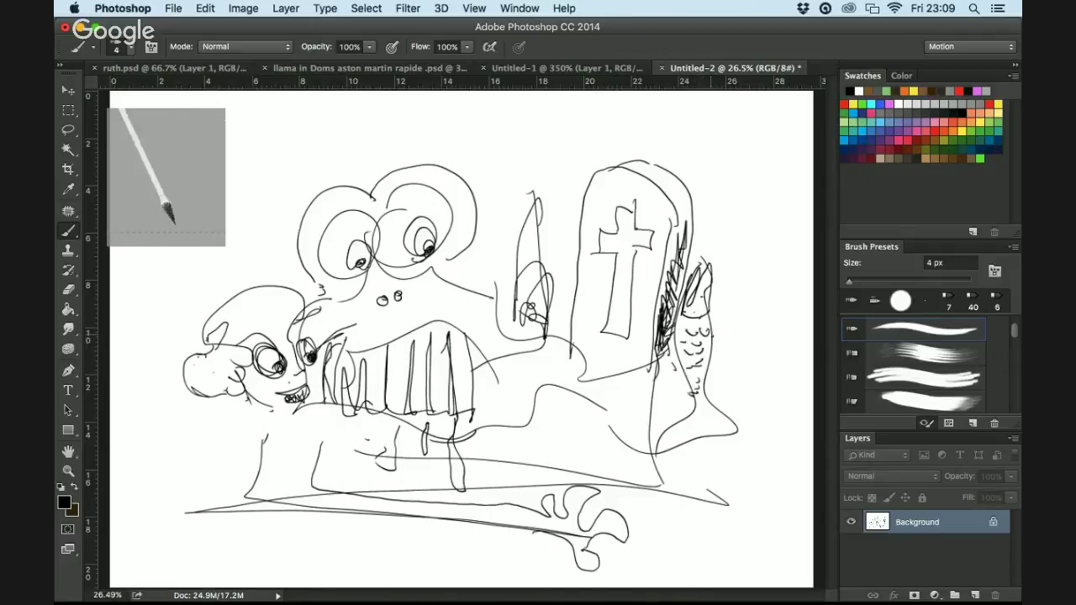
pyautogui.moveTo(713, 339); pyautogui.dragTo(728, 366)
pyautogui.moveTo(728, 367); pyautogui.dragTo(666, 390)
pyautogui.moveTo(679, 346); pyautogui.dragTo(666, 390)
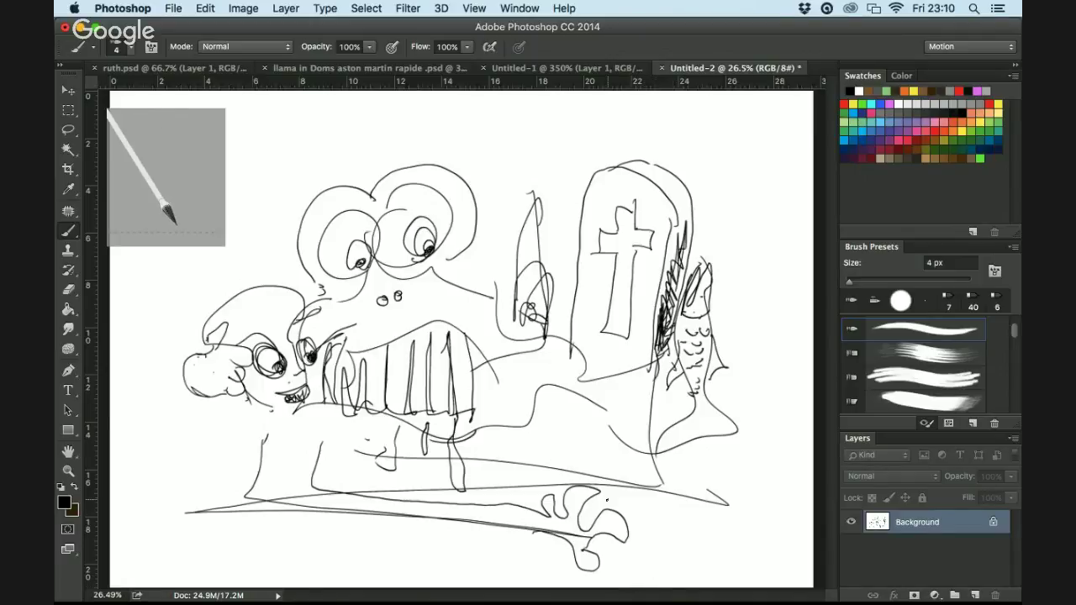
# Sketch contour lines around the shapes below the gravestone, and add arm lines, a nipple and ribs to the reclining figure
pyautogui.moveTo(644, 462)
pyautogui.mouseDown()
pyautogui.moveTo(647, 484)
pyautogui.moveTo(566, 407)
pyautogui.moveTo(537, 436)
pyautogui.moveTo(475, 444)
pyautogui.moveTo(698, 490)
pyautogui.moveTo(694, 460)
pyautogui.mouseUp()
pyautogui.moveTo(716, 451)
pyautogui.mouseDown()
pyautogui.moveTo(718, 479)
pyautogui.moveTo(747, 516)
pyautogui.moveTo(650, 509)
pyautogui.mouseUp()
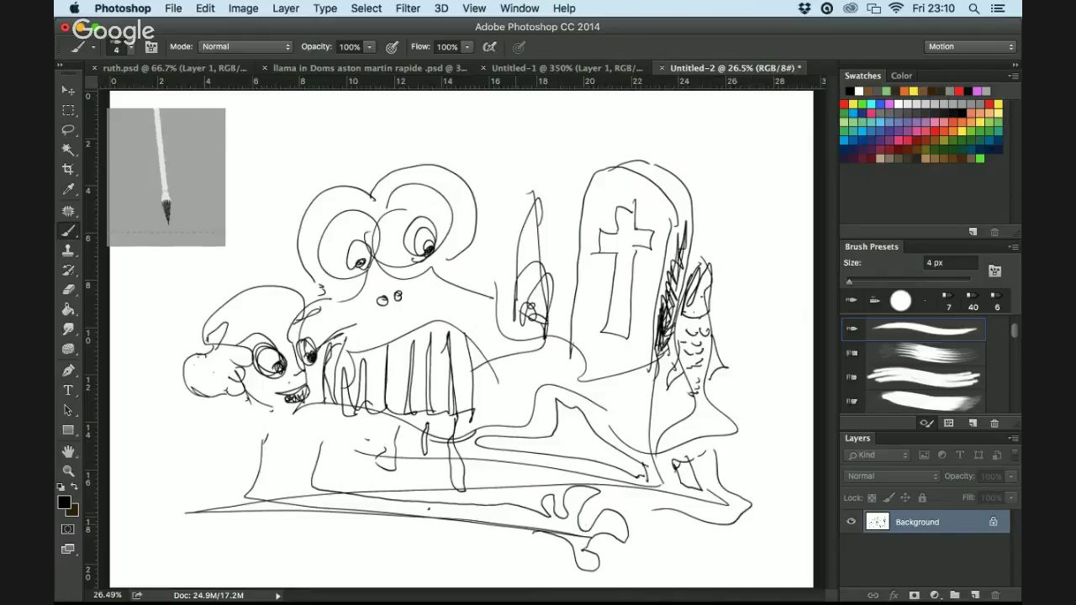
pyautogui.moveTo(268, 431)
pyautogui.mouseDown()
pyautogui.moveTo(264, 452)
pyautogui.moveTo(313, 456)
pyautogui.moveTo(299, 481)
pyautogui.moveTo(268, 476)
pyautogui.mouseUp()
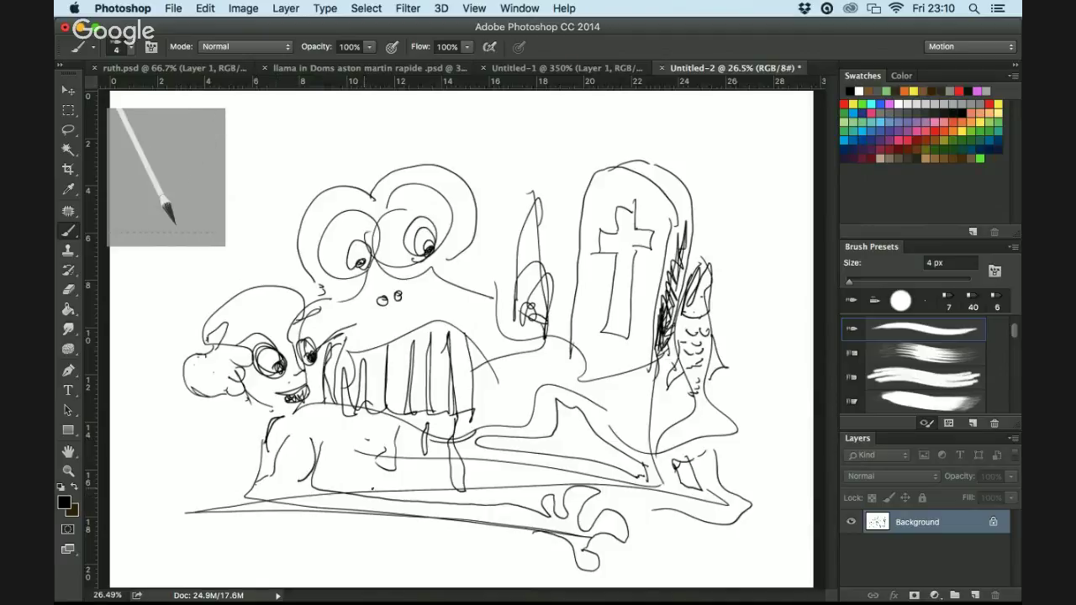
pyautogui.moveTo(417, 448)
pyautogui.mouseDown()
pyautogui.moveTo(398, 464)
pyautogui.moveTo(370, 476)
pyautogui.mouseUp()
pyautogui.moveTo(390, 416)
pyautogui.mouseDown()
pyautogui.moveTo(387, 437)
pyautogui.moveTo(366, 442)
pyautogui.moveTo(377, 432)
pyautogui.mouseUp()
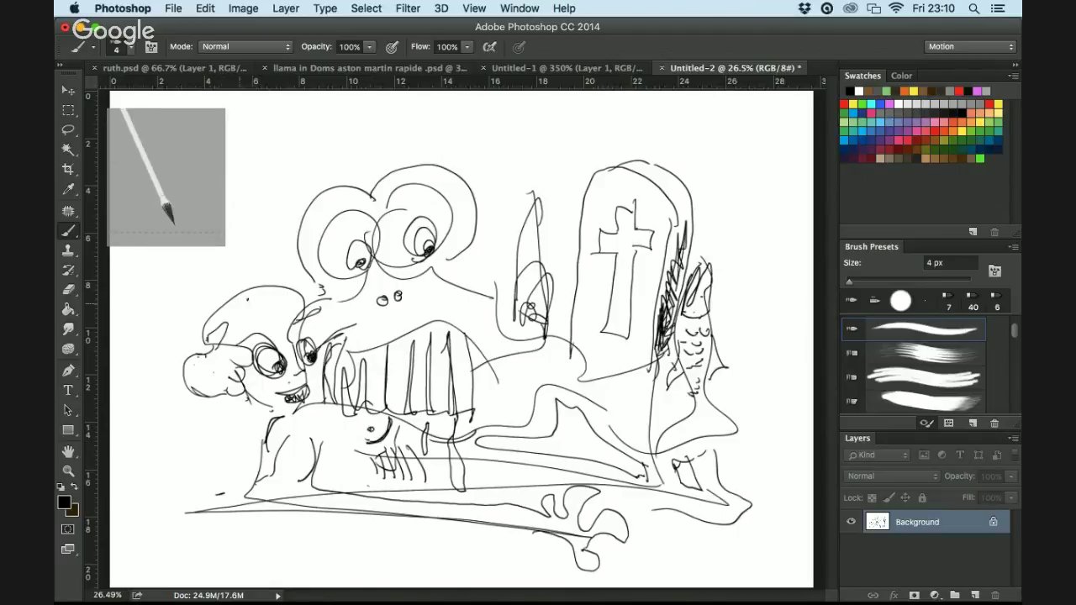
# Draw an outer contour around the creatures, candle, gravestone, fish and the curled end of the base
pyautogui.moveTo(242, 421)
pyautogui.mouseDown()
pyautogui.moveTo(230, 498)
pyautogui.moveTo(173, 396)
pyautogui.moveTo(186, 339)
pyautogui.moveTo(202, 300)
pyautogui.moveTo(288, 259)
pyautogui.moveTo(306, 195)
pyautogui.moveTo(346, 171)
pyautogui.moveTo(427, 148)
pyautogui.moveTo(470, 165)
pyautogui.moveTo(487, 202)
pyautogui.moveTo(481, 278)
pyautogui.moveTo(540, 177)
pyautogui.moveTo(563, 273)
pyautogui.moveTo(552, 325)
pyautogui.moveTo(566, 311)
pyautogui.moveTo(591, 177)
pyautogui.moveTo(629, 146)
pyautogui.moveTo(679, 156)
pyautogui.moveTo(706, 183)
pyautogui.moveTo(755, 388)
pyautogui.moveTo(755, 372)
pyautogui.moveTo(754, 442)
pyautogui.moveTo(773, 503)
pyautogui.moveTo(726, 551)
pyautogui.moveTo(697, 551)
pyautogui.moveTo(653, 528)
pyautogui.moveTo(578, 574)
pyautogui.mouseUp()
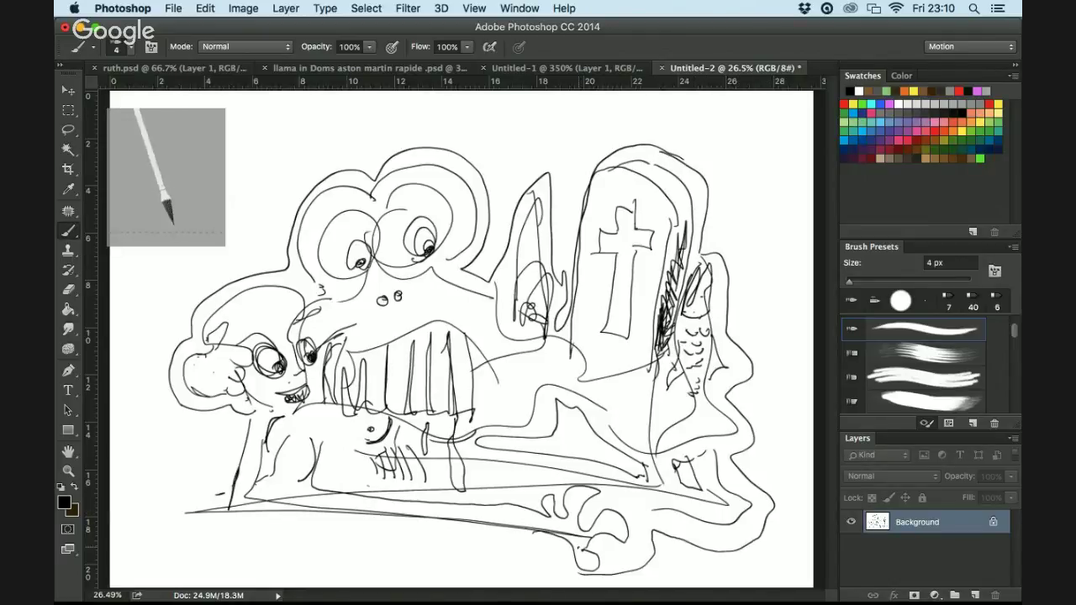
pyautogui.moveTo(661, 506)
pyautogui.mouseDown()
pyautogui.moveTo(603, 567)
pyautogui.moveTo(642, 580)
pyautogui.mouseUp()
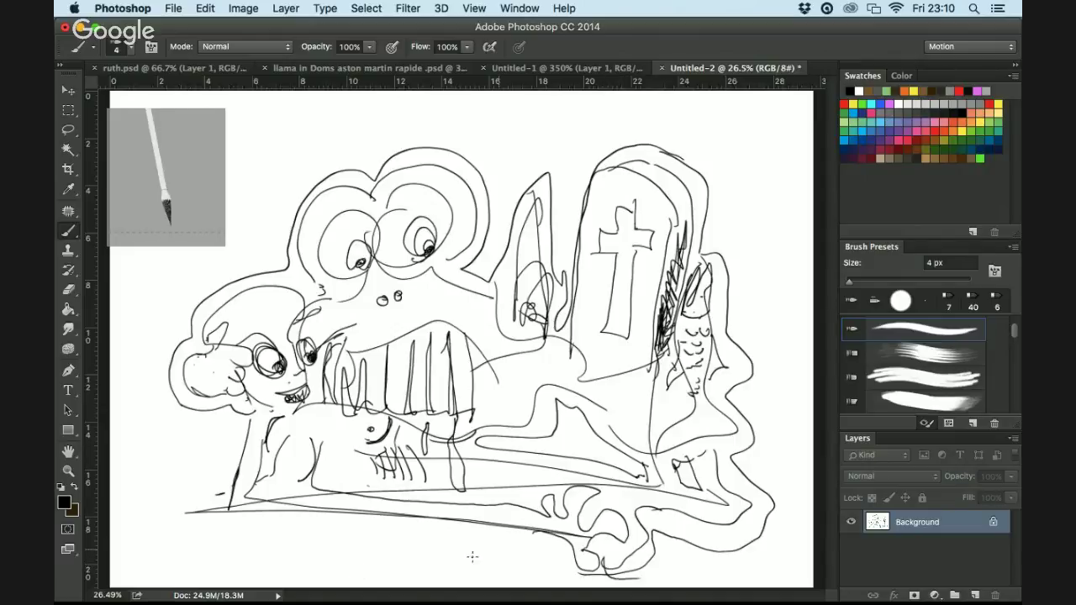
# Draw a row of slanted posts with short connecting ground lines beneath the long base line of the drawing
pyautogui.moveTo(546, 575); pyautogui.dragTo(370, 553)
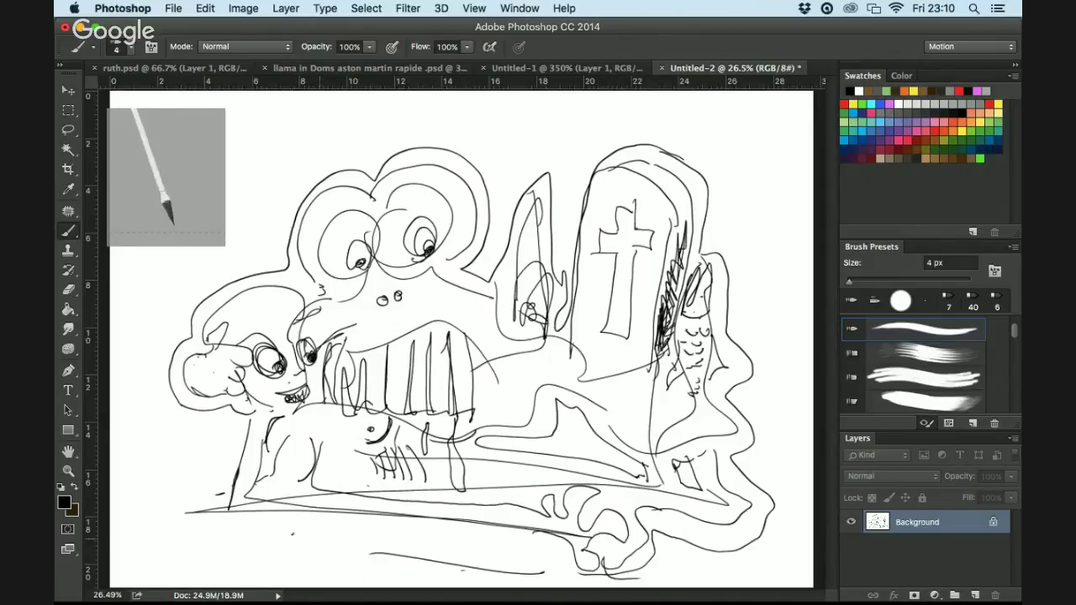
pyautogui.moveTo(520, 530)
pyautogui.mouseDown()
pyautogui.moveTo(540, 582)
pyautogui.moveTo(511, 569)
pyautogui.mouseUp()
pyautogui.moveTo(484, 521); pyautogui.dragTo(492, 580)
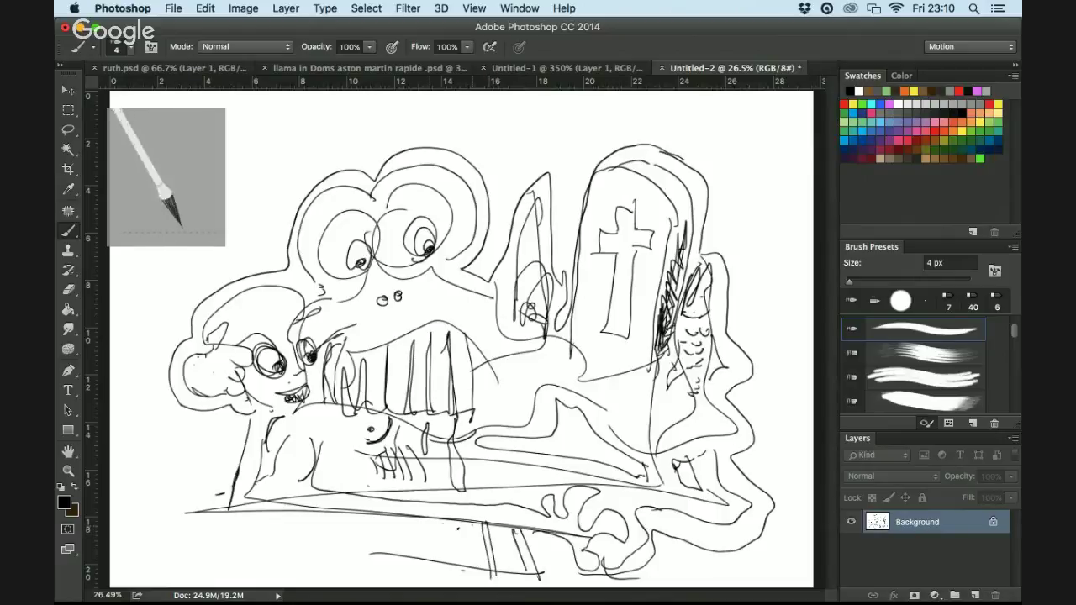
pyautogui.moveTo(448, 520)
pyautogui.mouseDown()
pyautogui.moveTo(444, 571)
pyautogui.moveTo(433, 580)
pyautogui.mouseUp()
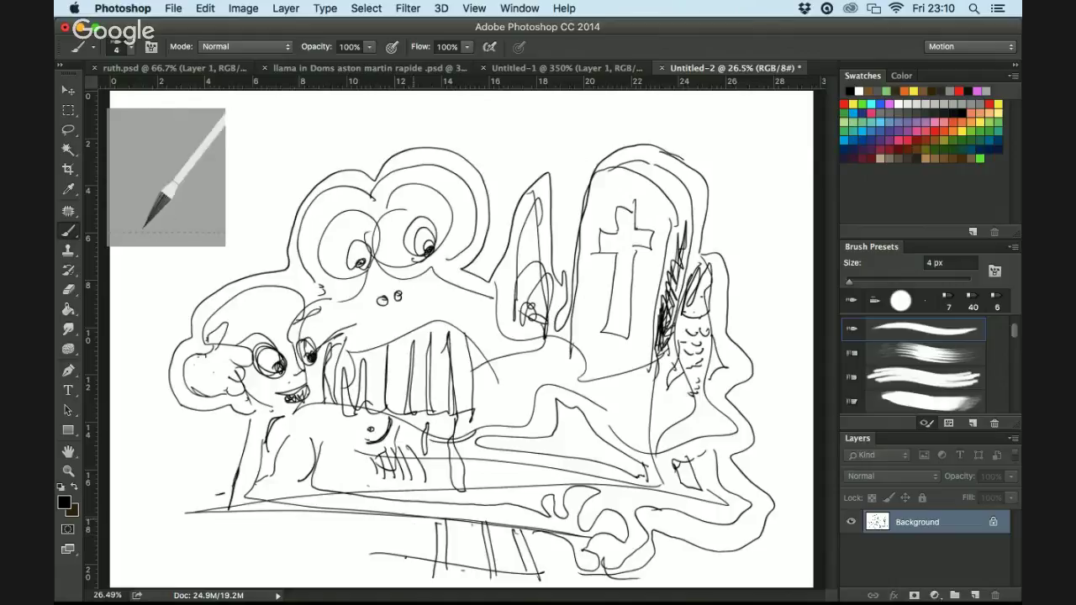
pyautogui.moveTo(414, 520); pyautogui.dragTo(409, 568)
pyautogui.moveTo(406, 522)
pyautogui.mouseDown()
pyautogui.moveTo(393, 565)
pyautogui.moveTo(407, 573)
pyautogui.mouseUp()
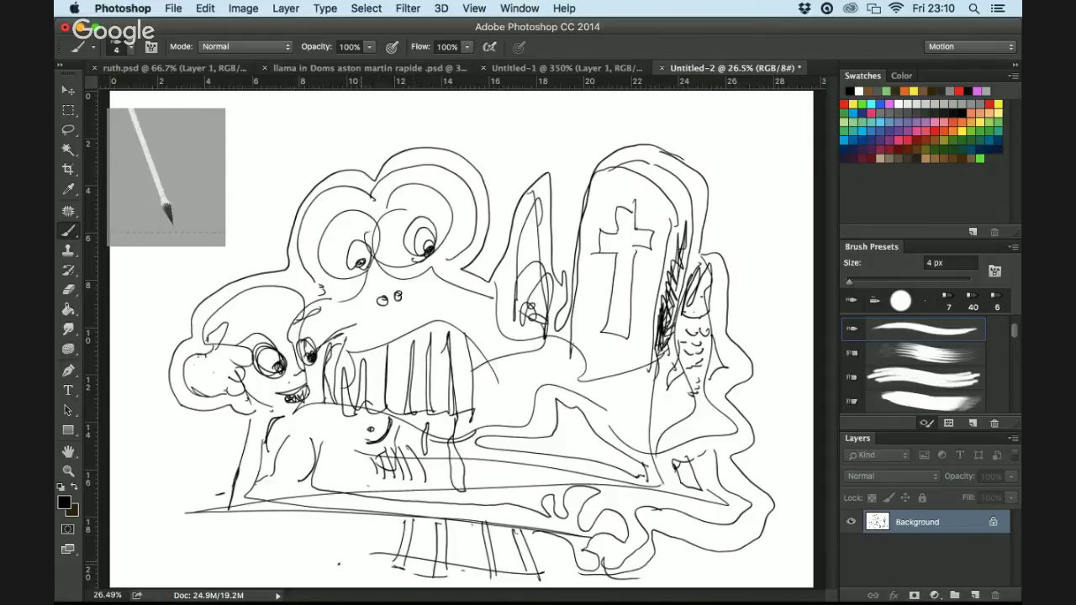
pyautogui.moveTo(375, 519)
pyautogui.mouseDown()
pyautogui.moveTo(307, 523)
pyautogui.moveTo(315, 523)
pyautogui.moveTo(290, 565)
pyautogui.mouseUp()
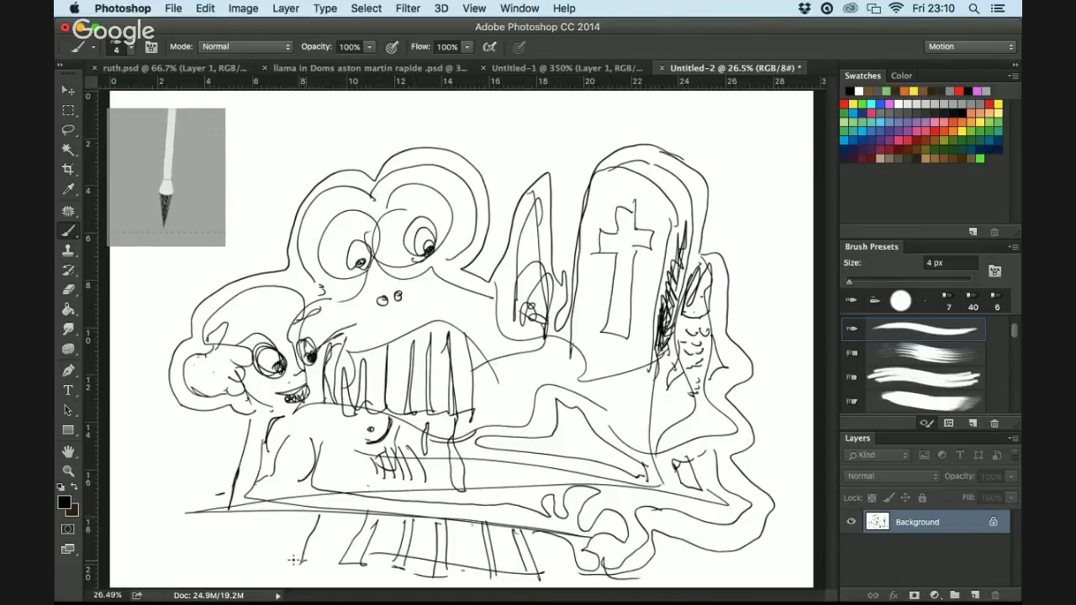
pyautogui.moveTo(313, 511)
pyautogui.mouseDown()
pyautogui.moveTo(282, 559)
pyautogui.moveTo(294, 561)
pyautogui.mouseUp()
pyautogui.moveTo(286, 558); pyautogui.dragTo(339, 552)
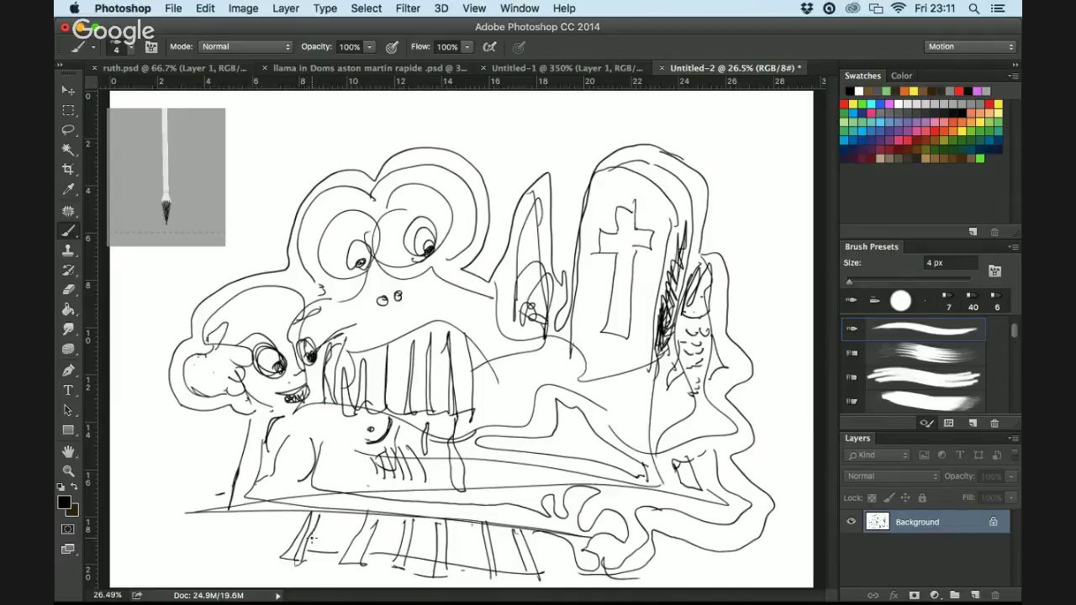
pyautogui.moveTo(284, 544); pyautogui.dragTo(247, 555)
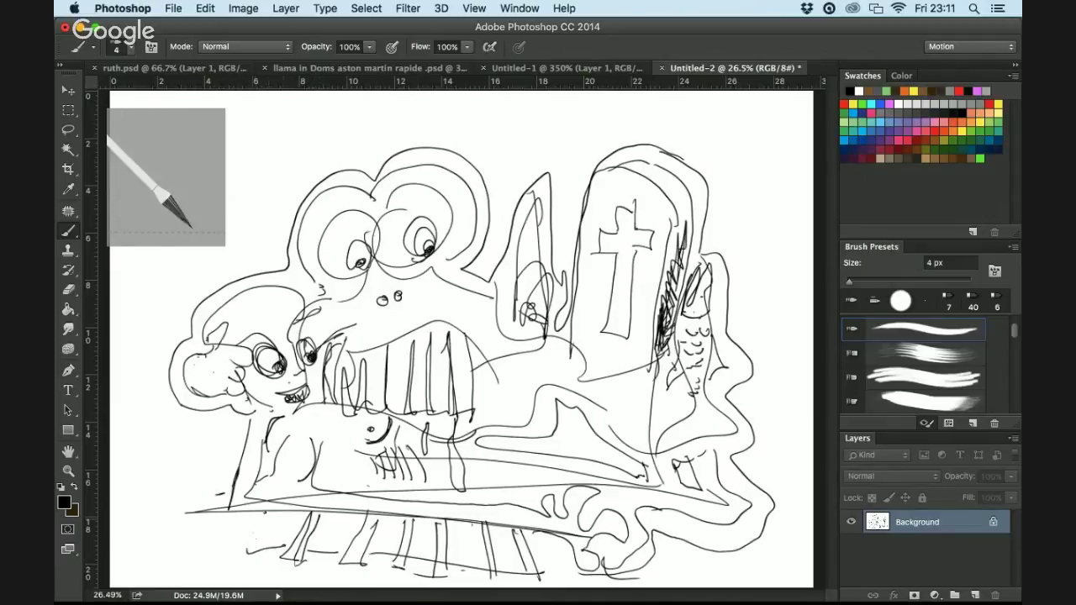
pyautogui.moveTo(268, 511)
pyautogui.mouseDown()
pyautogui.moveTo(245, 554)
pyautogui.moveTo(223, 566)
pyautogui.moveTo(234, 526)
pyautogui.moveTo(217, 570)
pyautogui.mouseUp()
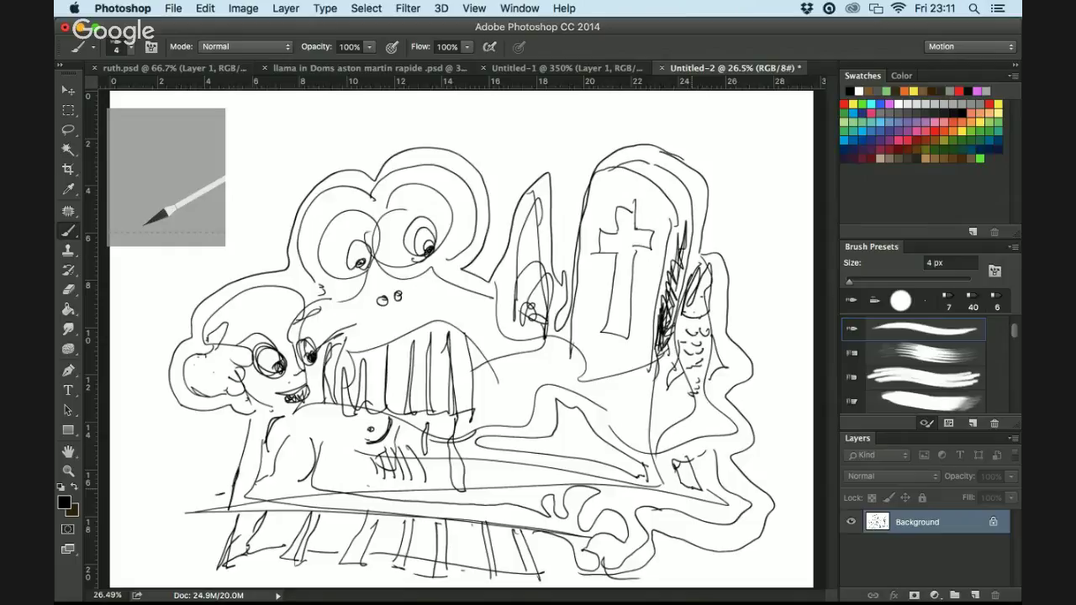
# Select the white areas with the Magic Wand, invert the selection, and copy the line art onto its own layer
pyautogui.click(68, 150)
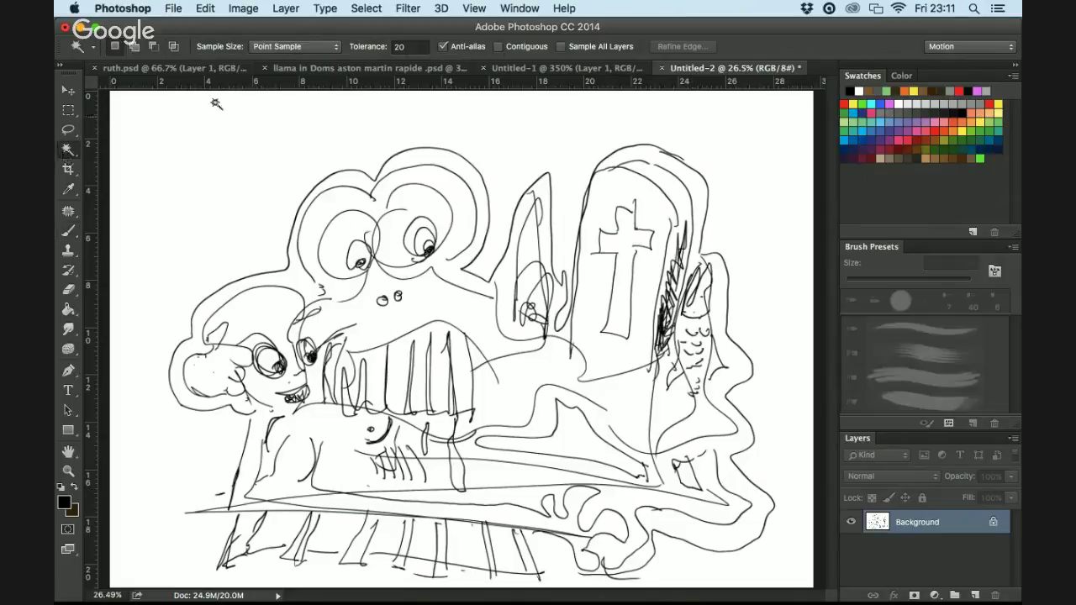
pyautogui.click(405, 100)
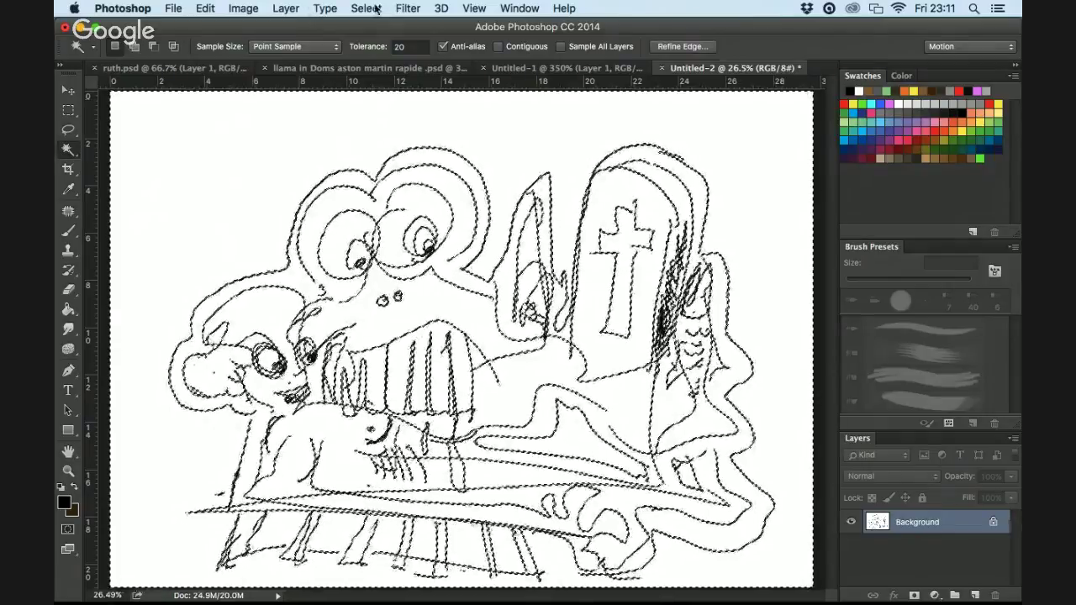
pyautogui.click(205, 9)
pyautogui.click(219, 113)
pyautogui.click(206, 9)
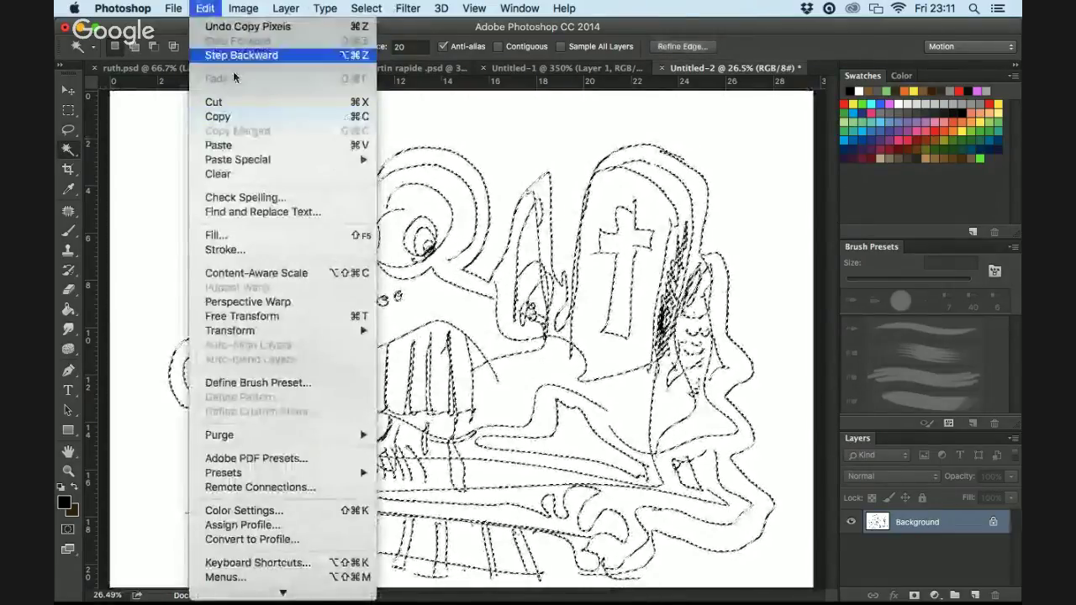
pyautogui.click(225, 147)
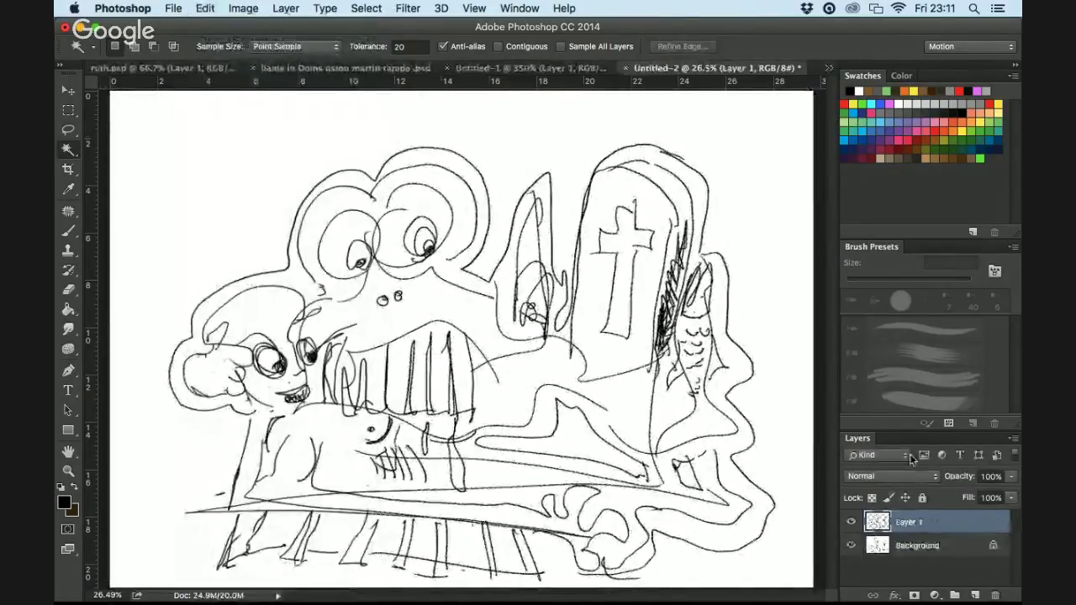
# Fill a new layer directly above Background with white and merge it down into Background
pyautogui.click(934, 546)
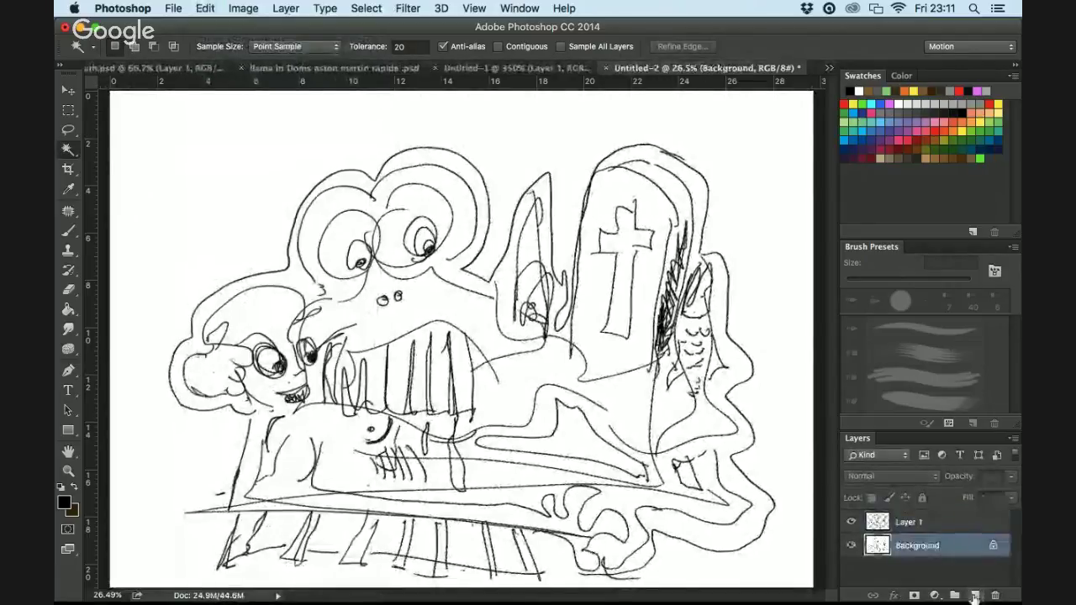
pyautogui.click(973, 593)
pyautogui.click(850, 91)
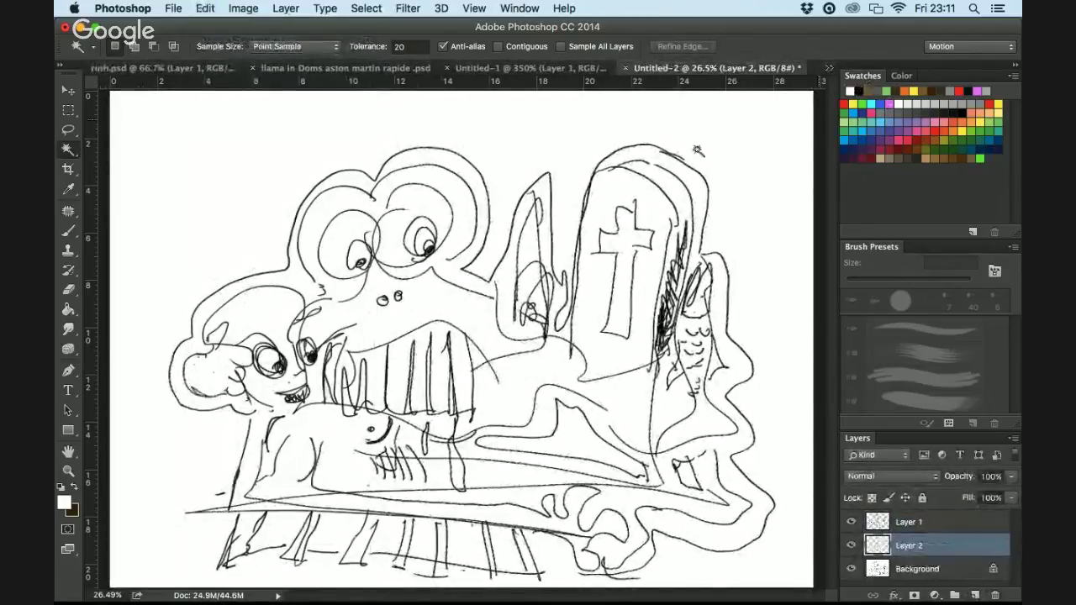
pyautogui.click(69, 309)
pyautogui.click(193, 246)
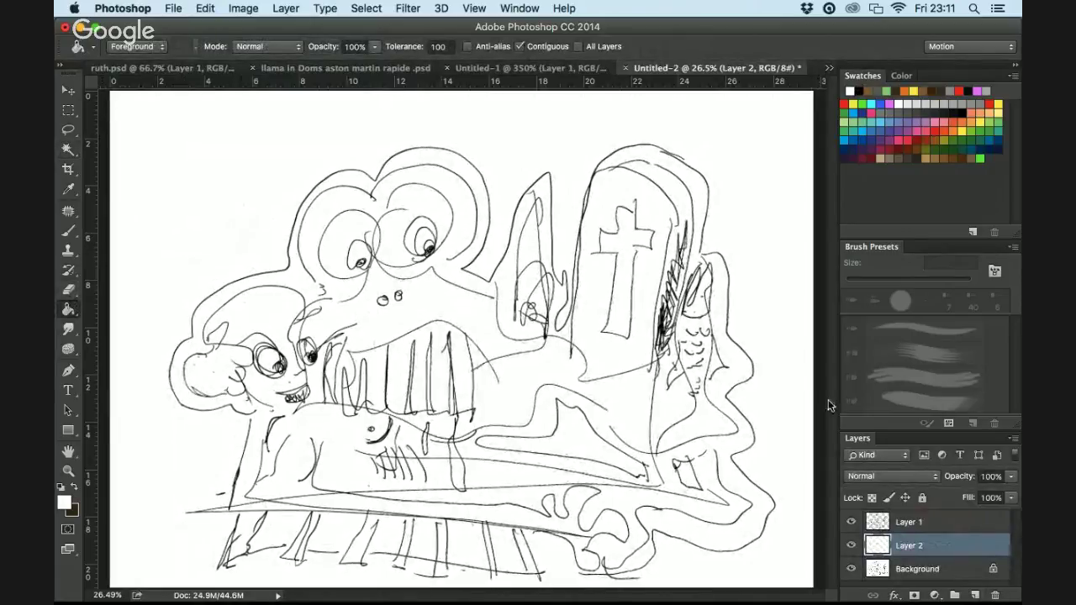
pyautogui.press('super+e')
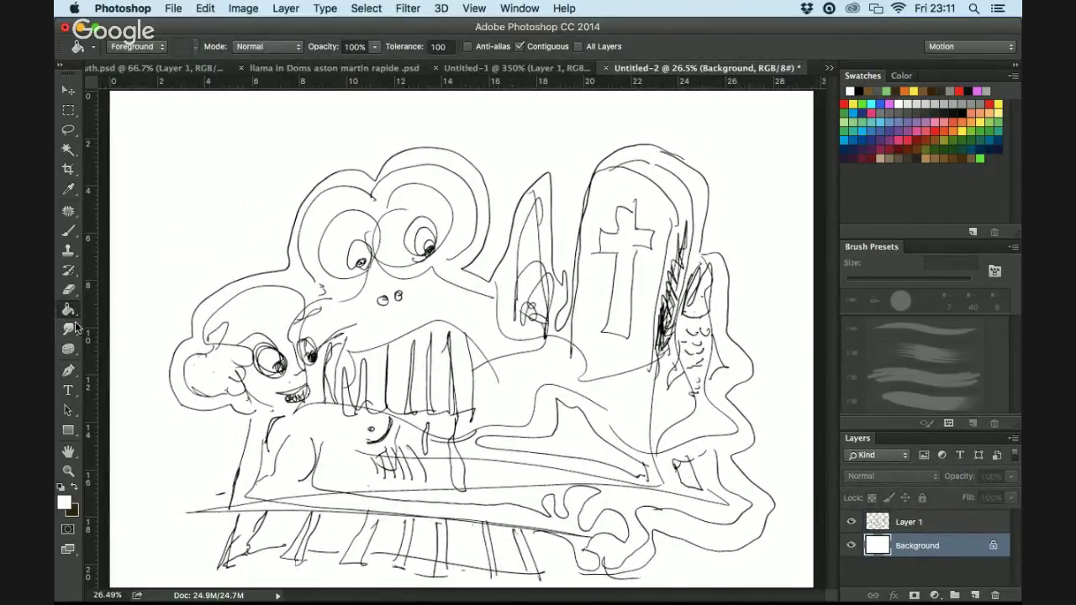
pyautogui.click(68, 433)
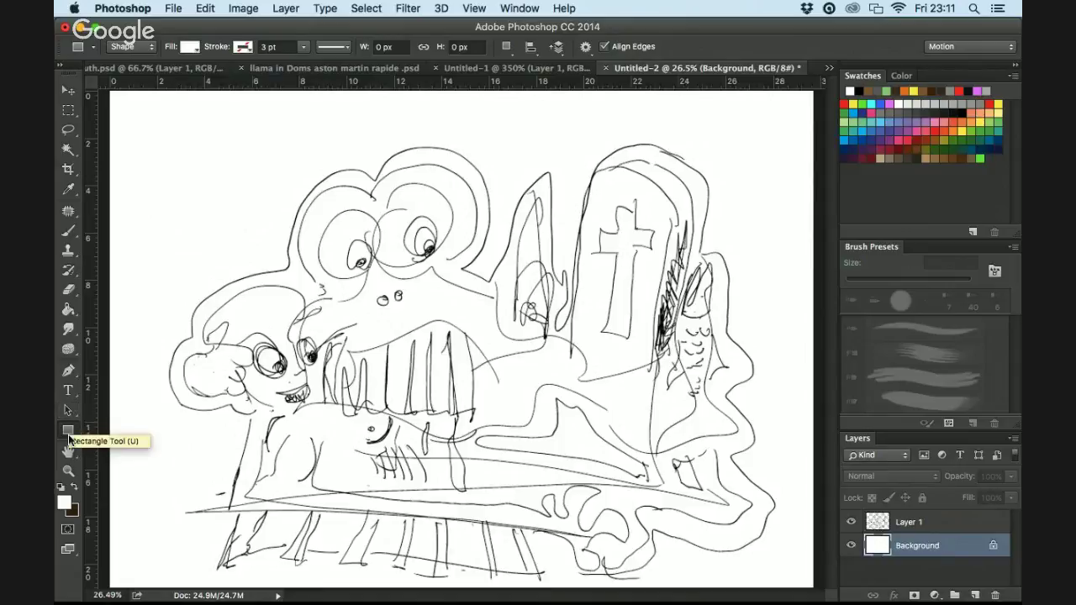
pyautogui.click(68, 311)
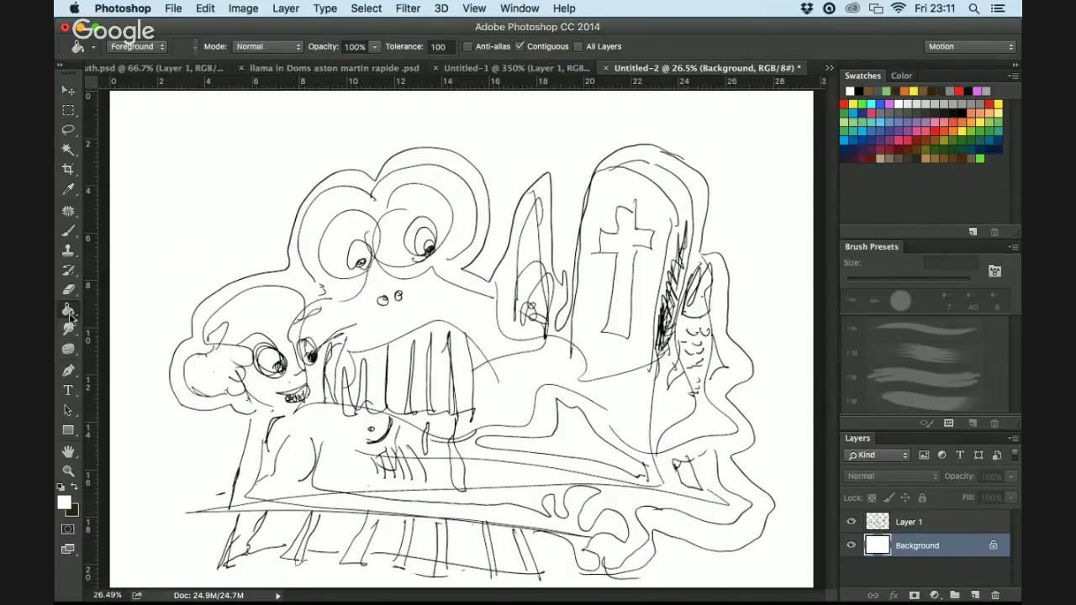
pyautogui.click(72, 316)
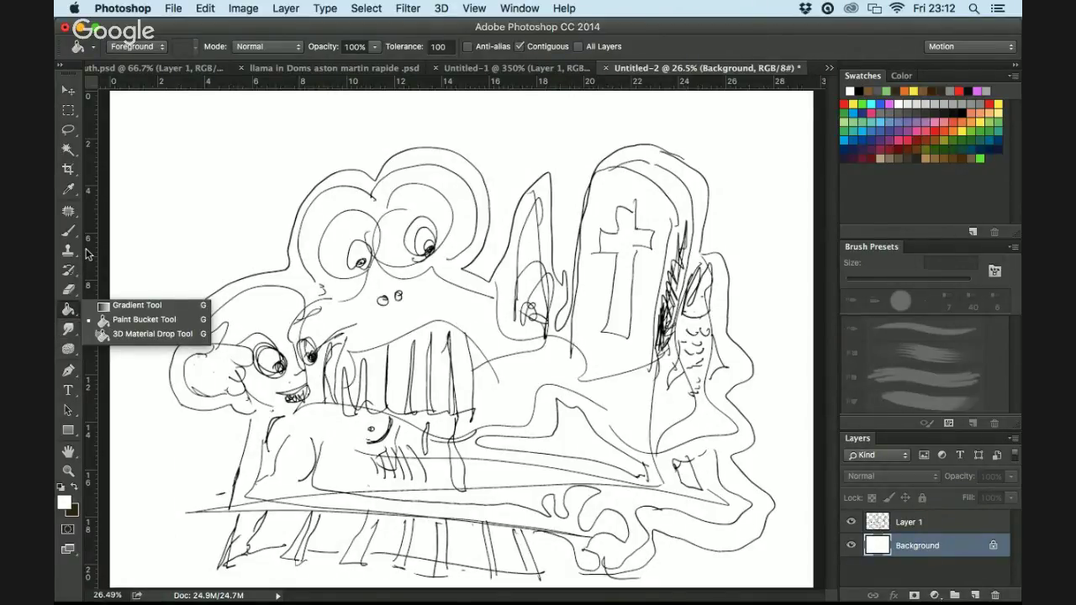
pyautogui.click(880, 514)
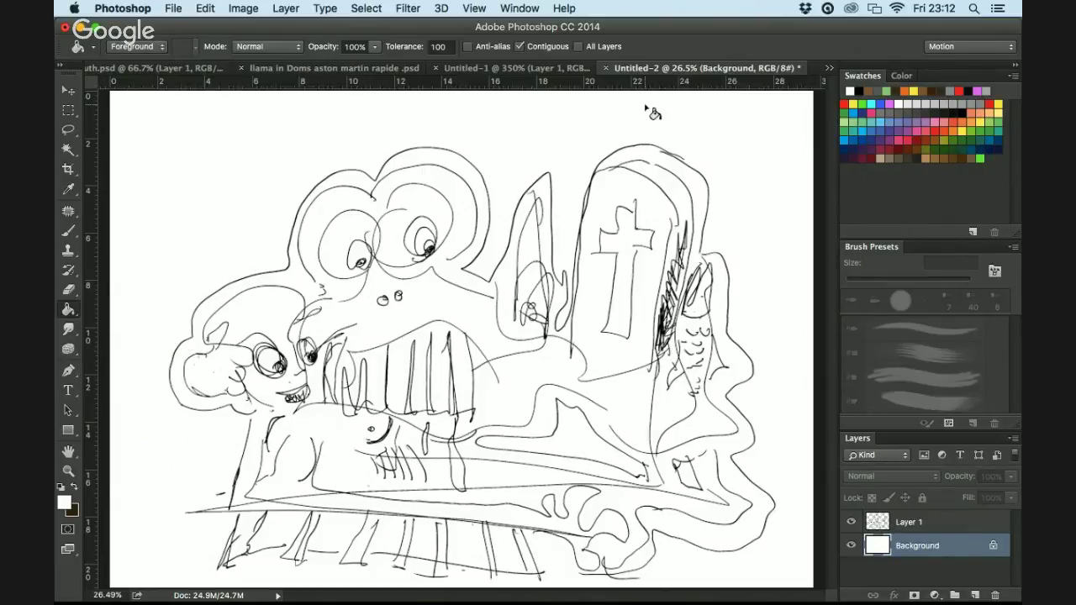
# Fill the empty area outside the drawing's outer contour on Layer 1 with white
pyautogui.click(881, 523)
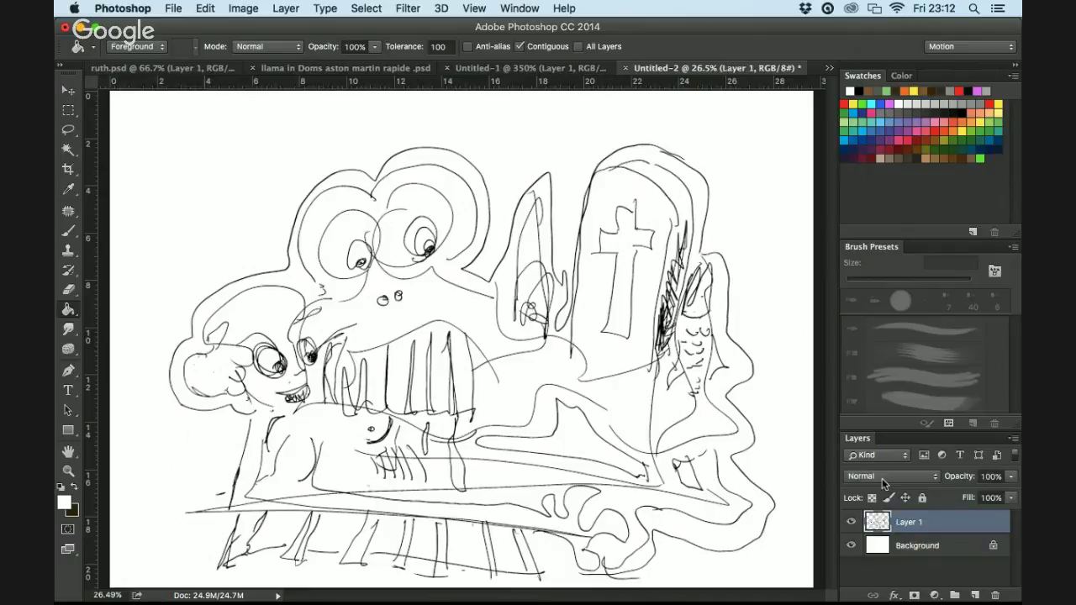
pyautogui.click(234, 186)
# Switch to the Brush tool and set the background colour to dark red #400f15
pyautogui.click(69, 229)
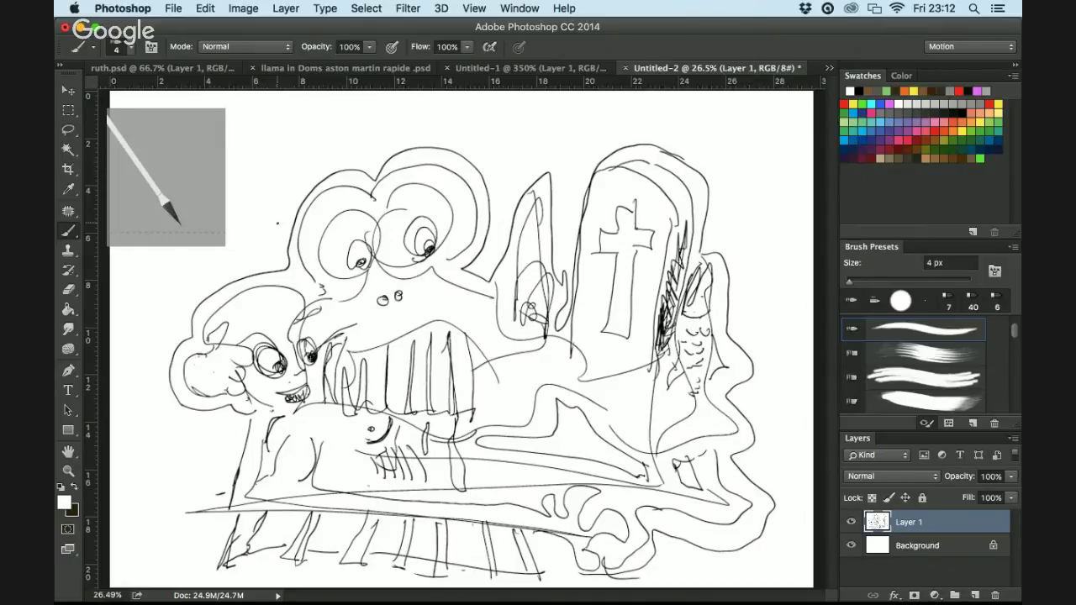
pyautogui.click(72, 511)
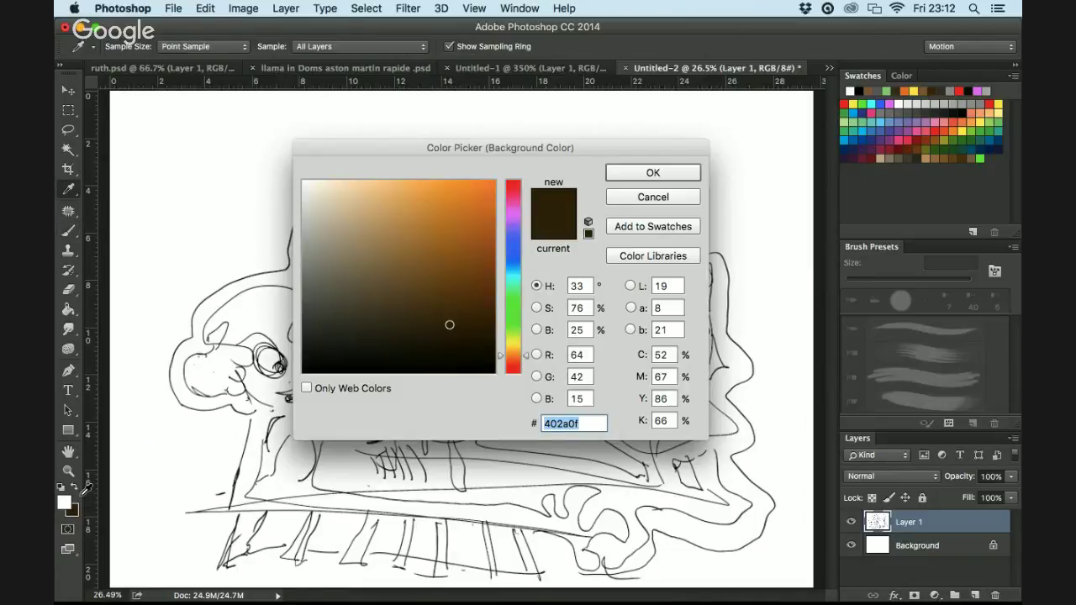
pyautogui.click(513, 183)
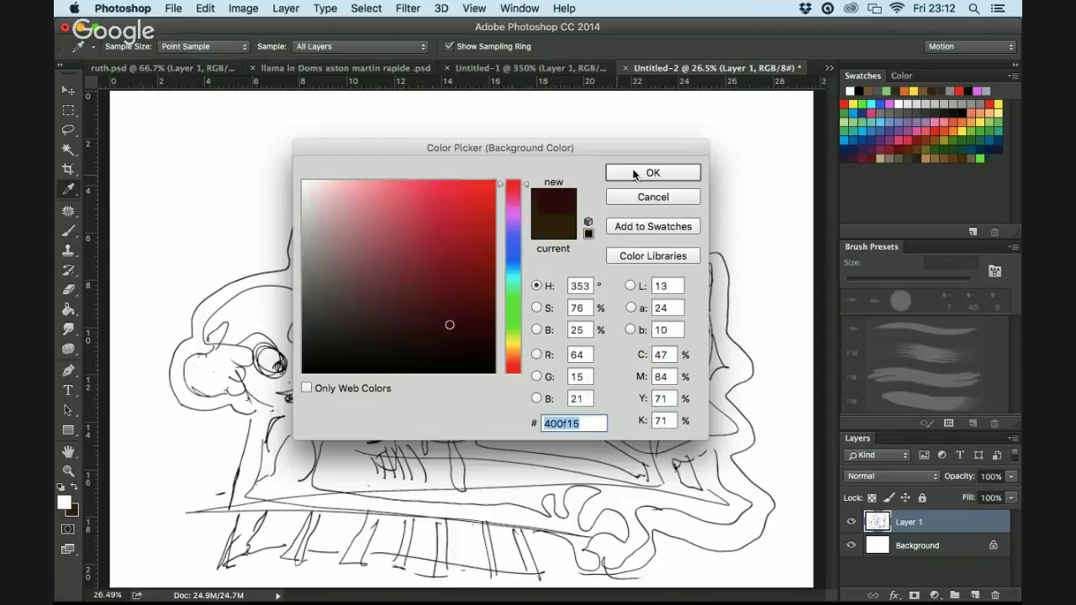
pyautogui.press('Return')
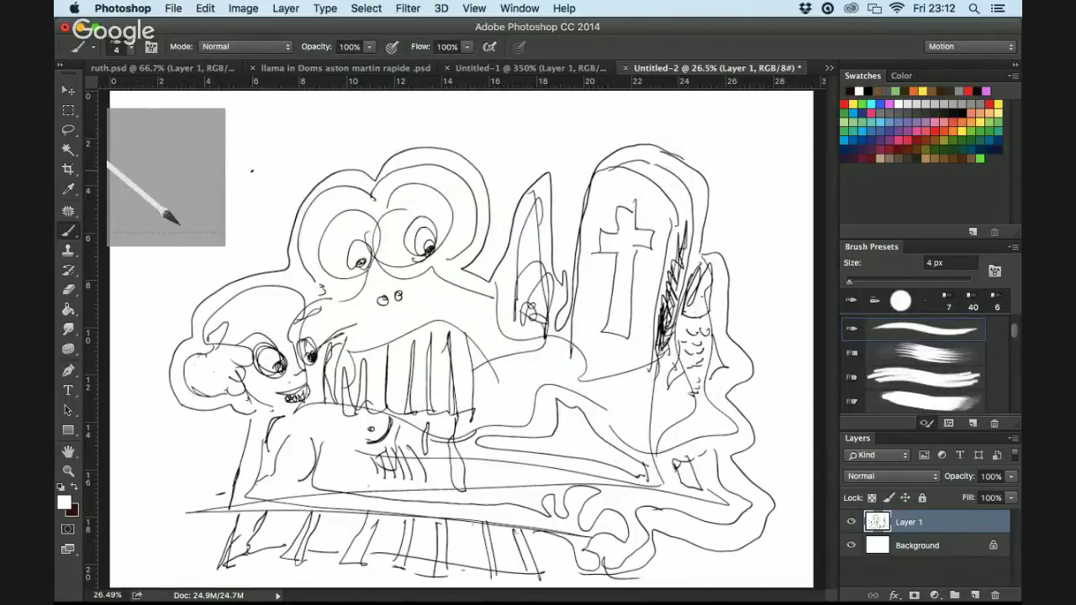
# Swap the foreground and background colours, set the foreground to dark red #8d212e, and sketch a standing bird figure over the gravestone's cross
pyautogui.click(74, 488)
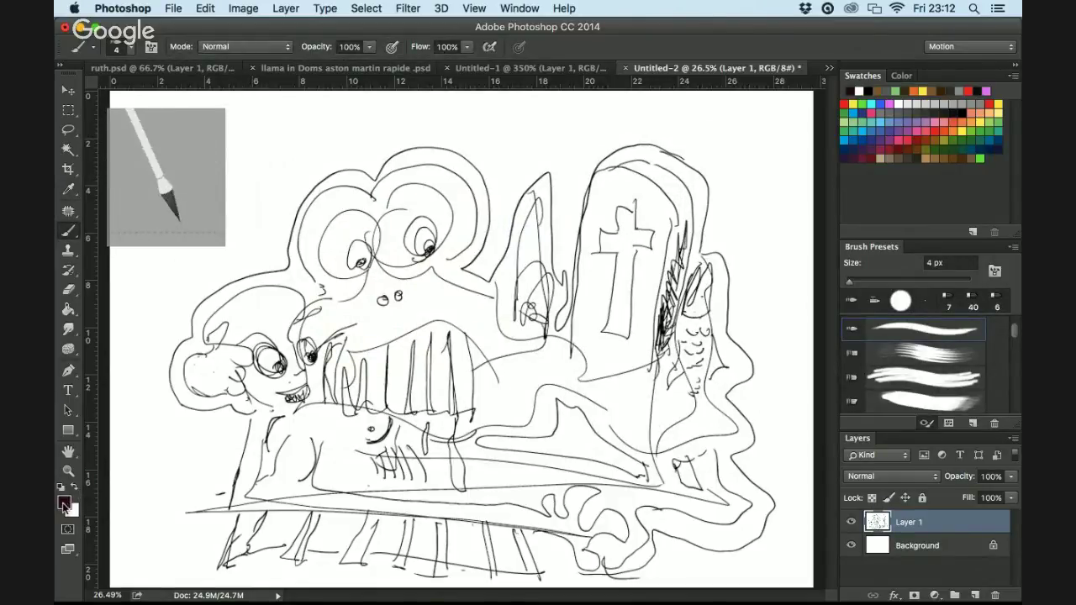
pyautogui.click(65, 504)
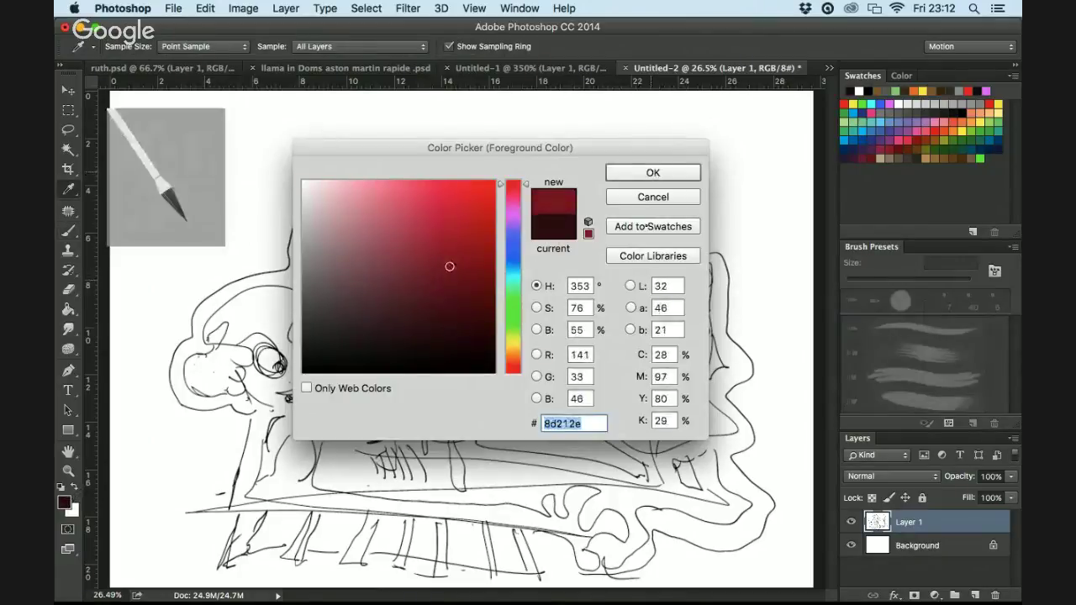
pyautogui.click(653, 170)
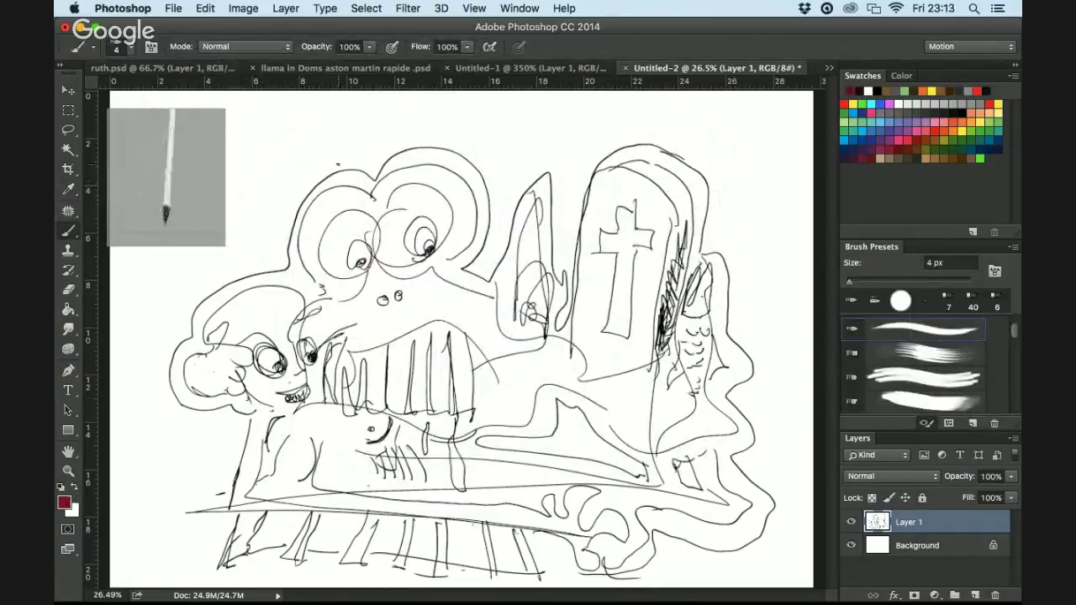
pyautogui.moveTo(632, 203); pyautogui.dragTo(635, 225)
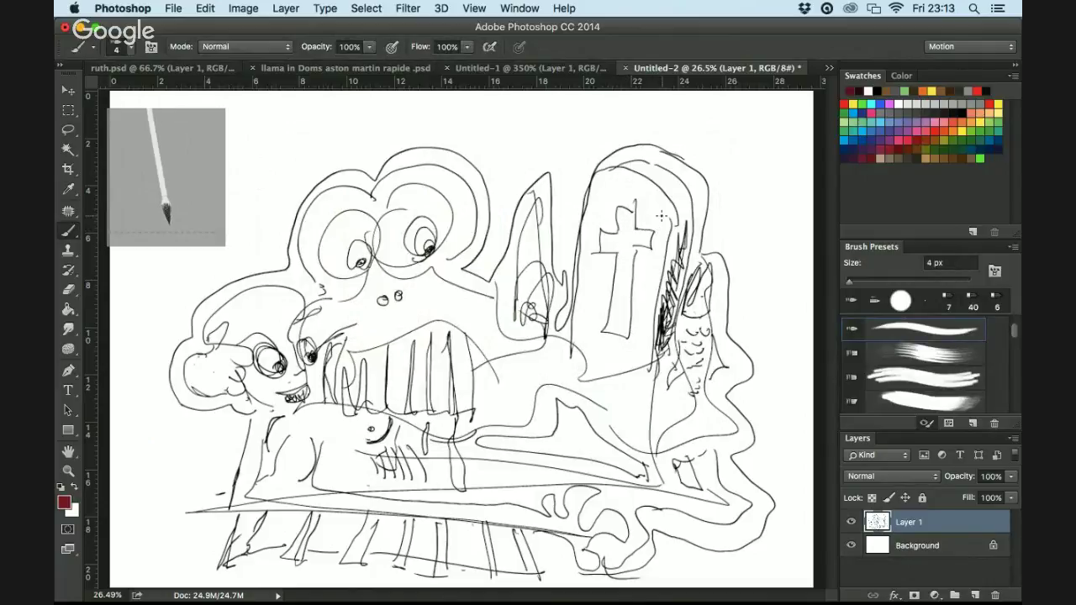
pyautogui.moveTo(660, 208)
pyautogui.mouseDown()
pyautogui.moveTo(634, 307)
pyautogui.moveTo(632, 241)
pyautogui.moveTo(640, 288)
pyautogui.moveTo(639, 208)
pyautogui.mouseUp()
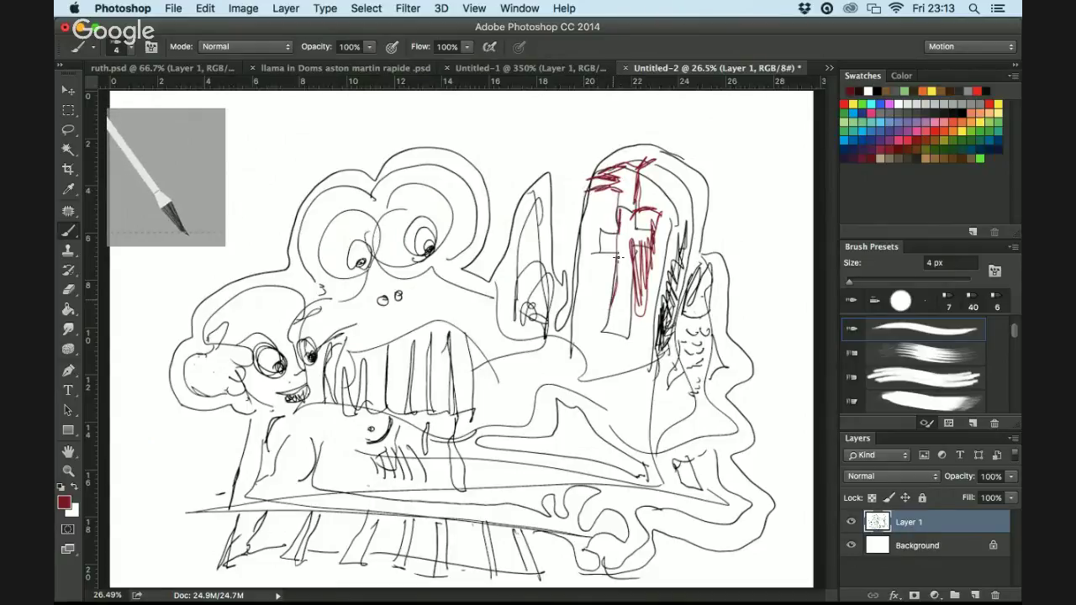
pyautogui.moveTo(625, 286)
pyautogui.mouseDown()
pyautogui.moveTo(613, 320)
pyautogui.moveTo(627, 277)
pyautogui.moveTo(629, 358)
pyautogui.mouseUp()
pyautogui.moveTo(627, 316); pyautogui.dragTo(632, 365)
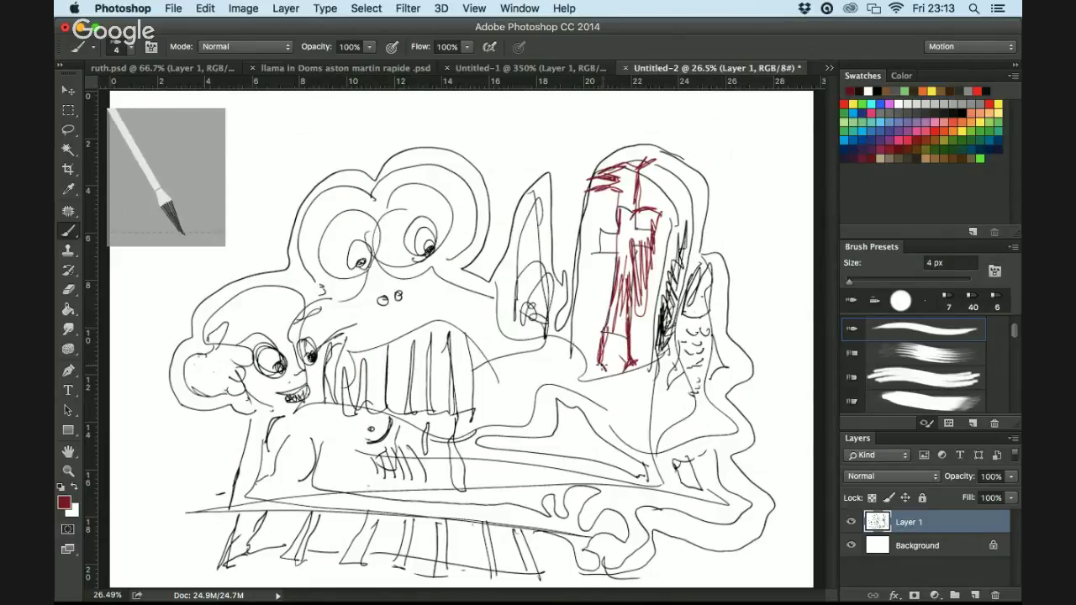
pyautogui.moveTo(583, 371); pyautogui.dragTo(594, 326)
pyautogui.moveTo(619, 251)
pyautogui.mouseDown()
pyautogui.moveTo(623, 204)
pyautogui.moveTo(651, 213)
pyautogui.mouseUp()
pyautogui.moveTo(632, 257); pyautogui.dragTo(627, 220)
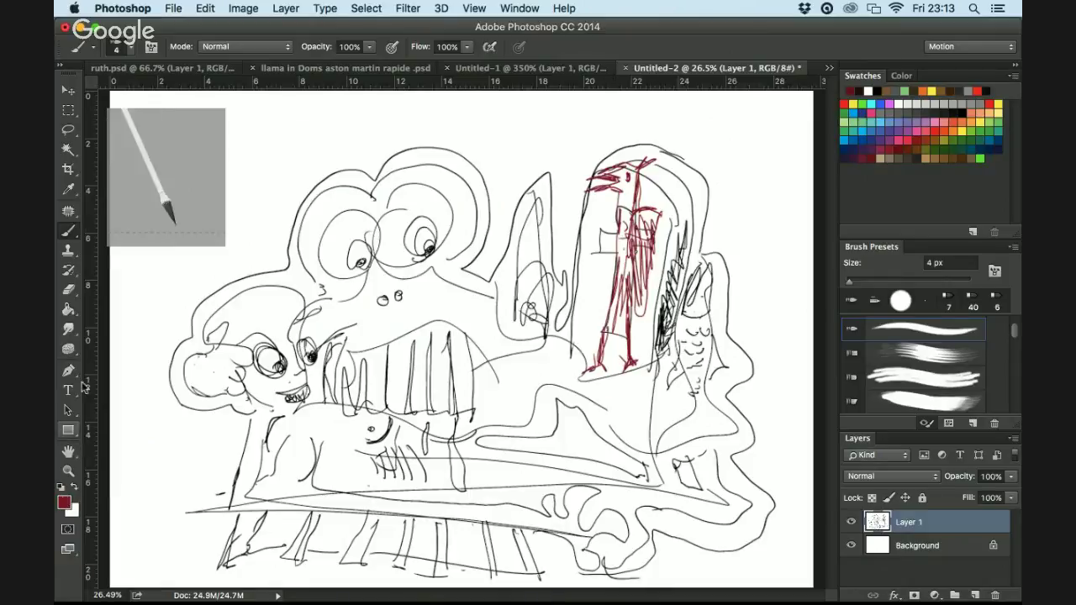
# Set the foreground colour to bright red #ff0000 and try to paint beside the gravestone with the History Brush using the 50 px preset
pyautogui.click(71, 267)
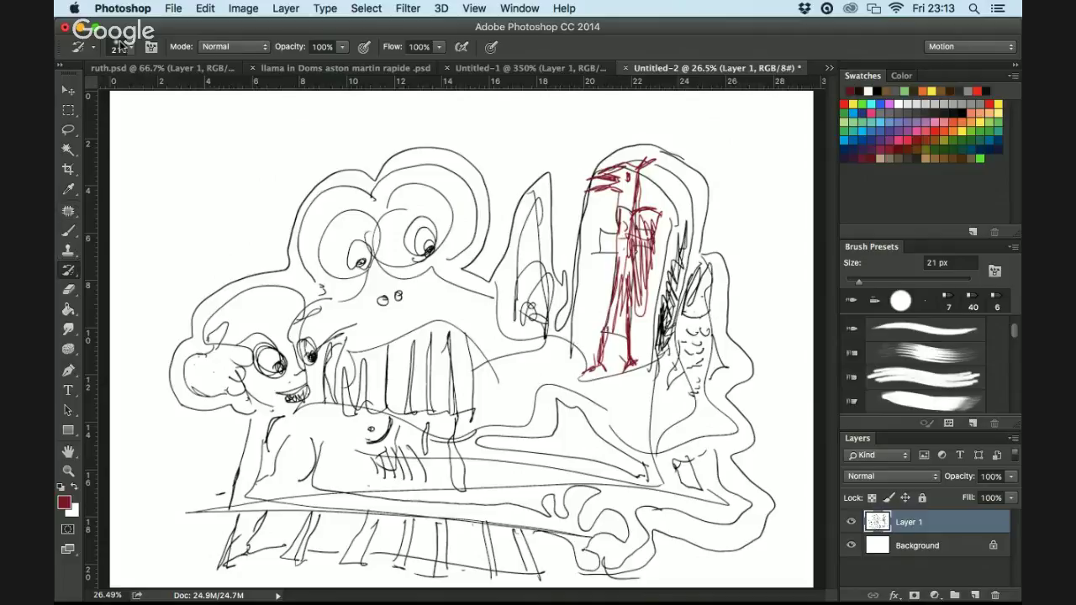
pyautogui.click(88, 50)
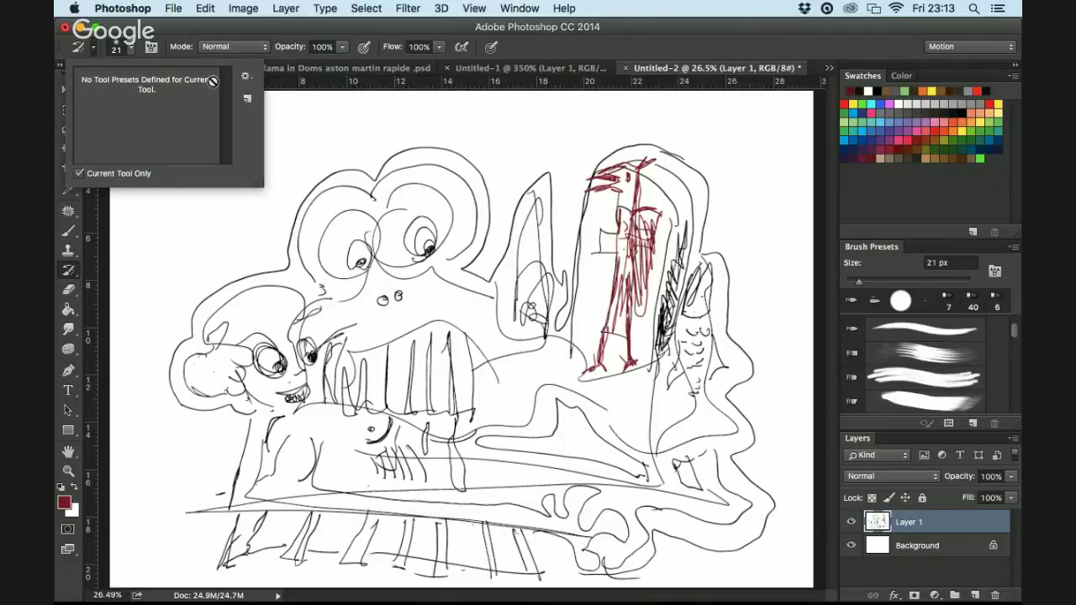
pyautogui.click(123, 50)
pyautogui.click(123, 51)
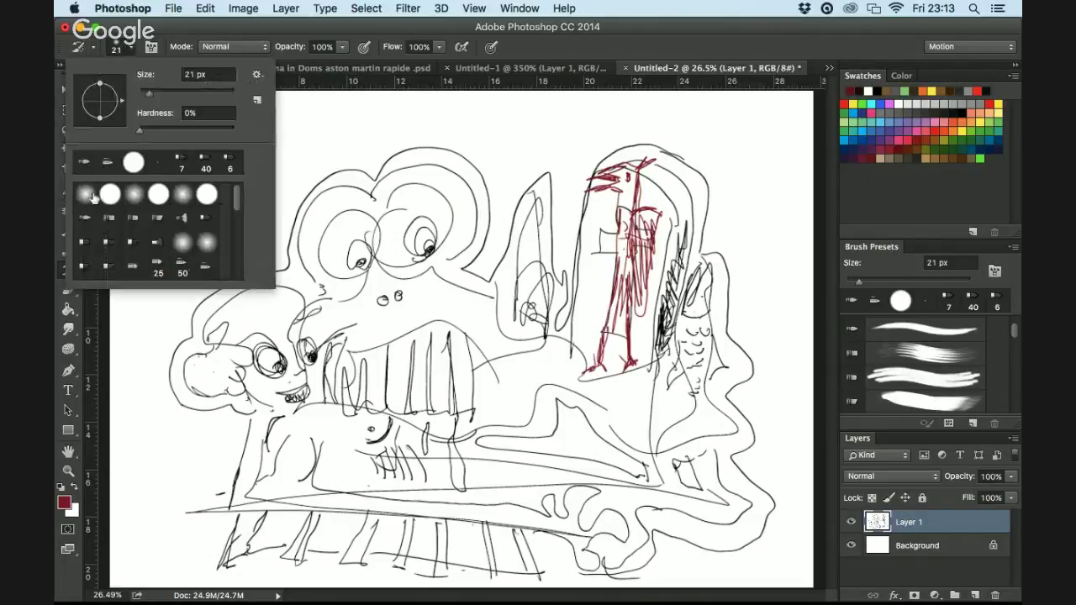
pyautogui.click(181, 266)
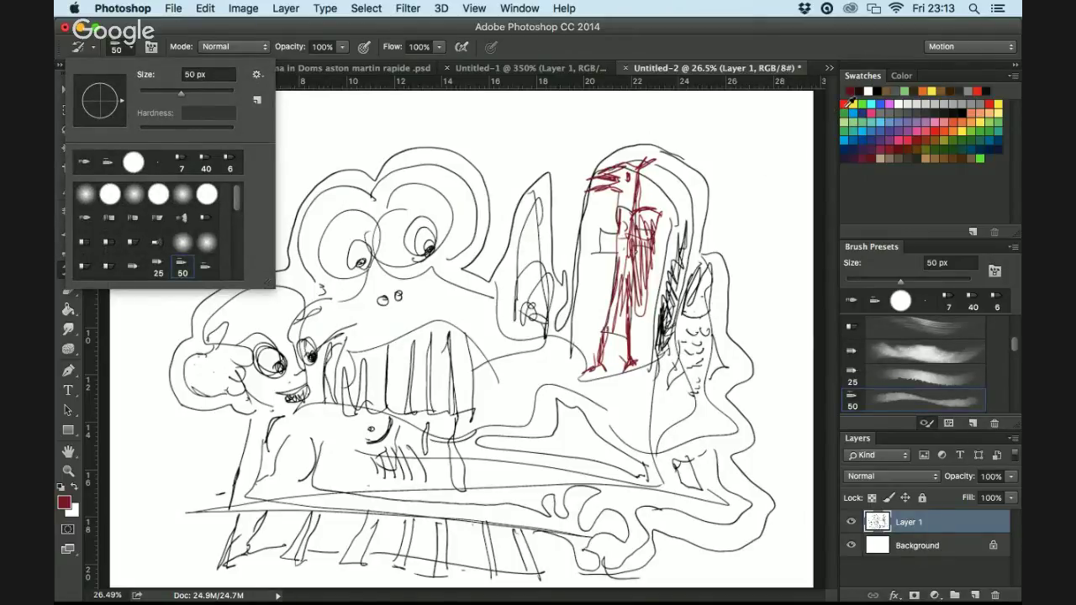
pyautogui.click(845, 104)
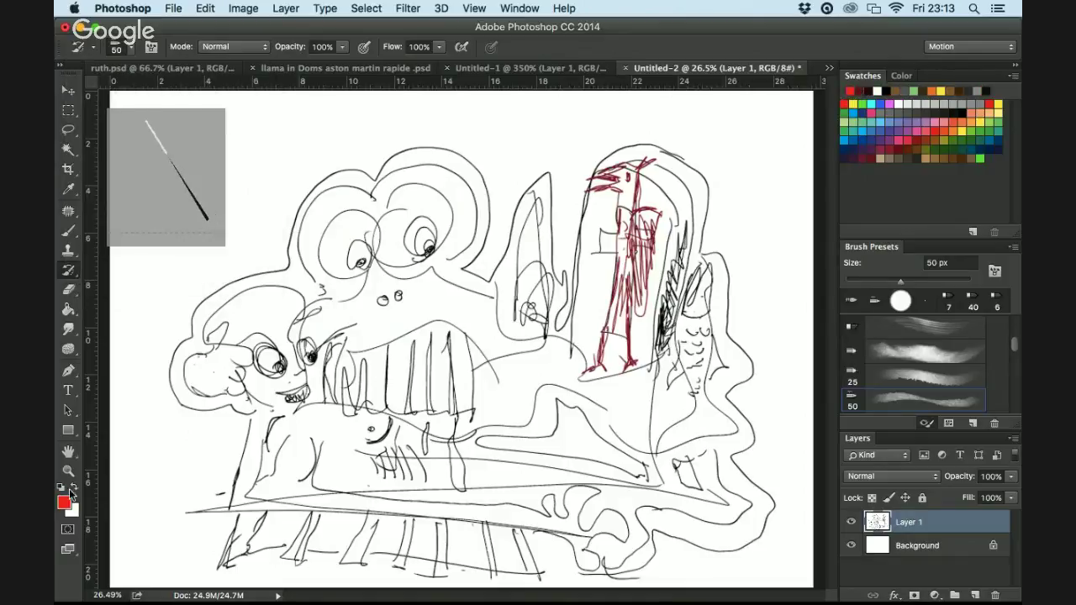
pyautogui.click(572, 238)
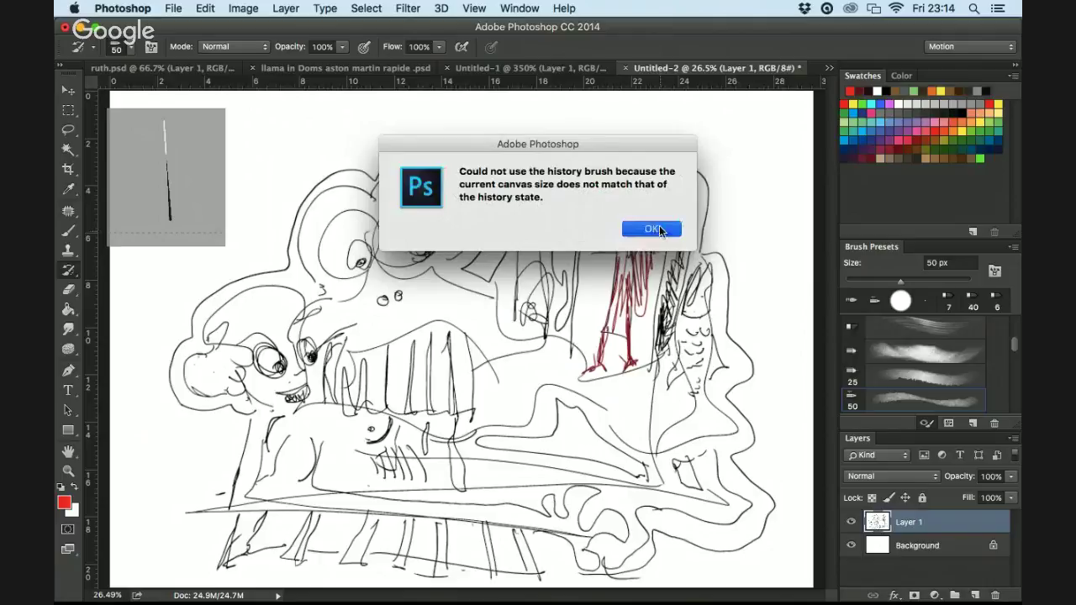
pyautogui.click(659, 229)
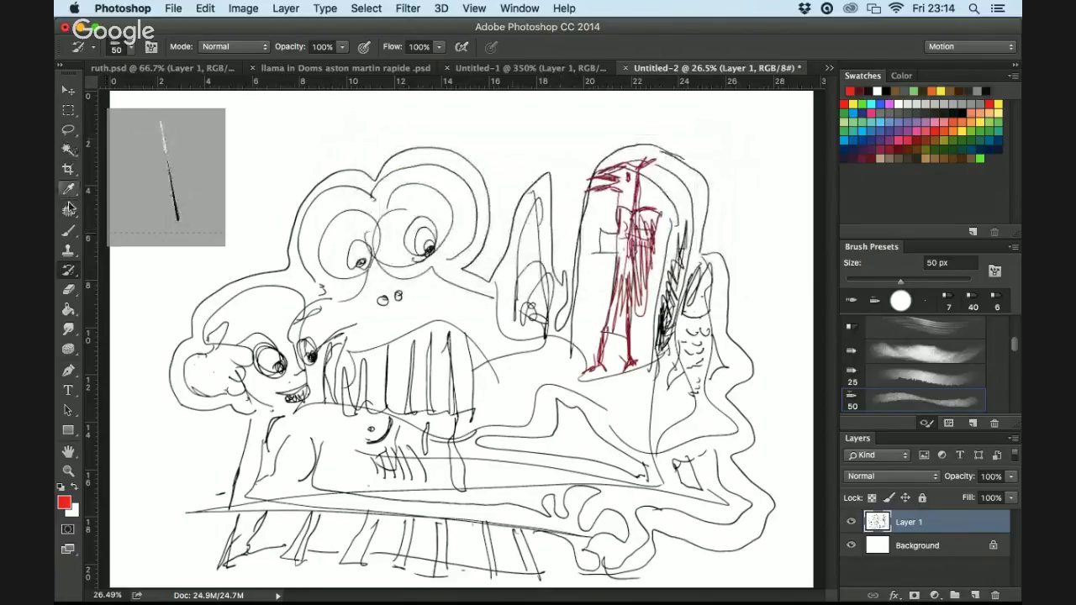
# Reconfirm the red foreground colour and try again to paint around the gravestone with the 50 px History Brush
pyautogui.click(63, 507)
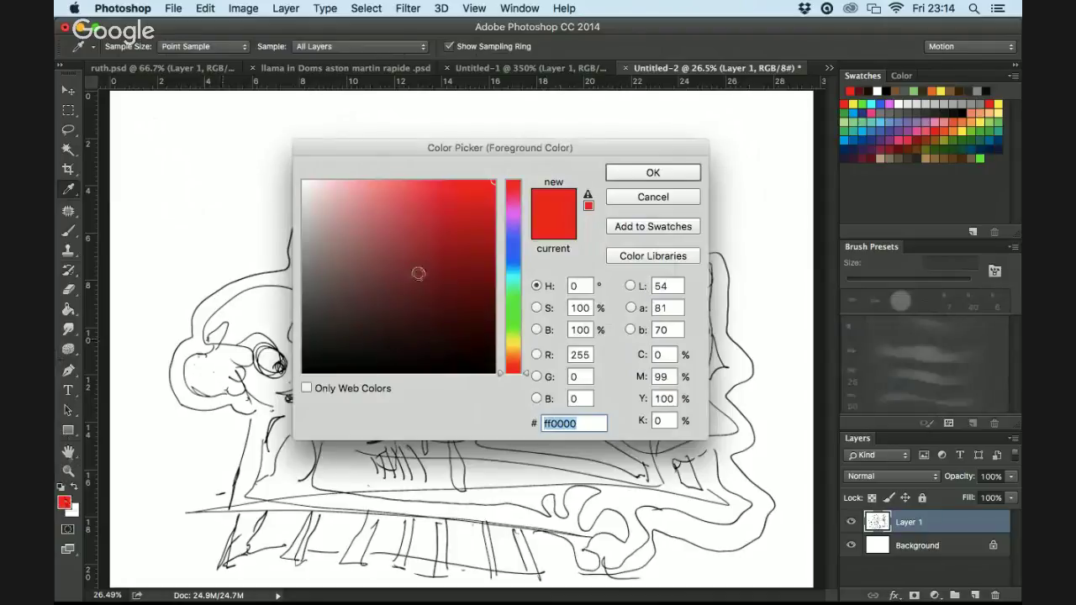
pyautogui.click(631, 175)
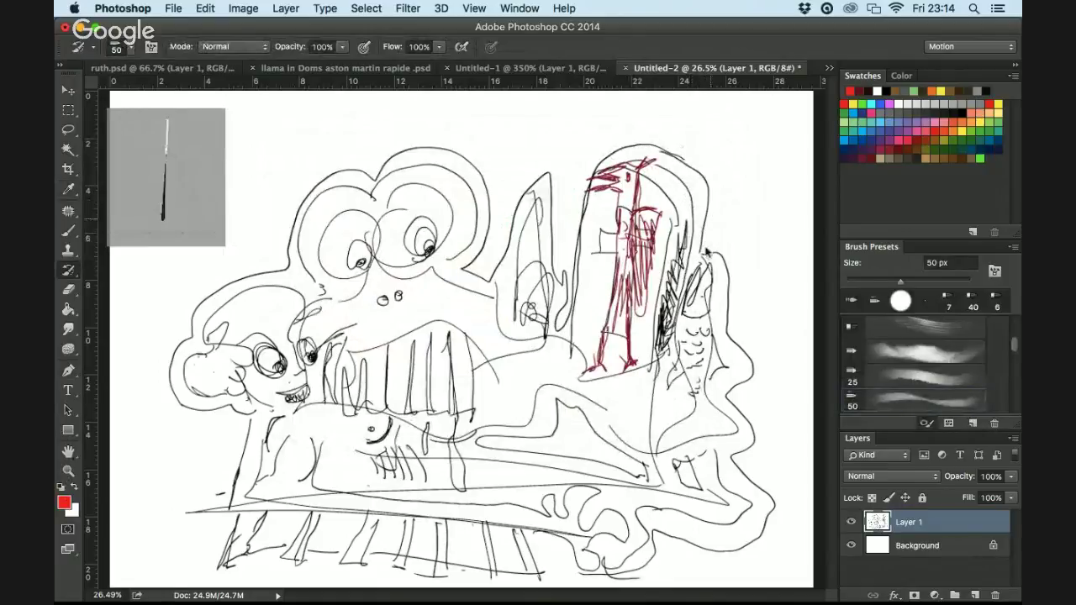
pyautogui.click(694, 180)
pyautogui.click(650, 231)
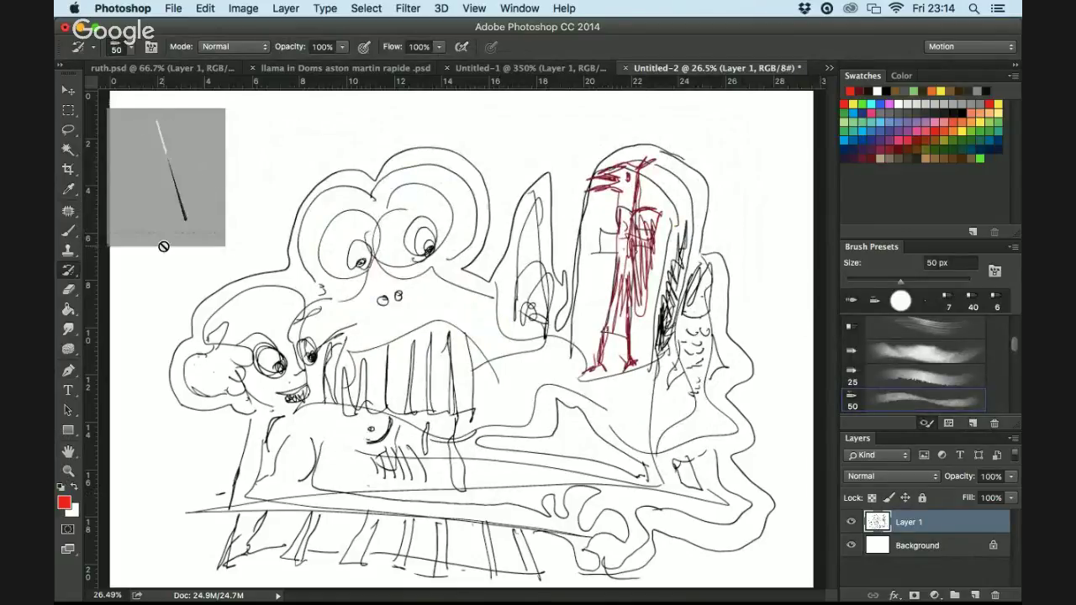
pyautogui.click(569, 228)
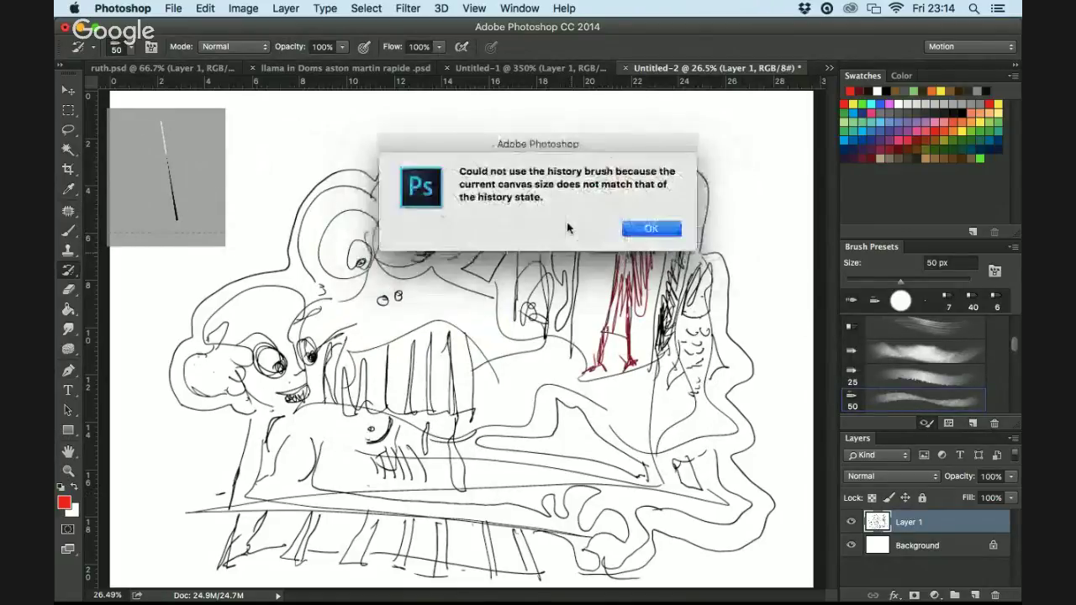
pyautogui.click(652, 229)
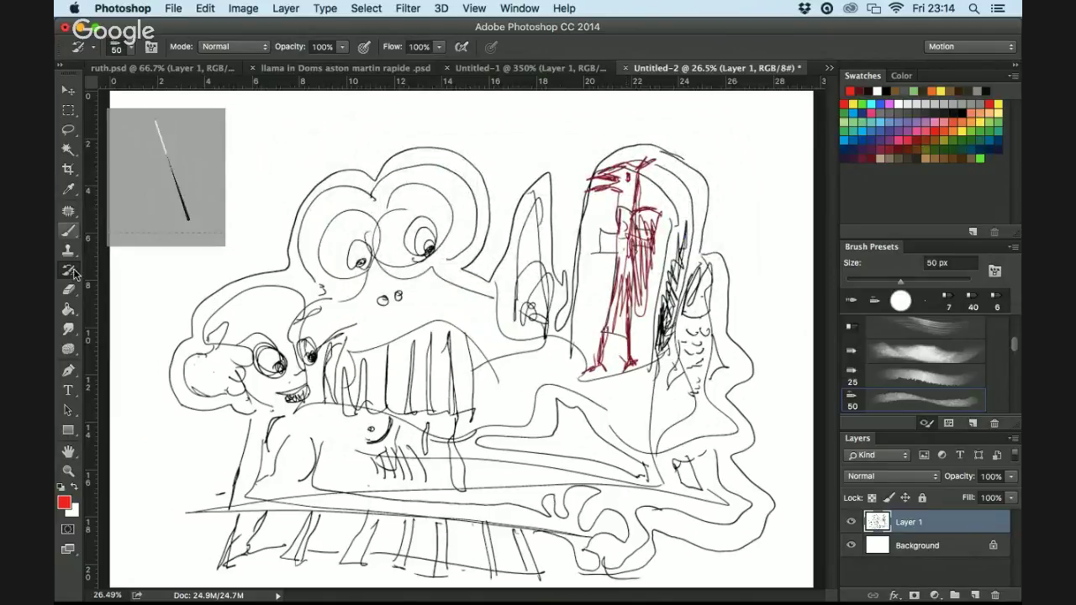
pyautogui.click(64, 503)
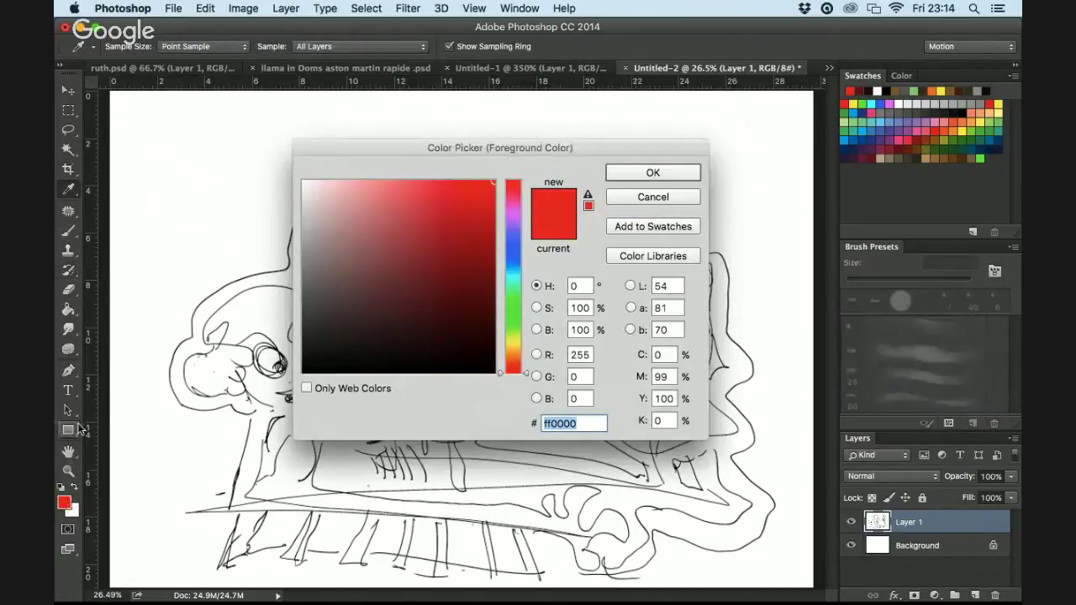
pyautogui.click(640, 197)
# Trace the gravestone's outer contour and the outline continuing past the fish in bright red, using the Brush tool enlarged to 41 px
pyautogui.click(68, 230)
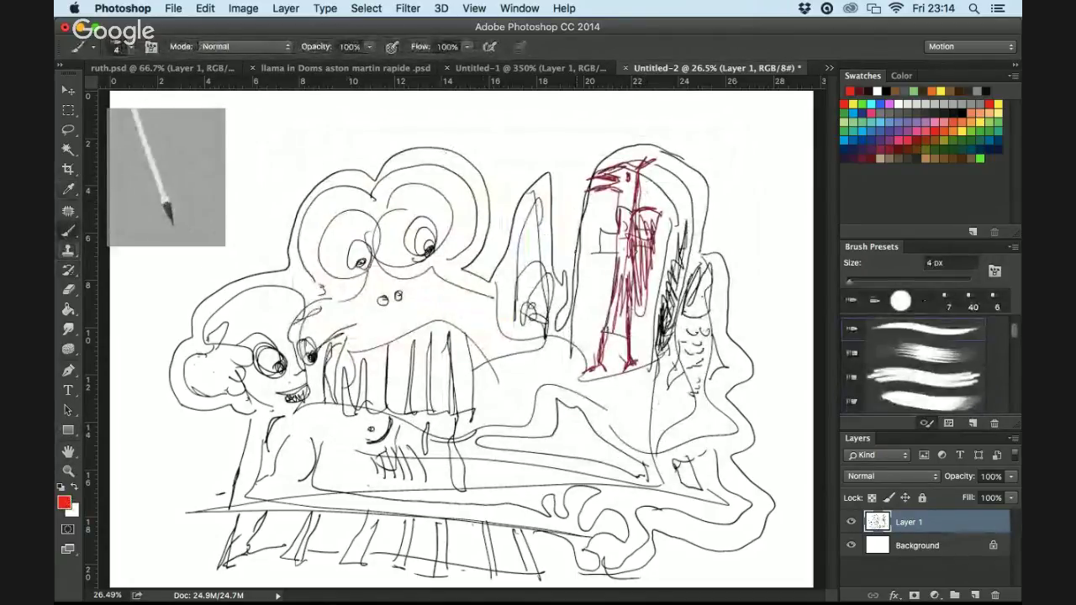
pyautogui.moveTo(578, 207); pyautogui.dragTo(571, 256)
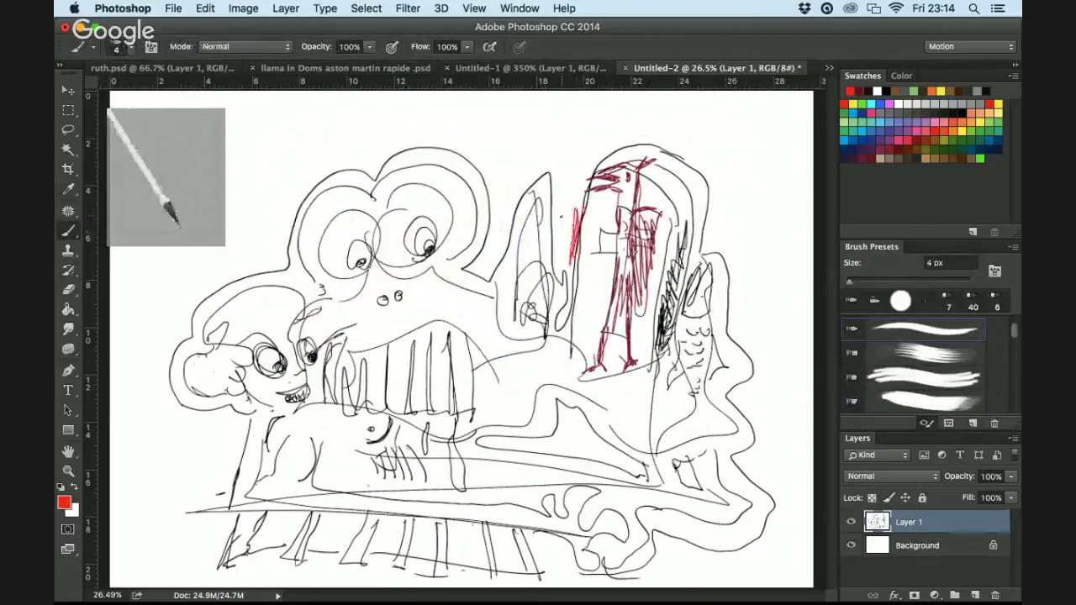
pyautogui.click(121, 50)
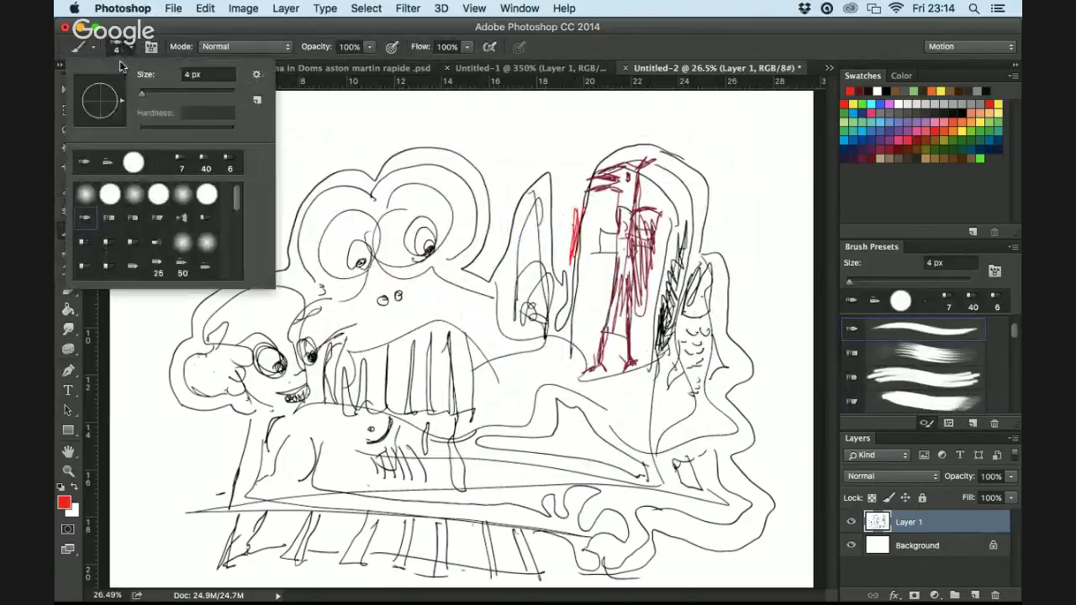
pyautogui.moveTo(143, 93); pyautogui.dragTo(174, 92)
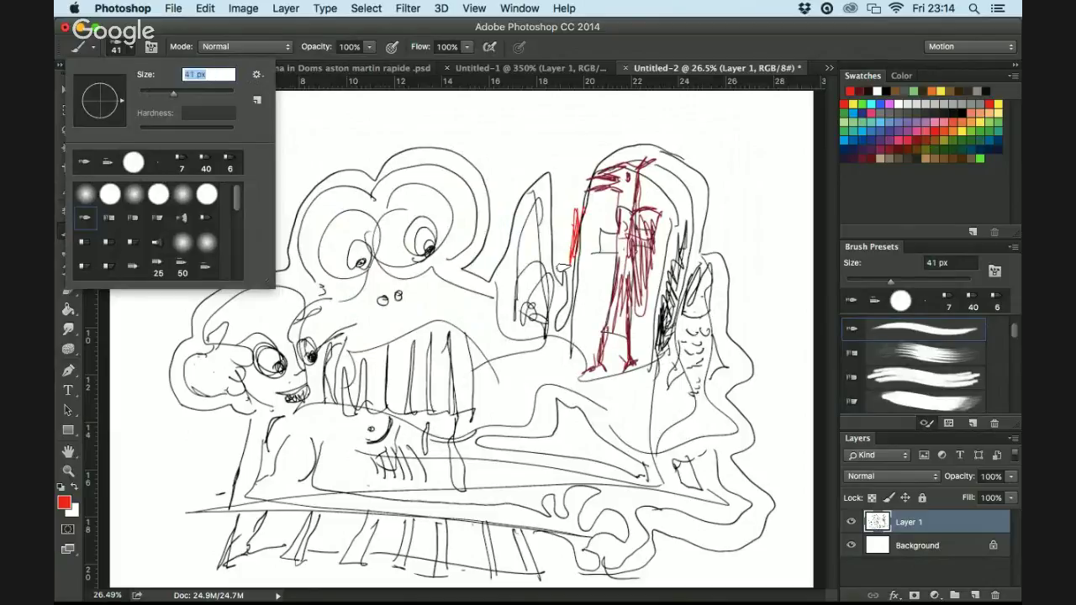
pyautogui.moveTo(561, 267)
pyautogui.mouseDown()
pyautogui.moveTo(586, 169)
pyautogui.moveTo(574, 200)
pyautogui.moveTo(577, 176)
pyautogui.moveTo(591, 155)
pyautogui.moveTo(653, 140)
pyautogui.moveTo(679, 157)
pyautogui.moveTo(716, 202)
pyautogui.moveTo(698, 227)
pyautogui.moveTo(700, 246)
pyautogui.moveTo(730, 252)
pyautogui.moveTo(723, 276)
pyautogui.moveTo(720, 268)
pyautogui.moveTo(723, 328)
pyautogui.moveTo(741, 404)
pyautogui.mouseUp()
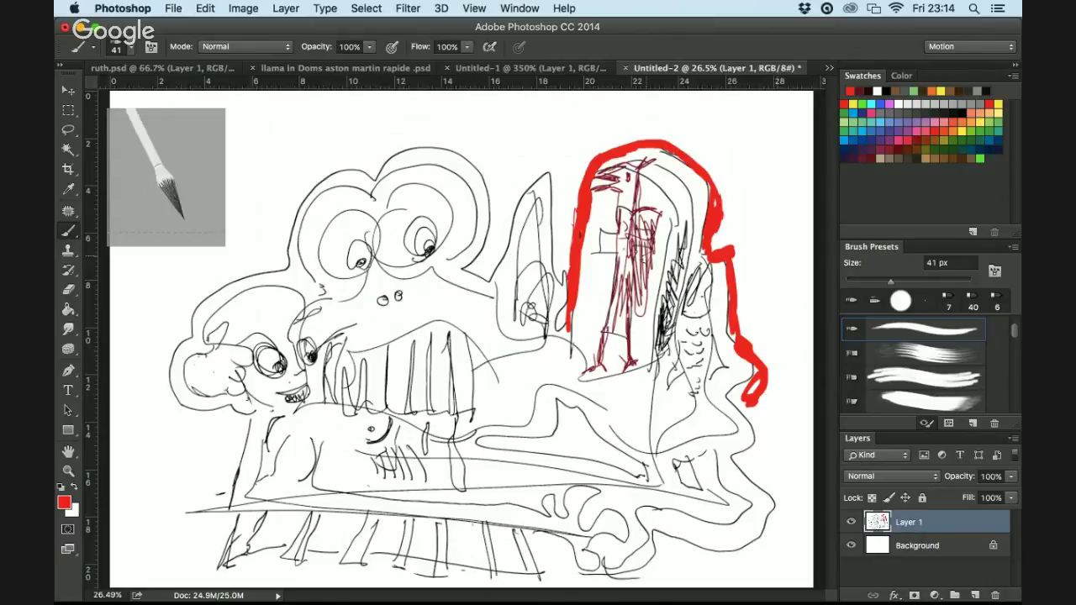
# Paint over the bird figure in bright red, thicken the contour's lower end, and trace the gravestone's inner arch
pyautogui.moveTo(659, 274)
pyautogui.mouseDown()
pyautogui.moveTo(652, 223)
pyautogui.moveTo(639, 324)
pyautogui.moveTo(627, 307)
pyautogui.moveTo(640, 215)
pyautogui.moveTo(627, 215)
pyautogui.moveTo(622, 165)
pyautogui.moveTo(610, 176)
pyautogui.moveTo(626, 179)
pyautogui.moveTo(592, 186)
pyautogui.moveTo(643, 162)
pyautogui.mouseUp()
pyautogui.moveTo(626, 197)
pyautogui.mouseDown()
pyautogui.moveTo(614, 257)
pyautogui.moveTo(637, 252)
pyautogui.moveTo(638, 296)
pyautogui.moveTo(614, 242)
pyautogui.moveTo(612, 315)
pyautogui.moveTo(618, 278)
pyautogui.moveTo(587, 367)
pyautogui.moveTo(593, 380)
pyautogui.moveTo(618, 313)
pyautogui.moveTo(640, 369)
pyautogui.mouseUp()
pyautogui.moveTo(738, 389); pyautogui.dragTo(729, 402)
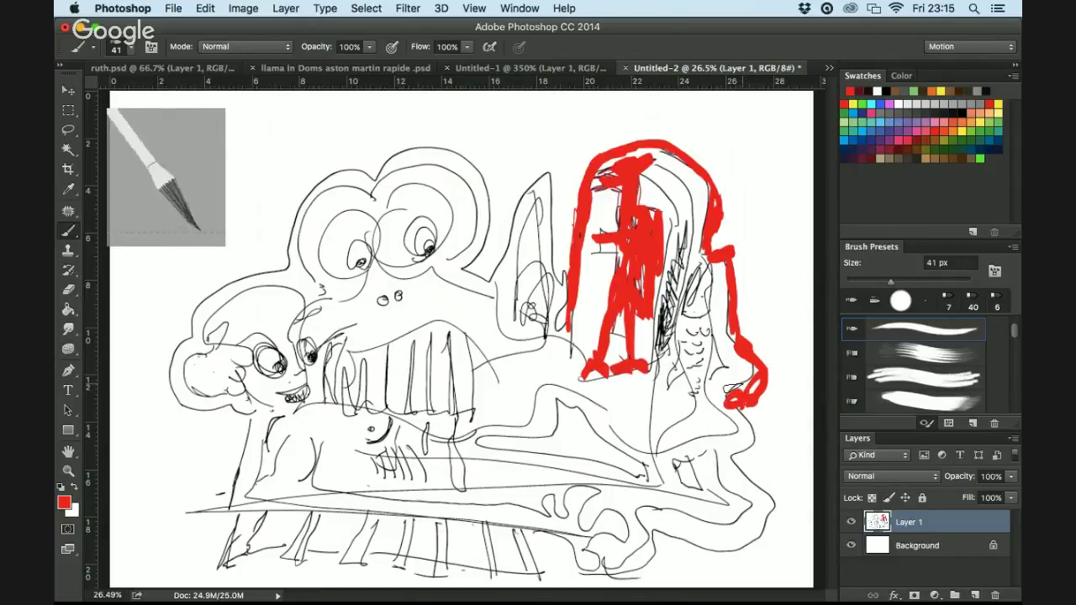
pyautogui.moveTo(677, 182)
pyautogui.mouseDown()
pyautogui.moveTo(695, 223)
pyautogui.moveTo(691, 277)
pyautogui.moveTo(666, 337)
pyautogui.moveTo(669, 374)
pyautogui.mouseUp()
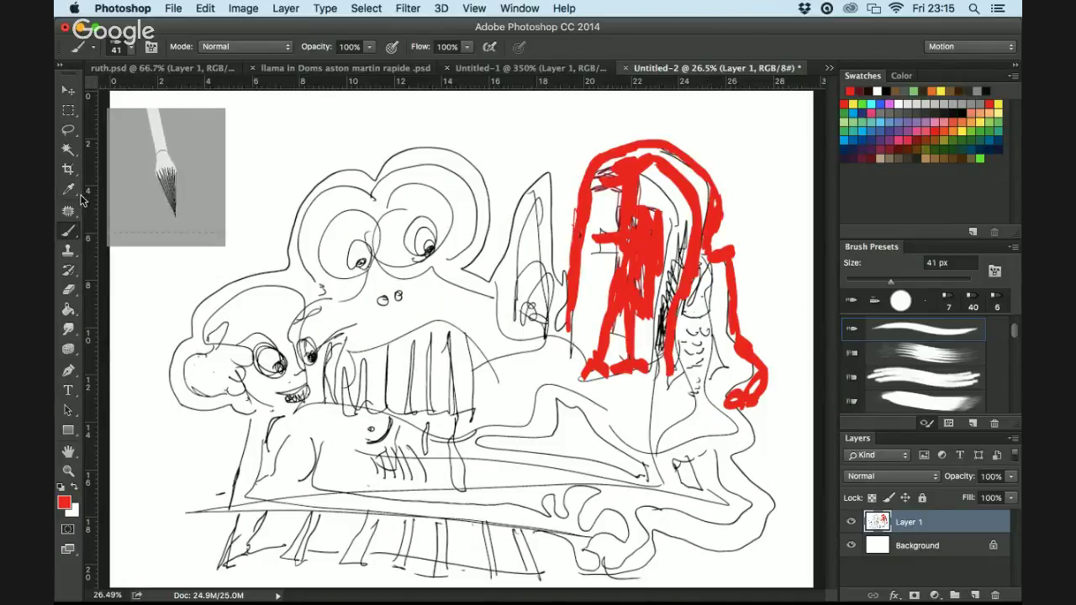
# Outline the red bird figure's head, body, wing and legs in near-black #050505 with the 9 px brush preset
pyautogui.click(115, 50)
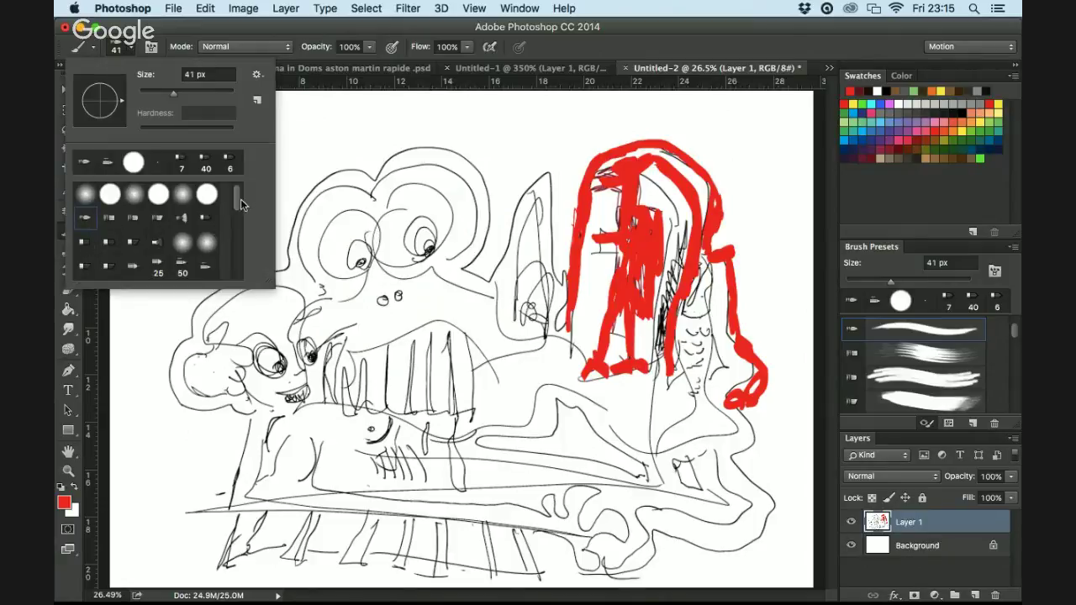
pyautogui.scroll(-5, 236, 241)
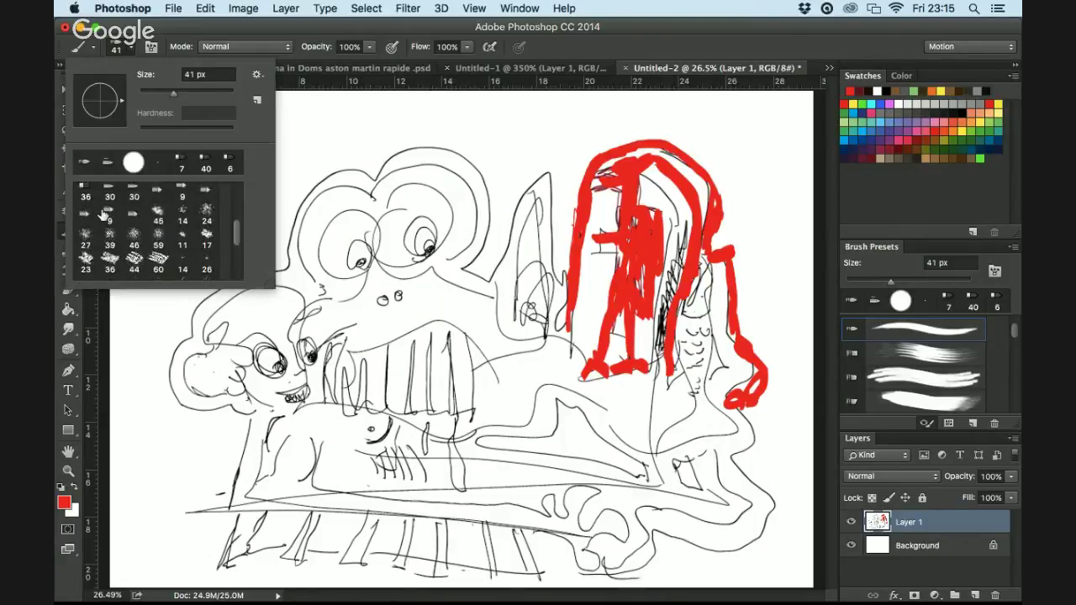
pyautogui.click(108, 213)
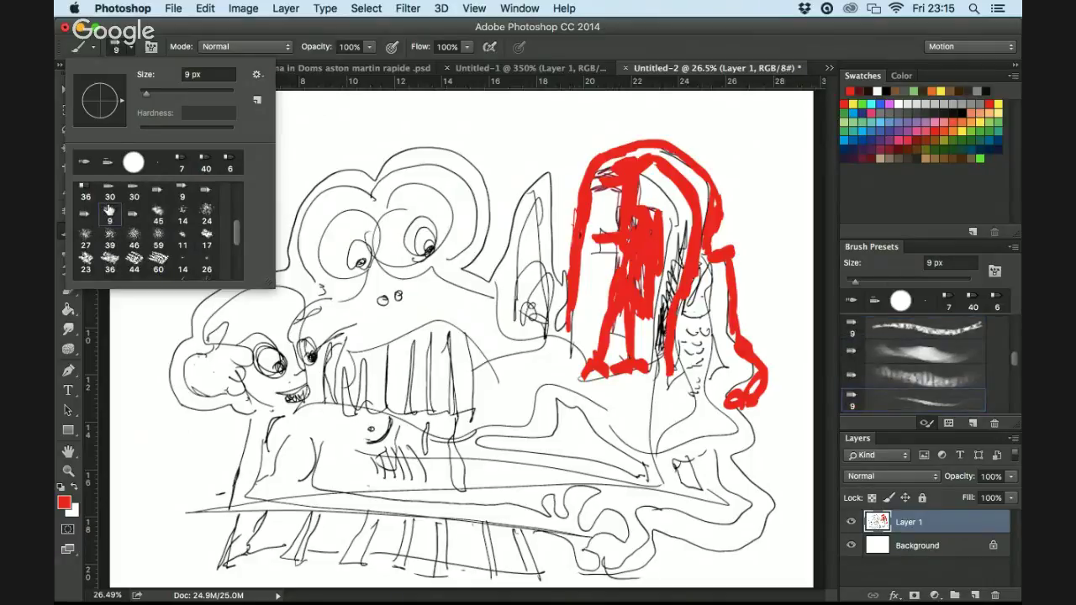
pyautogui.click(64, 503)
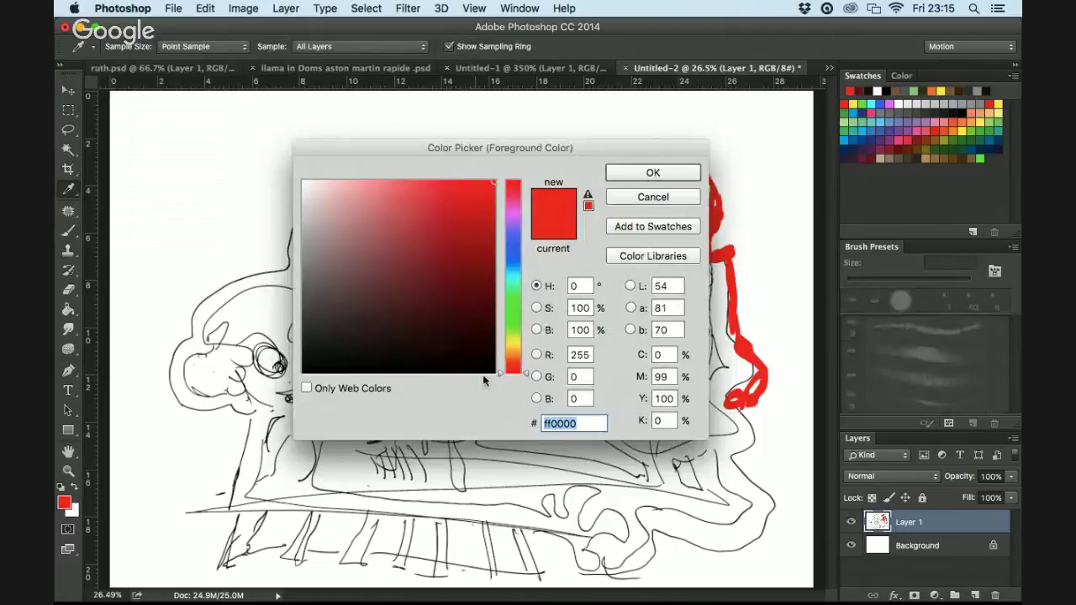
pyautogui.click(308, 367)
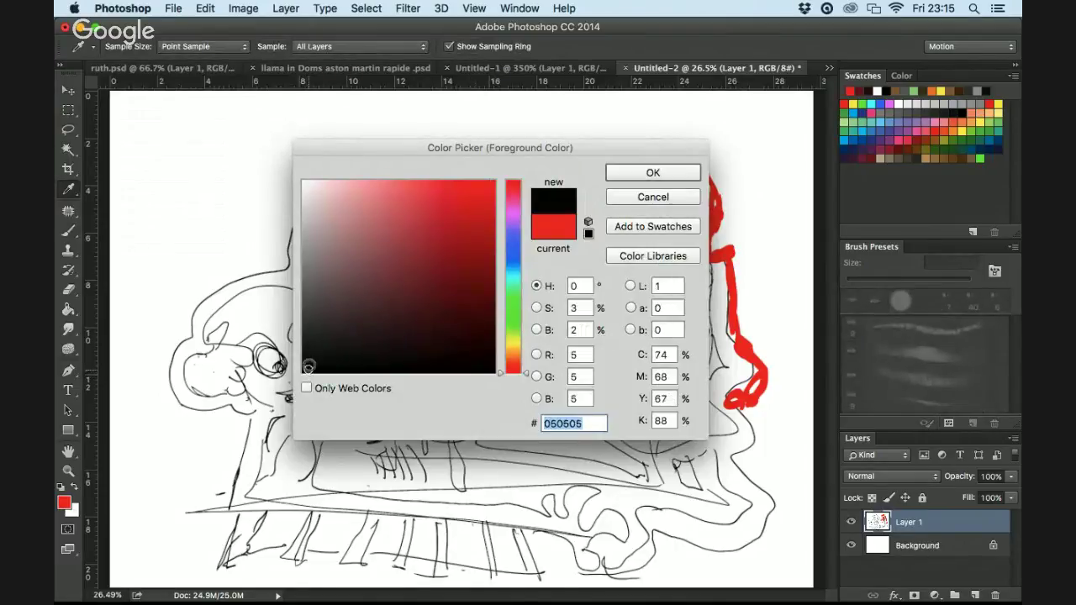
pyautogui.click(652, 173)
pyautogui.press('b')
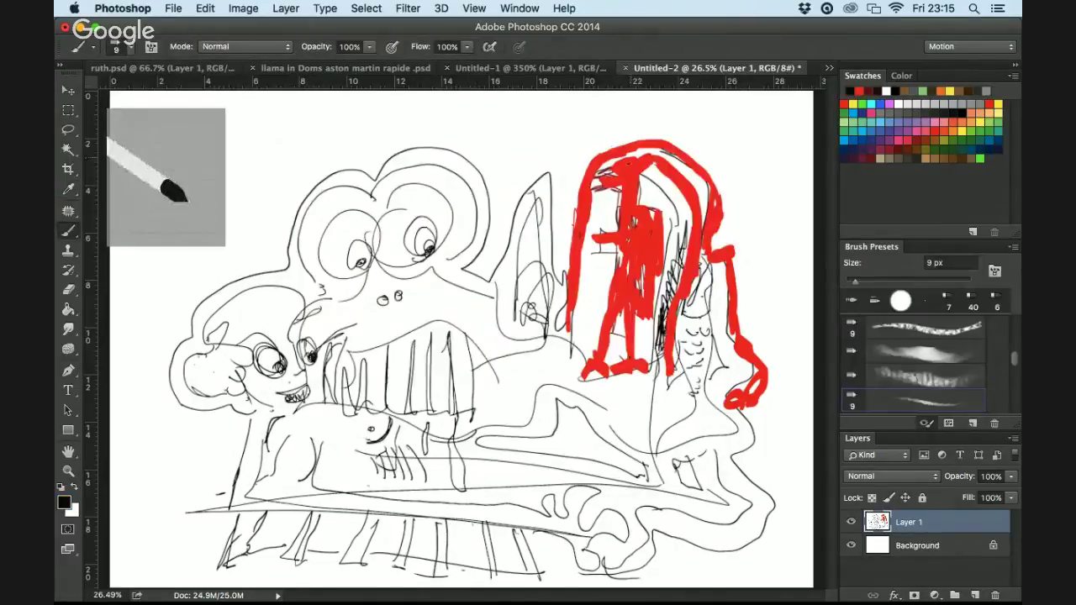
pyautogui.moveTo(654, 156)
pyautogui.mouseDown()
pyautogui.moveTo(607, 173)
pyautogui.moveTo(623, 224)
pyautogui.moveTo(659, 252)
pyautogui.moveTo(647, 336)
pyautogui.moveTo(647, 253)
pyautogui.mouseUp()
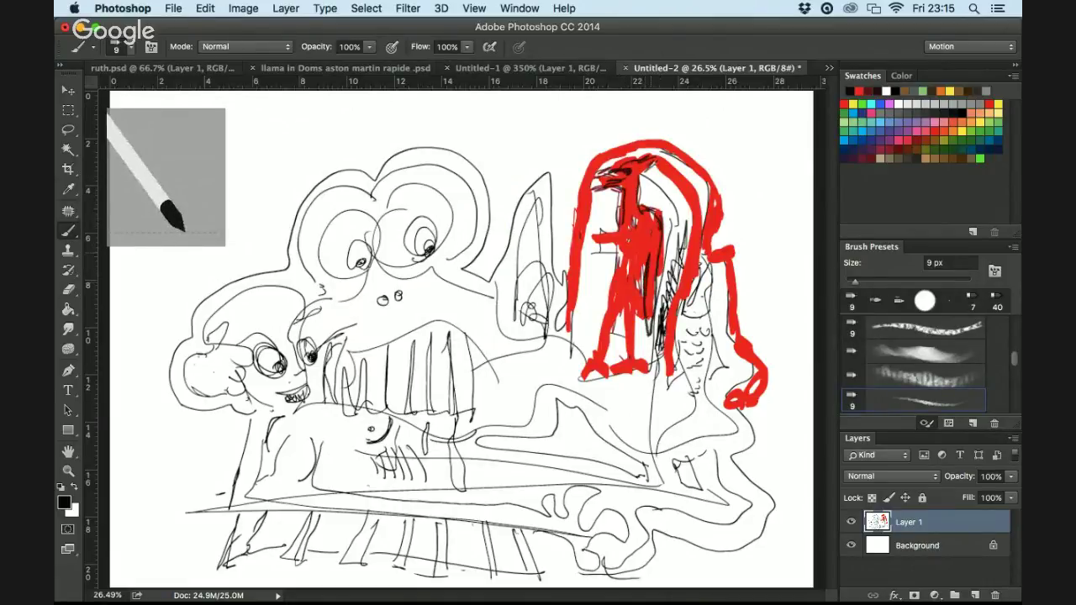
pyautogui.moveTo(648, 296)
pyautogui.mouseDown()
pyautogui.moveTo(645, 323)
pyautogui.moveTo(635, 252)
pyautogui.moveTo(631, 363)
pyautogui.moveTo(645, 371)
pyautogui.moveTo(620, 373)
pyautogui.moveTo(622, 240)
pyautogui.moveTo(602, 234)
pyautogui.moveTo(619, 264)
pyautogui.moveTo(596, 368)
pyautogui.moveTo(607, 380)
pyautogui.moveTo(607, 338)
pyautogui.mouseUp()
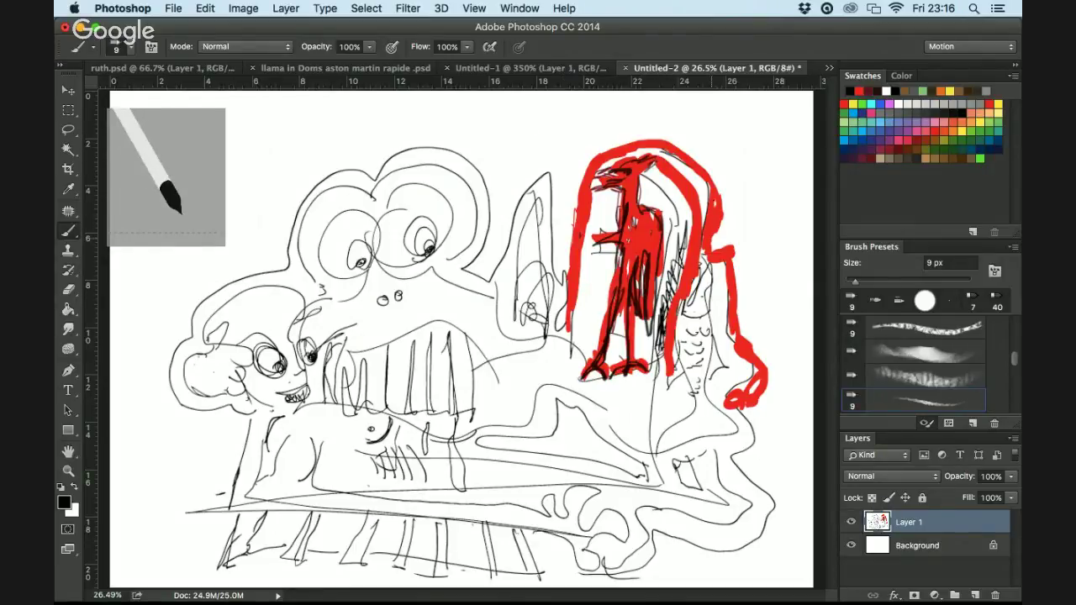
# Shade the inside edge of the red gravestone arch with black 9 px brush strokes from its crown down to its foot
pyautogui.moveTo(715, 200)
pyautogui.mouseDown()
pyautogui.moveTo(715, 237)
pyautogui.moveTo(699, 237)
pyautogui.moveTo(666, 167)
pyautogui.moveTo(694, 217)
pyautogui.mouseUp()
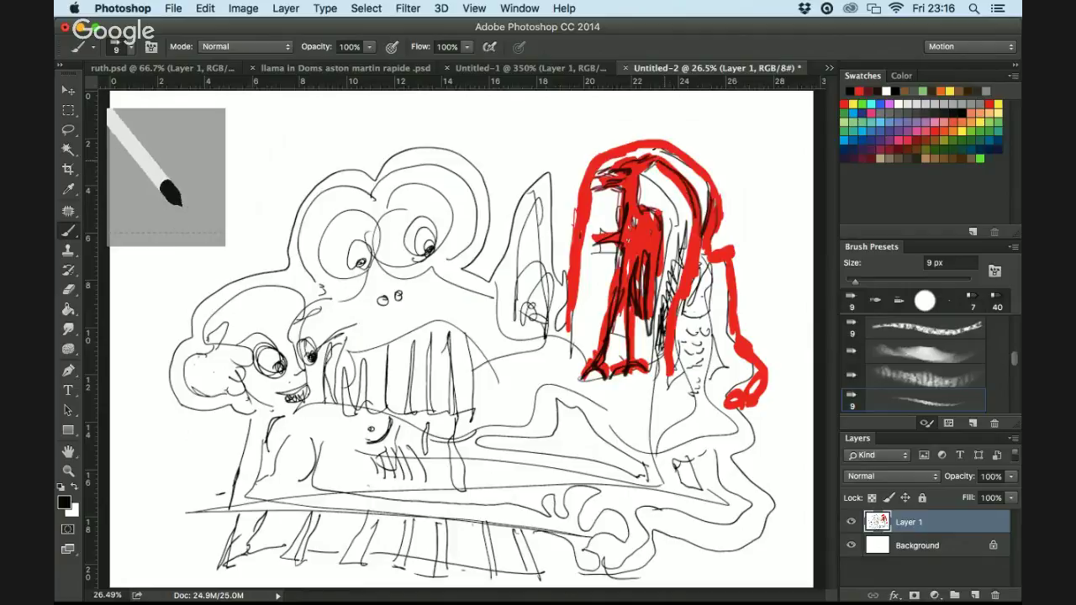
pyautogui.moveTo(656, 152)
pyautogui.mouseDown()
pyautogui.moveTo(702, 192)
pyautogui.moveTo(683, 305)
pyautogui.mouseUp()
pyautogui.moveTo(687, 251); pyautogui.dragTo(666, 380)
# Thicken the outline of the fish beside the gravestone with black strokes from its nose along both sides to its tail
pyautogui.moveTo(703, 258); pyautogui.dragTo(713, 316)
pyautogui.moveTo(686, 299); pyautogui.dragTo(684, 311)
pyautogui.moveTo(706, 262); pyautogui.dragTo(685, 299)
pyautogui.moveTo(712, 311); pyautogui.dragTo(678, 321)
pyautogui.moveTo(695, 259)
pyautogui.mouseDown()
pyautogui.moveTo(678, 318)
pyautogui.moveTo(709, 377)
pyautogui.mouseUp()
pyautogui.moveTo(706, 328); pyautogui.dragTo(701, 381)
pyautogui.moveTo(716, 305); pyautogui.dragTo(711, 384)
pyautogui.moveTo(682, 321); pyautogui.dragTo(690, 405)
pyautogui.moveTo(691, 341); pyautogui.dragTo(681, 392)
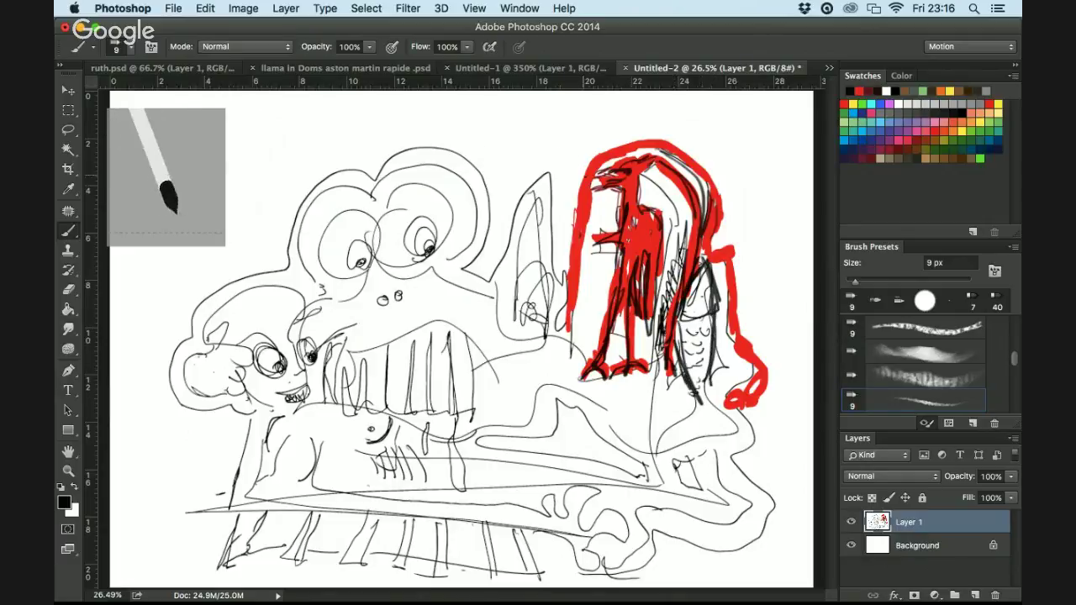
# Draw a round black speech bubble above the large creature's head, with its tail reaching the red bird at the arch
pyautogui.moveTo(587, 175); pyautogui.dragTo(555, 141)
pyautogui.moveTo(582, 176)
pyautogui.mouseDown()
pyautogui.moveTo(542, 152)
pyautogui.moveTo(549, 113)
pyautogui.moveTo(528, 100)
pyautogui.moveTo(474, 106)
pyautogui.mouseUp()
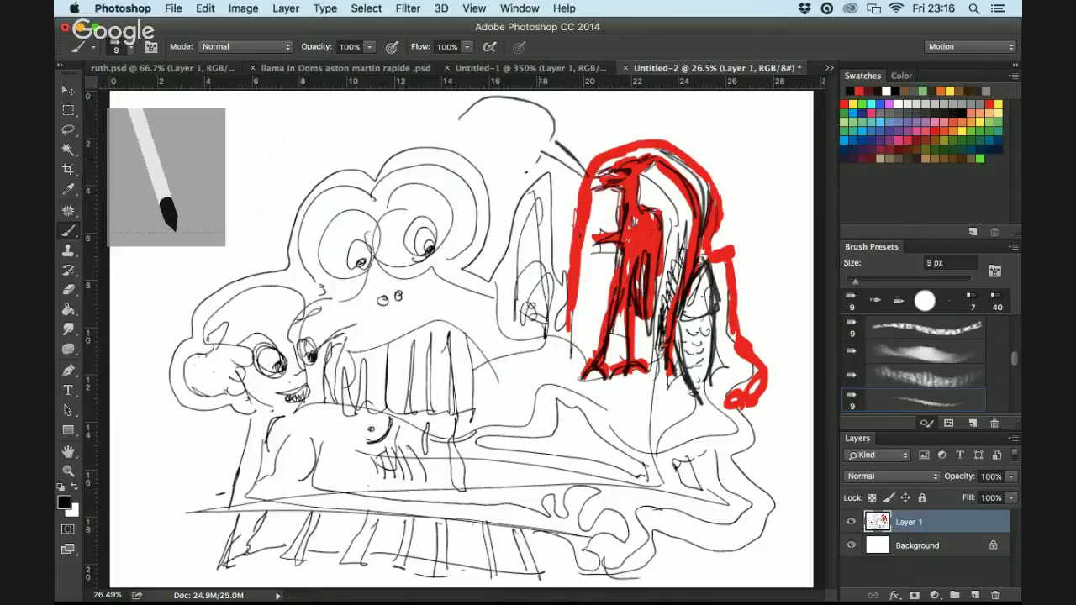
pyautogui.moveTo(538, 165)
pyautogui.mouseDown()
pyautogui.moveTo(462, 160)
pyautogui.moveTo(455, 119)
pyautogui.moveTo(462, 167)
pyautogui.mouseUp()
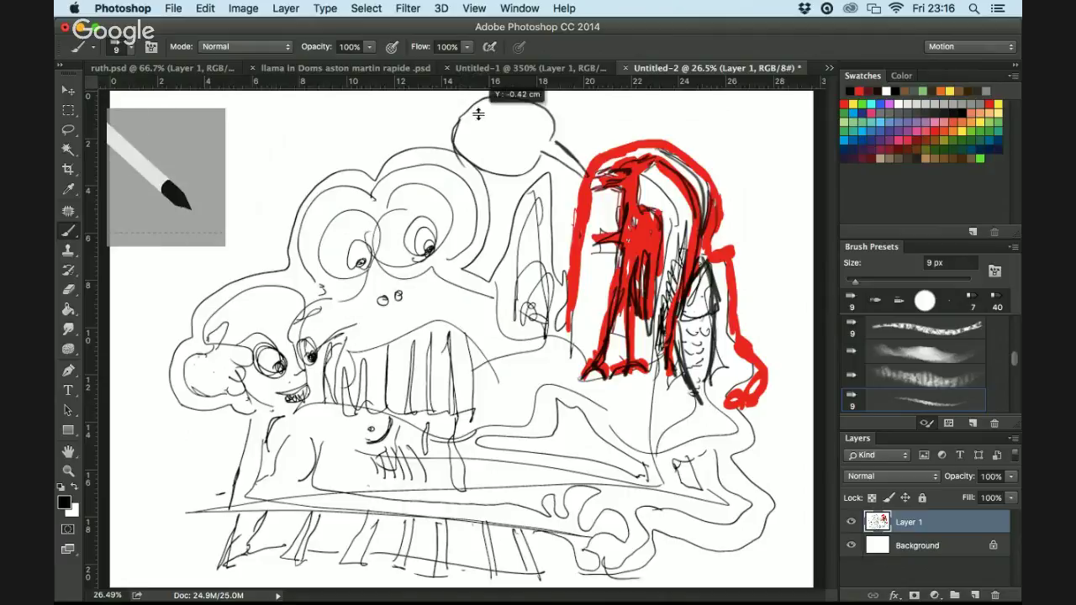
# Hand-letter "KLOPPOTY KLOPPY" on two lines inside the bird's speech bubble
pyautogui.moveTo(477, 113); pyautogui.dragTo(502, 120)
pyautogui.moveTo(509, 107); pyautogui.dragTo(519, 117)
pyautogui.moveTo(517, 107)
pyautogui.mouseDown()
pyautogui.moveTo(516, 122)
pyautogui.moveTo(562, 116)
pyautogui.moveTo(547, 138)
pyautogui.mouseUp()
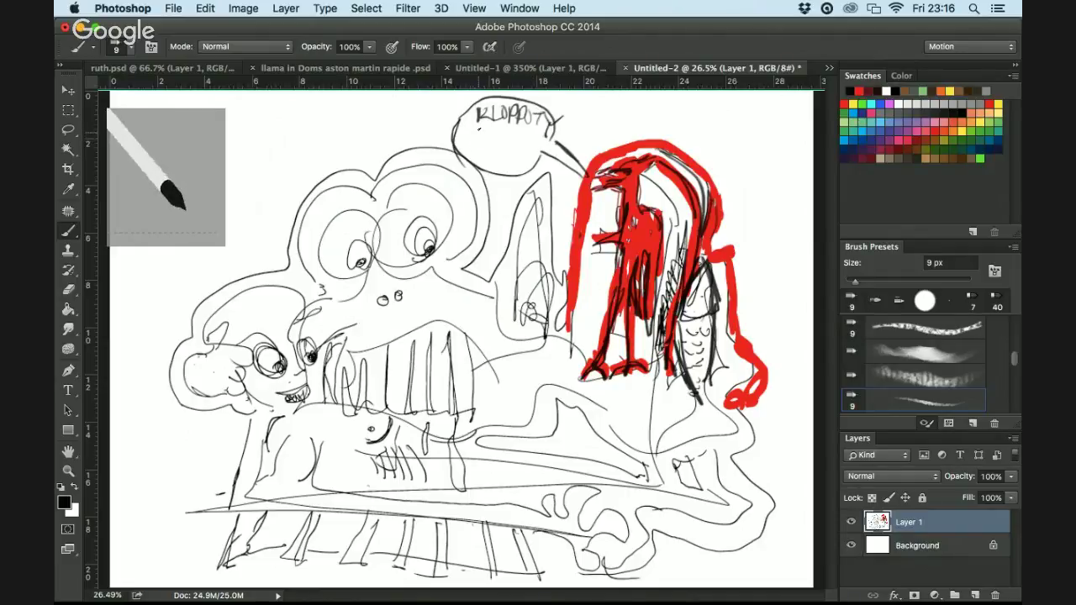
pyautogui.moveTo(479, 129)
pyautogui.mouseDown()
pyautogui.moveTo(497, 156)
pyautogui.moveTo(522, 153)
pyautogui.mouseUp()
pyautogui.moveTo(527, 126)
pyautogui.mouseDown()
pyautogui.moveTo(529, 155)
pyautogui.moveTo(546, 143)
pyautogui.mouseUp()
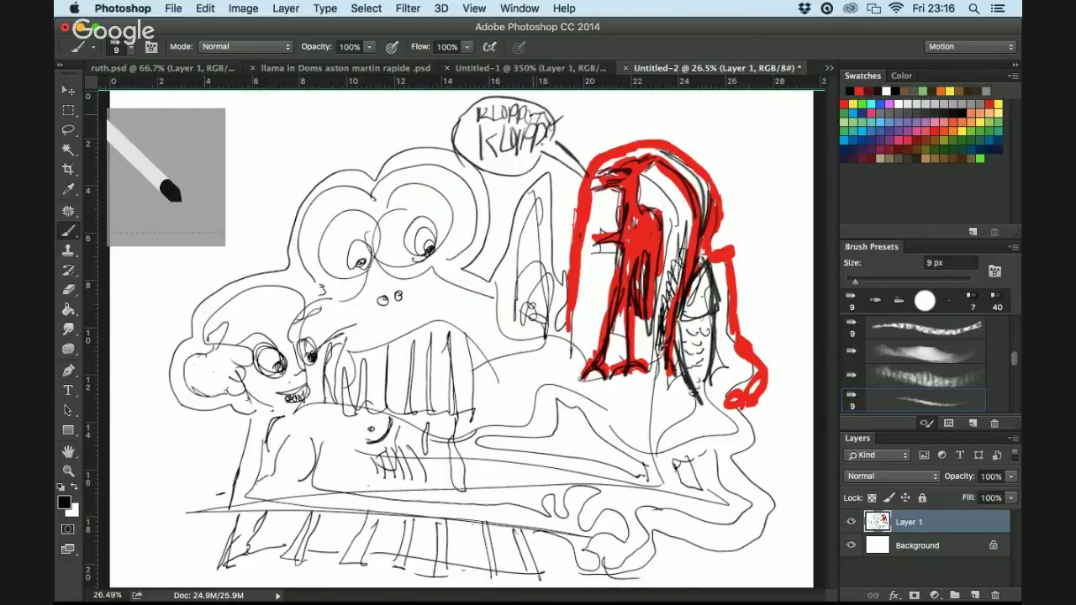
# Hatch the small figure's hair, face and body in bright blue and extend a wavy blue line along the table
pyautogui.click(850, 138)
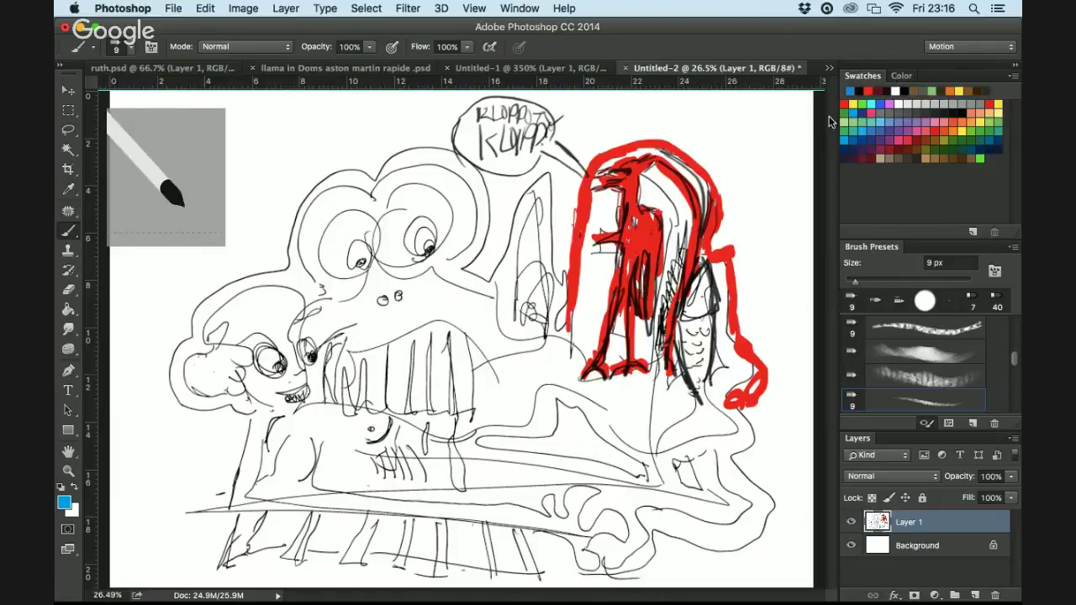
pyautogui.moveTo(298, 295)
pyautogui.mouseDown()
pyautogui.moveTo(265, 327)
pyautogui.moveTo(245, 313)
pyautogui.moveTo(220, 316)
pyautogui.moveTo(236, 333)
pyautogui.moveTo(283, 338)
pyautogui.moveTo(296, 370)
pyautogui.moveTo(255, 392)
pyautogui.moveTo(286, 410)
pyautogui.mouseUp()
pyautogui.moveTo(374, 420)
pyautogui.mouseDown()
pyautogui.moveTo(363, 431)
pyautogui.moveTo(334, 421)
pyautogui.moveTo(305, 429)
pyautogui.moveTo(286, 481)
pyautogui.moveTo(580, 481)
pyautogui.moveTo(412, 484)
pyautogui.mouseUp()
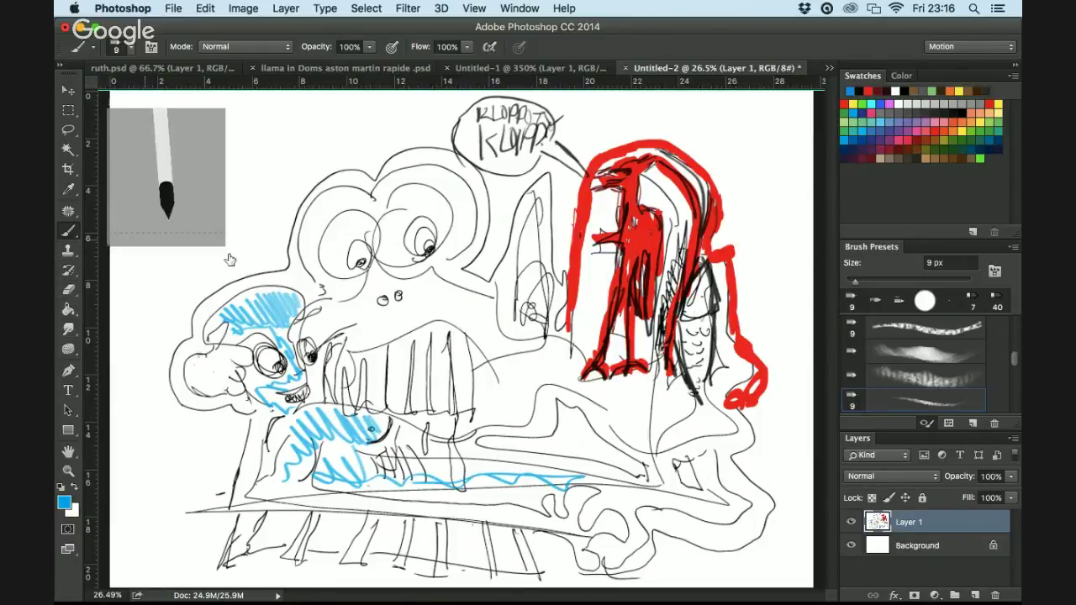
# Draw a large black speech bubble above the small figure, with its tail pointing down to the figure's head
pyautogui.click(859, 90)
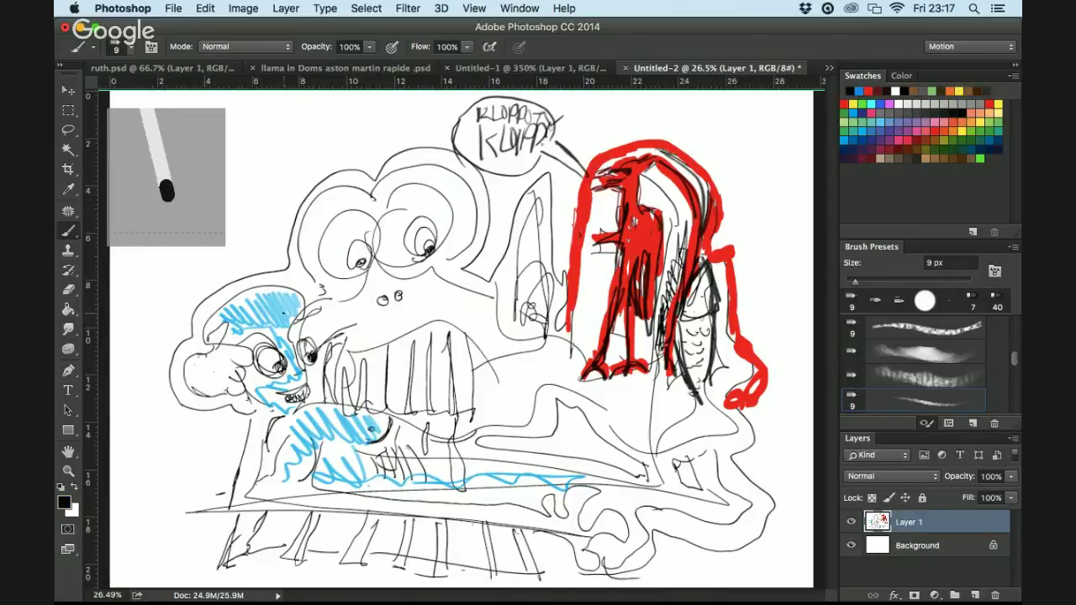
pyautogui.moveTo(313, 325)
pyautogui.mouseDown()
pyautogui.moveTo(295, 235)
pyautogui.moveTo(326, 168)
pyautogui.moveTo(224, 116)
pyautogui.mouseUp()
pyautogui.moveTo(215, 239)
pyautogui.mouseDown()
pyautogui.moveTo(271, 261)
pyautogui.moveTo(313, 331)
pyautogui.mouseUp()
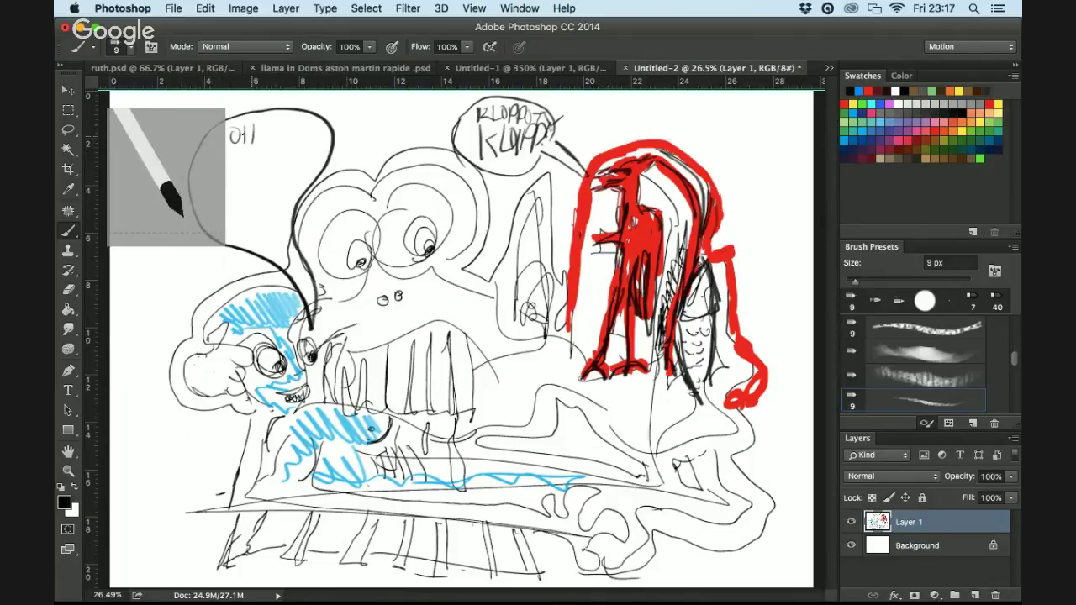
# Hand-letter "OH GOD I FEEL SICK" inside the small figure's speech bubble and underline the last word
pyautogui.moveTo(278, 126)
pyautogui.mouseDown()
pyautogui.moveTo(307, 135)
pyautogui.moveTo(236, 176)
pyautogui.moveTo(271, 147)
pyautogui.moveTo(254, 168)
pyautogui.moveTo(310, 168)
pyautogui.mouseUp()
pyautogui.click(312, 167)
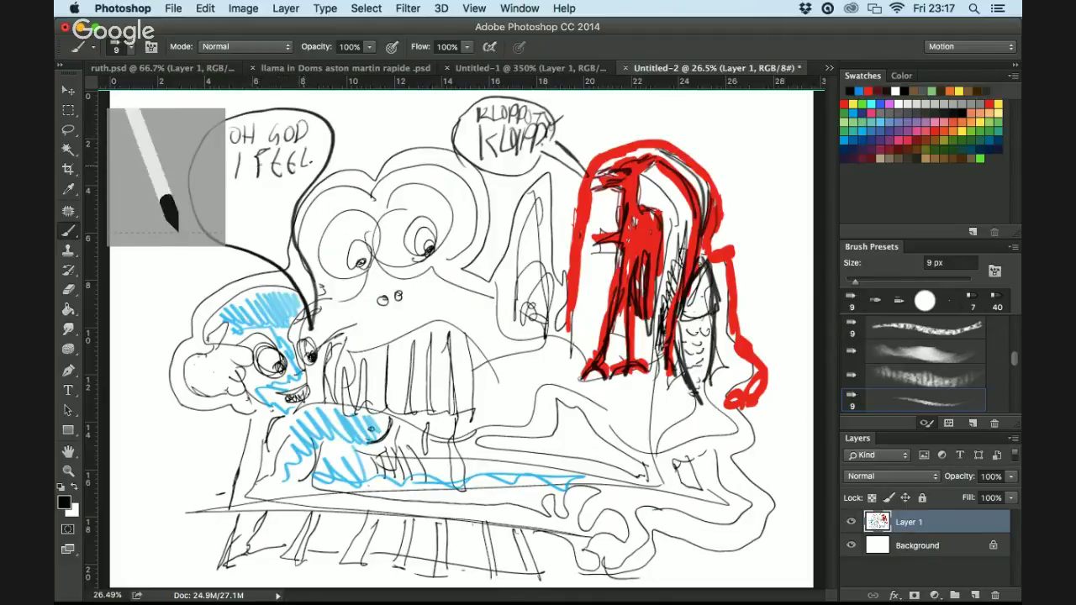
pyautogui.moveTo(246, 190)
pyautogui.mouseDown()
pyautogui.moveTo(239, 207)
pyautogui.moveTo(280, 209)
pyautogui.mouseUp()
pyautogui.moveTo(293, 186); pyautogui.dragTo(293, 206)
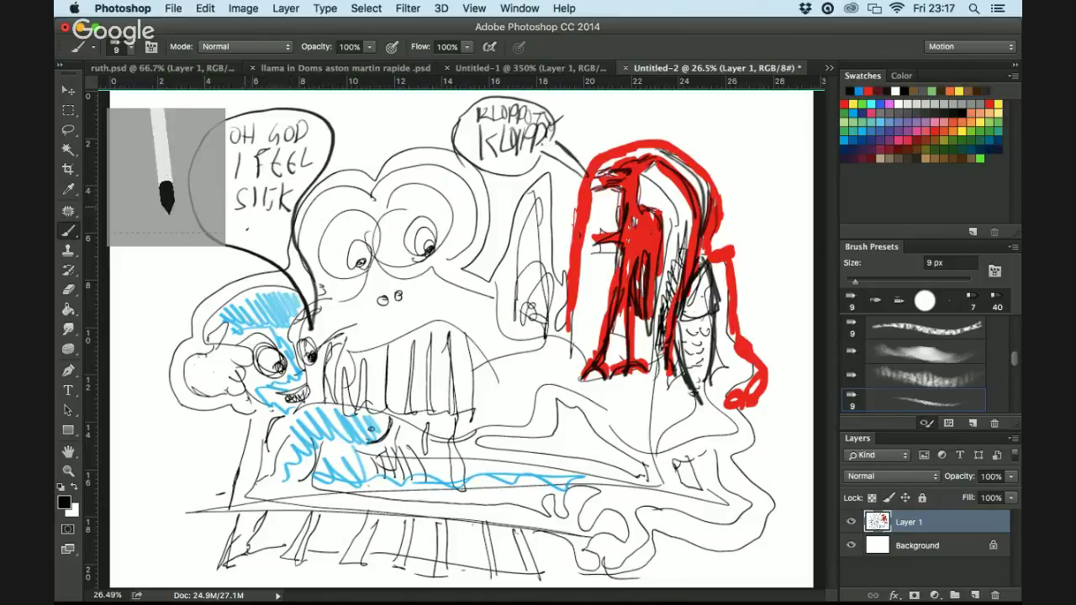
pyautogui.moveTo(238, 231); pyautogui.dragTo(280, 230)
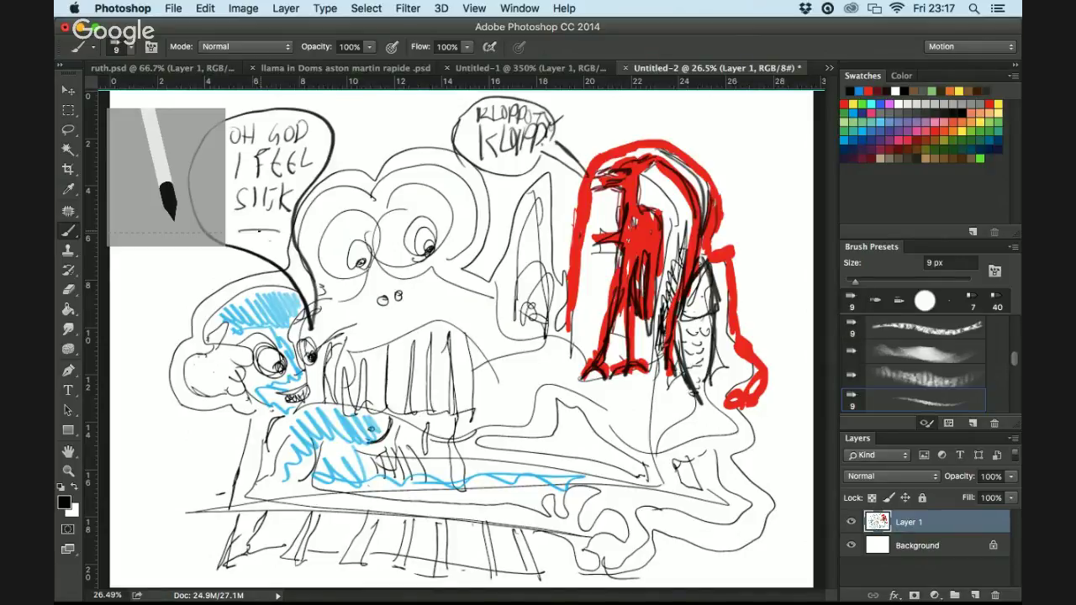
# Try light green along the top of the large creature's head with the 9 px brush and a 30 px textured brush
pyautogui.click(849, 122)
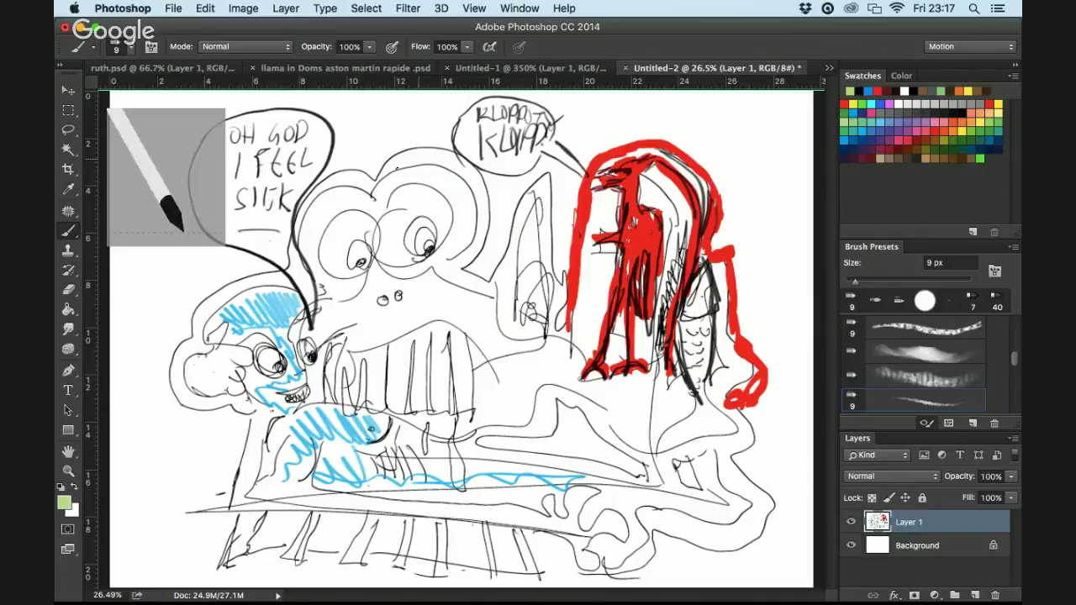
pyautogui.moveTo(402, 155); pyautogui.dragTo(448, 154)
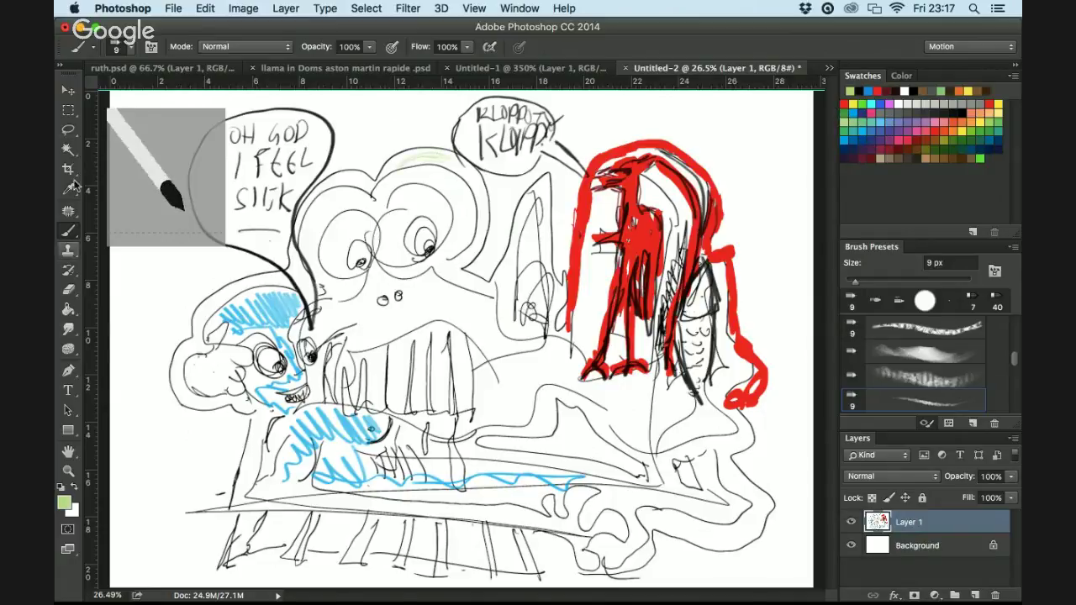
pyautogui.click(126, 48)
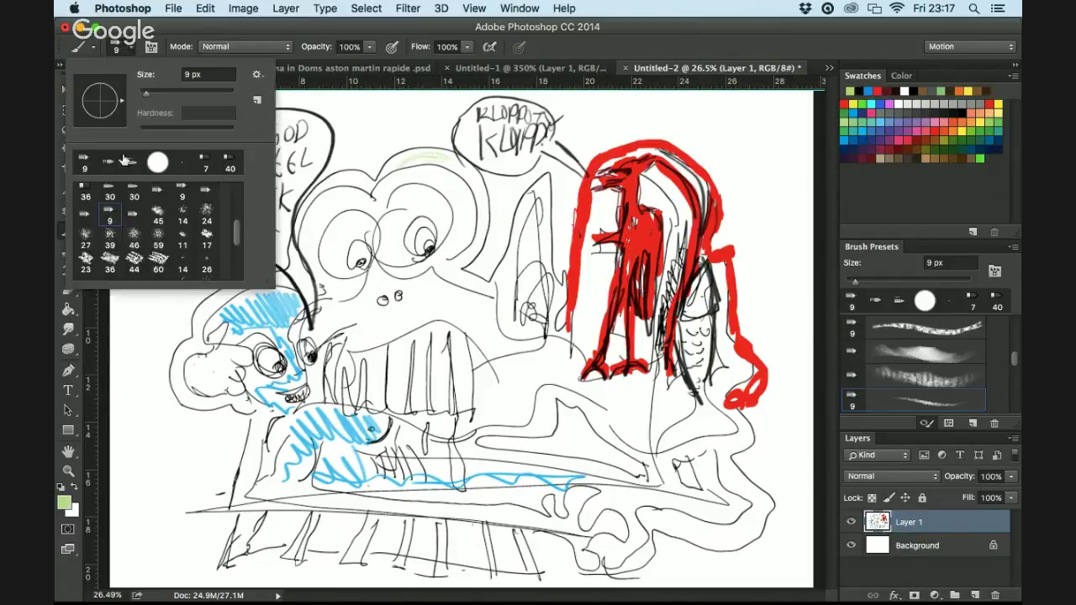
pyautogui.click(130, 190)
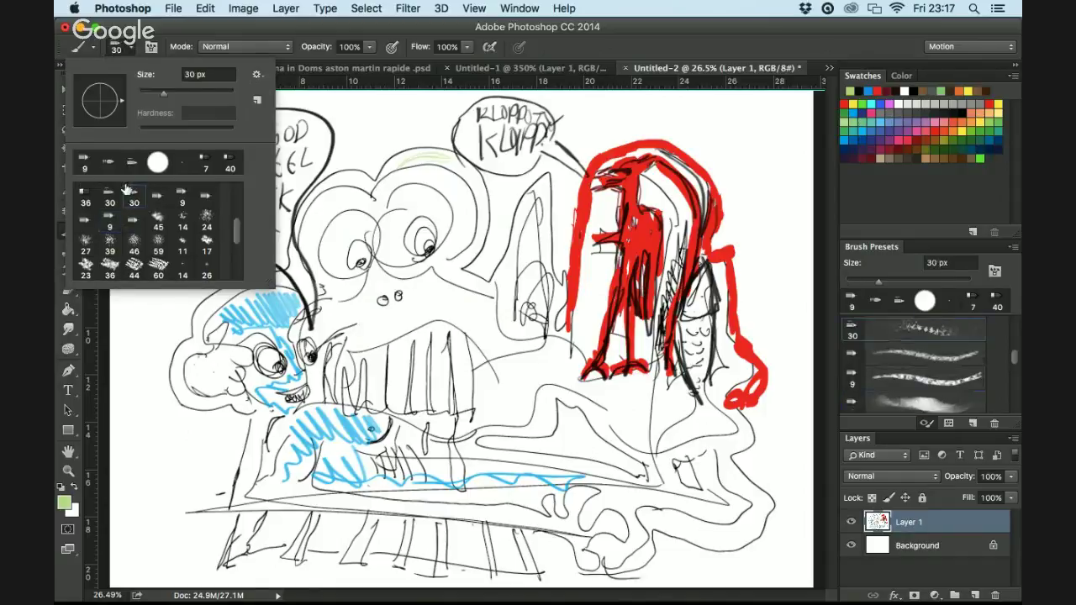
pyautogui.click(454, 154)
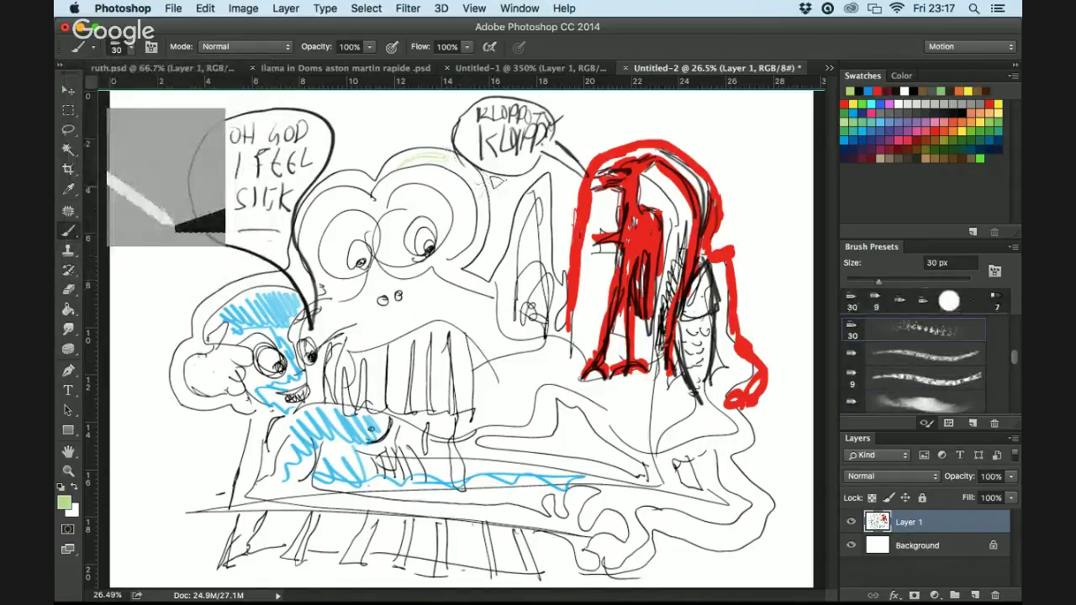
# Paint the large creature's head contour, eye surrounds, neck and pointed shape in darker green with a soft round 30 px brush at 0% hardness
pyautogui.click(849, 124)
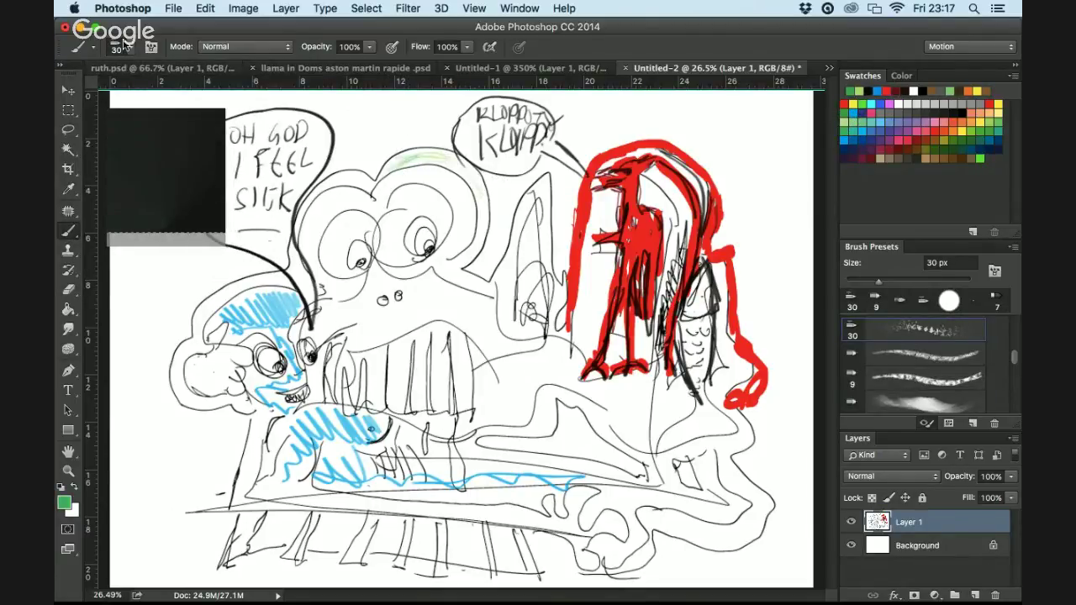
pyautogui.click(98, 48)
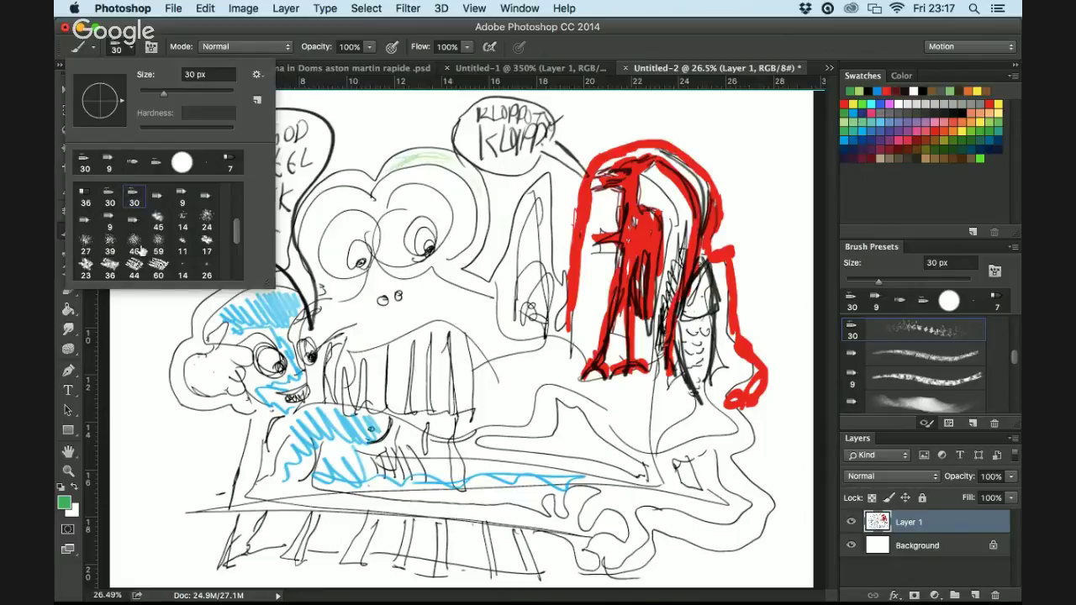
pyautogui.scroll(5, 183, 235)
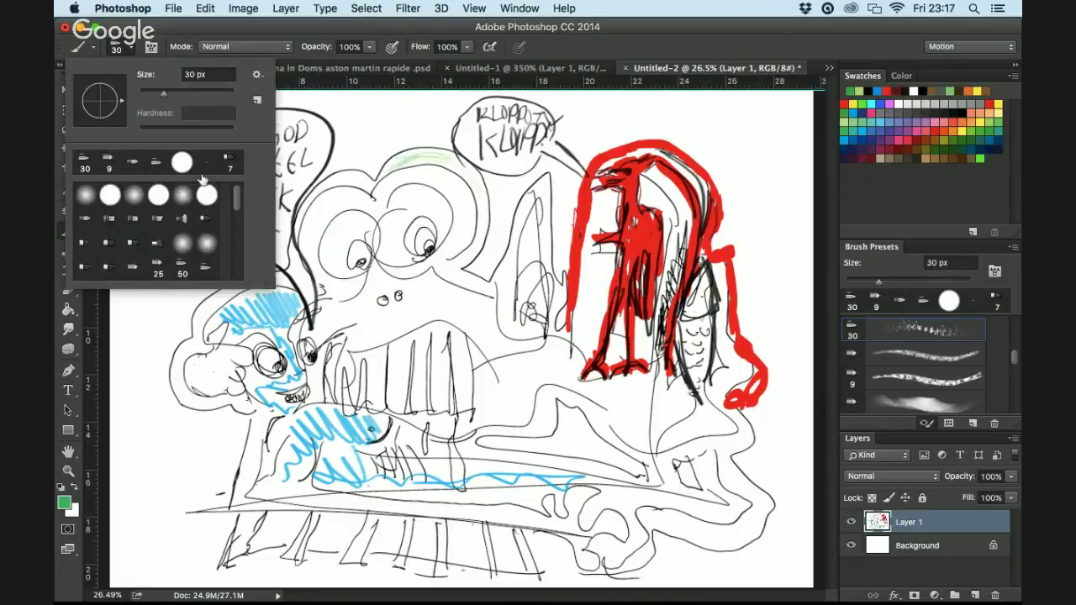
pyautogui.click(183, 244)
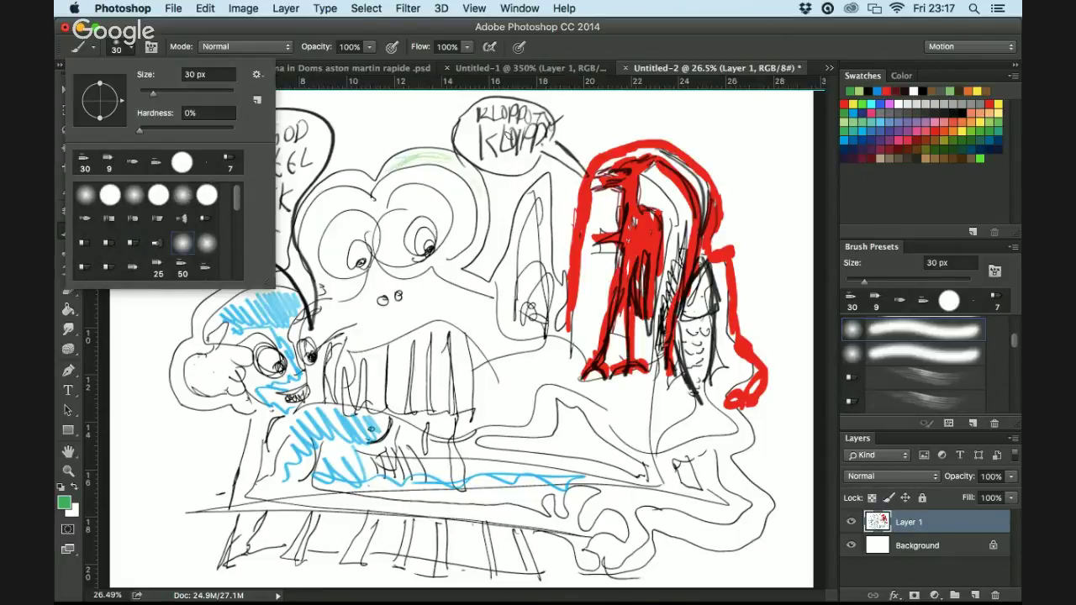
pyautogui.moveTo(544, 190)
pyautogui.mouseDown()
pyautogui.moveTo(555, 262)
pyautogui.moveTo(523, 235)
pyautogui.moveTo(506, 252)
pyautogui.moveTo(506, 328)
pyautogui.moveTo(532, 330)
pyautogui.moveTo(482, 281)
pyautogui.moveTo(440, 268)
pyautogui.moveTo(473, 244)
pyautogui.moveTo(477, 206)
pyautogui.moveTo(461, 170)
pyautogui.moveTo(403, 162)
pyautogui.moveTo(364, 187)
pyautogui.moveTo(321, 183)
pyautogui.moveTo(298, 221)
pyautogui.moveTo(306, 266)
pyautogui.mouseUp()
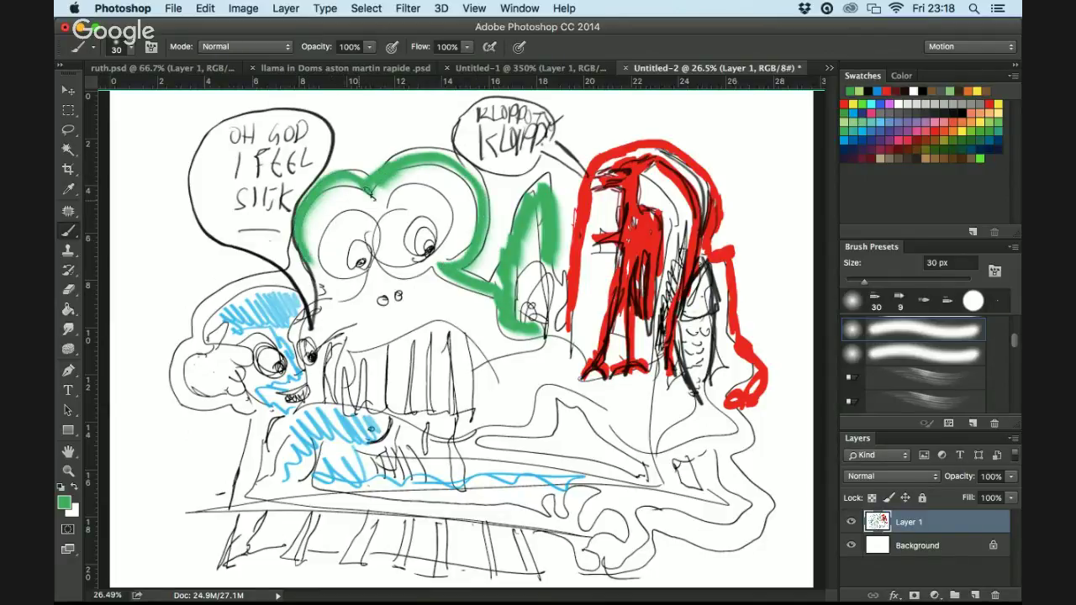
pyautogui.moveTo(391, 198)
pyautogui.mouseDown()
pyautogui.moveTo(453, 222)
pyautogui.moveTo(447, 250)
pyautogui.moveTo(454, 206)
pyautogui.moveTo(420, 183)
pyautogui.moveTo(387, 208)
pyautogui.moveTo(371, 195)
pyautogui.moveTo(376, 212)
pyautogui.moveTo(351, 202)
pyautogui.moveTo(313, 285)
pyautogui.mouseUp()
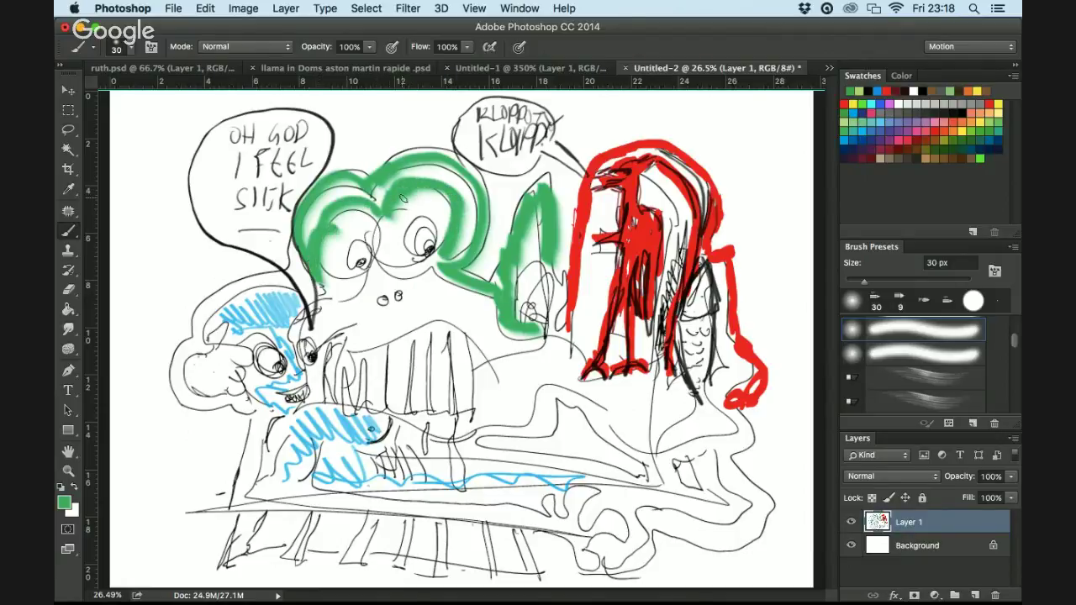
# Add RGB Yellow bands inside the green on the large creature's head, neck and pointed shape
pyautogui.doubleClick(851, 99)
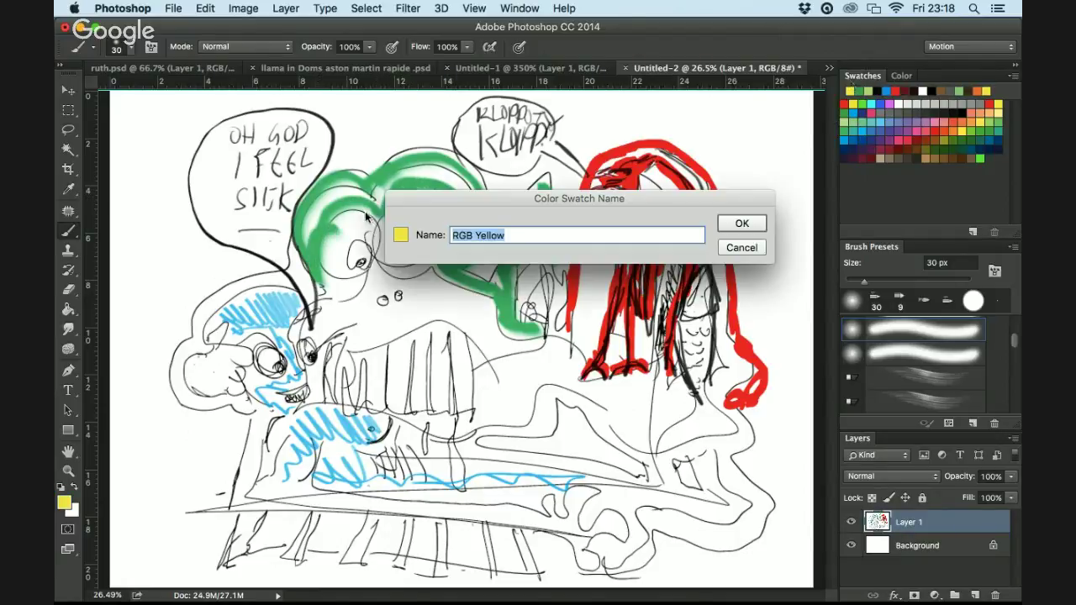
pyautogui.click(738, 224)
pyautogui.moveTo(314, 236)
pyautogui.mouseDown()
pyautogui.moveTo(329, 198)
pyautogui.moveTo(313, 204)
pyautogui.moveTo(299, 228)
pyautogui.moveTo(334, 195)
pyautogui.moveTo(443, 177)
pyautogui.moveTo(472, 209)
pyautogui.moveTo(469, 264)
pyautogui.mouseUp()
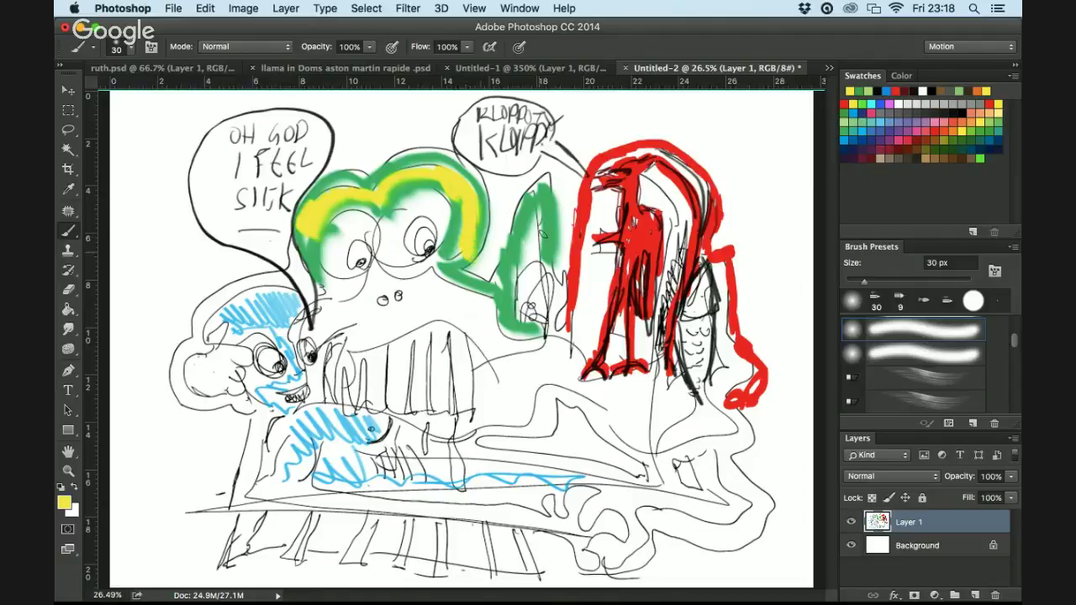
pyautogui.moveTo(544, 217)
pyautogui.mouseDown()
pyautogui.moveTo(537, 252)
pyautogui.moveTo(517, 264)
pyautogui.moveTo(523, 324)
pyautogui.moveTo(485, 276)
pyautogui.moveTo(505, 267)
pyautogui.mouseUp()
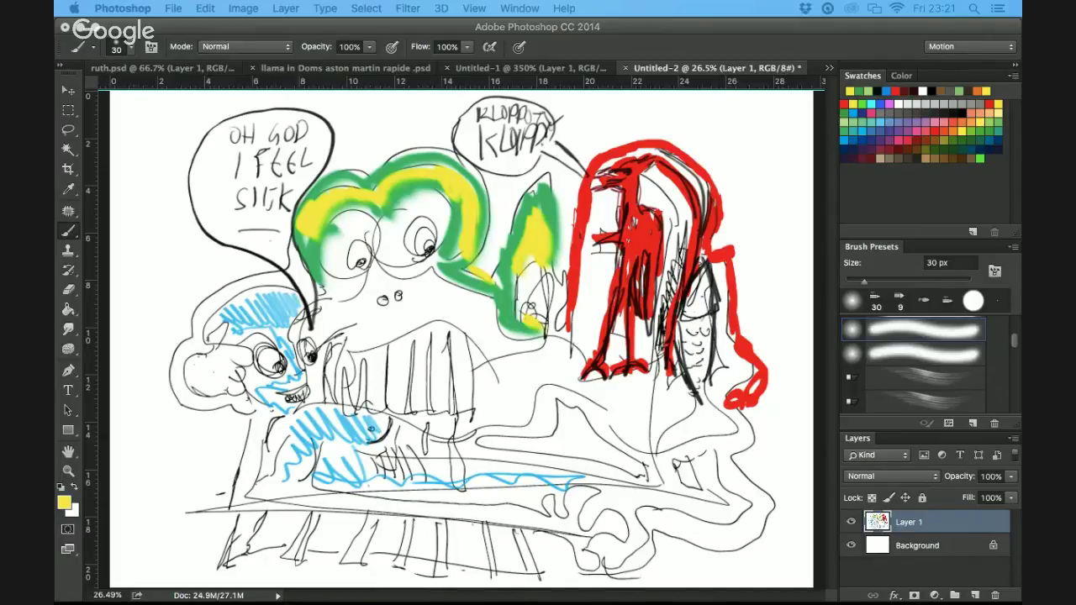
# Create a new document with the Web preset at 1024 x 768 pixels, 72 pixels/inch and a white background
pyautogui.click(370, 9)
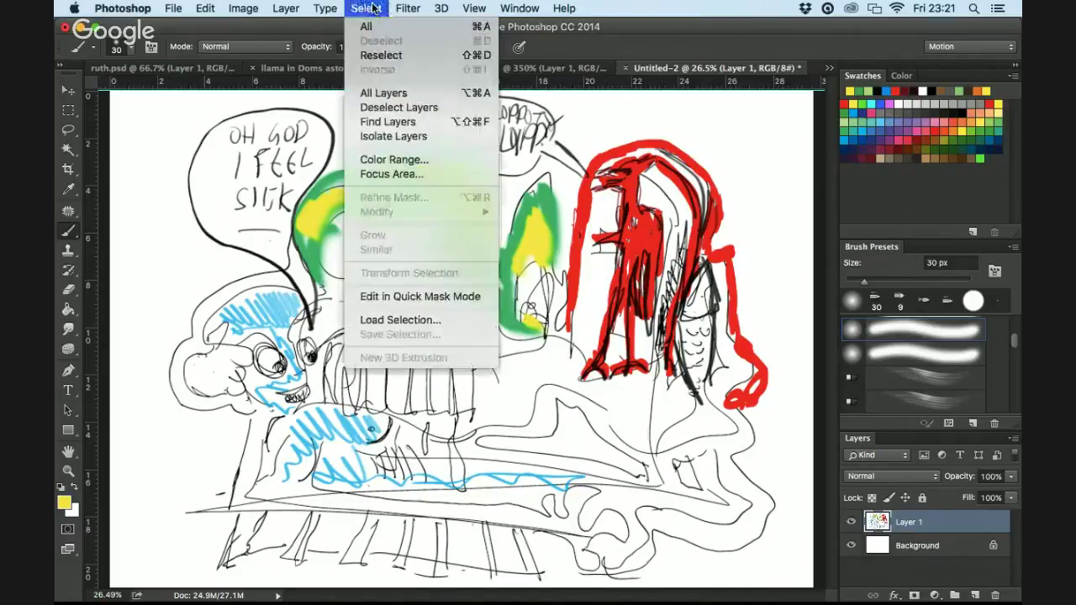
pyautogui.click(370, 8)
pyautogui.click(173, 8)
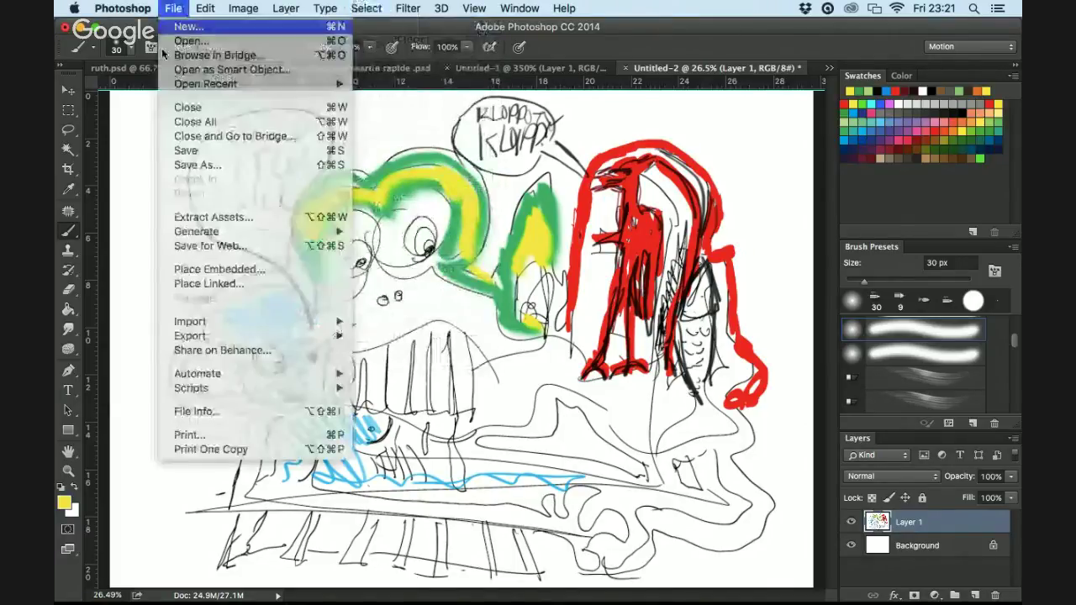
pyautogui.press('super+n')
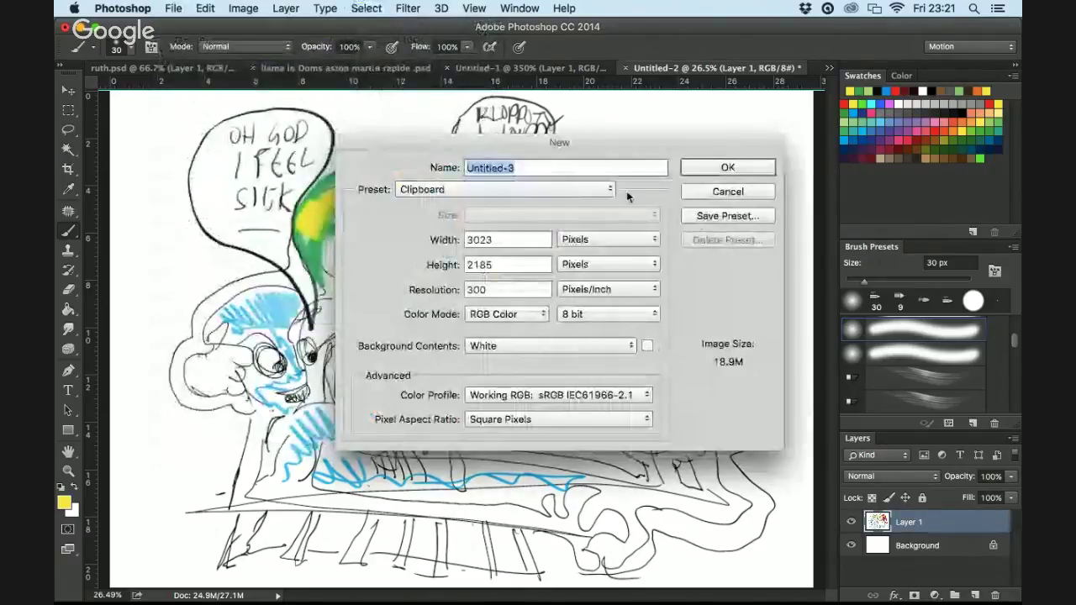
pyautogui.click(547, 190)
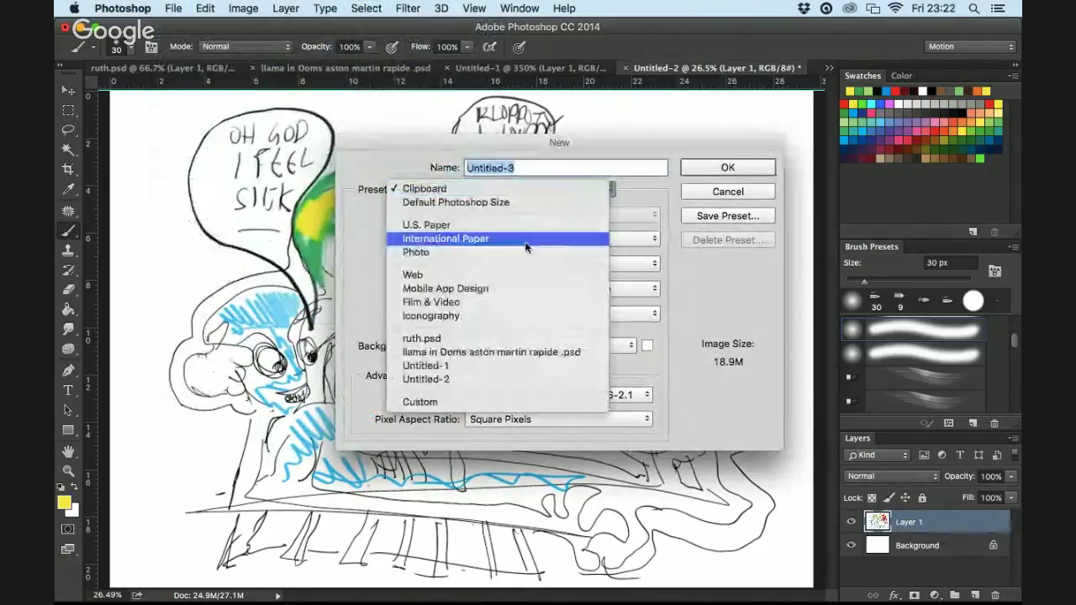
pyautogui.scroll(-1, 486, 304)
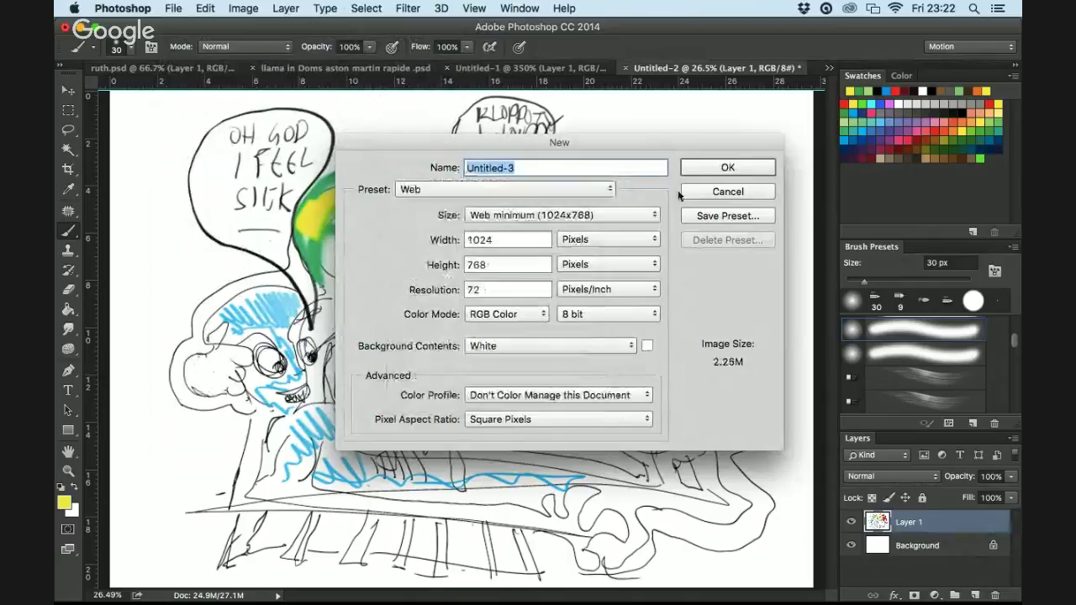
pyautogui.press('Return')
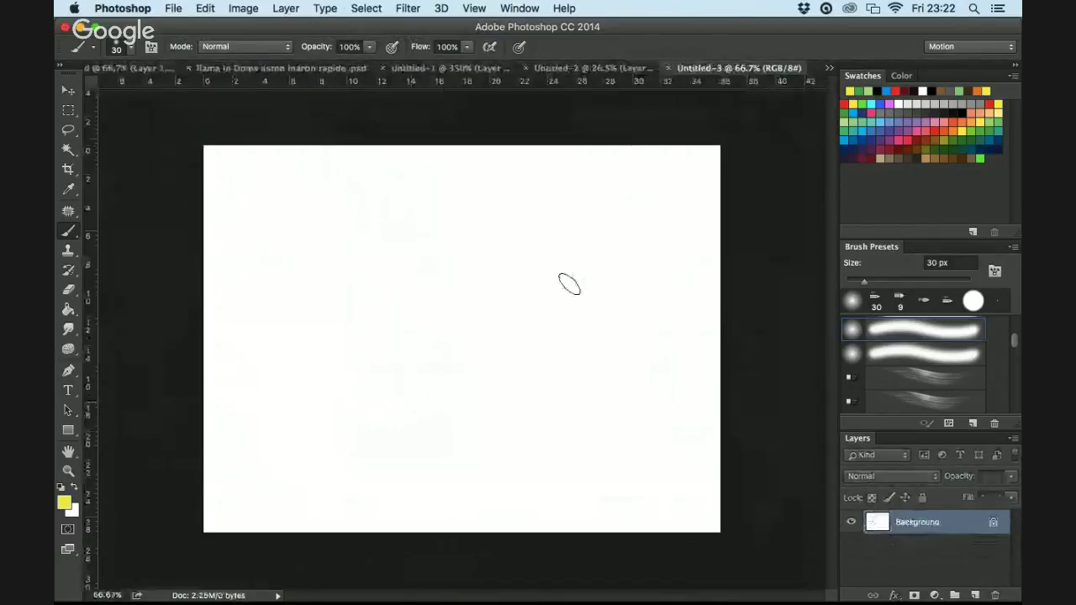
# On a new layer, sketch the upper and side contour of a head in black with the 2 px tapered brush
pyautogui.click(885, 90)
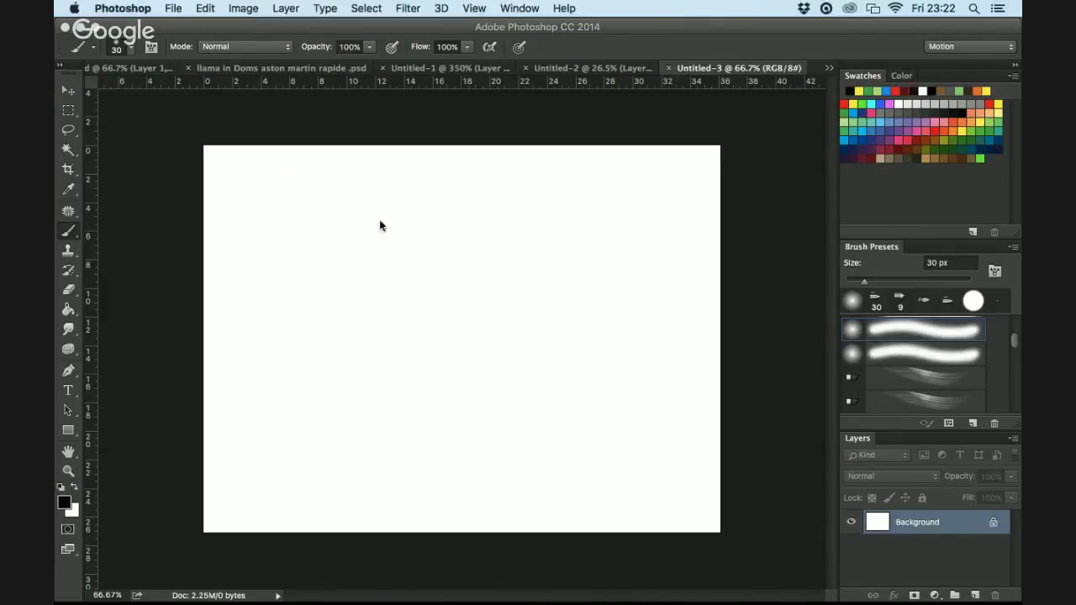
pyautogui.scroll(3, 437, 231)
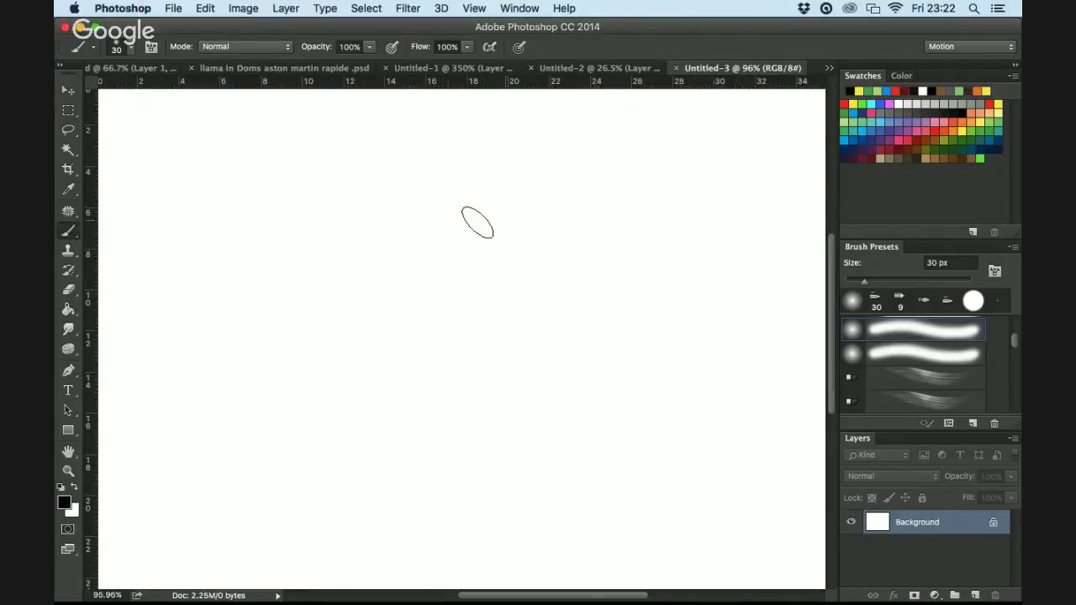
pyautogui.click(92, 47)
pyautogui.scroll(-10, 237, 227)
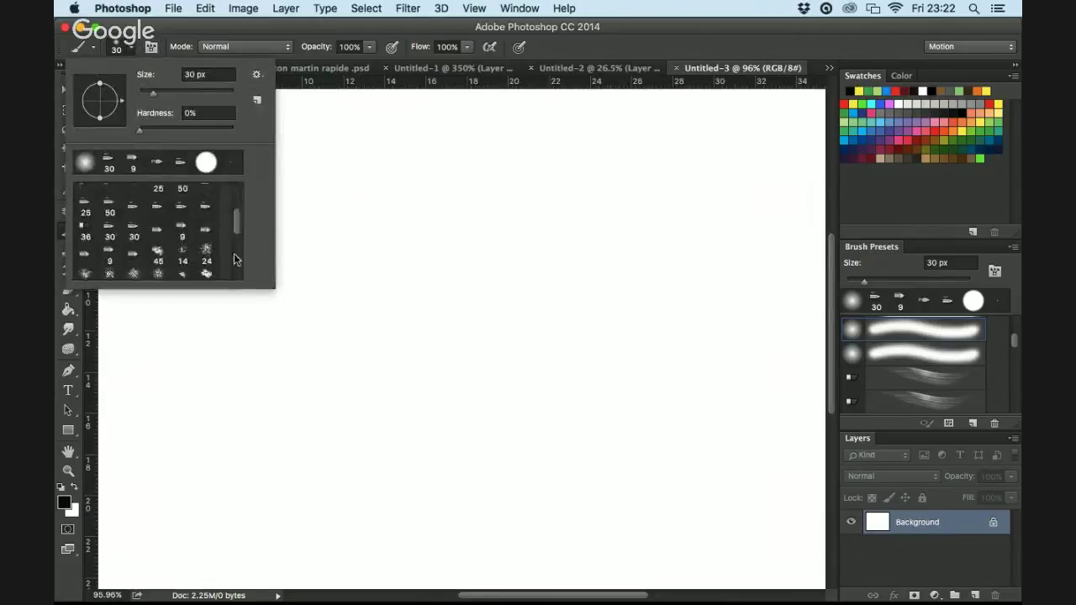
pyautogui.click(208, 247)
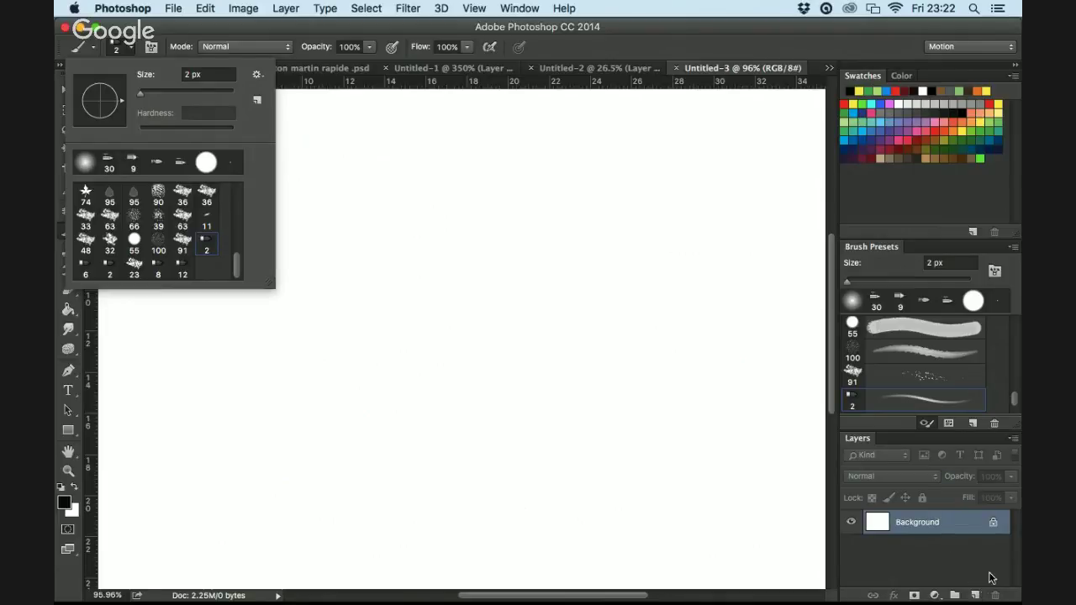
pyautogui.click(975, 595)
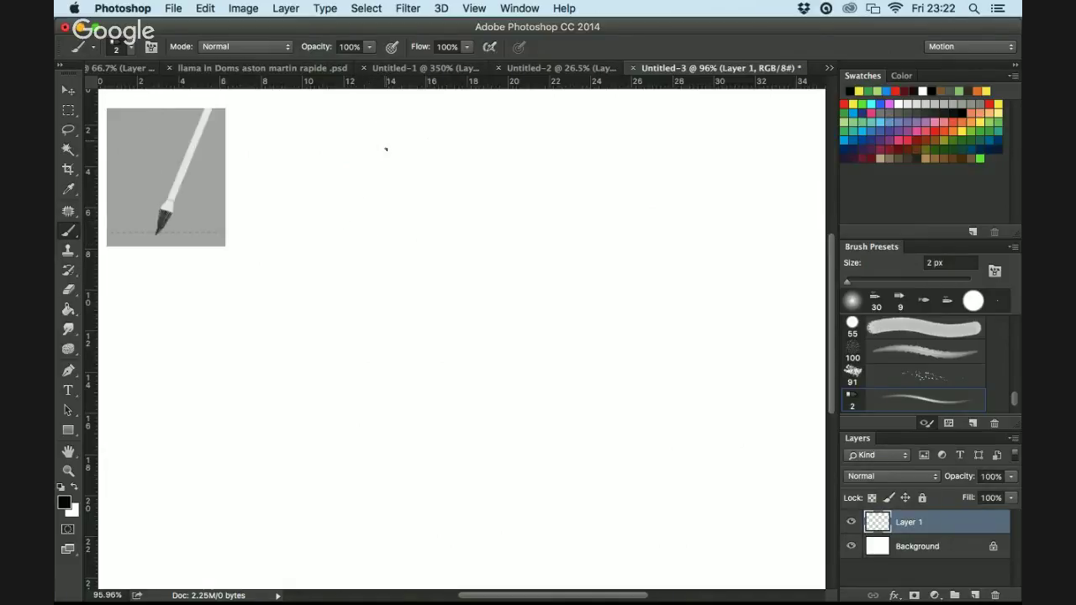
pyautogui.moveTo(386, 149); pyautogui.dragTo(427, 137)
pyautogui.moveTo(341, 175); pyautogui.dragTo(388, 131)
pyautogui.moveTo(320, 192); pyautogui.dragTo(309, 323)
pyautogui.moveTo(309, 313); pyautogui.dragTo(333, 397)
pyautogui.moveTo(316, 355); pyautogui.dragTo(340, 392)
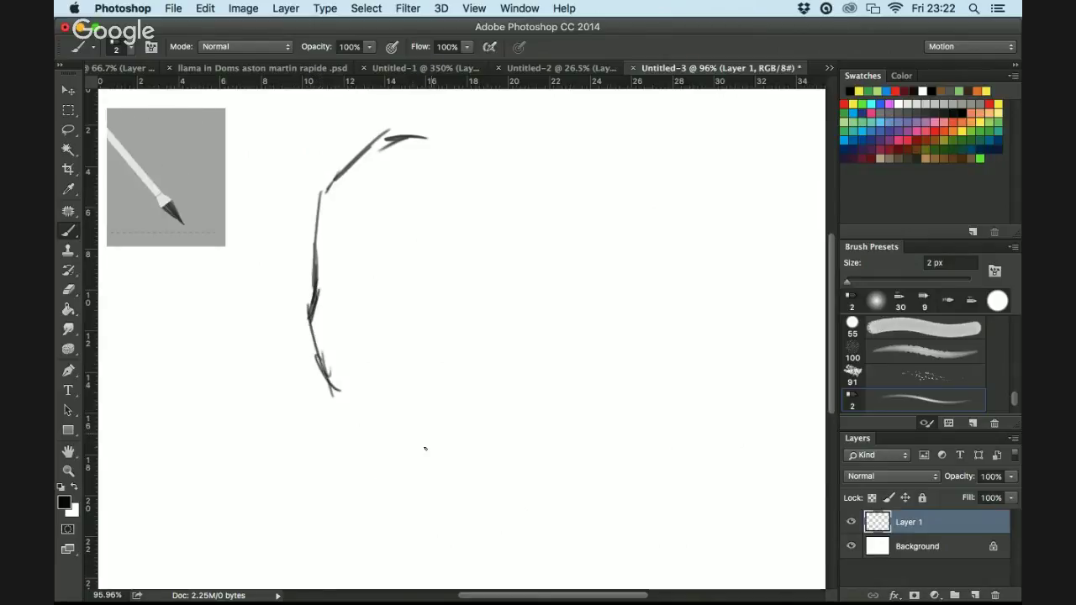
# Extend the head's left contour down toward the jaw and build up the side hair with overlapping strokes
pyautogui.scroll(-3, 433, 433)
pyautogui.scroll(5, 445, 423)
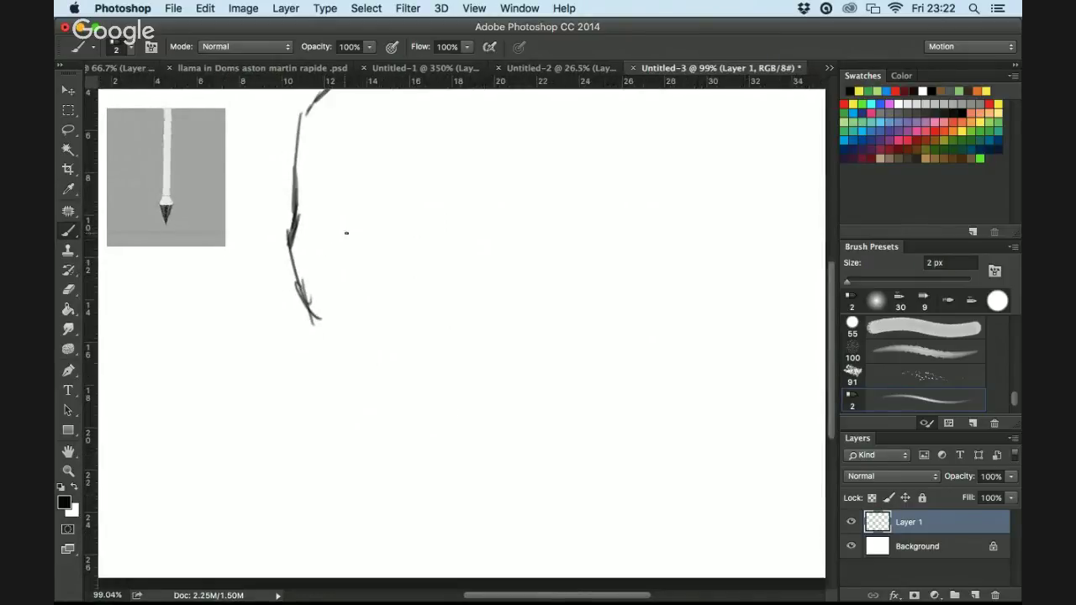
pyautogui.scroll(-3, 440, 174)
pyautogui.scroll(1, 460, 185)
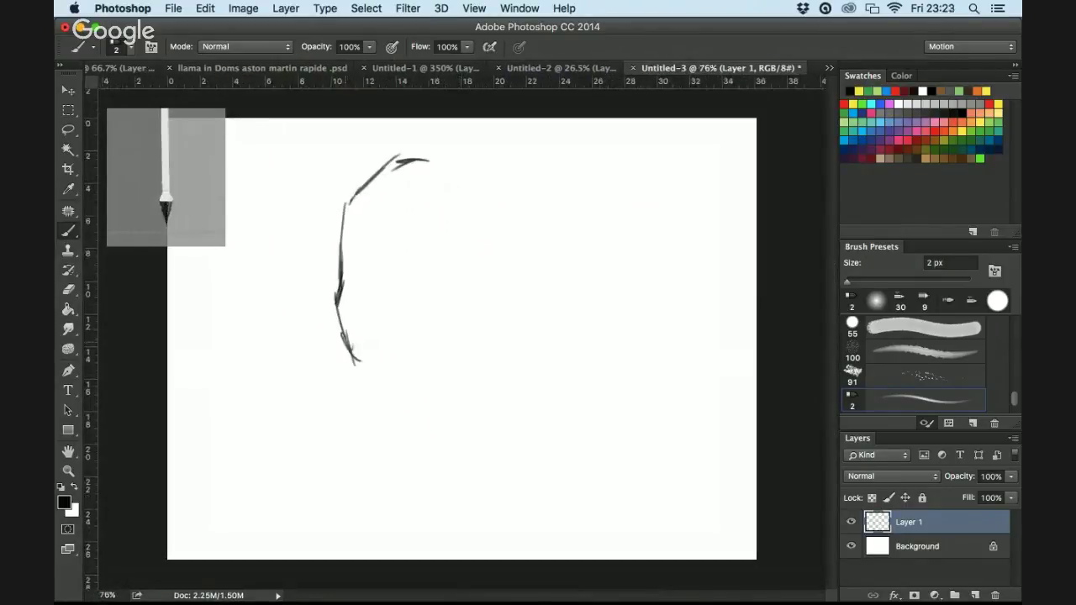
pyautogui.moveTo(345, 331); pyautogui.dragTo(368, 428)
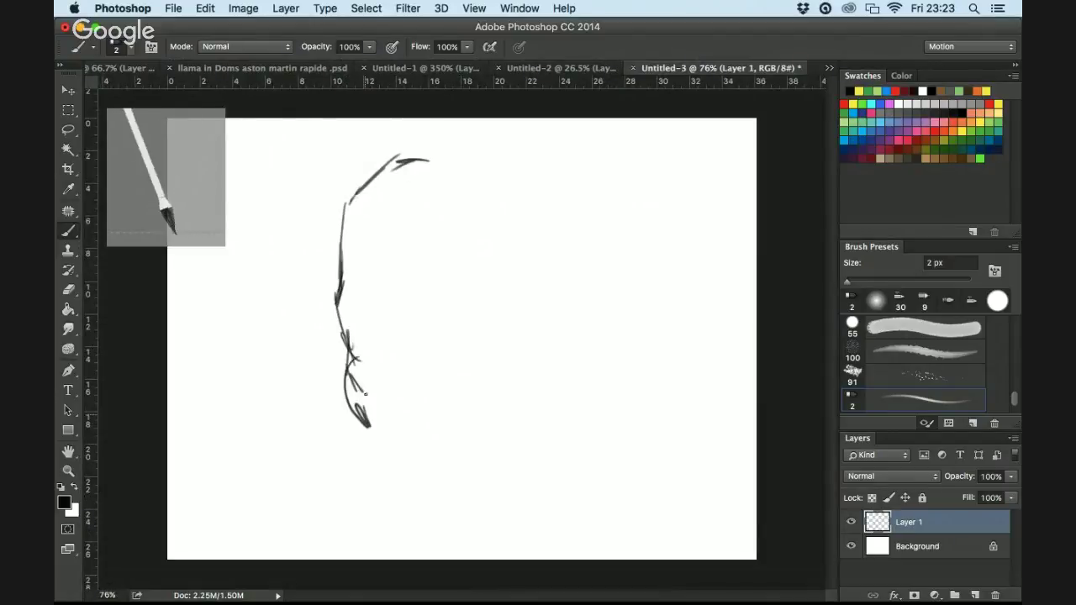
pyautogui.moveTo(374, 384)
pyautogui.mouseDown()
pyautogui.moveTo(360, 407)
pyautogui.moveTo(328, 311)
pyautogui.moveTo(346, 358)
pyautogui.mouseUp()
pyautogui.moveTo(328, 242); pyautogui.dragTo(333, 303)
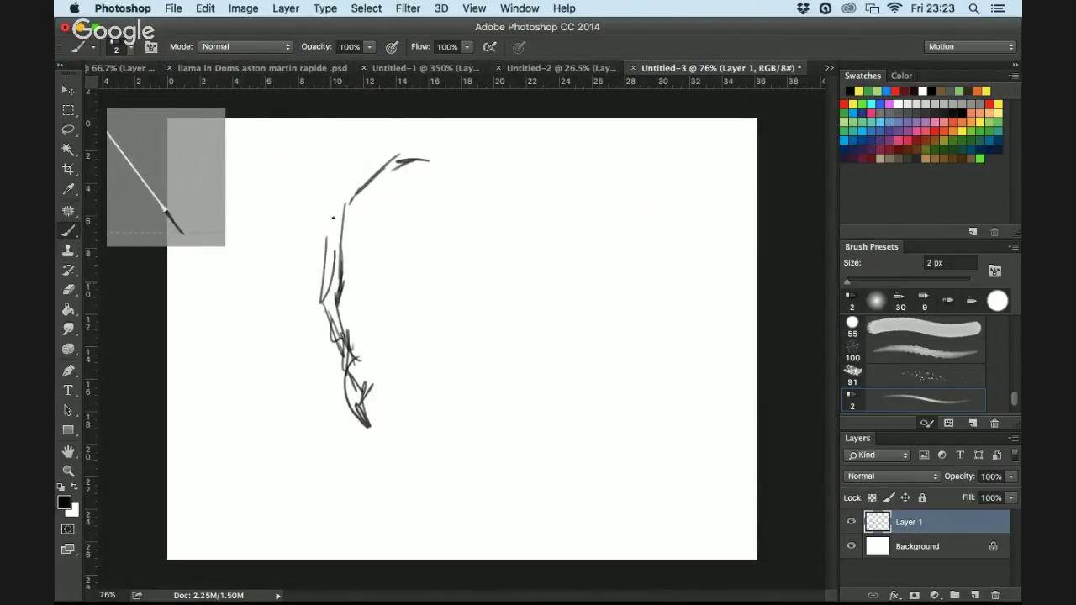
# Sketch the hatched fringe and hair strands on the left side, plus the left jawline and chin
pyautogui.moveTo(335, 262)
pyautogui.mouseDown()
pyautogui.moveTo(351, 186)
pyautogui.moveTo(378, 155)
pyautogui.moveTo(444, 147)
pyautogui.moveTo(393, 188)
pyautogui.moveTo(391, 207)
pyautogui.moveTo(404, 215)
pyautogui.moveTo(387, 306)
pyautogui.mouseUp()
pyautogui.moveTo(385, 259); pyautogui.dragTo(383, 306)
pyautogui.moveTo(394, 239)
pyautogui.mouseDown()
pyautogui.moveTo(350, 334)
pyautogui.moveTo(366, 361)
pyautogui.moveTo(368, 350)
pyautogui.moveTo(379, 420)
pyautogui.moveTo(420, 465)
pyautogui.mouseUp()
pyautogui.moveTo(375, 424)
pyautogui.mouseDown()
pyautogui.moveTo(445, 479)
pyautogui.moveTo(437, 486)
pyautogui.mouseUp()
pyautogui.moveTo(422, 451)
pyautogui.mouseDown()
pyautogui.moveTo(451, 475)
pyautogui.moveTo(445, 483)
pyautogui.moveTo(501, 491)
pyautogui.moveTo(538, 448)
pyautogui.mouseUp()
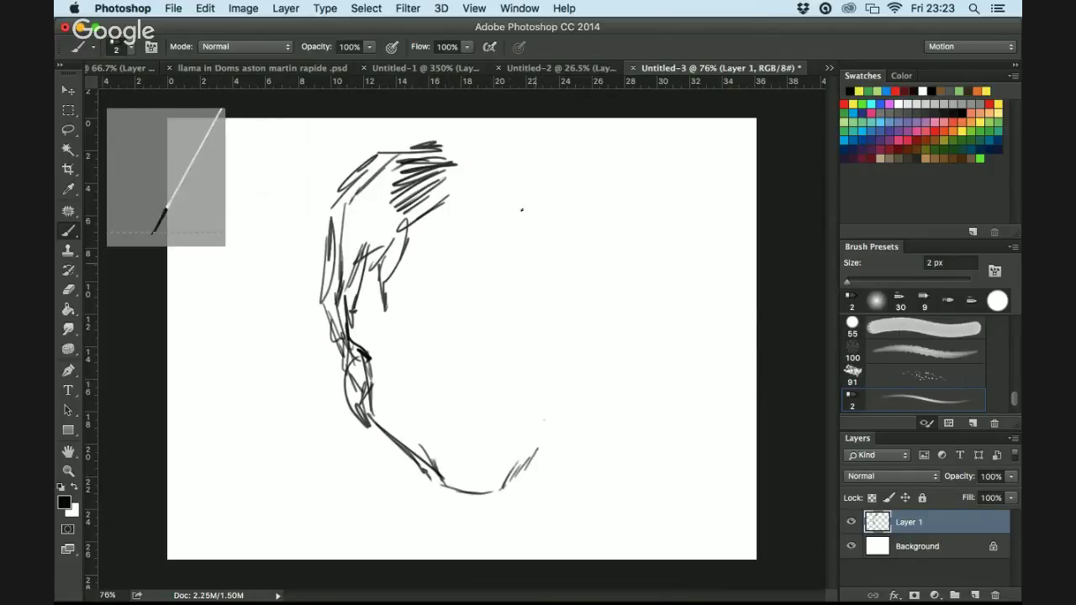
# Draw the centre-parted hairline and the right side of the face, and reinforce the jawline and chin
pyautogui.moveTo(550, 340); pyautogui.dragTo(545, 421)
pyautogui.moveTo(454, 172); pyautogui.dragTo(452, 220)
pyautogui.moveTo(458, 199)
pyautogui.mouseDown()
pyautogui.moveTo(434, 228)
pyautogui.moveTo(419, 291)
pyautogui.moveTo(461, 188)
pyautogui.moveTo(481, 227)
pyautogui.mouseUp()
pyautogui.moveTo(485, 235)
pyautogui.mouseDown()
pyautogui.moveTo(551, 292)
pyautogui.moveTo(543, 397)
pyautogui.mouseUp()
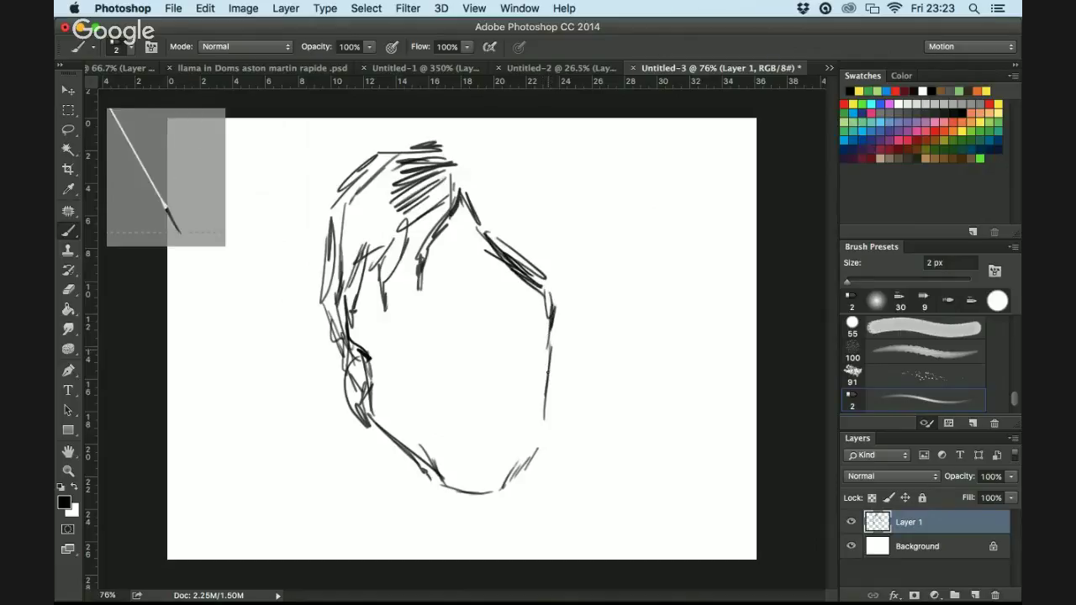
pyautogui.moveTo(550, 353); pyautogui.dragTo(539, 400)
pyautogui.moveTo(363, 356)
pyautogui.mouseDown()
pyautogui.moveTo(380, 430)
pyautogui.moveTo(416, 456)
pyautogui.mouseUp()
pyautogui.moveTo(367, 406)
pyautogui.mouseDown()
pyautogui.moveTo(442, 486)
pyautogui.moveTo(500, 496)
pyautogui.mouseUp()
pyautogui.moveTo(506, 476)
pyautogui.mouseDown()
pyautogui.moveTo(511, 496)
pyautogui.moveTo(548, 424)
pyautogui.moveTo(561, 323)
pyautogui.mouseUp()
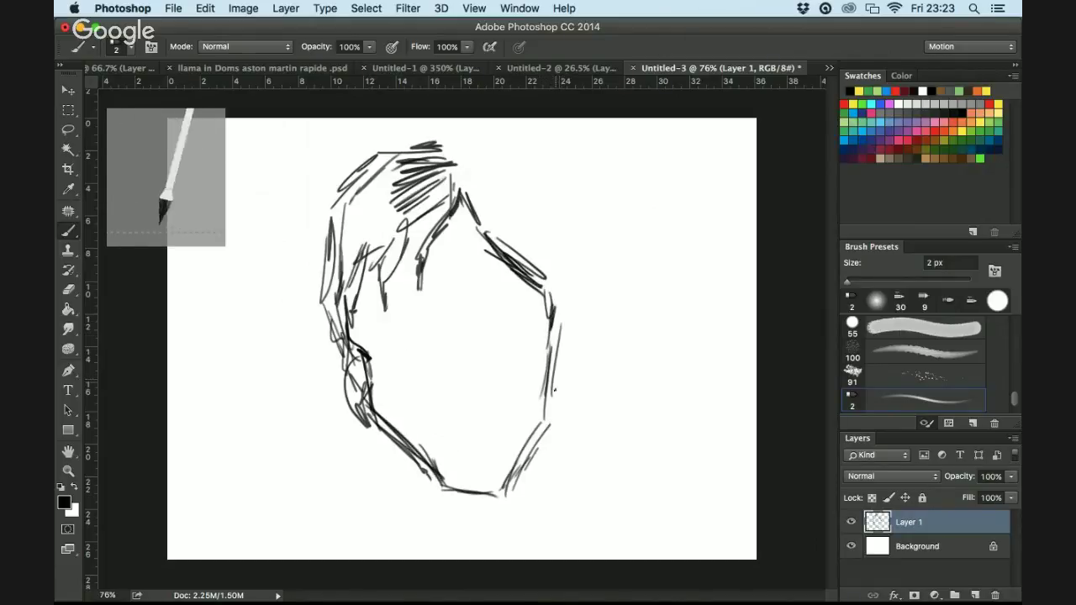
# Outline the outer hair around the top and right side of the head and hatch dark strokes at the parting
pyautogui.moveTo(559, 410)
pyautogui.mouseDown()
pyautogui.moveTo(576, 365)
pyautogui.moveTo(567, 194)
pyautogui.mouseUp()
pyautogui.moveTo(496, 138); pyautogui.dragTo(549, 165)
pyautogui.moveTo(374, 131)
pyautogui.mouseDown()
pyautogui.moveTo(434, 136)
pyautogui.moveTo(316, 202)
pyautogui.moveTo(326, 257)
pyautogui.mouseUp()
pyautogui.moveTo(383, 157); pyautogui.dragTo(497, 121)
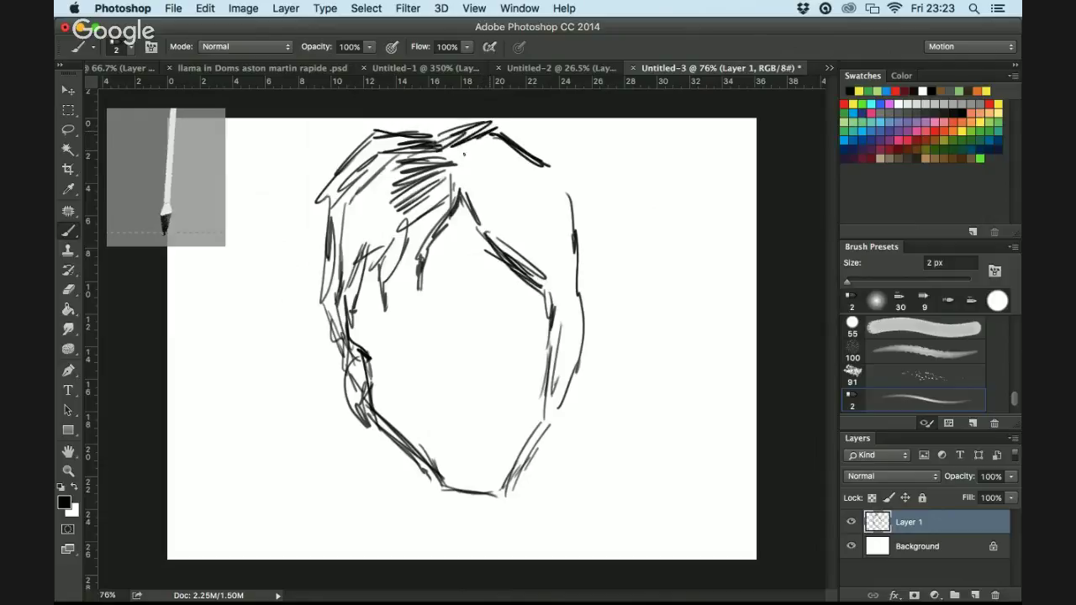
pyautogui.moveTo(451, 157); pyautogui.dragTo(493, 135)
pyautogui.moveTo(454, 171)
pyautogui.mouseDown()
pyautogui.moveTo(496, 142)
pyautogui.moveTo(480, 208)
pyautogui.moveTo(503, 229)
pyautogui.mouseUp()
pyautogui.moveTo(486, 164)
pyautogui.mouseDown()
pyautogui.moveTo(506, 194)
pyautogui.moveTo(514, 166)
pyautogui.mouseUp()
pyautogui.moveTo(501, 122)
pyautogui.mouseDown()
pyautogui.moveTo(571, 173)
pyautogui.moveTo(579, 239)
pyautogui.mouseUp()
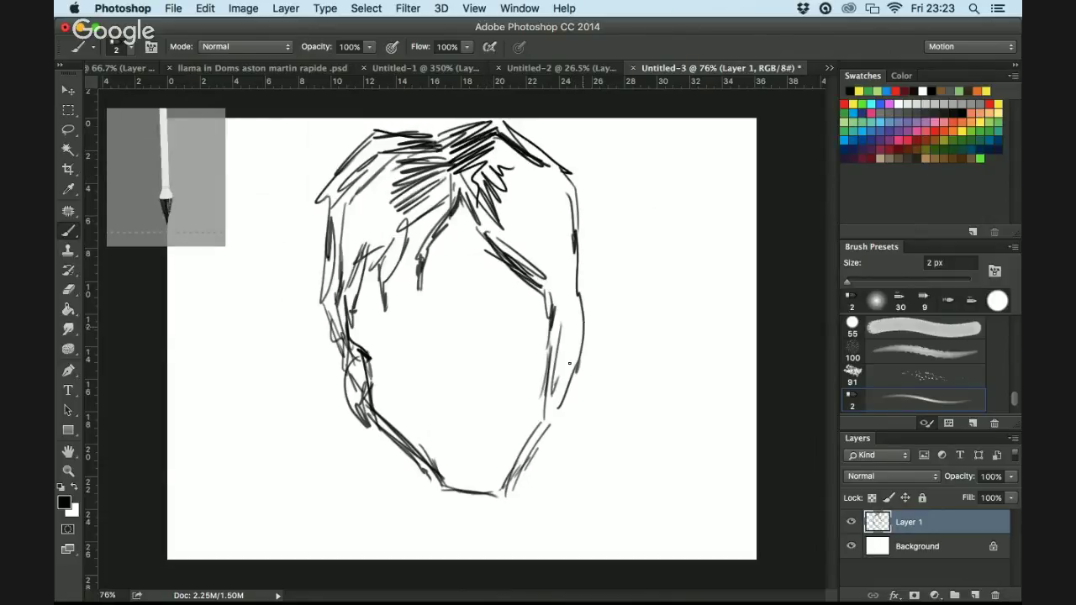
pyautogui.moveTo(584, 321)
pyautogui.mouseDown()
pyautogui.moveTo(573, 357)
pyautogui.moveTo(548, 383)
pyautogui.mouseUp()
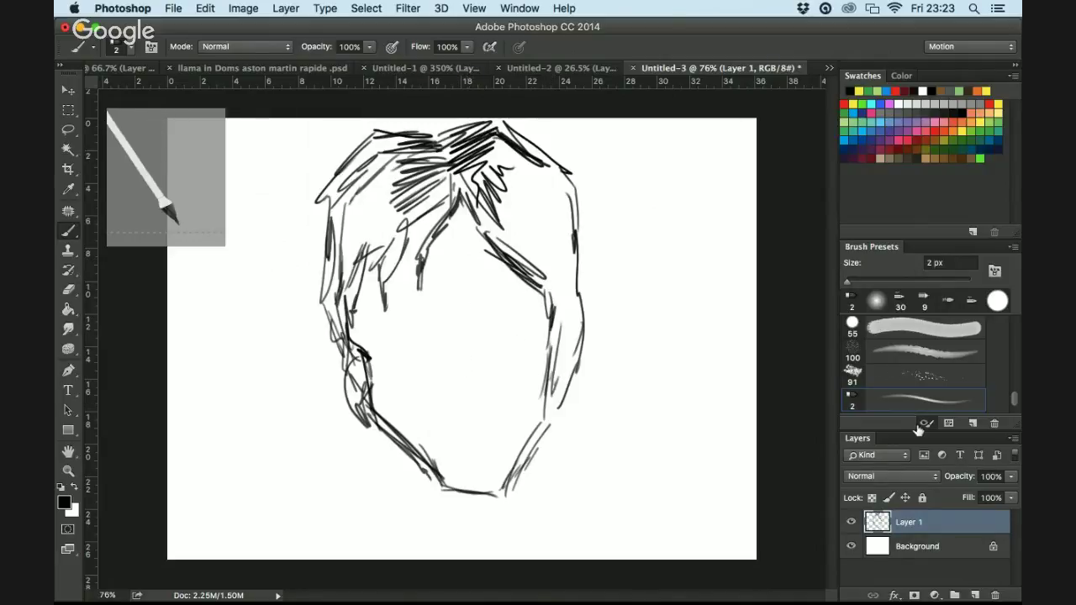
# On a new layer above the head outline, draw thick eyebrows, round bridged glasses and narrow closed eyes
pyautogui.click(976, 596)
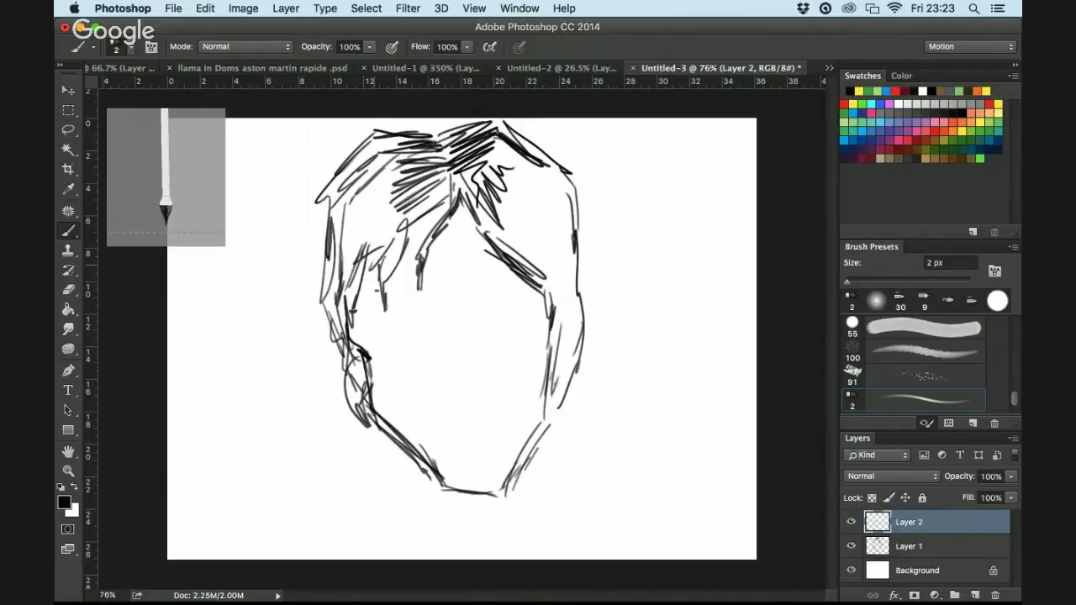
pyautogui.moveTo(378, 302); pyautogui.dragTo(539, 291)
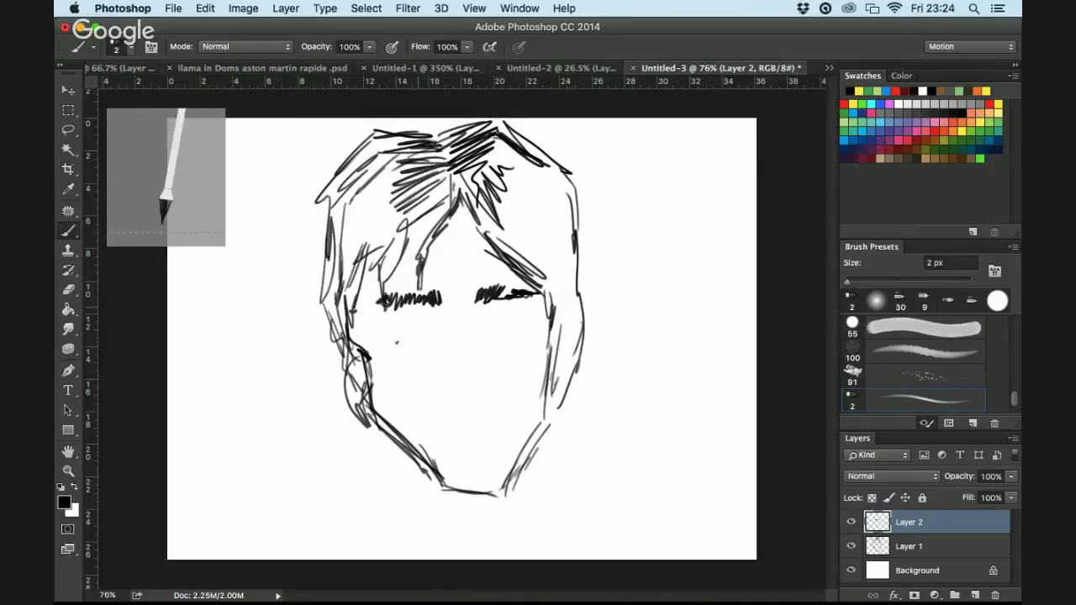
pyautogui.moveTo(397, 342)
pyautogui.mouseDown()
pyautogui.moveTo(386, 319)
pyautogui.moveTo(440, 325)
pyautogui.moveTo(436, 355)
pyautogui.moveTo(449, 336)
pyautogui.moveTo(437, 313)
pyautogui.mouseUp()
pyautogui.moveTo(508, 305)
pyautogui.mouseDown()
pyautogui.moveTo(515, 357)
pyautogui.moveTo(524, 346)
pyautogui.moveTo(471, 326)
pyautogui.moveTo(510, 302)
pyautogui.moveTo(532, 326)
pyautogui.moveTo(531, 351)
pyautogui.mouseUp()
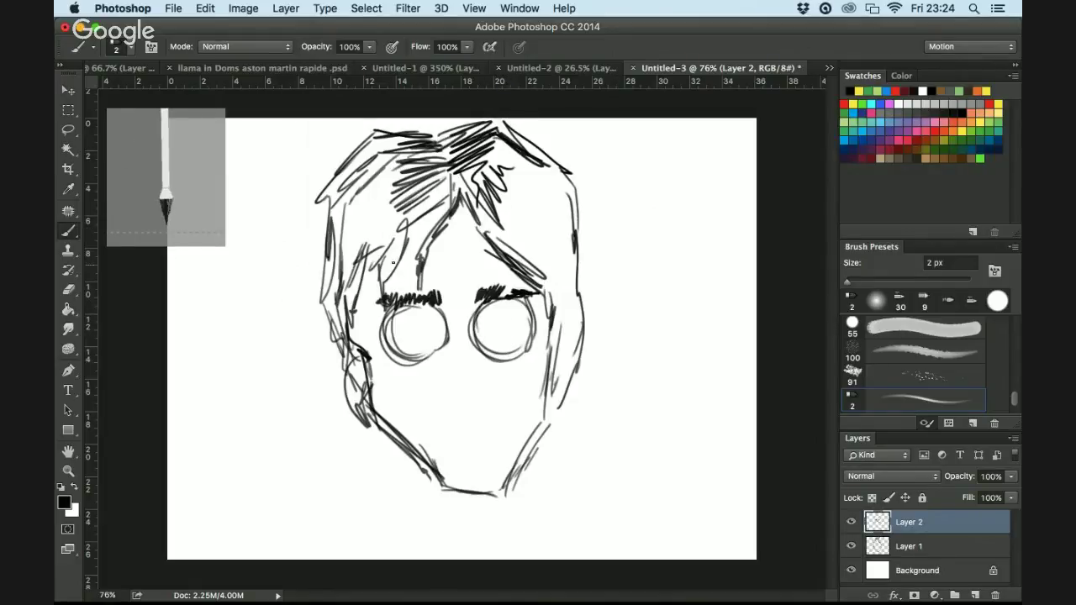
pyautogui.moveTo(447, 334)
pyautogui.mouseDown()
pyautogui.moveTo(471, 334)
pyautogui.moveTo(394, 325)
pyautogui.moveTo(433, 324)
pyautogui.mouseUp()
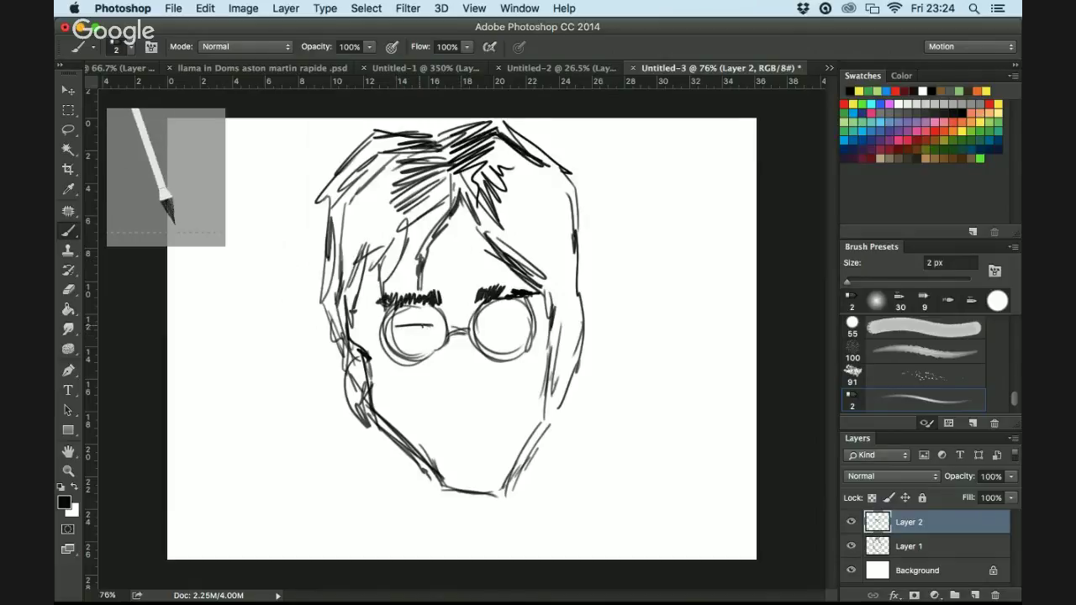
pyautogui.moveTo(522, 325)
pyautogui.mouseDown()
pyautogui.moveTo(485, 323)
pyautogui.moveTo(518, 323)
pyautogui.mouseUp()
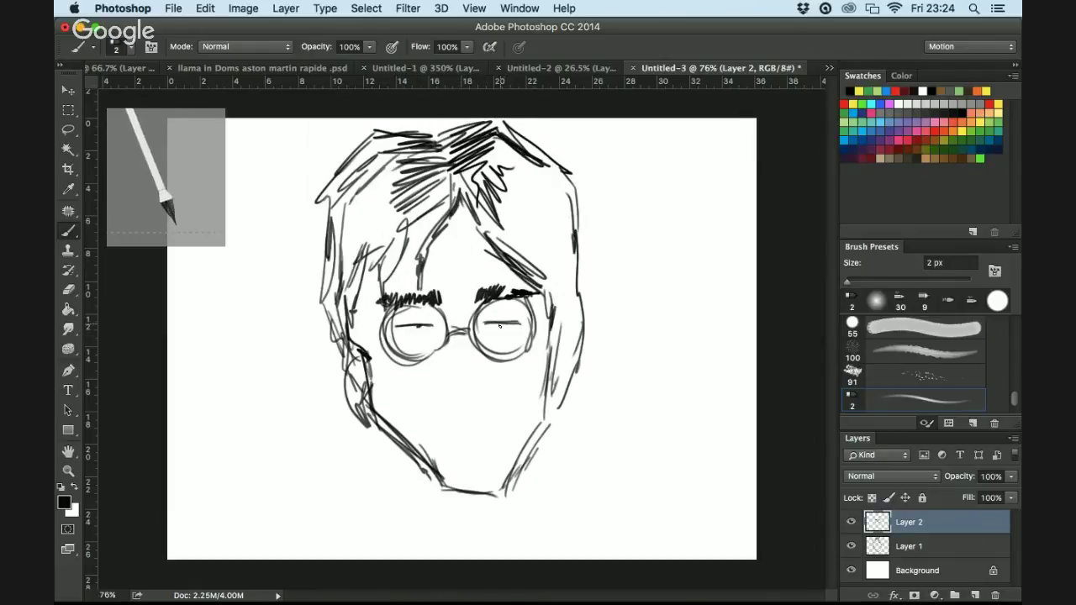
# Draw the nostrils and nose line, and sketch the mouth below filled with dark hatching
pyautogui.click(446, 398)
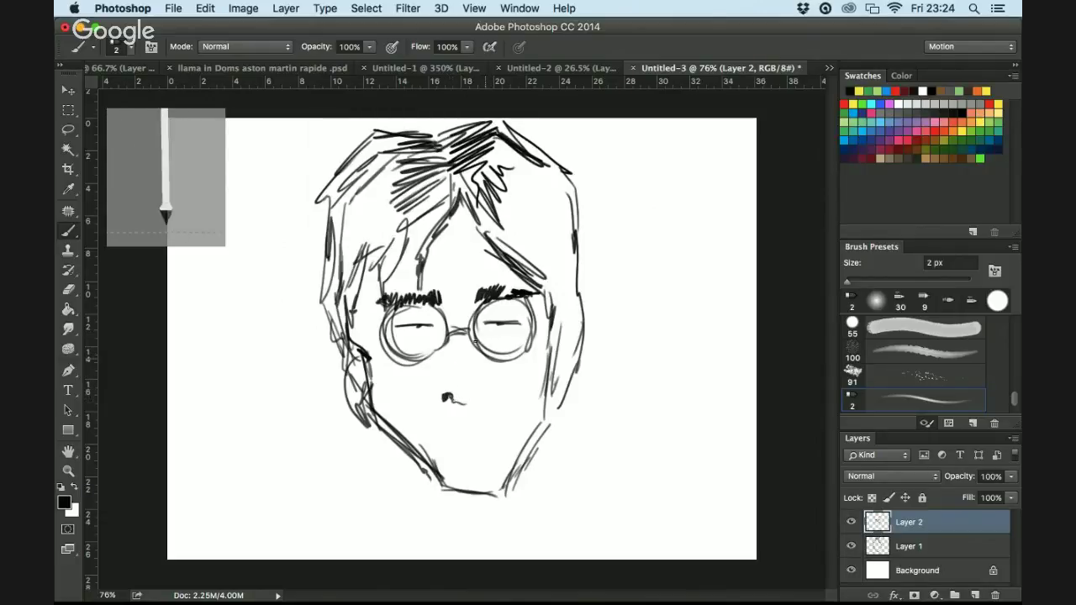
pyautogui.moveTo(468, 336); pyautogui.dragTo(473, 380)
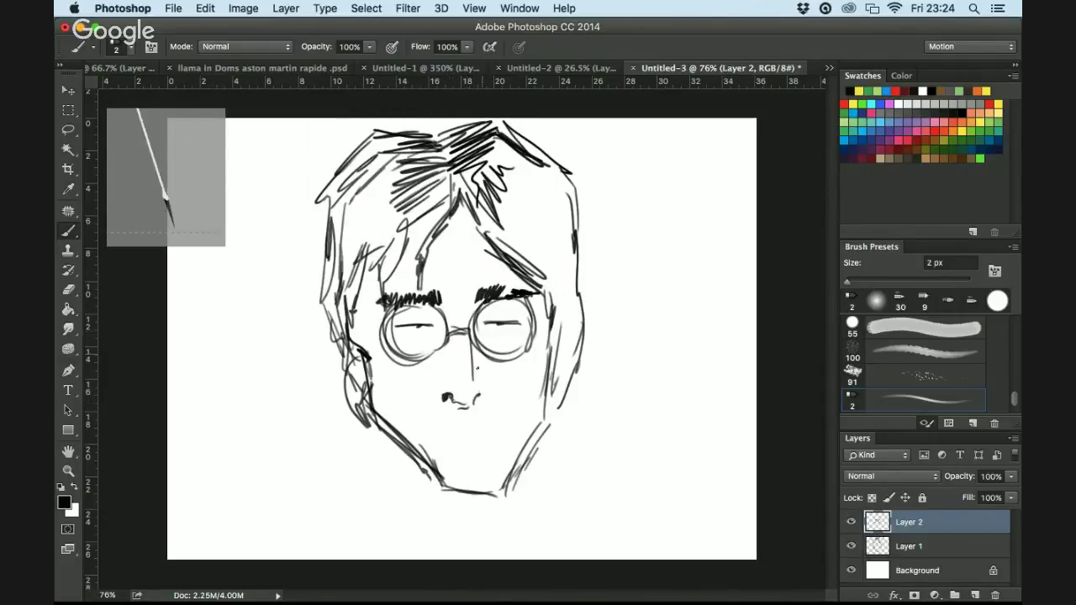
pyautogui.moveTo(484, 429)
pyautogui.mouseDown()
pyautogui.moveTo(451, 426)
pyautogui.moveTo(482, 428)
pyautogui.moveTo(473, 457)
pyautogui.mouseUp()
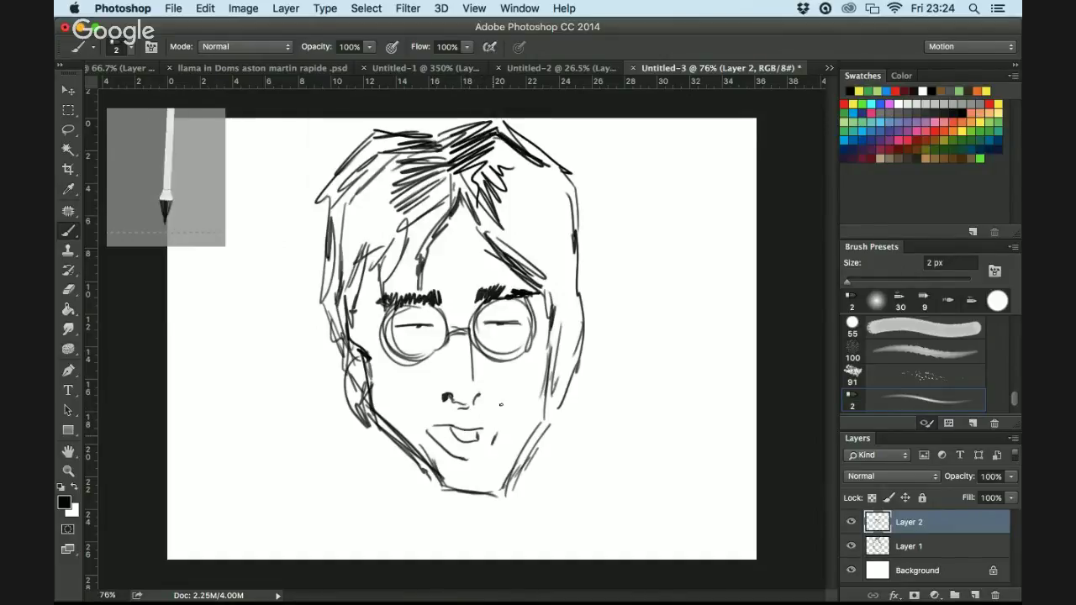
pyautogui.moveTo(426, 425)
pyautogui.mouseDown()
pyautogui.moveTo(487, 434)
pyautogui.moveTo(442, 442)
pyautogui.moveTo(482, 449)
pyautogui.mouseUp()
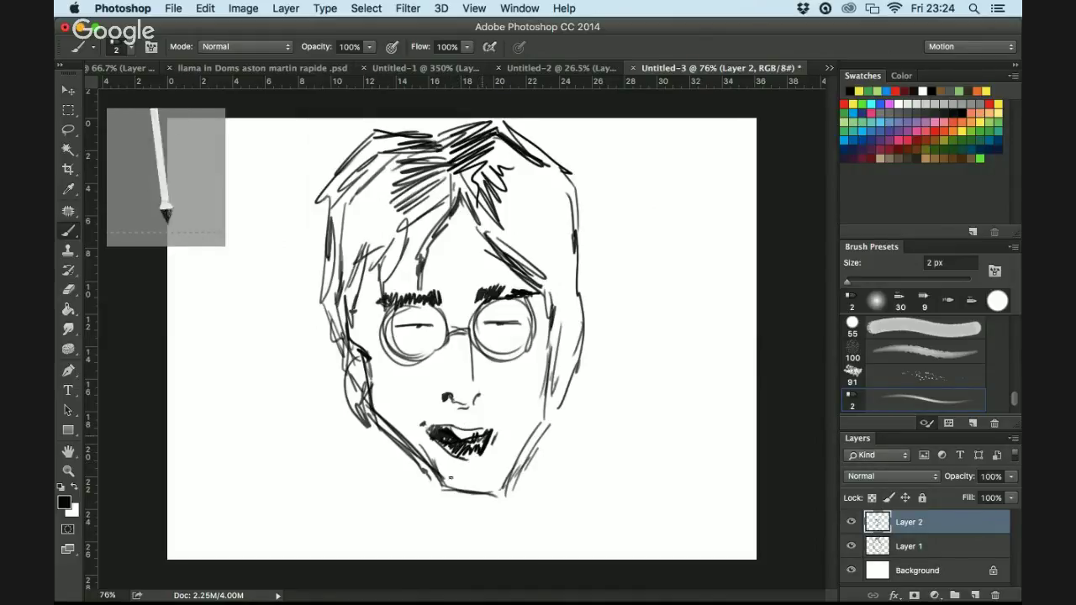
# Strengthen the jawline, hatch shadows beside the nose and on the right cheek, and darken the mouth
pyautogui.moveTo(427, 467)
pyautogui.mouseDown()
pyautogui.moveTo(459, 463)
pyautogui.moveTo(448, 486)
pyautogui.moveTo(499, 483)
pyautogui.moveTo(545, 425)
pyautogui.mouseUp()
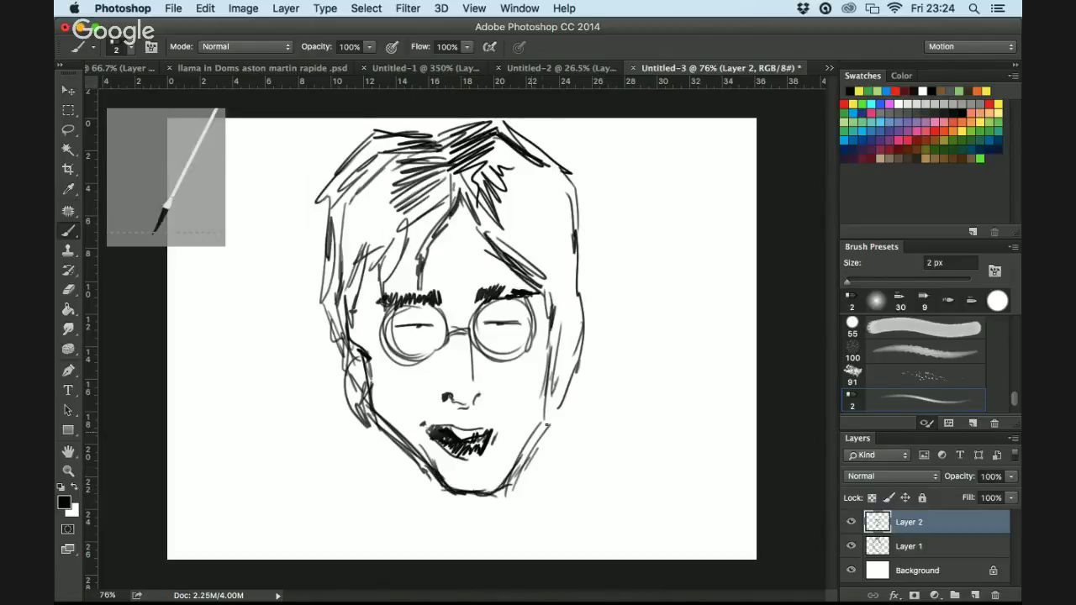
pyautogui.moveTo(516, 465); pyautogui.dragTo(551, 414)
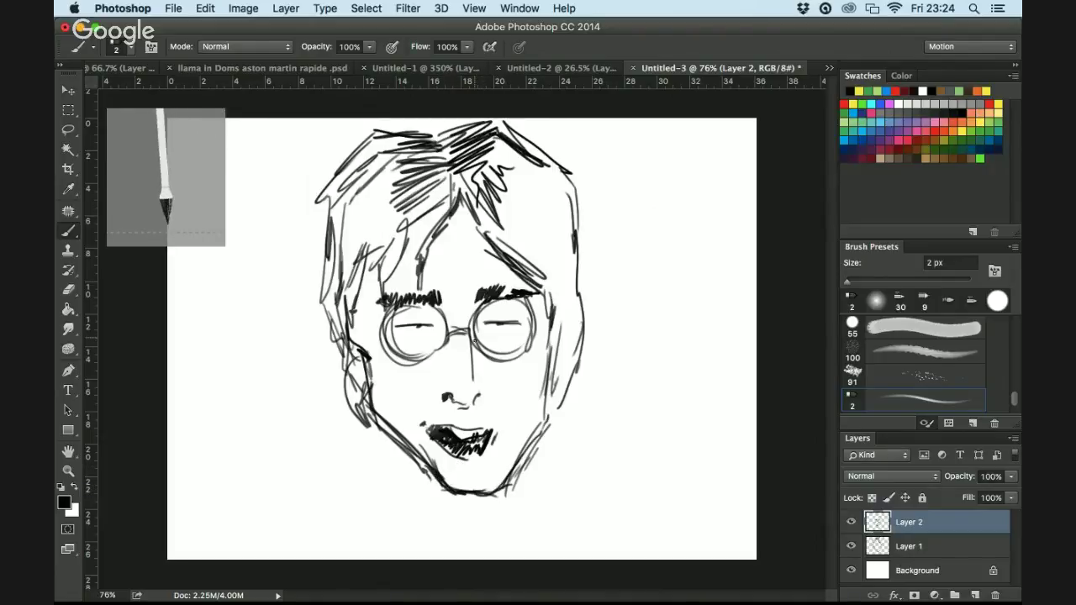
pyautogui.moveTo(475, 341); pyautogui.dragTo(490, 391)
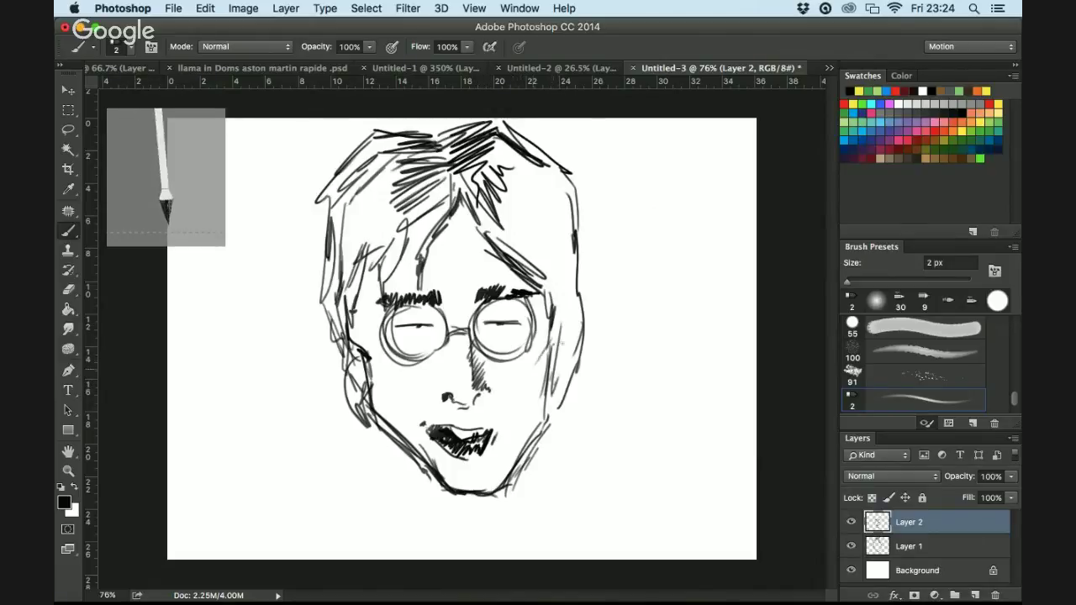
pyautogui.moveTo(551, 338)
pyautogui.mouseDown()
pyautogui.moveTo(510, 432)
pyautogui.moveTo(525, 439)
pyautogui.moveTo(565, 407)
pyautogui.moveTo(563, 389)
pyautogui.moveTo(533, 427)
pyautogui.mouseUp()
pyautogui.moveTo(558, 411); pyautogui.dragTo(547, 422)
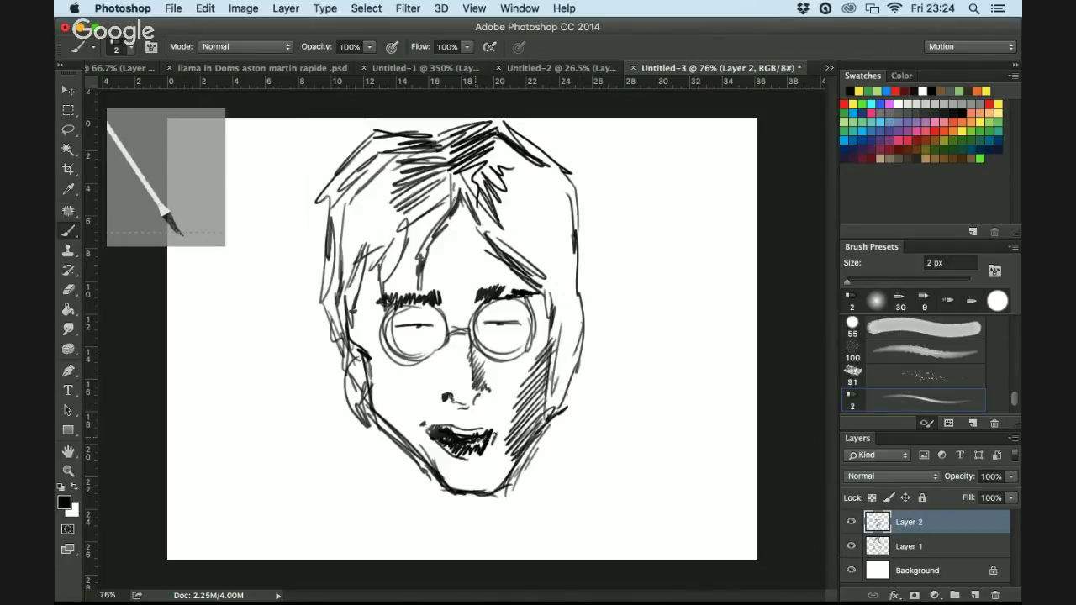
pyautogui.moveTo(493, 431); pyautogui.dragTo(479, 457)
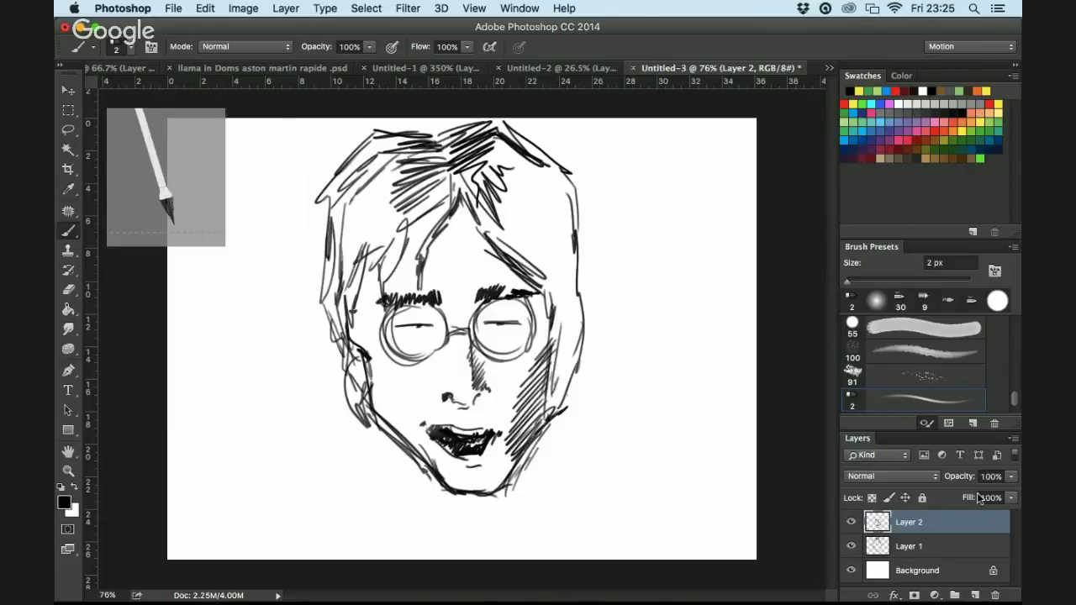
# On a new layer directly above the Background, shade the left side of the hair dark grey with the brush at 45 px
pyautogui.click(946, 570)
pyautogui.click(974, 596)
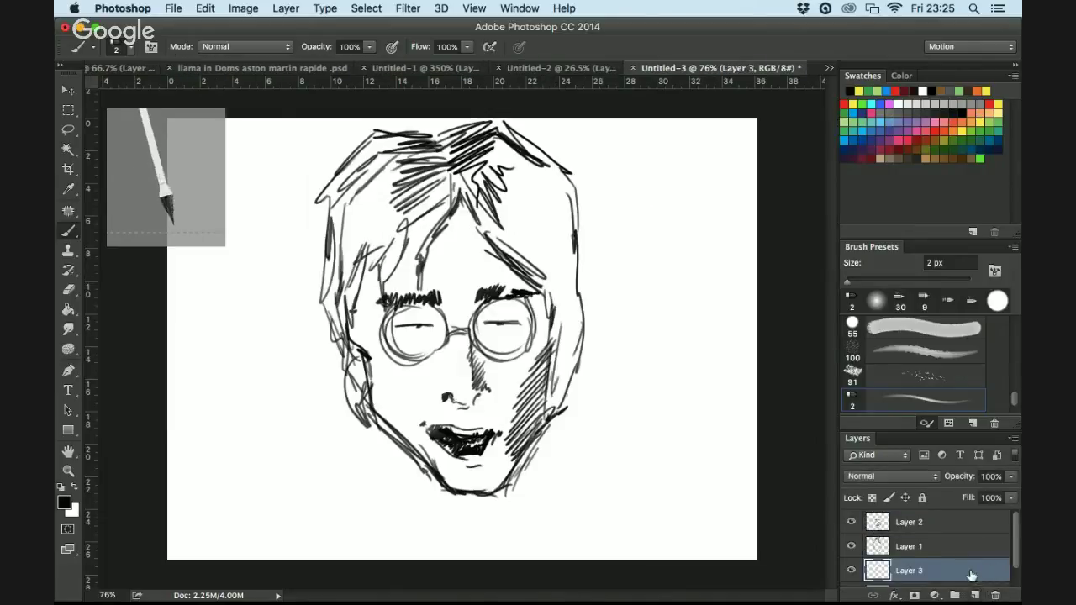
pyautogui.click(904, 103)
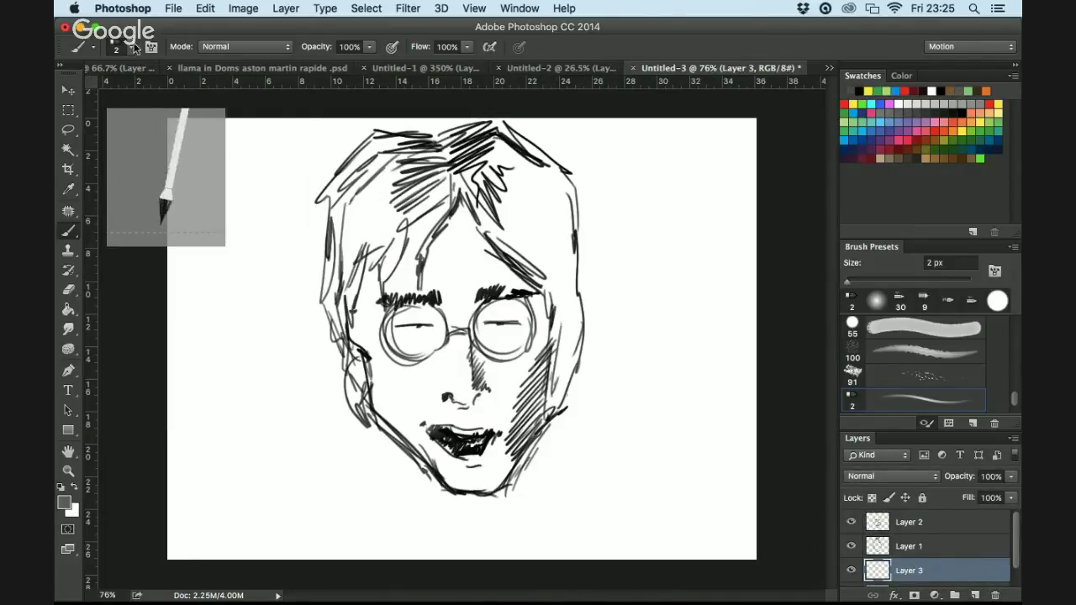
pyautogui.click(134, 48)
pyautogui.write('45')
pyautogui.press('Return')
pyautogui.moveTo(328, 198)
pyautogui.mouseDown()
pyautogui.moveTo(451, 174)
pyautogui.moveTo(420, 168)
pyautogui.moveTo(353, 277)
pyautogui.moveTo(374, 427)
pyautogui.mouseUp()
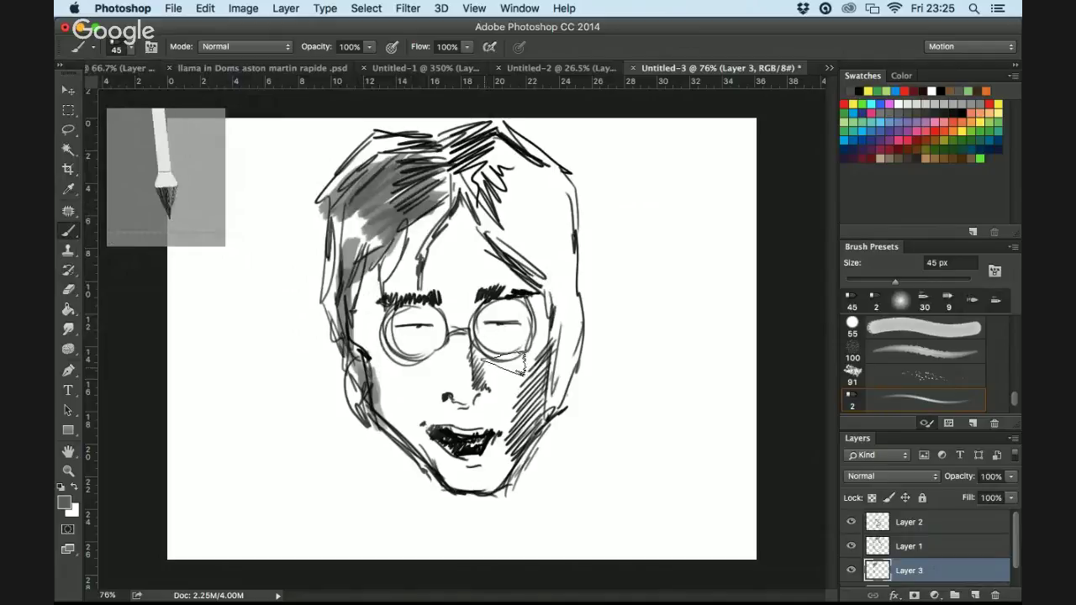
# Shade the nose side, upper lip, right cheek and rest of the hair dark grey with the 45 px brush on Layer 3
pyautogui.moveTo(502, 363); pyautogui.dragTo(481, 380)
pyautogui.moveTo(491, 302)
pyautogui.mouseDown()
pyautogui.moveTo(523, 288)
pyautogui.moveTo(556, 319)
pyautogui.moveTo(547, 295)
pyautogui.moveTo(538, 324)
pyautogui.mouseUp()
pyautogui.moveTo(492, 336)
pyautogui.mouseDown()
pyautogui.moveTo(500, 376)
pyautogui.moveTo(481, 388)
pyautogui.mouseUp()
pyautogui.moveTo(574, 340); pyautogui.dragTo(526, 457)
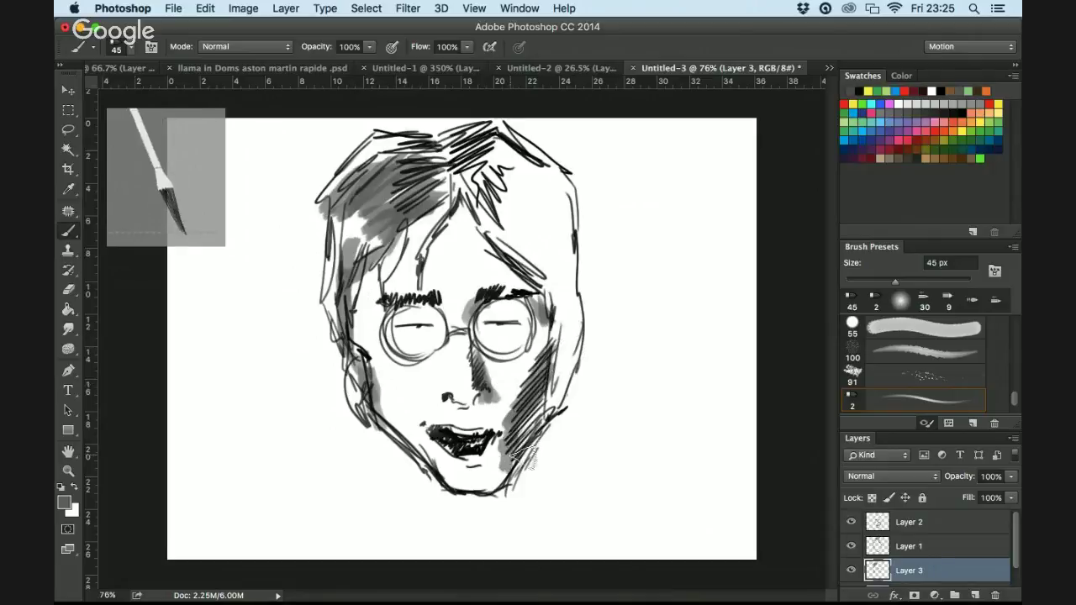
pyautogui.moveTo(548, 250)
pyautogui.mouseDown()
pyautogui.moveTo(527, 156)
pyautogui.moveTo(416, 179)
pyautogui.moveTo(475, 231)
pyautogui.moveTo(460, 220)
pyautogui.moveTo(439, 271)
pyautogui.moveTo(394, 244)
pyautogui.moveTo(414, 214)
pyautogui.moveTo(481, 175)
pyautogui.moveTo(386, 171)
pyautogui.moveTo(401, 145)
pyautogui.moveTo(378, 195)
pyautogui.mouseUp()
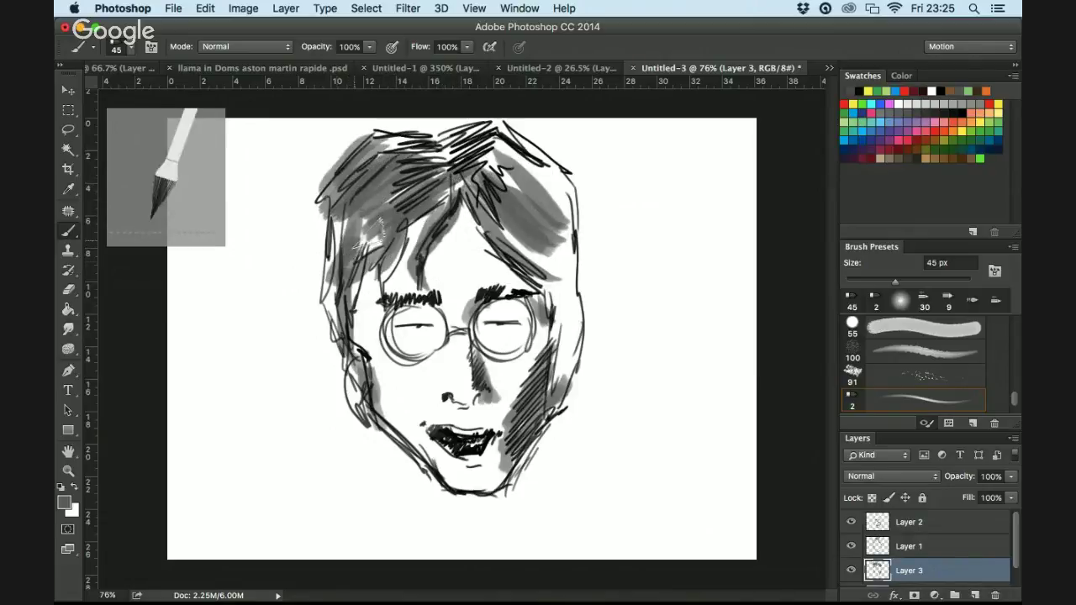
pyautogui.moveTo(511, 159)
pyautogui.mouseDown()
pyautogui.moveTo(550, 160)
pyautogui.moveTo(538, 162)
pyautogui.moveTo(567, 181)
pyautogui.moveTo(537, 156)
pyautogui.moveTo(516, 161)
pyautogui.moveTo(580, 307)
pyautogui.moveTo(575, 349)
pyautogui.moveTo(572, 272)
pyautogui.moveTo(578, 347)
pyautogui.mouseUp()
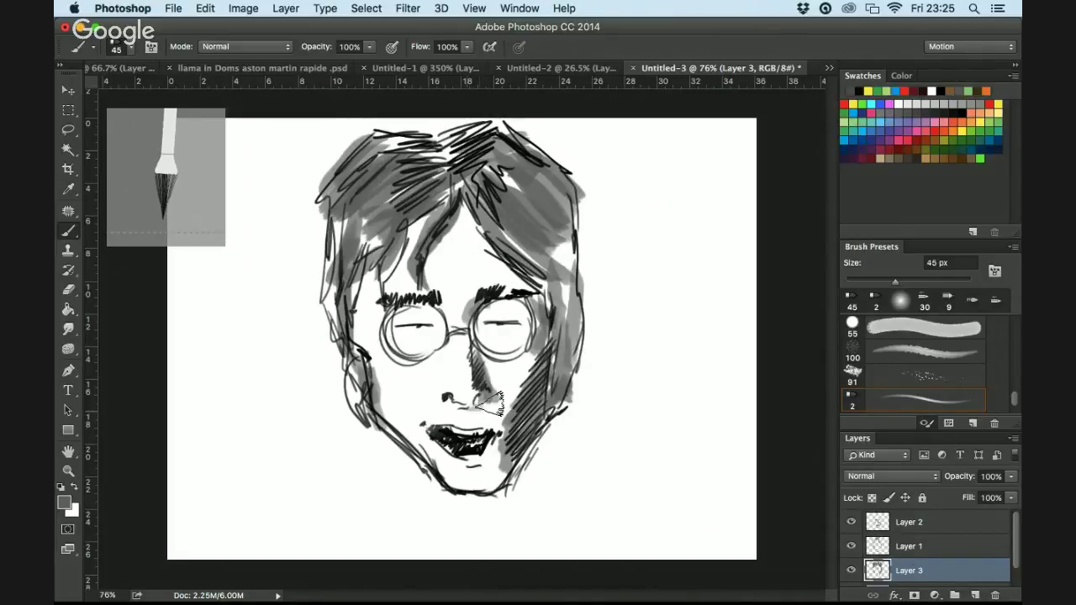
pyautogui.moveTo(486, 407)
pyautogui.mouseDown()
pyautogui.moveTo(513, 417)
pyautogui.moveTo(525, 387)
pyautogui.mouseUp()
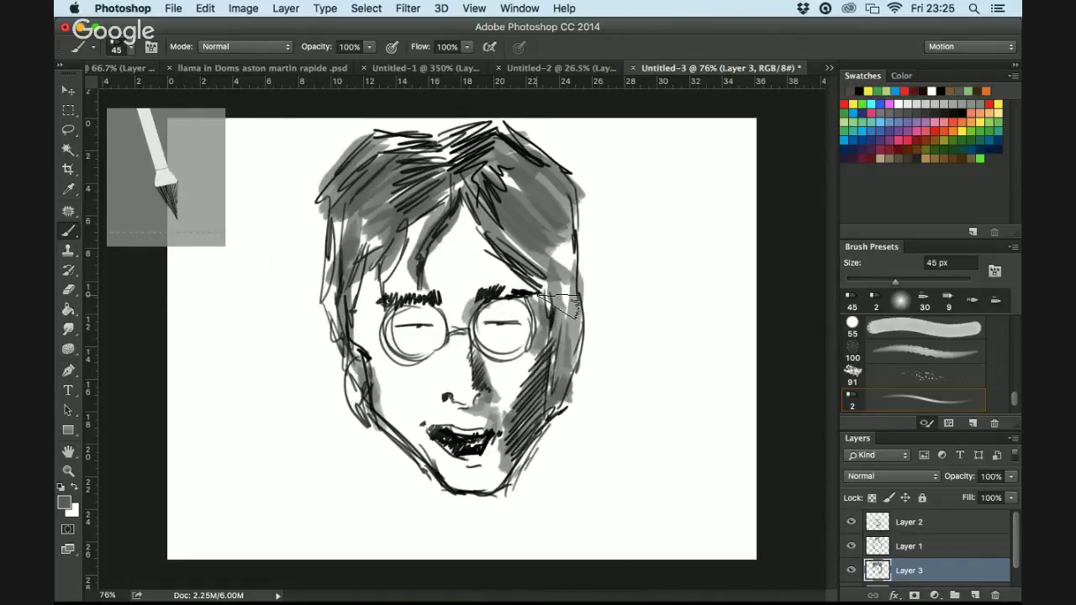
# Set the brush to black at 2 px and merge Layer 2 and Layer 1 down into Layer 3
pyautogui.click(988, 522)
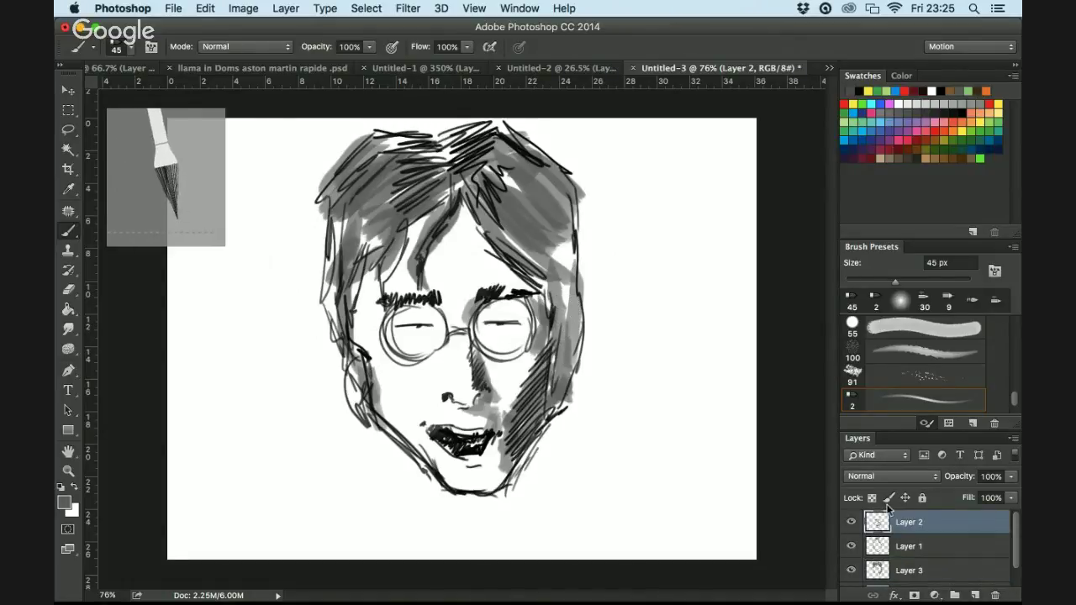
pyautogui.click(851, 90)
pyautogui.click(856, 399)
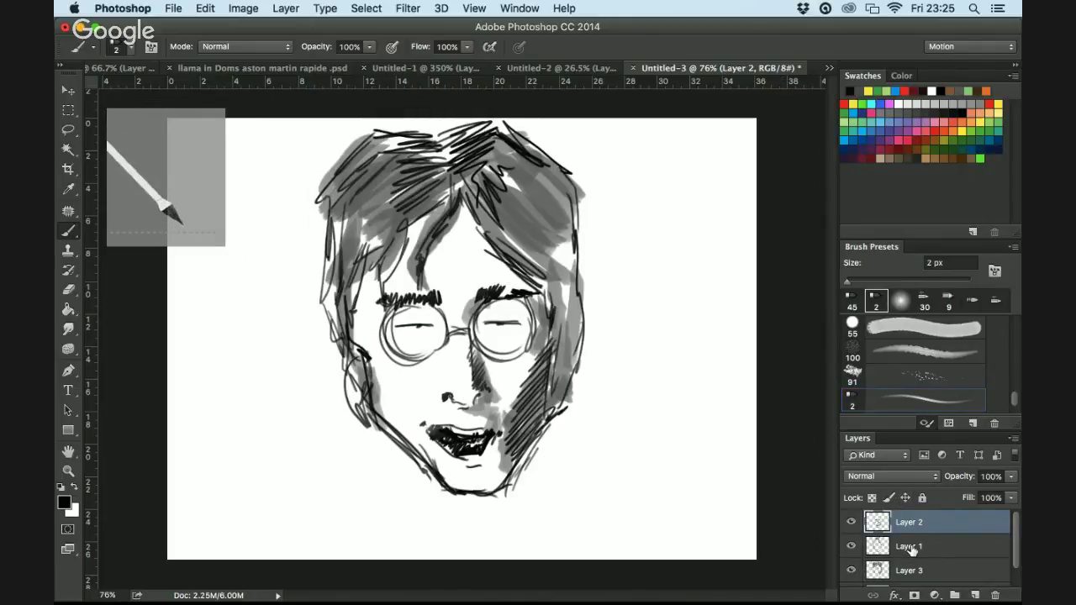
pyautogui.press('super+e')
pyautogui.press('super+e')
# Scale the merged head down to about two-thirds and place it in the left half of the canvas
pyautogui.press('super+t')
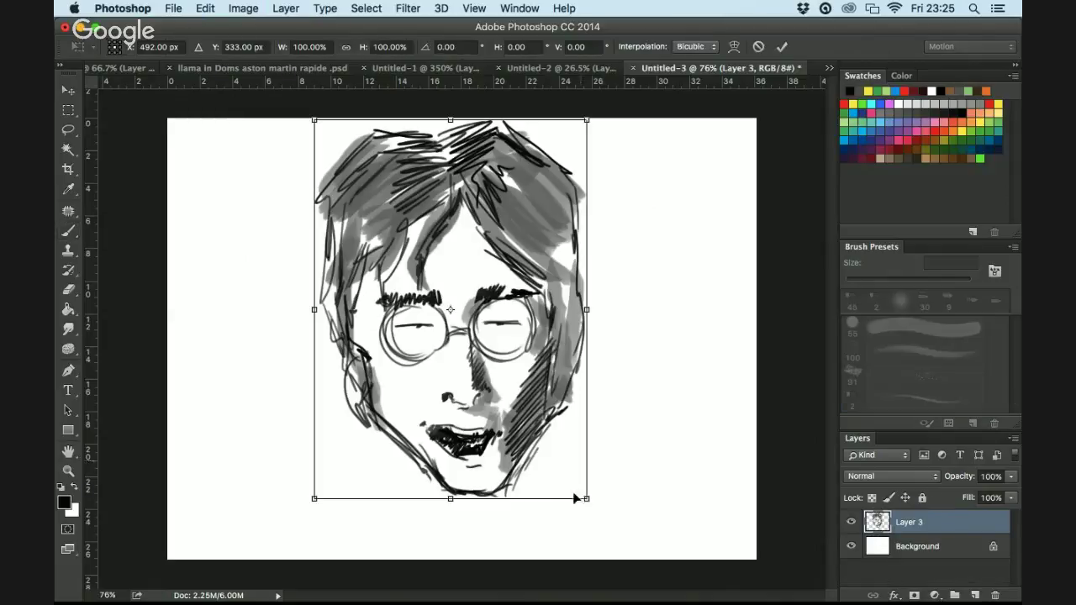
pyautogui.moveTo(582, 492)
pyautogui.mouseDown()
pyautogui.moveTo(557, 444)
pyautogui.moveTo(507, 419)
pyautogui.moveTo(465, 368)
pyautogui.mouseUp()
pyautogui.moveTo(462, 320); pyautogui.dragTo(411, 356)
pyautogui.press('Return')
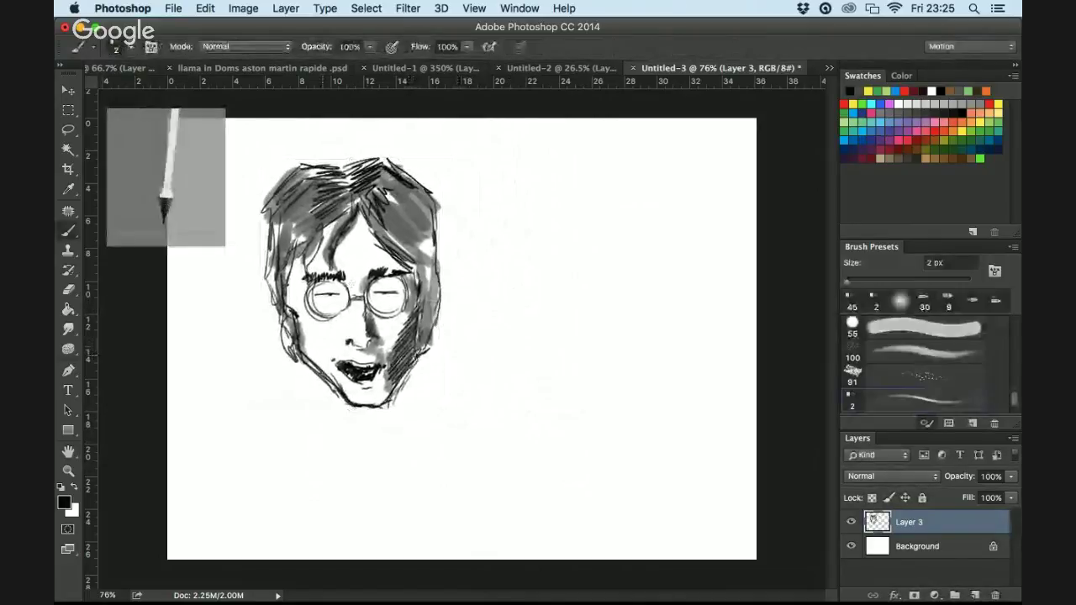
# Draw short neck lines below the jaw, hatch the hair beside the parting black and reinforce the outer hair outline
pyautogui.moveTo(303, 368)
pyautogui.mouseDown()
pyautogui.moveTo(318, 419)
pyautogui.moveTo(291, 392)
pyautogui.moveTo(318, 403)
pyautogui.mouseUp()
pyautogui.moveTo(338, 176)
pyautogui.mouseDown()
pyautogui.moveTo(309, 192)
pyautogui.moveTo(313, 222)
pyautogui.mouseUp()
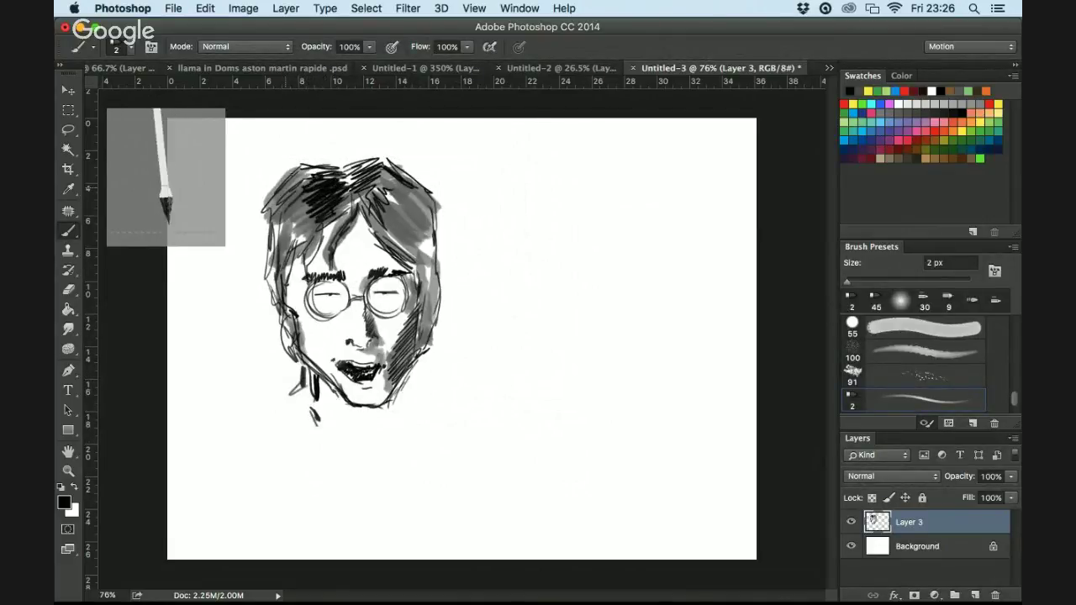
pyautogui.moveTo(294, 170)
pyautogui.mouseDown()
pyautogui.moveTo(259, 222)
pyautogui.moveTo(294, 358)
pyautogui.mouseUp()
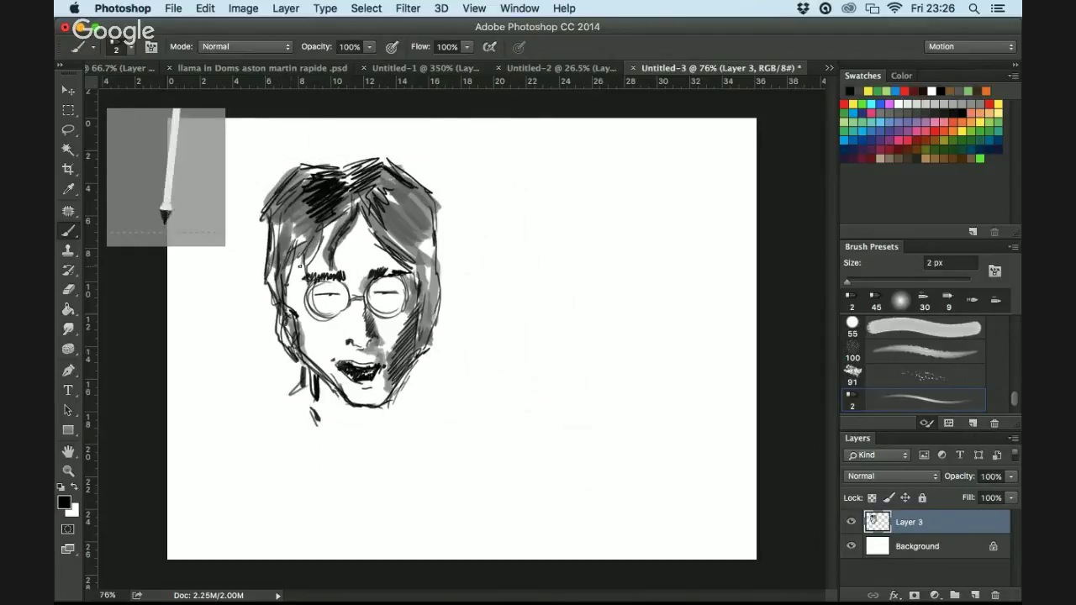
pyautogui.moveTo(421, 211); pyautogui.dragTo(395, 252)
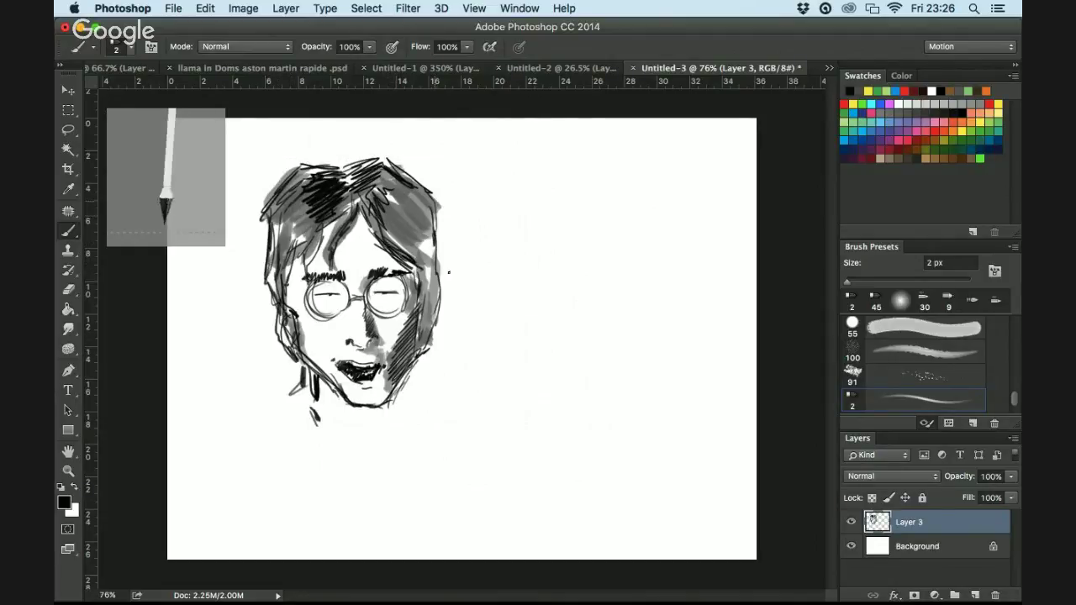
pyautogui.moveTo(449, 272); pyautogui.dragTo(436, 206)
pyautogui.moveTo(271, 318); pyautogui.dragTo(297, 360)
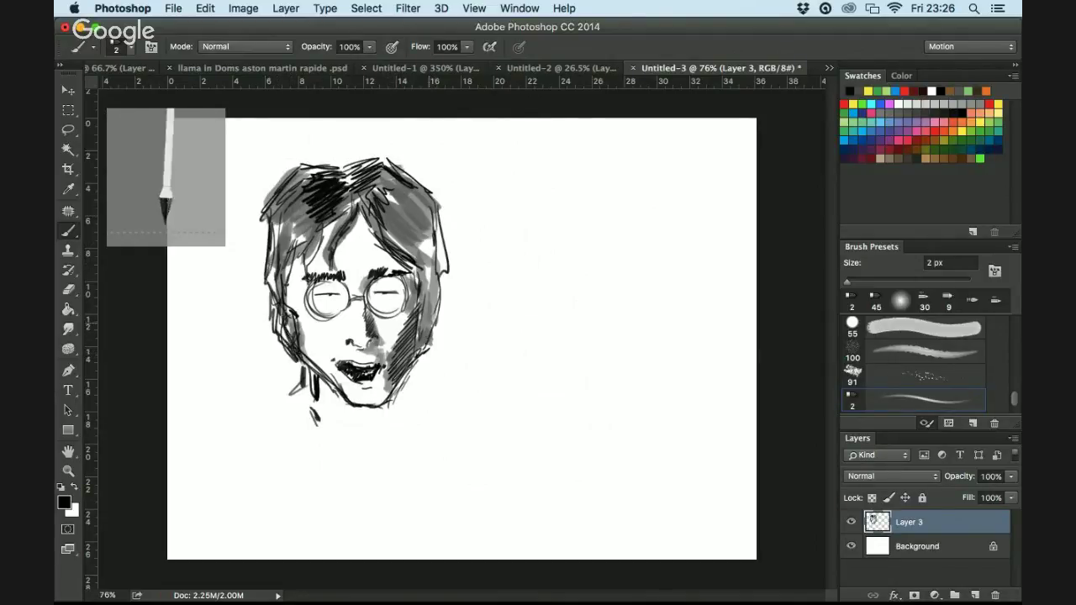
pyautogui.moveTo(436, 318); pyautogui.dragTo(425, 348)
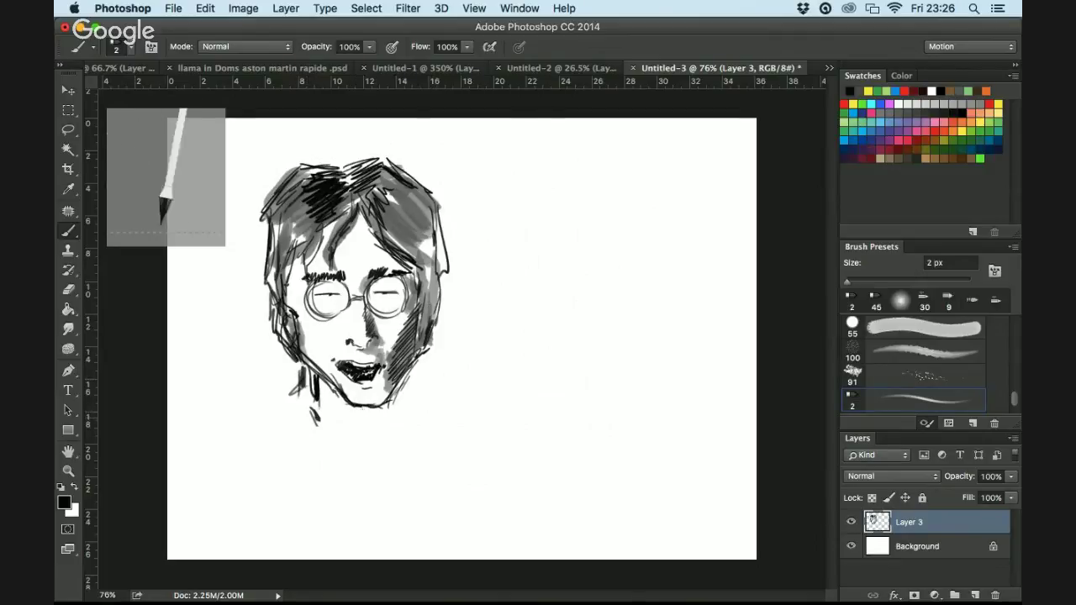
pyautogui.moveTo(411, 379); pyautogui.dragTo(420, 403)
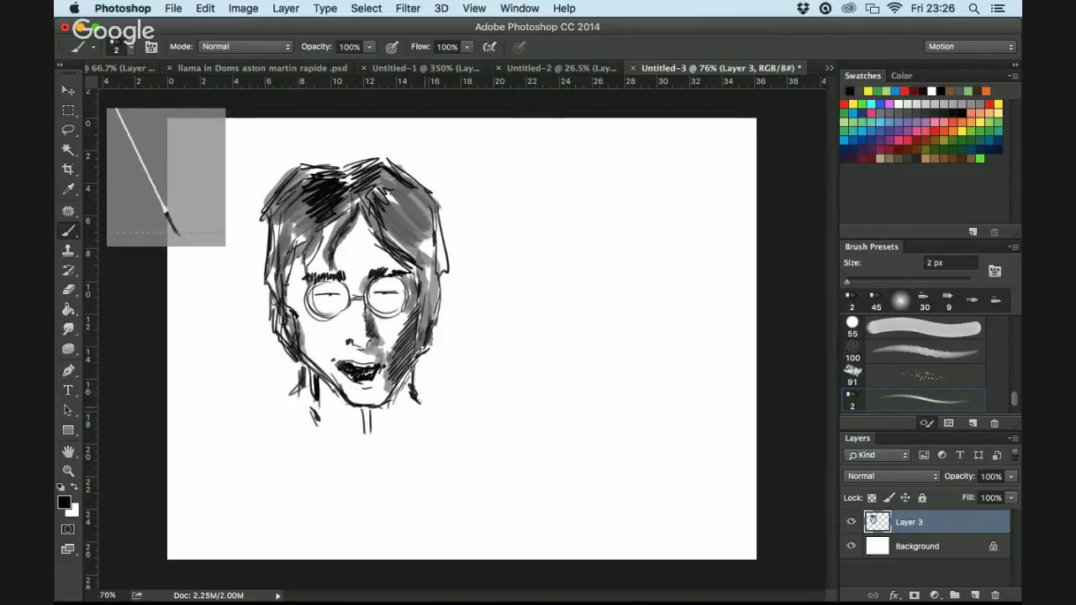
# Sketch the shoulders with fringed epaulettes, a looped cord across the chest and a bar fastening with round ends, and touch up the glasses' arms
pyautogui.moveTo(304, 395)
pyautogui.mouseDown()
pyautogui.moveTo(237, 424)
pyautogui.moveTo(192, 414)
pyautogui.moveTo(251, 409)
pyautogui.mouseUp()
pyautogui.moveTo(185, 421)
pyautogui.mouseDown()
pyautogui.moveTo(193, 446)
pyautogui.moveTo(240, 431)
pyautogui.mouseUp()
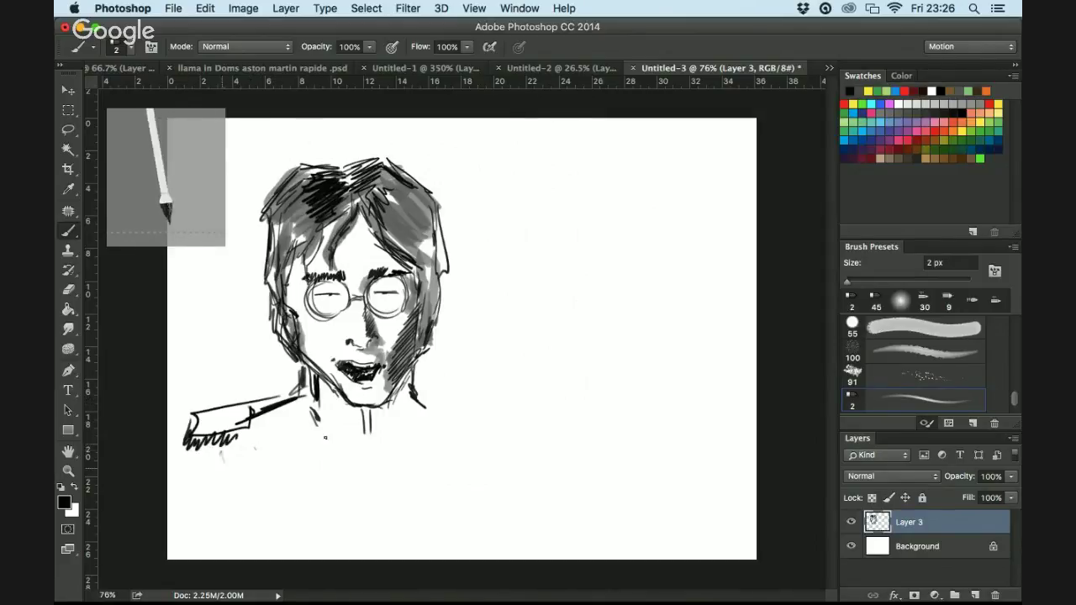
pyautogui.moveTo(340, 398); pyautogui.dragTo(222, 458)
pyautogui.moveTo(336, 422)
pyautogui.mouseDown()
pyautogui.moveTo(237, 476)
pyautogui.moveTo(290, 465)
pyautogui.moveTo(320, 486)
pyautogui.moveTo(400, 488)
pyautogui.moveTo(398, 476)
pyautogui.mouseUp()
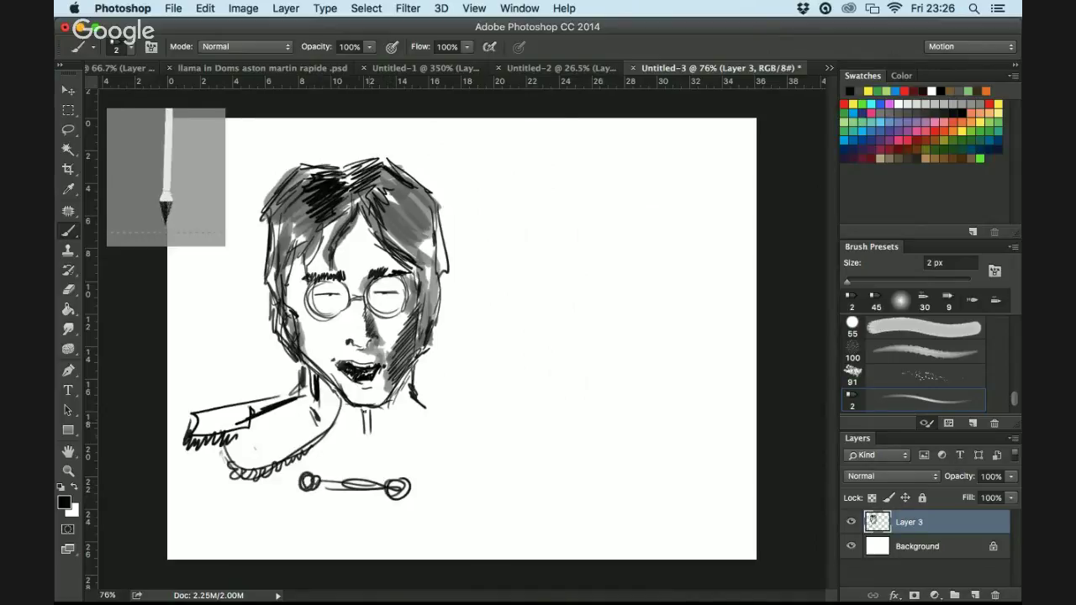
pyautogui.moveTo(412, 379)
pyautogui.mouseDown()
pyautogui.moveTo(447, 410)
pyautogui.moveTo(491, 403)
pyautogui.moveTo(502, 435)
pyautogui.moveTo(508, 411)
pyautogui.mouseUp()
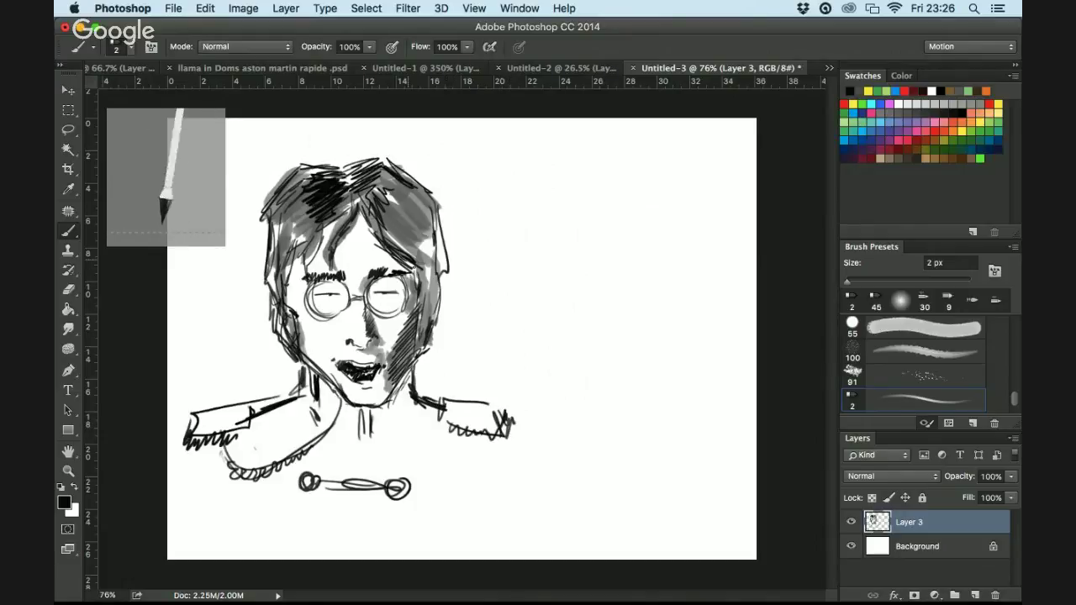
pyautogui.moveTo(375, 228); pyautogui.dragTo(414, 278)
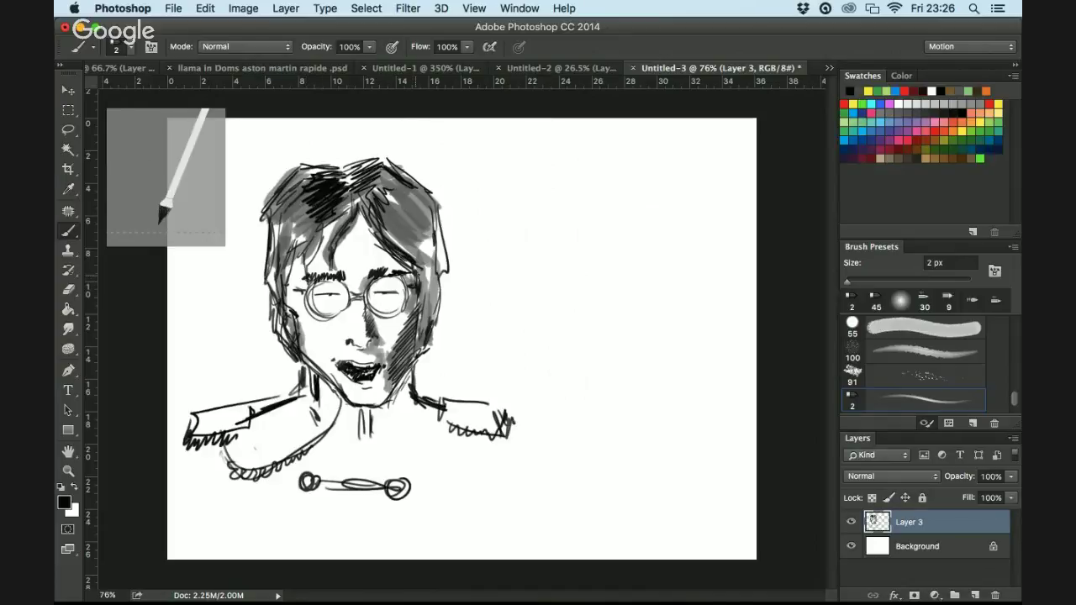
# On a new layer directly above the Background, brush light grey shading around both sides of the head at 33 px
pyautogui.click(917, 546)
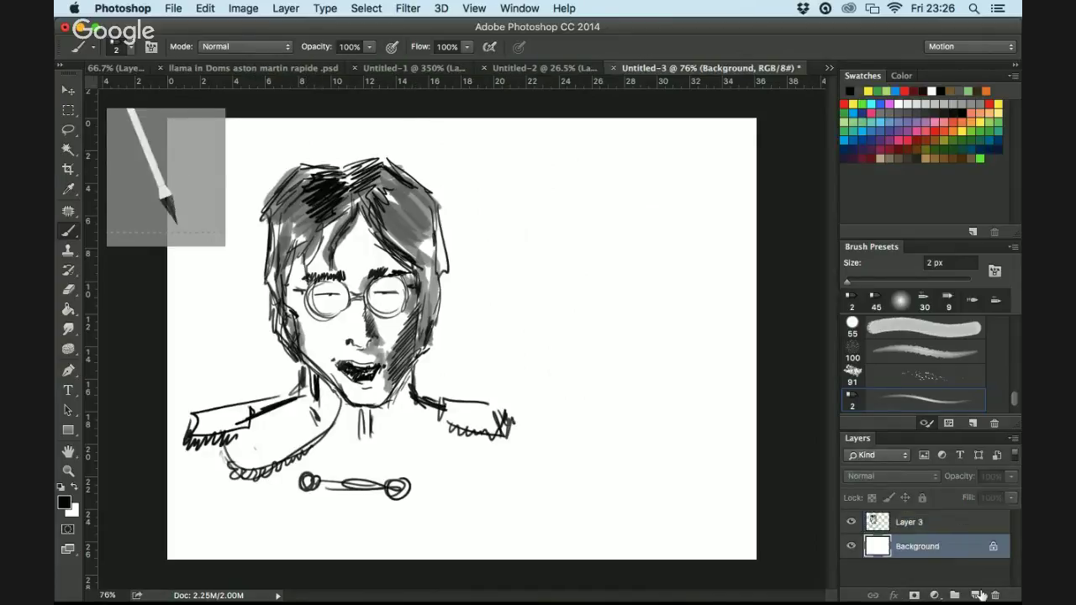
pyautogui.click(974, 595)
pyautogui.click(908, 104)
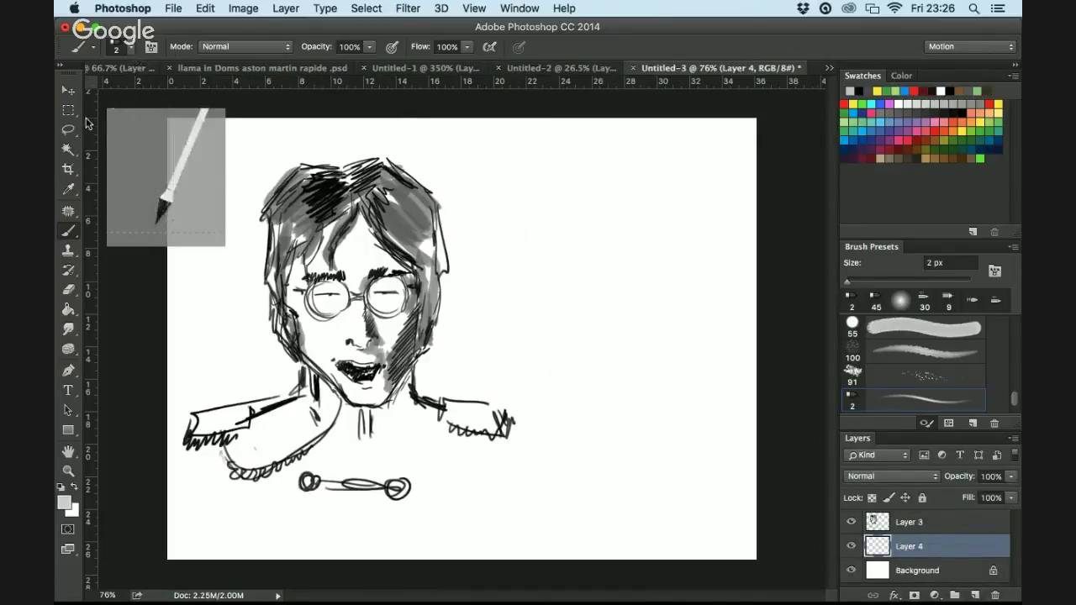
pyautogui.click(117, 47)
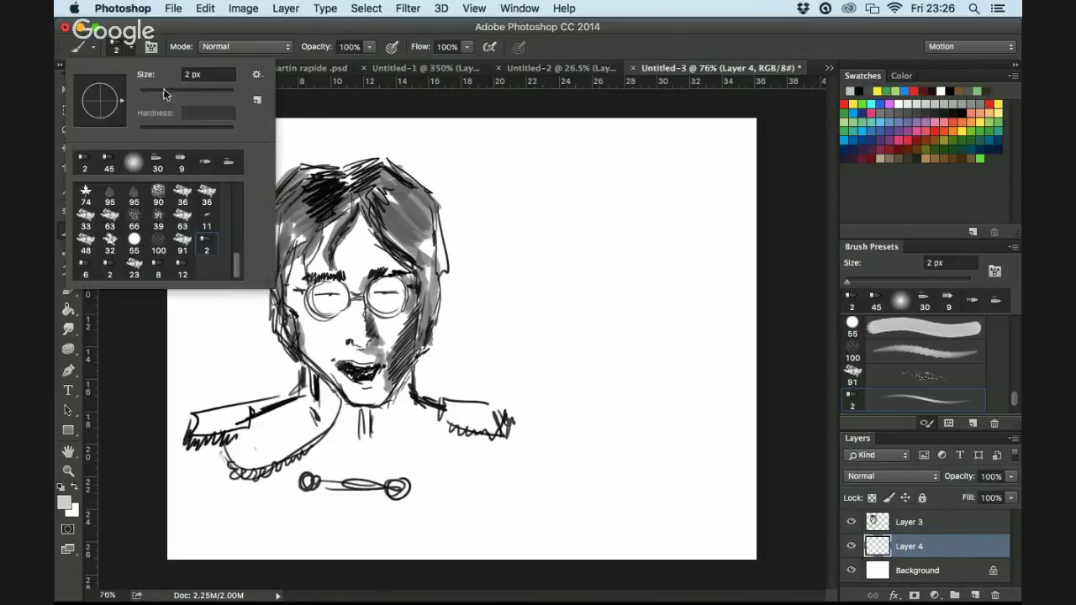
pyautogui.write('33')
pyautogui.press('Return')
pyautogui.moveTo(446, 196)
pyautogui.mouseDown()
pyautogui.moveTo(465, 298)
pyautogui.moveTo(459, 290)
pyautogui.moveTo(440, 366)
pyautogui.moveTo(458, 356)
pyautogui.moveTo(457, 372)
pyautogui.moveTo(479, 370)
pyautogui.moveTo(458, 349)
pyautogui.moveTo(475, 341)
pyautogui.moveTo(503, 353)
pyautogui.moveTo(461, 302)
pyautogui.mouseUp()
pyautogui.moveTo(250, 290)
pyautogui.mouseDown()
pyautogui.moveTo(254, 263)
pyautogui.moveTo(277, 353)
pyautogui.moveTo(280, 313)
pyautogui.moveTo(281, 379)
pyautogui.moveTo(250, 393)
pyautogui.moveTo(267, 384)
pyautogui.moveTo(261, 352)
pyautogui.moveTo(232, 389)
pyautogui.moveTo(250, 289)
pyautogui.moveTo(262, 342)
pyautogui.moveTo(250, 371)
pyautogui.moveTo(227, 309)
pyautogui.mouseUp()
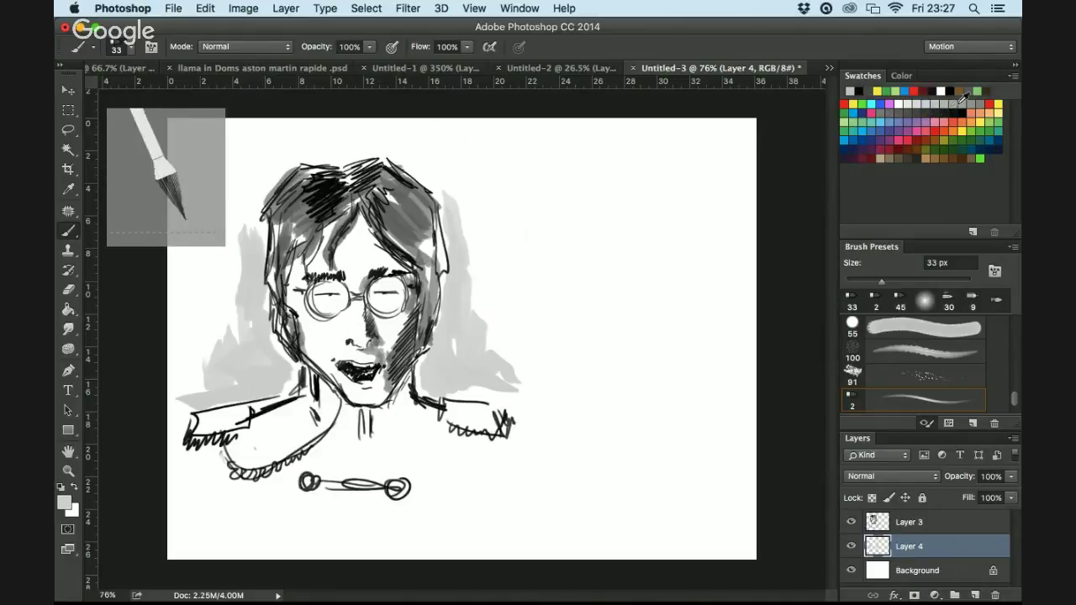
# Paint the jacket mid grey around the white front opening, and shade the epaulettes and face light grey
pyautogui.click(964, 103)
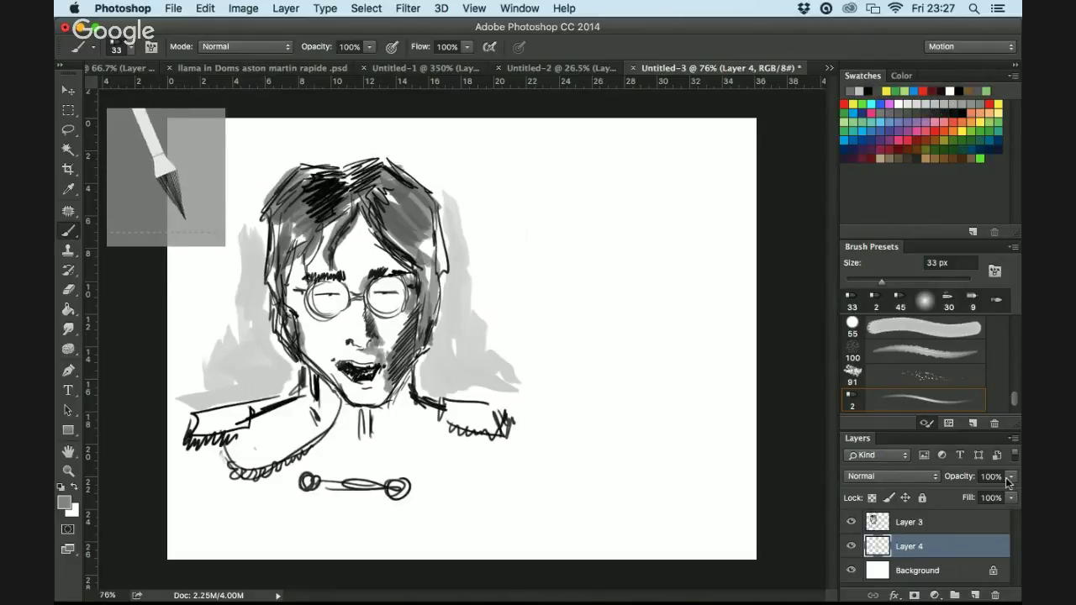
pyautogui.moveTo(260, 421)
pyautogui.mouseDown()
pyautogui.moveTo(202, 481)
pyautogui.moveTo(328, 402)
pyautogui.moveTo(312, 395)
pyautogui.moveTo(231, 465)
pyautogui.mouseUp()
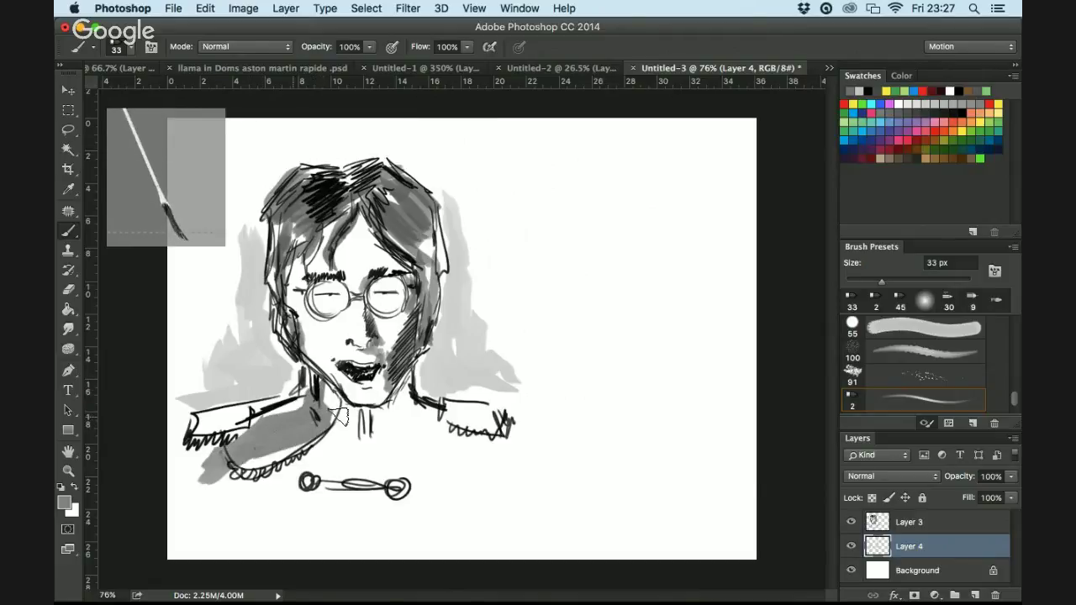
pyautogui.moveTo(362, 425)
pyautogui.mouseDown()
pyautogui.moveTo(318, 462)
pyautogui.moveTo(351, 460)
pyautogui.moveTo(356, 425)
pyautogui.moveTo(369, 465)
pyautogui.moveTo(330, 398)
pyautogui.moveTo(351, 393)
pyautogui.moveTo(387, 427)
pyautogui.moveTo(394, 454)
pyautogui.moveTo(411, 393)
pyautogui.moveTo(396, 408)
pyautogui.moveTo(413, 412)
pyautogui.moveTo(419, 463)
pyautogui.moveTo(447, 448)
pyautogui.moveTo(457, 464)
pyautogui.moveTo(451, 421)
pyautogui.moveTo(453, 473)
pyautogui.moveTo(505, 448)
pyautogui.moveTo(503, 474)
pyautogui.moveTo(520, 481)
pyautogui.moveTo(514, 449)
pyautogui.moveTo(529, 462)
pyautogui.moveTo(549, 398)
pyautogui.moveTo(549, 453)
pyautogui.moveTo(525, 428)
pyautogui.moveTo(520, 509)
pyautogui.mouseUp()
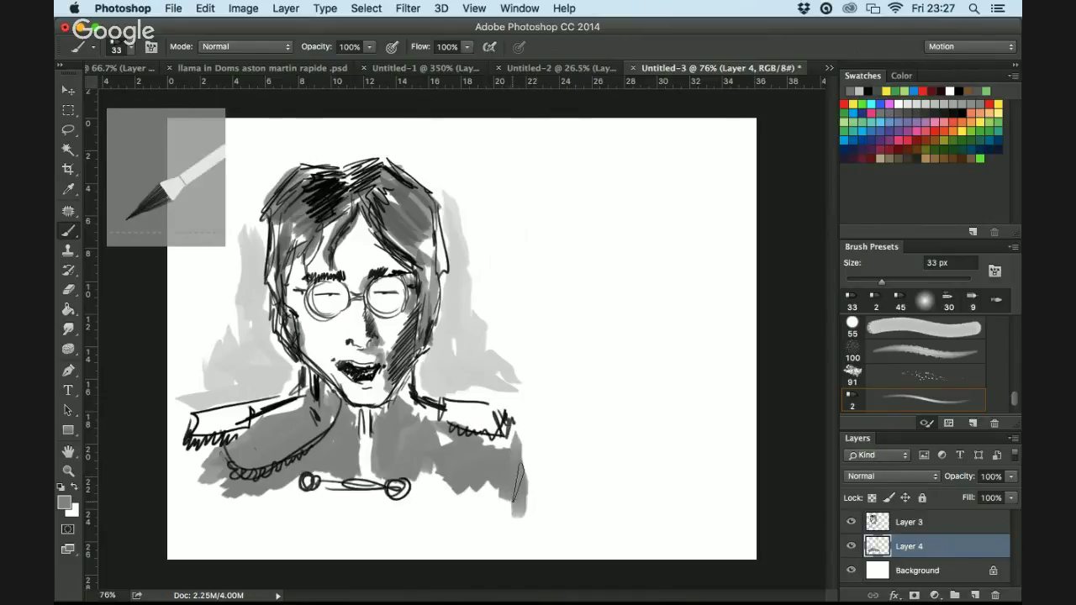
pyautogui.moveTo(223, 445)
pyautogui.mouseDown()
pyautogui.moveTo(256, 485)
pyautogui.moveTo(225, 492)
pyautogui.moveTo(266, 503)
pyautogui.moveTo(267, 524)
pyautogui.moveTo(284, 501)
pyautogui.moveTo(430, 503)
pyautogui.mouseUp()
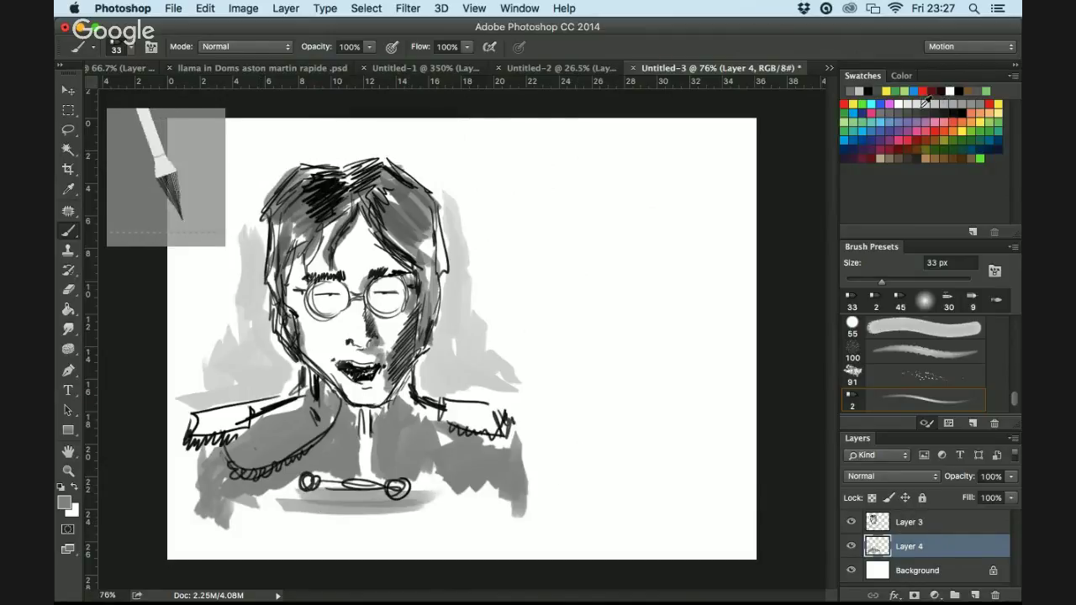
pyautogui.click(926, 102)
pyautogui.moveTo(210, 425)
pyautogui.mouseDown()
pyautogui.moveTo(248, 416)
pyautogui.moveTo(220, 425)
pyautogui.moveTo(238, 415)
pyautogui.mouseUp()
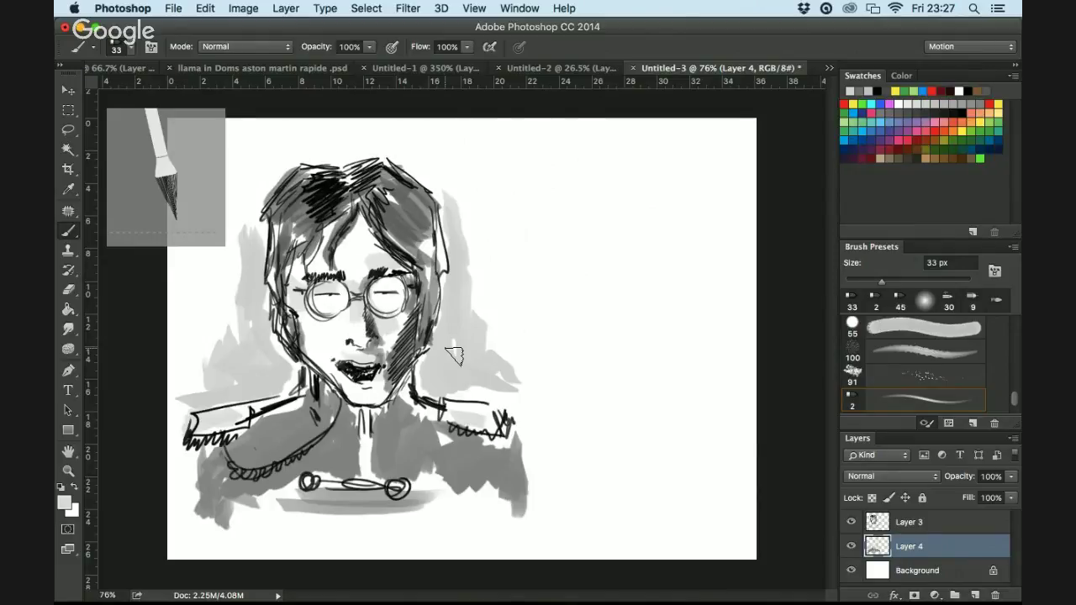
# On a new Multiply layer above Layer 4, brush light grey shadows over the collar, shoulders and sleeves
pyautogui.click(974, 596)
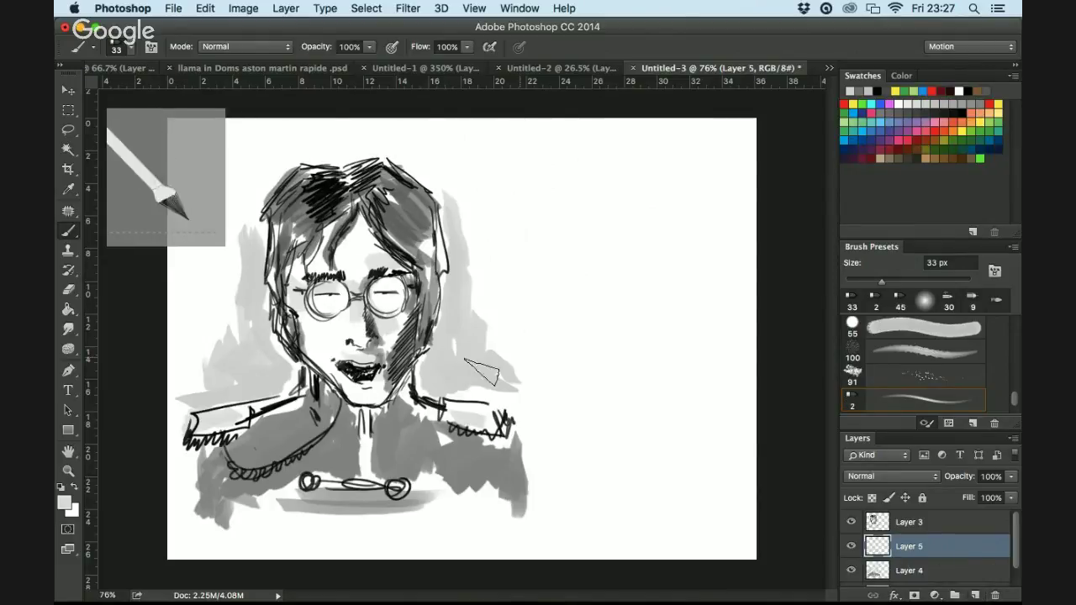
pyautogui.click(892, 476)
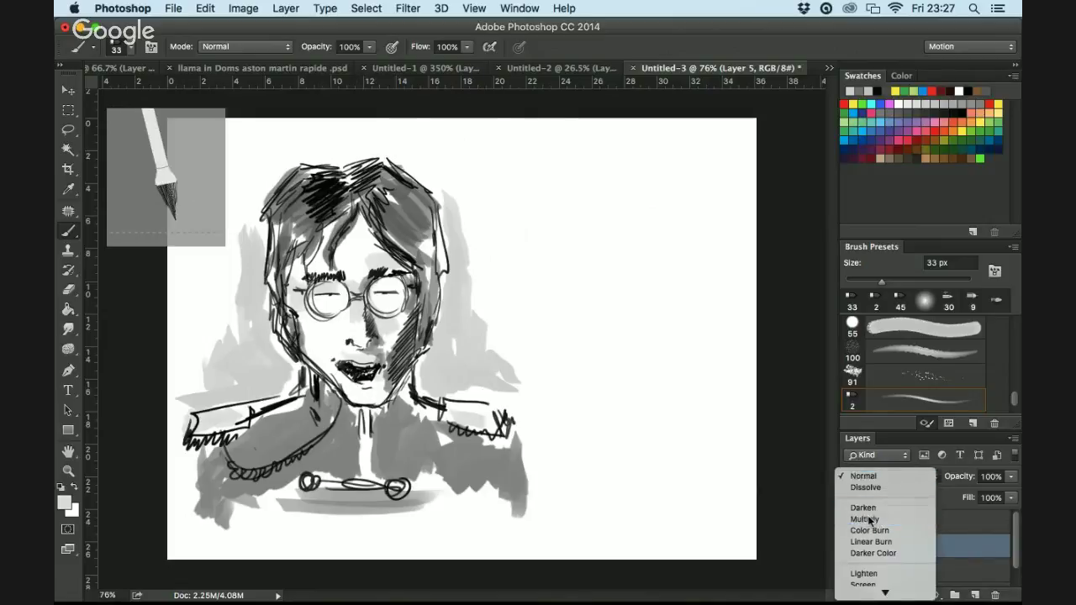
pyautogui.click(865, 519)
pyautogui.moveTo(335, 389)
pyautogui.mouseDown()
pyautogui.moveTo(361, 428)
pyautogui.moveTo(424, 395)
pyautogui.moveTo(403, 427)
pyautogui.moveTo(395, 385)
pyautogui.mouseUp()
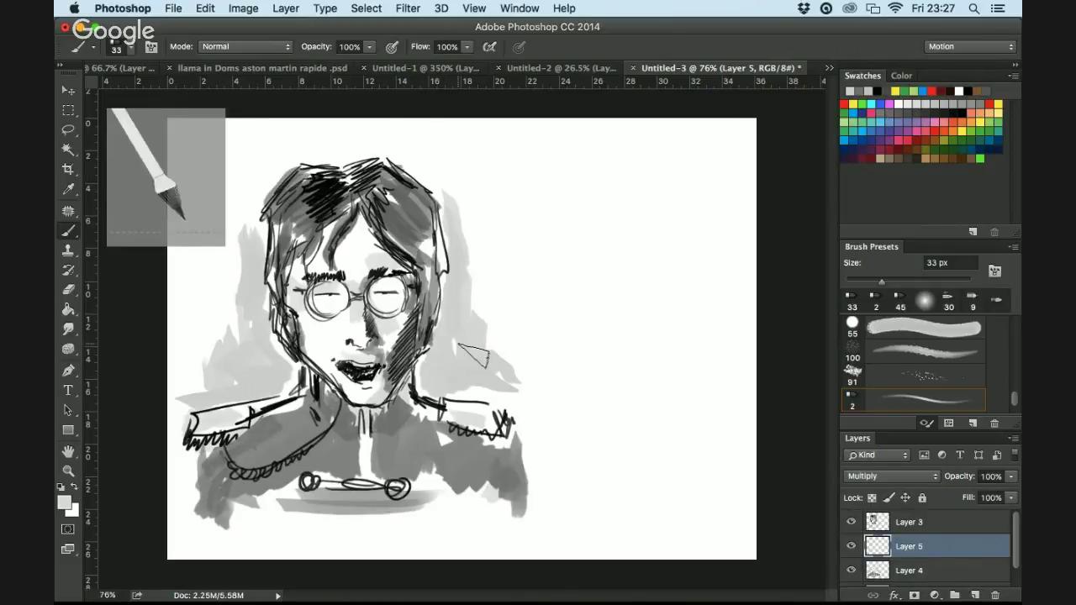
# With a black 2 px brush on Layer 3, hatch the neck's right side, add collar lines, darken the eyes and outline the right sleeve
pyautogui.click(879, 90)
pyautogui.click(894, 519)
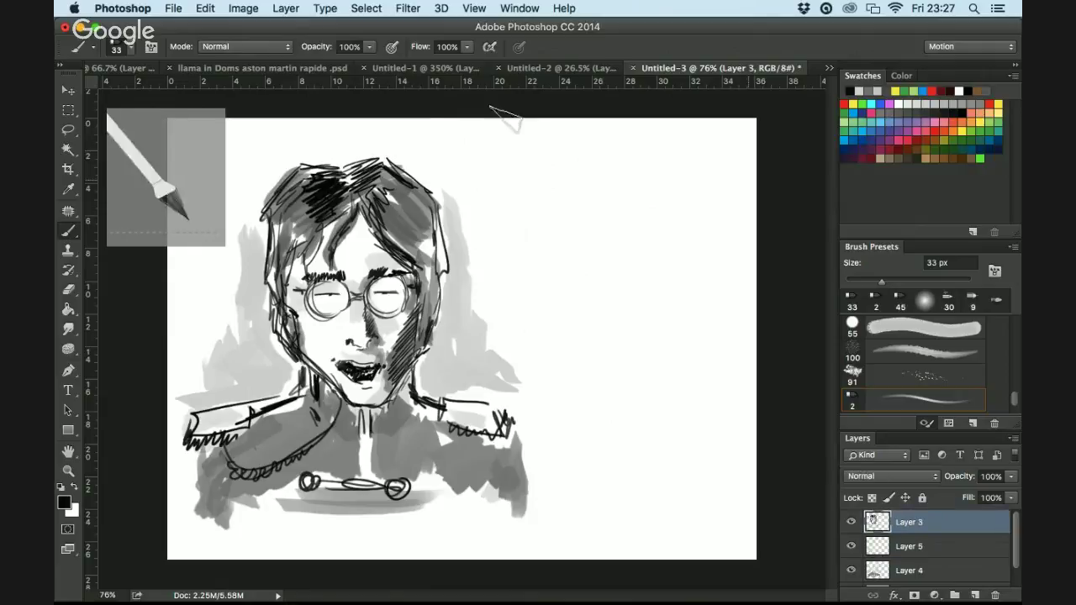
pyautogui.click(130, 48)
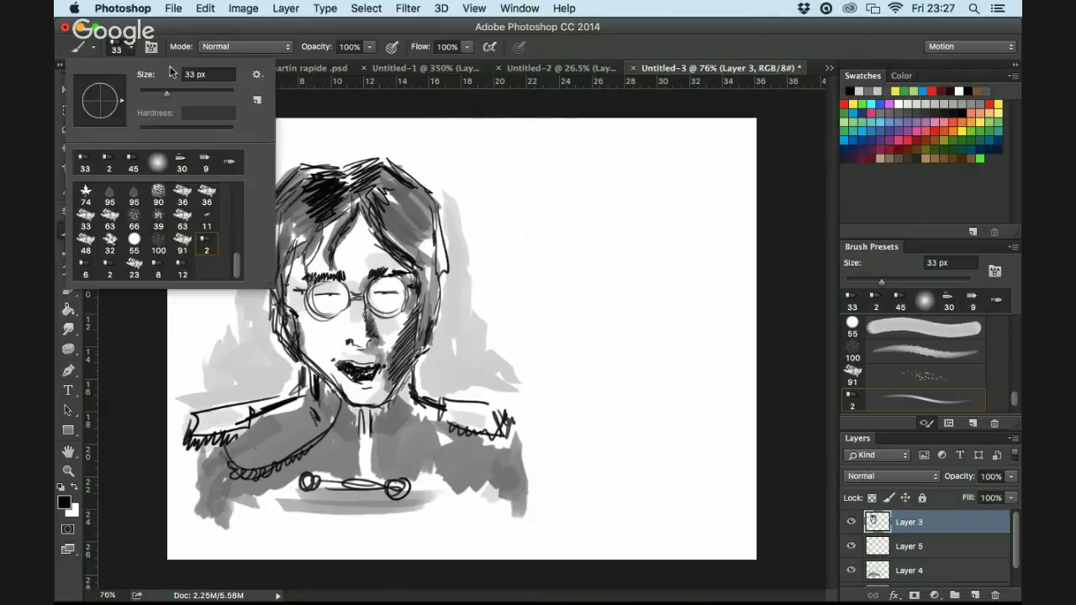
pyautogui.click(109, 269)
pyautogui.press('Return')
pyautogui.moveTo(409, 375)
pyautogui.mouseDown()
pyautogui.moveTo(380, 418)
pyautogui.moveTo(387, 441)
pyautogui.mouseUp()
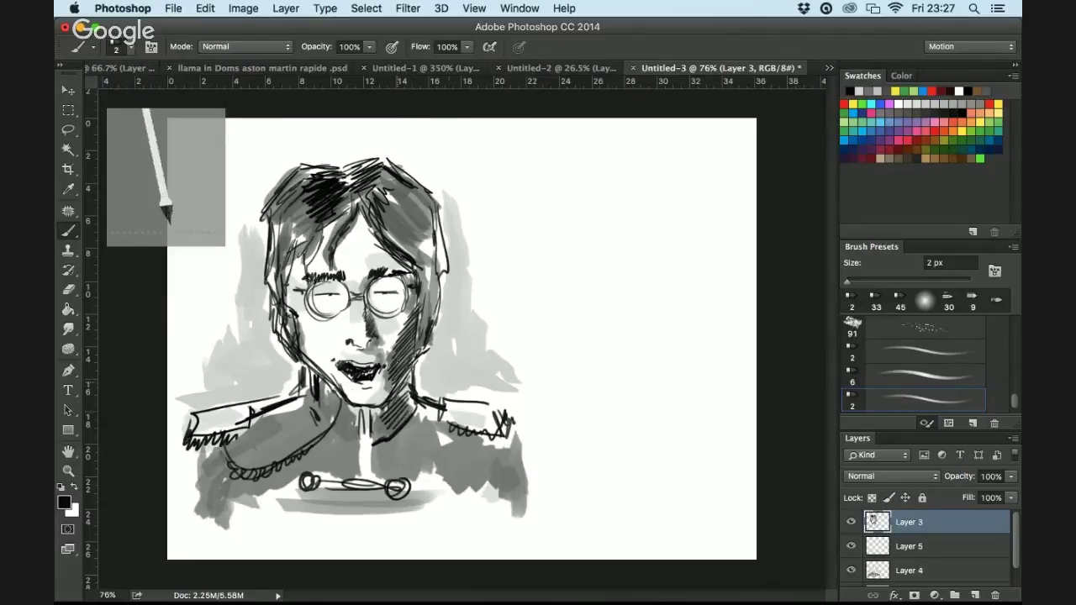
pyautogui.moveTo(316, 411); pyautogui.dragTo(320, 418)
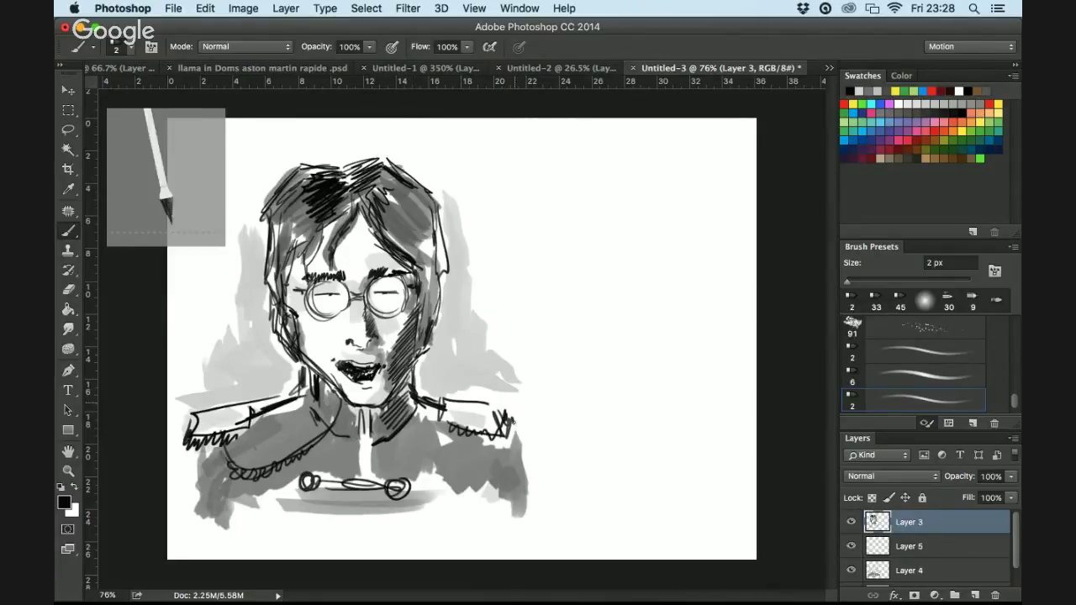
pyautogui.moveTo(521, 427); pyautogui.dragTo(538, 518)
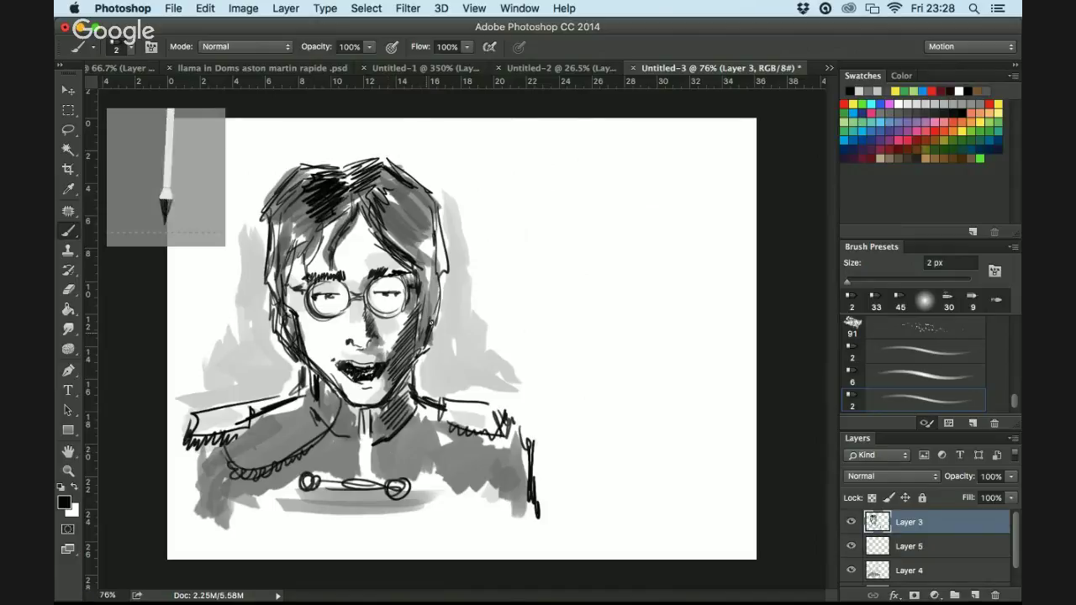
# Darken the hair's right edge, draw the right shoulder line and hatch the grey background beside the neck in black
pyautogui.moveTo(425, 304); pyautogui.dragTo(421, 353)
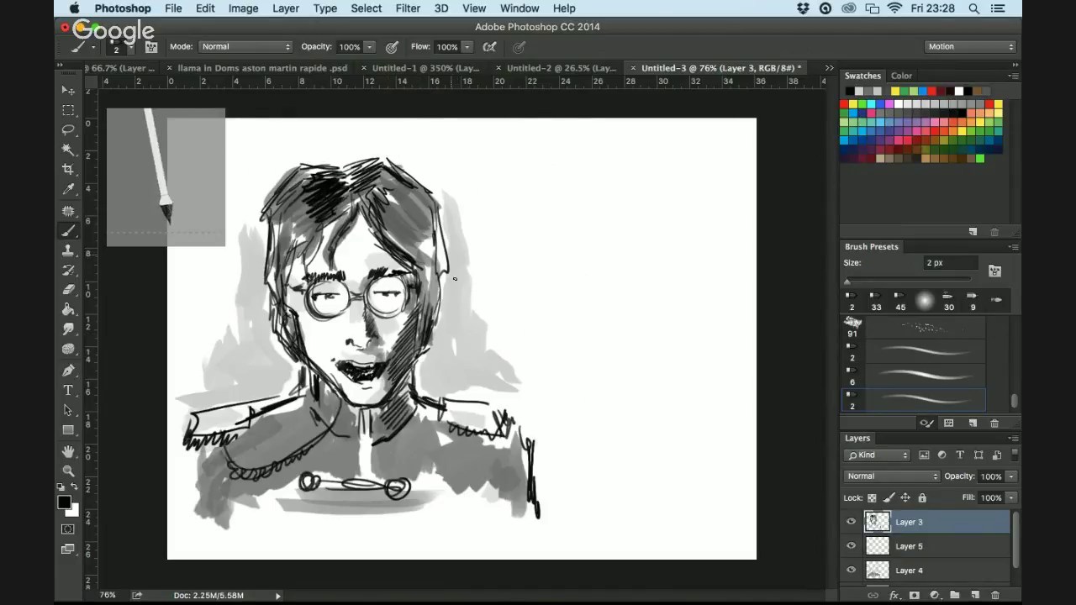
pyautogui.moveTo(449, 290)
pyautogui.mouseDown()
pyautogui.moveTo(423, 365)
pyautogui.moveTo(439, 352)
pyautogui.mouseUp()
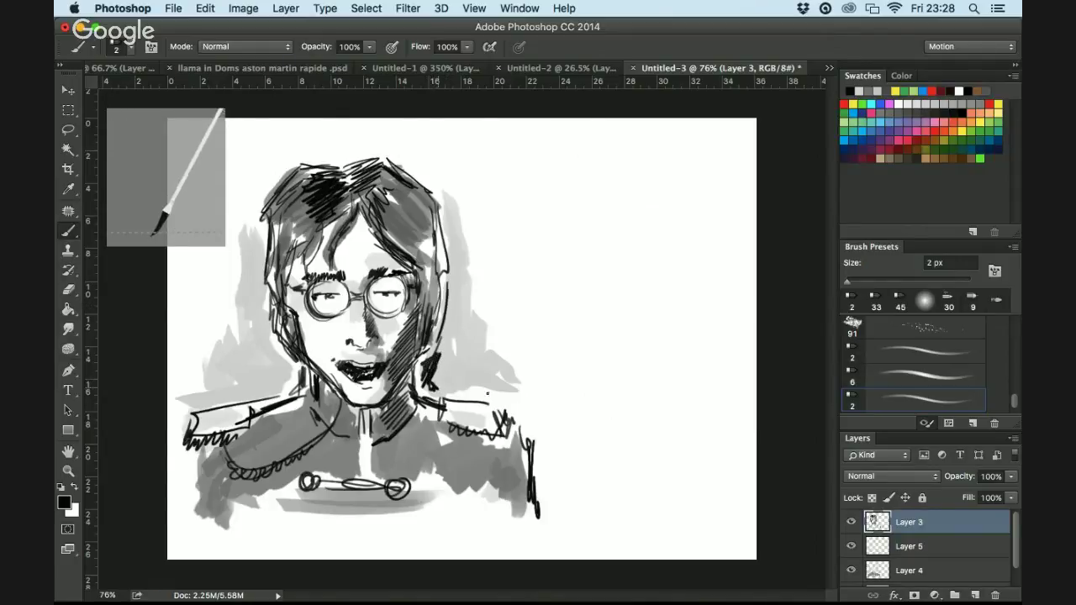
pyautogui.moveTo(435, 388); pyautogui.dragTo(505, 393)
pyautogui.moveTo(465, 290)
pyautogui.mouseDown()
pyautogui.moveTo(471, 319)
pyautogui.moveTo(439, 371)
pyautogui.moveTo(458, 347)
pyautogui.moveTo(445, 381)
pyautogui.moveTo(474, 351)
pyautogui.moveTo(460, 382)
pyautogui.moveTo(507, 392)
pyautogui.mouseUp()
# Outline the right epaulette's ragged fringe and outer sleeve, and add a line and short hatching beside the head's upper right
pyautogui.moveTo(508, 395); pyautogui.dragTo(570, 431)
pyautogui.moveTo(568, 426); pyautogui.dragTo(553, 478)
pyautogui.moveTo(560, 444); pyautogui.dragTo(556, 520)
pyautogui.moveTo(519, 393); pyautogui.dragTo(549, 442)
pyautogui.moveTo(454, 277); pyautogui.dragTo(437, 163)
pyautogui.moveTo(433, 178)
pyautogui.mouseDown()
pyautogui.moveTo(443, 165)
pyautogui.moveTo(449, 175)
pyautogui.mouseUp()
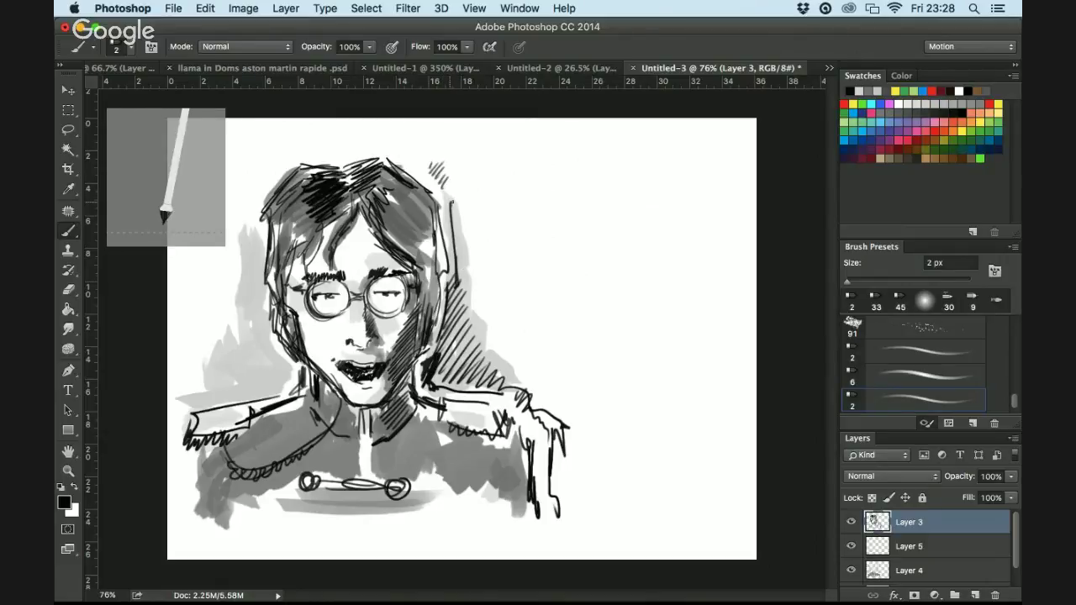
# Add two new layers above Layer 3, choose yellow and set the uppermost layer's blending mode to Color
pyautogui.click(975, 595)
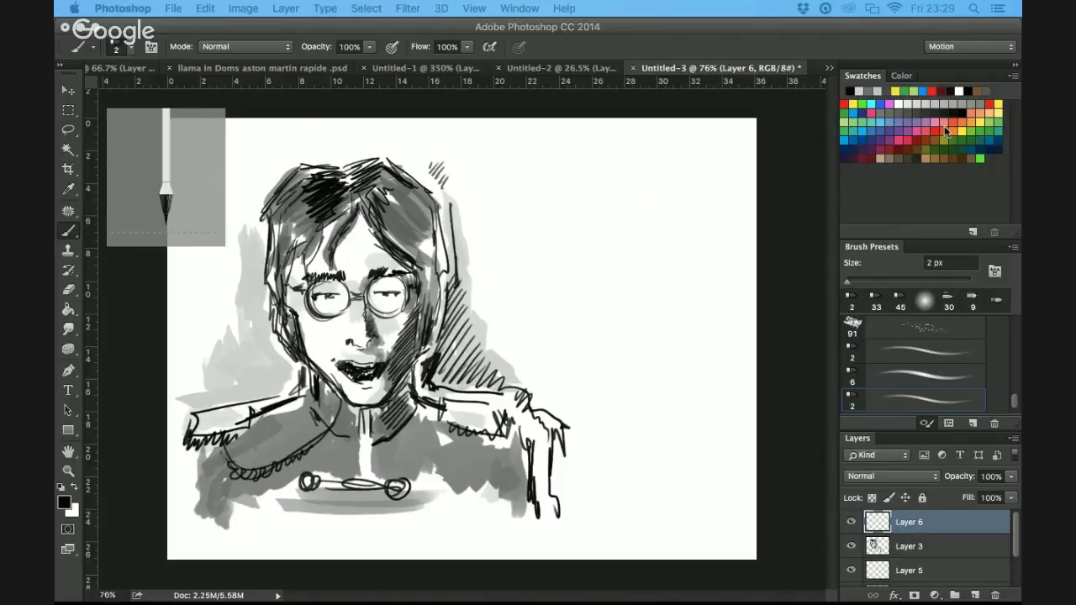
pyautogui.click(983, 124)
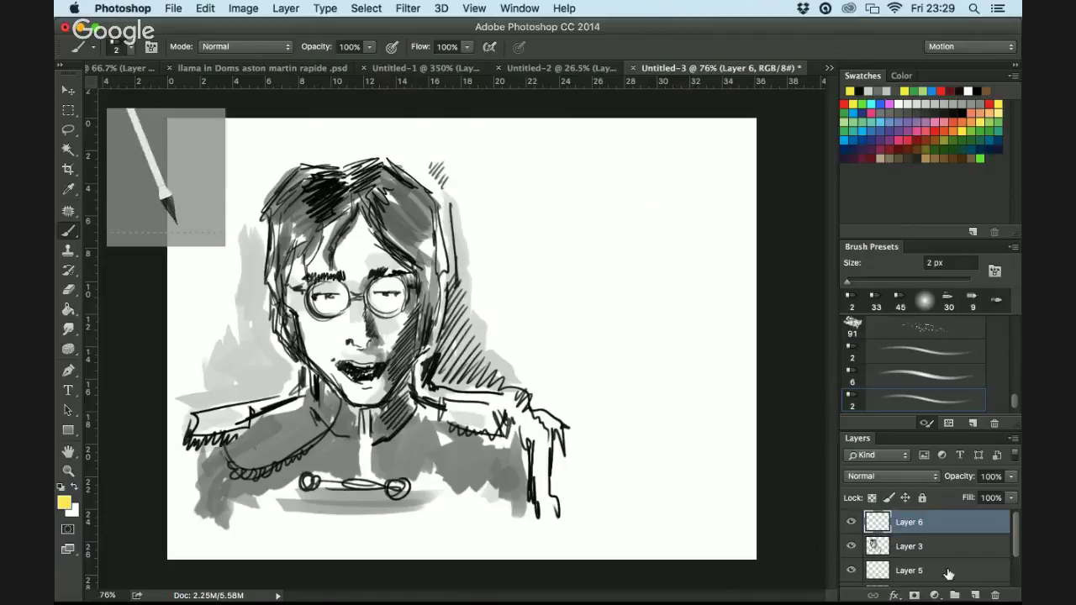
pyautogui.click(975, 596)
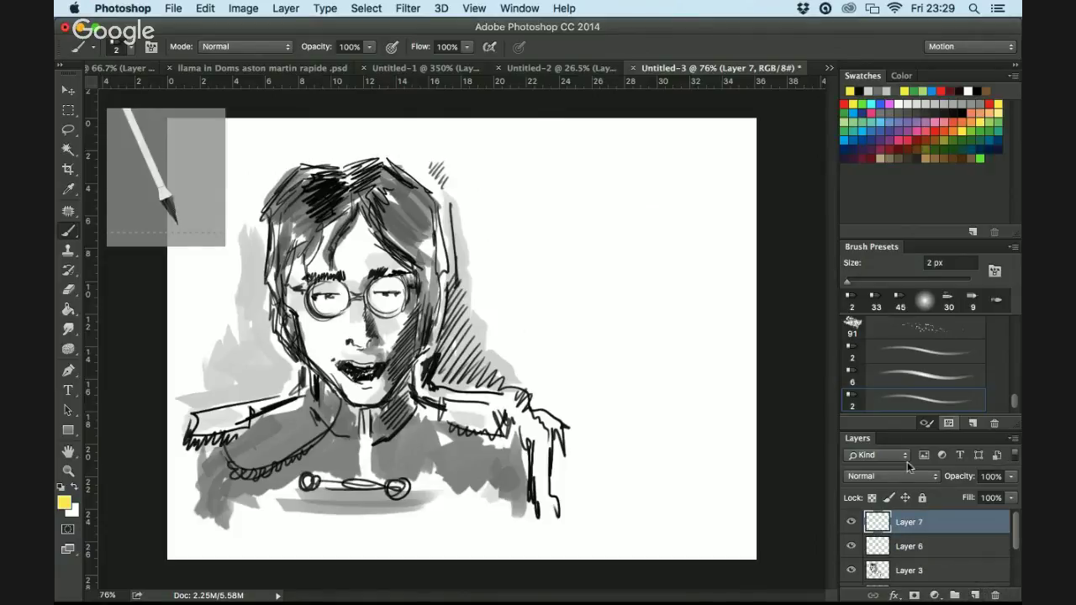
pyautogui.click(883, 481)
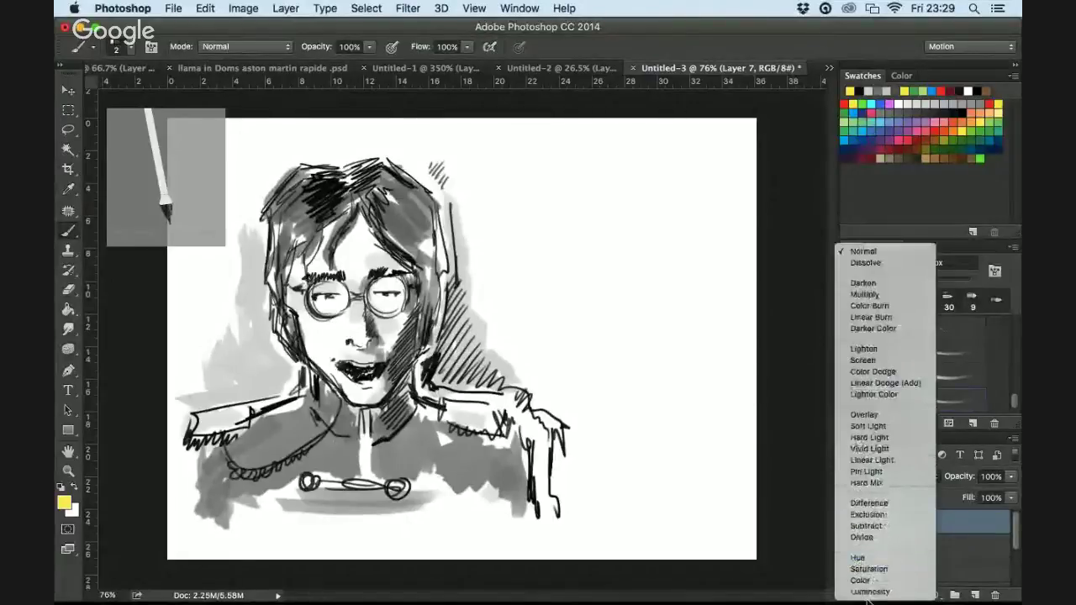
pyautogui.click(875, 567)
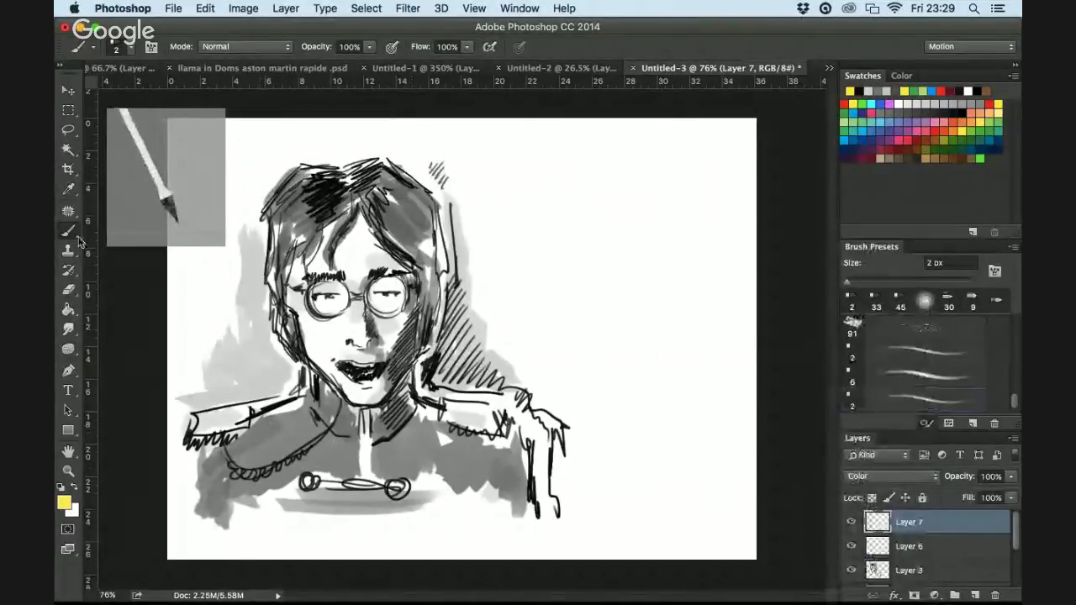
# Brush yellow over the grey jacket, collar and lower chest with a 36 px brush
pyautogui.click(129, 50)
pyautogui.write('36')
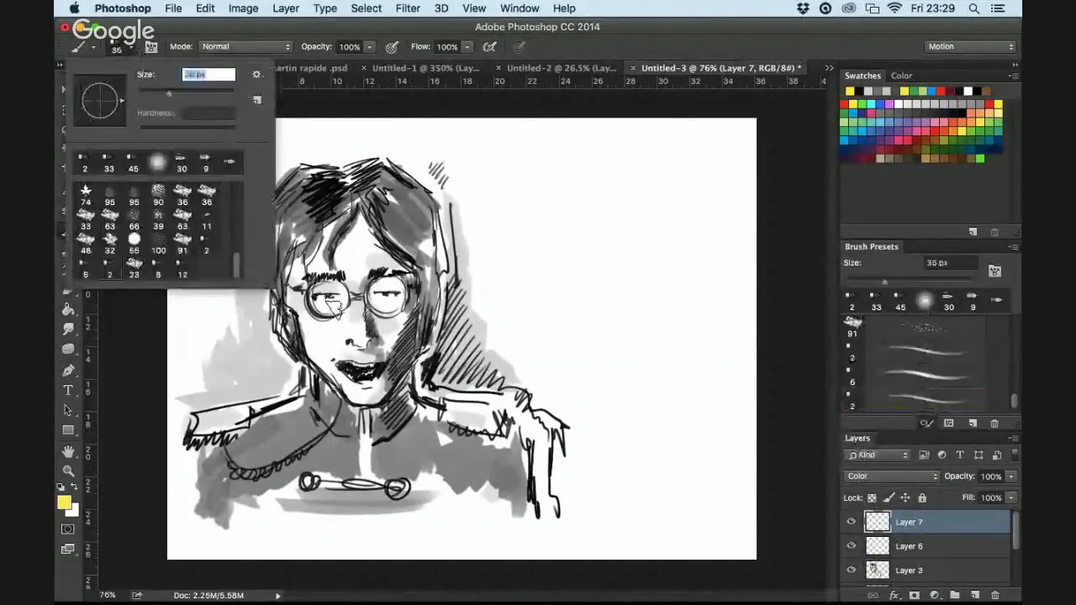
pyautogui.press('Return')
pyautogui.moveTo(298, 418)
pyautogui.mouseDown()
pyautogui.moveTo(237, 449)
pyautogui.moveTo(218, 503)
pyautogui.moveTo(279, 440)
pyautogui.moveTo(298, 474)
pyautogui.moveTo(357, 393)
pyautogui.moveTo(290, 438)
pyautogui.moveTo(324, 441)
pyautogui.moveTo(329, 405)
pyautogui.moveTo(341, 449)
pyautogui.moveTo(353, 418)
pyautogui.moveTo(361, 432)
pyautogui.moveTo(340, 402)
pyautogui.moveTo(349, 386)
pyautogui.moveTo(361, 443)
pyautogui.moveTo(330, 443)
pyautogui.moveTo(289, 488)
pyautogui.mouseUp()
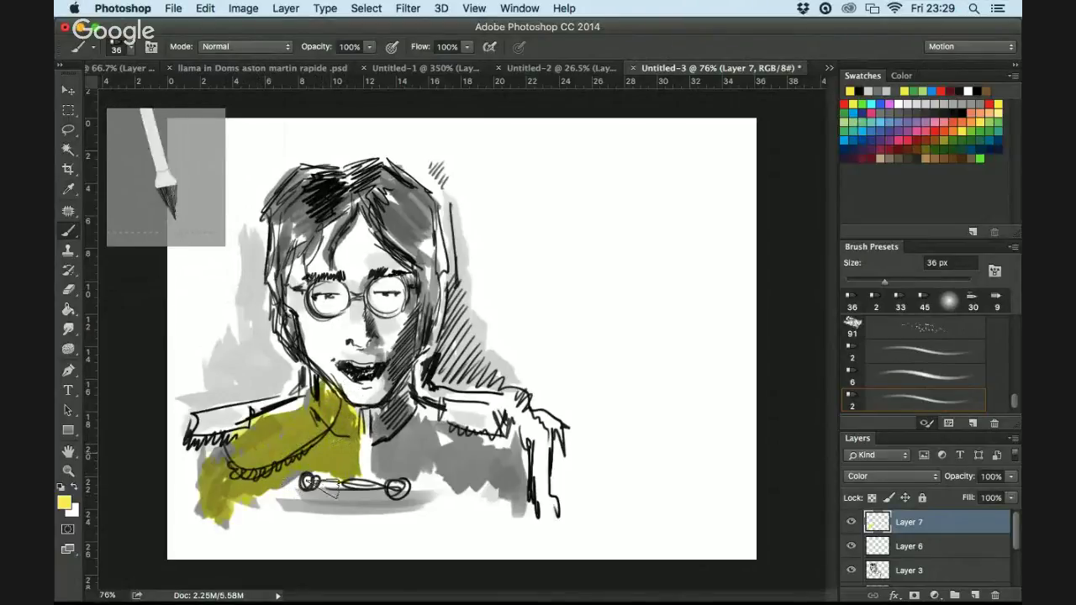
pyautogui.moveTo(407, 464)
pyautogui.mouseDown()
pyautogui.moveTo(358, 506)
pyautogui.moveTo(425, 502)
pyautogui.mouseUp()
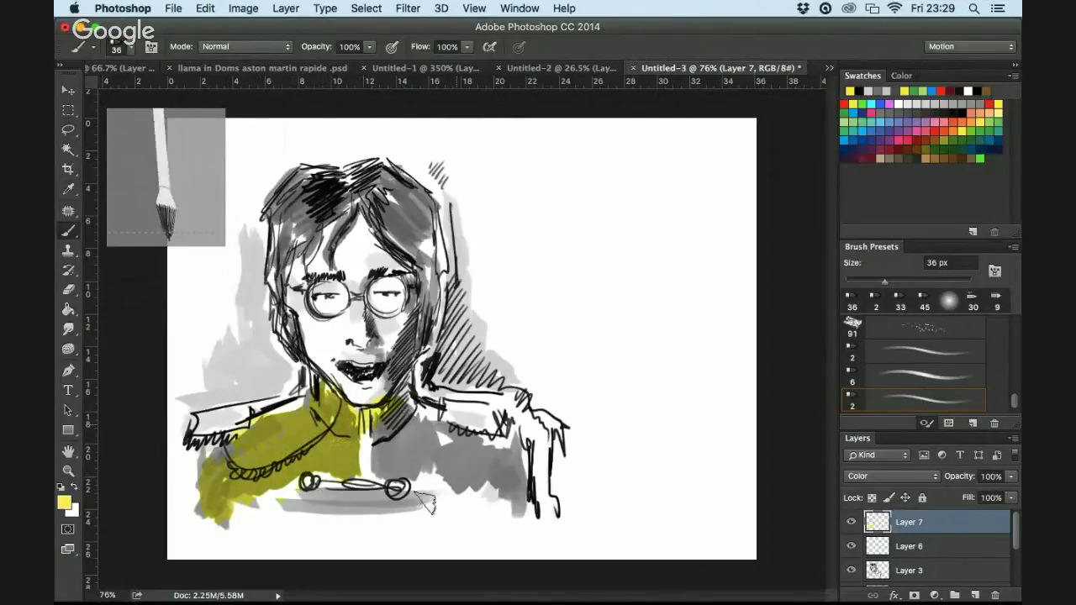
pyautogui.moveTo(568, 501)
pyautogui.mouseDown()
pyautogui.moveTo(504, 475)
pyautogui.moveTo(567, 488)
pyautogui.mouseUp()
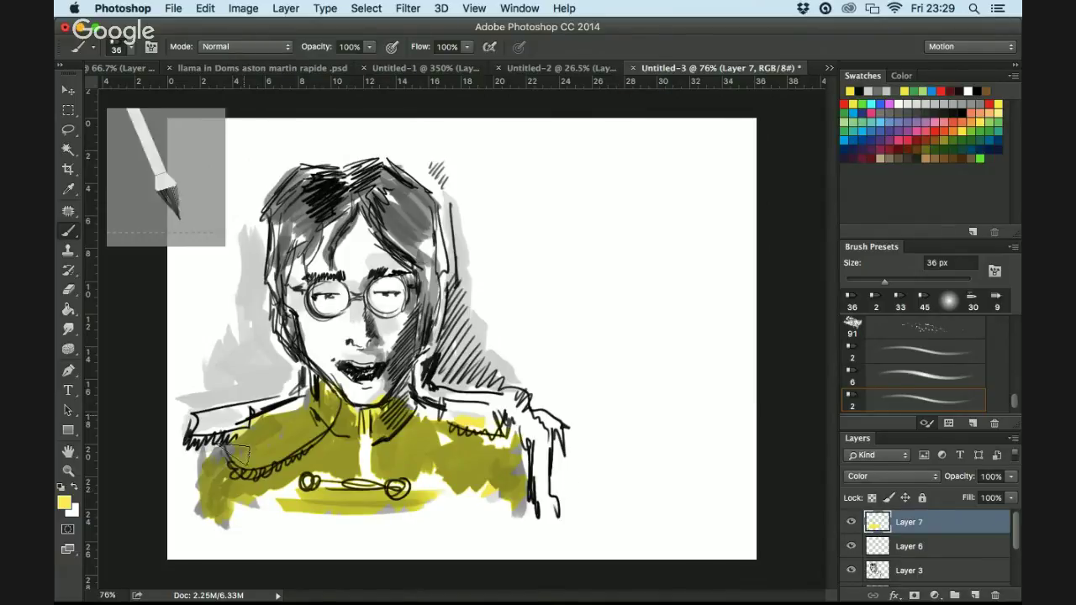
pyautogui.moveTo(235, 454)
pyautogui.mouseDown()
pyautogui.moveTo(214, 476)
pyautogui.moveTo(223, 503)
pyautogui.moveTo(252, 492)
pyautogui.mouseUp()
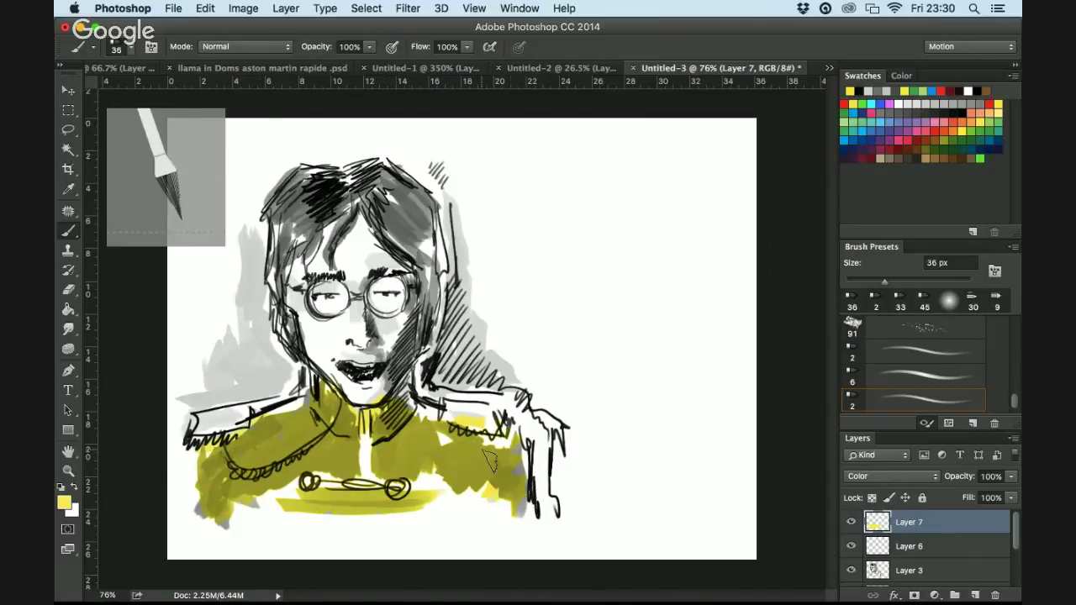
# On a new layer above the yellow, paint the epaulettes, cord, chest clasp and collar strip orange-red with a 6 px brush
pyautogui.click(976, 595)
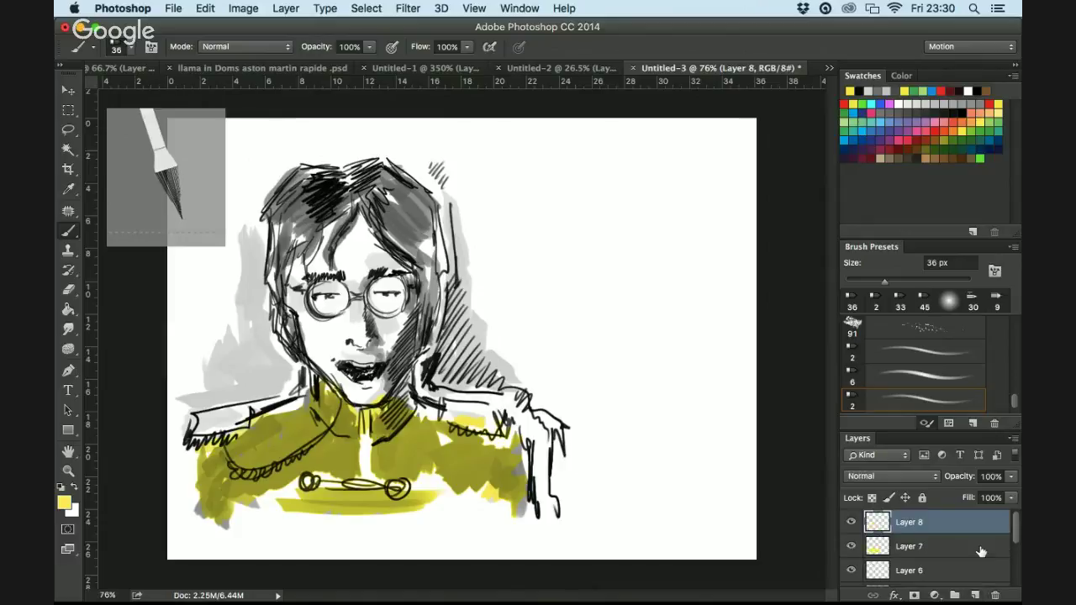
pyautogui.click(971, 111)
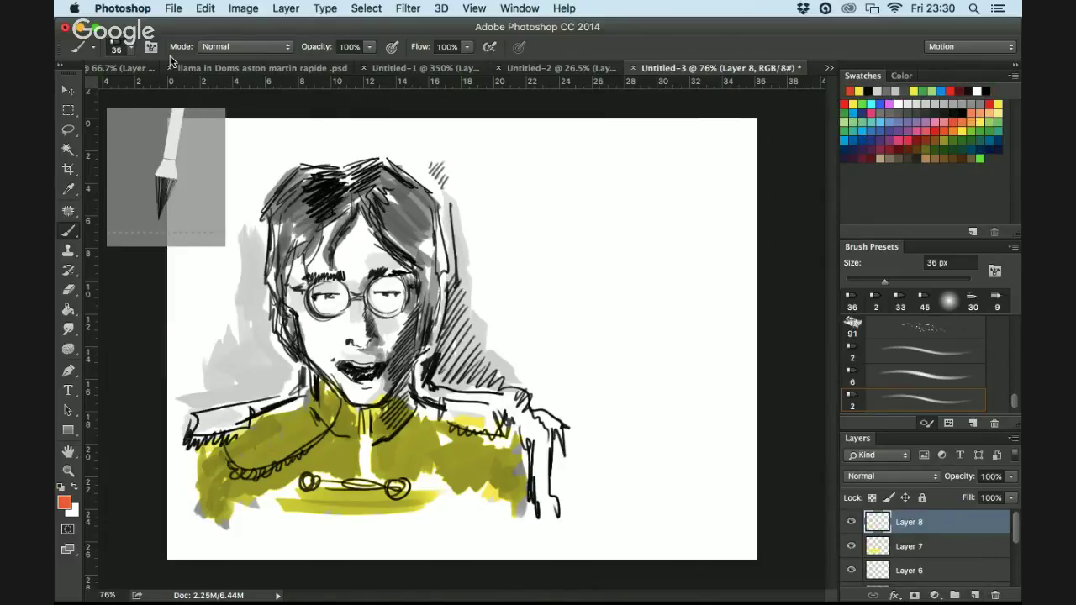
pyautogui.click(128, 47)
pyautogui.click(87, 271)
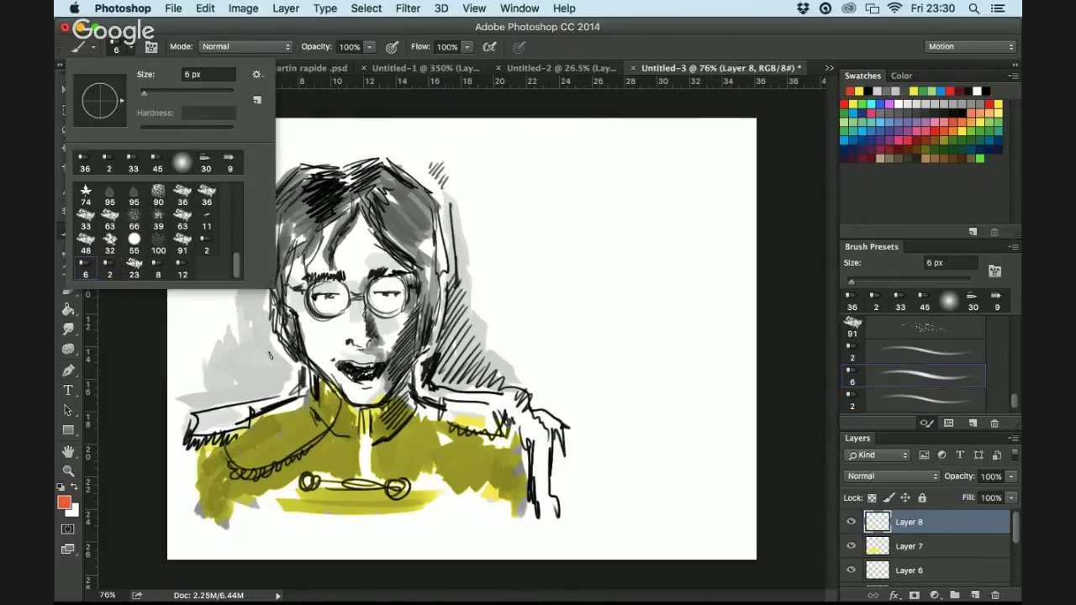
pyautogui.click(202, 424)
pyautogui.moveTo(201, 423)
pyautogui.mouseDown()
pyautogui.moveTo(239, 411)
pyautogui.moveTo(228, 424)
pyautogui.mouseUp()
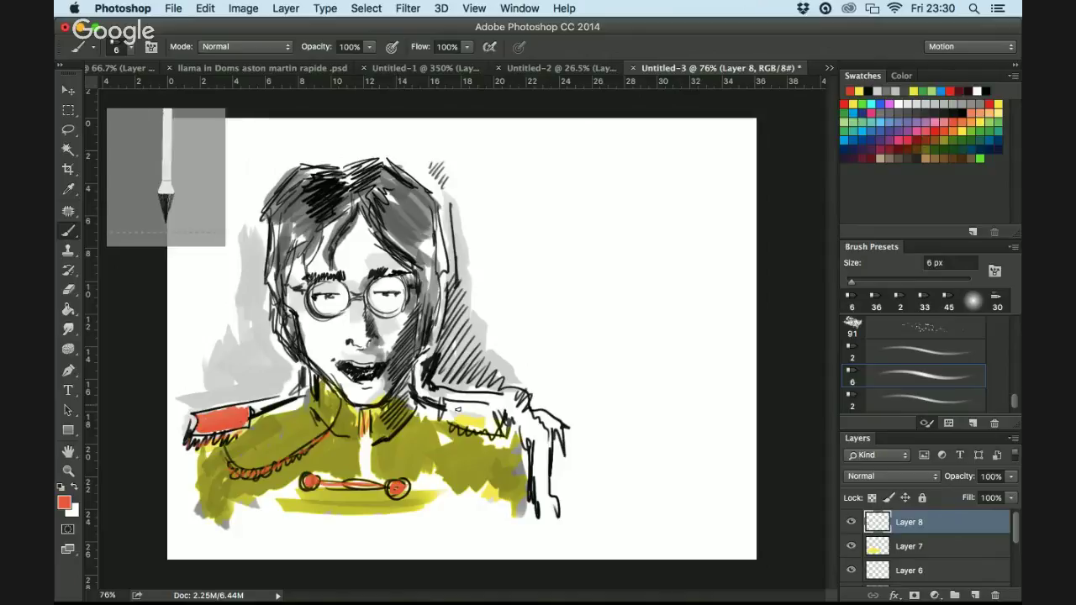
pyautogui.moveTo(457, 410)
pyautogui.mouseDown()
pyautogui.moveTo(443, 412)
pyautogui.moveTo(488, 417)
pyautogui.moveTo(476, 421)
pyautogui.mouseUp()
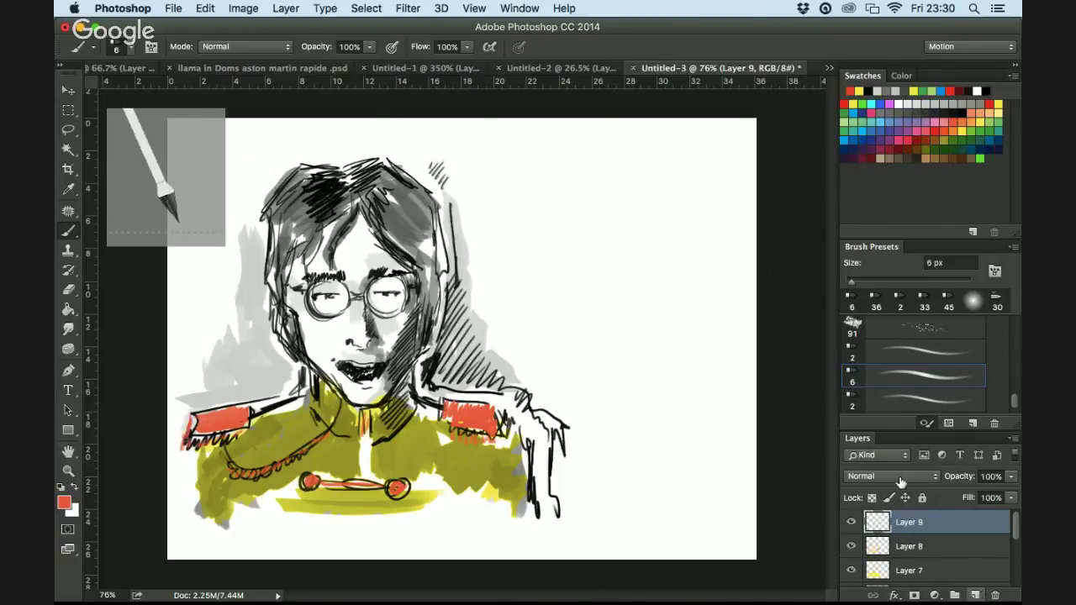
# On a new Multiply layer above Layer 8, deepen the red on both epaulettes and the chest clasp
pyautogui.click(901, 477)
pyautogui.click(878, 517)
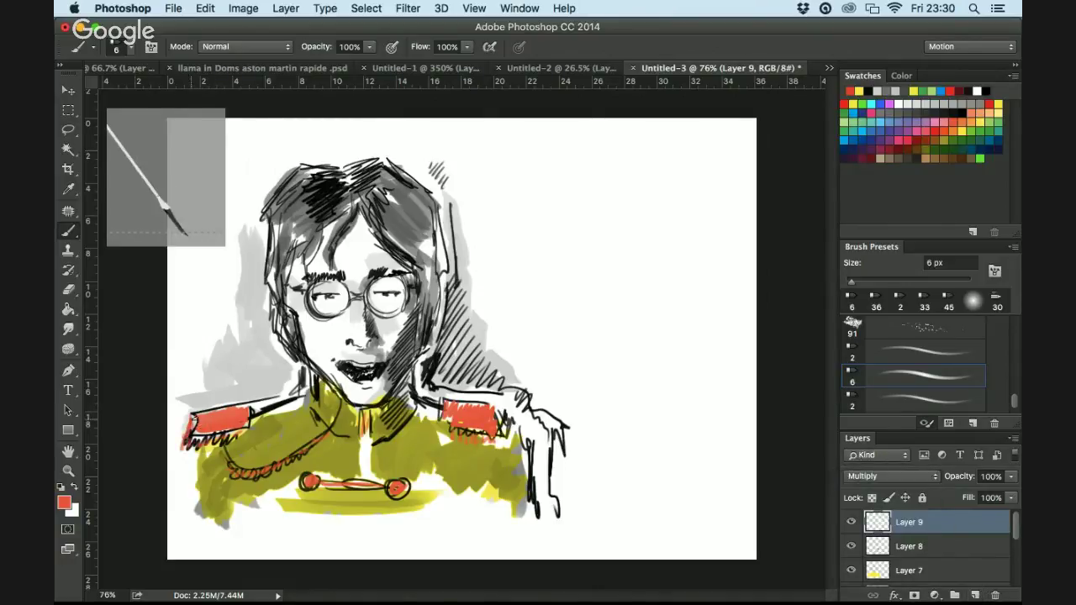
pyautogui.moveTo(196, 429); pyautogui.dragTo(227, 447)
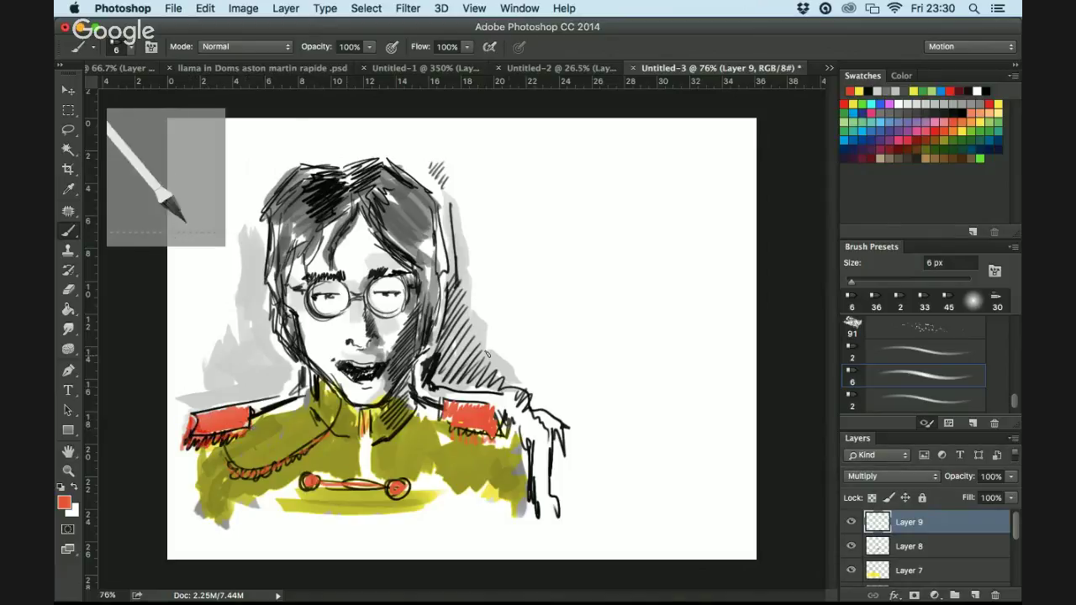
pyautogui.moveTo(447, 407); pyautogui.dragTo(451, 427)
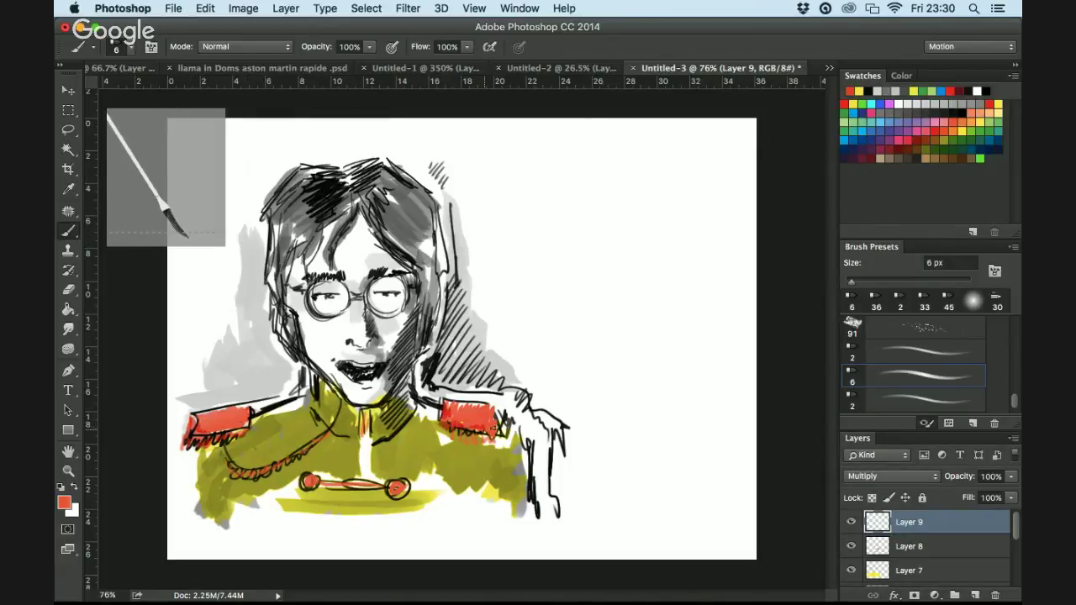
pyautogui.moveTo(355, 486); pyautogui.dragTo(410, 485)
# Paint a red stripe down the jacket's front opening and thin red lines across both sides of the chest
pyautogui.moveTo(362, 417); pyautogui.dragTo(363, 454)
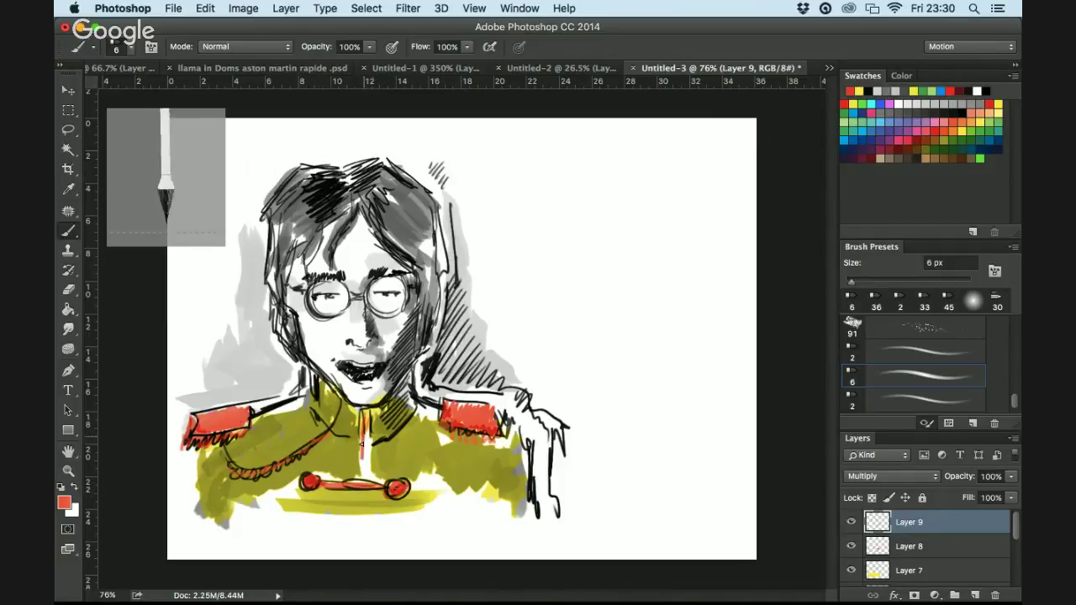
pyautogui.moveTo(367, 417); pyautogui.dragTo(367, 478)
pyautogui.moveTo(221, 453); pyautogui.dragTo(487, 444)
pyautogui.moveTo(400, 454); pyautogui.dragTo(503, 450)
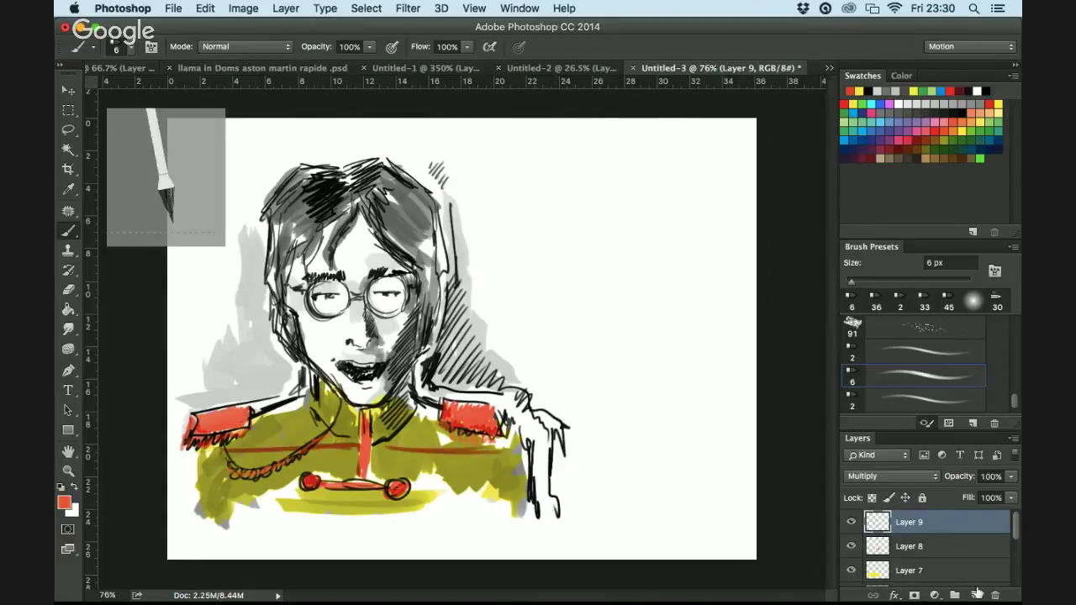
# On a new Normal layer above Layer 9, hatch yellow highlights on the left shoulder, collar and both sleeves at 6 px
pyautogui.click(976, 594)
pyautogui.click(860, 90)
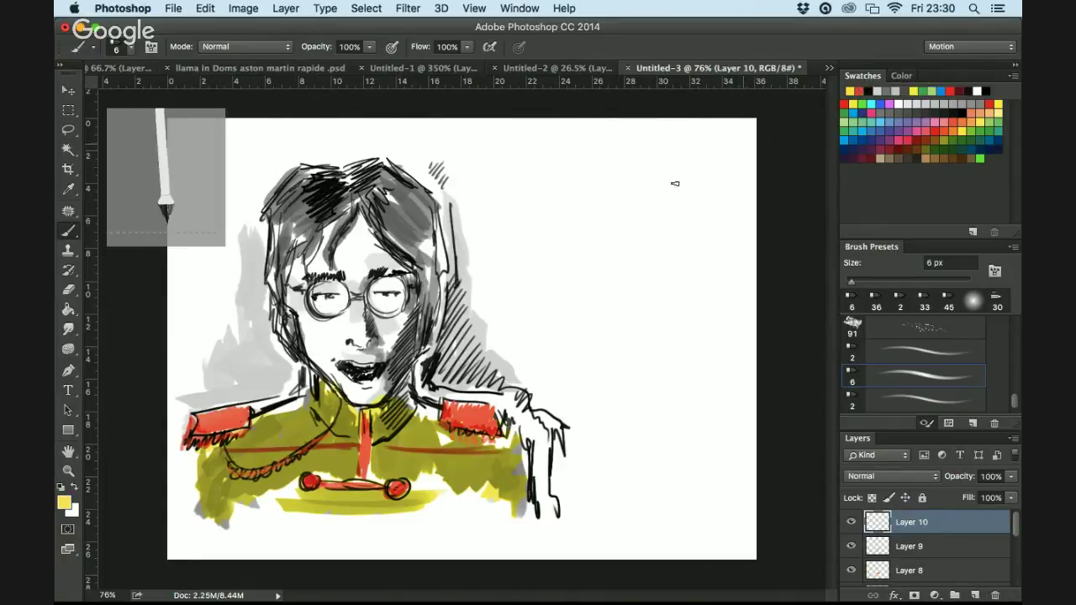
pyautogui.moveTo(267, 430)
pyautogui.mouseDown()
pyautogui.moveTo(301, 406)
pyautogui.moveTo(328, 410)
pyautogui.mouseUp()
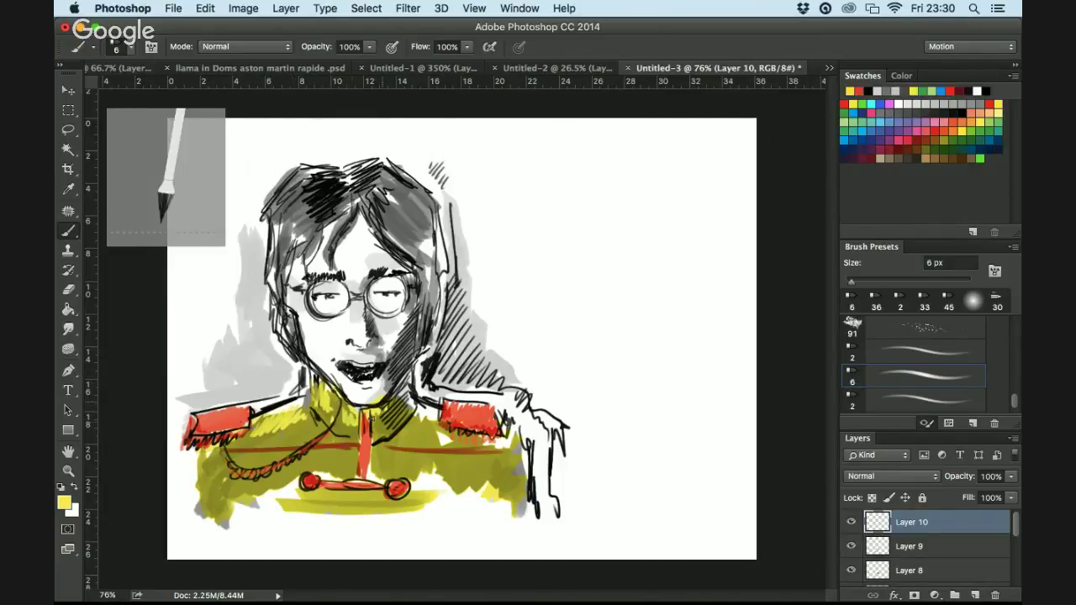
pyautogui.moveTo(191, 506); pyautogui.dragTo(242, 503)
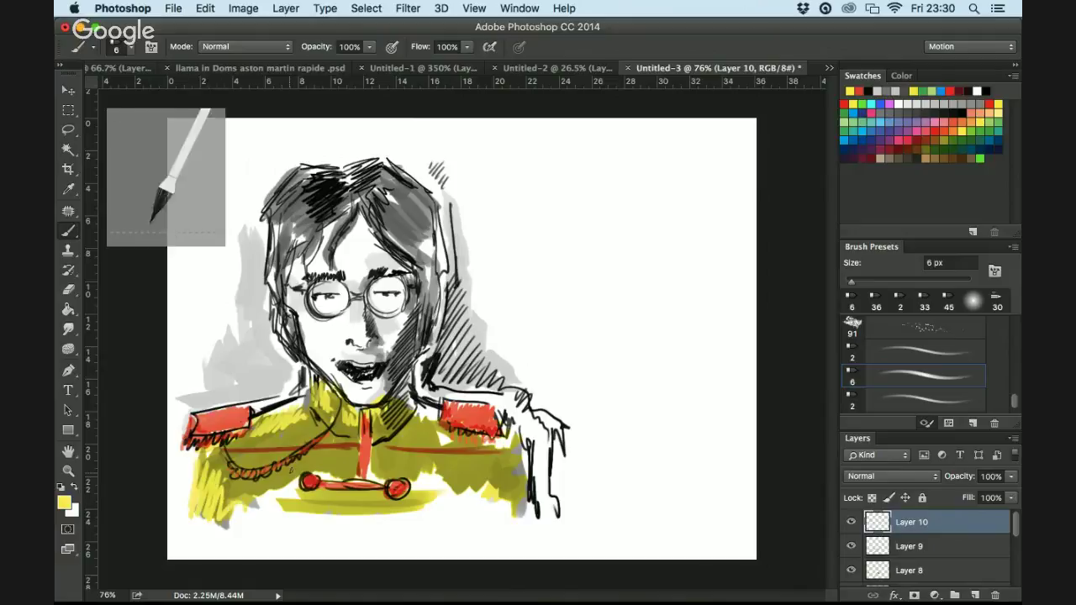
pyautogui.moveTo(510, 474)
pyautogui.mouseDown()
pyautogui.moveTo(520, 492)
pyautogui.moveTo(525, 477)
pyautogui.mouseUp()
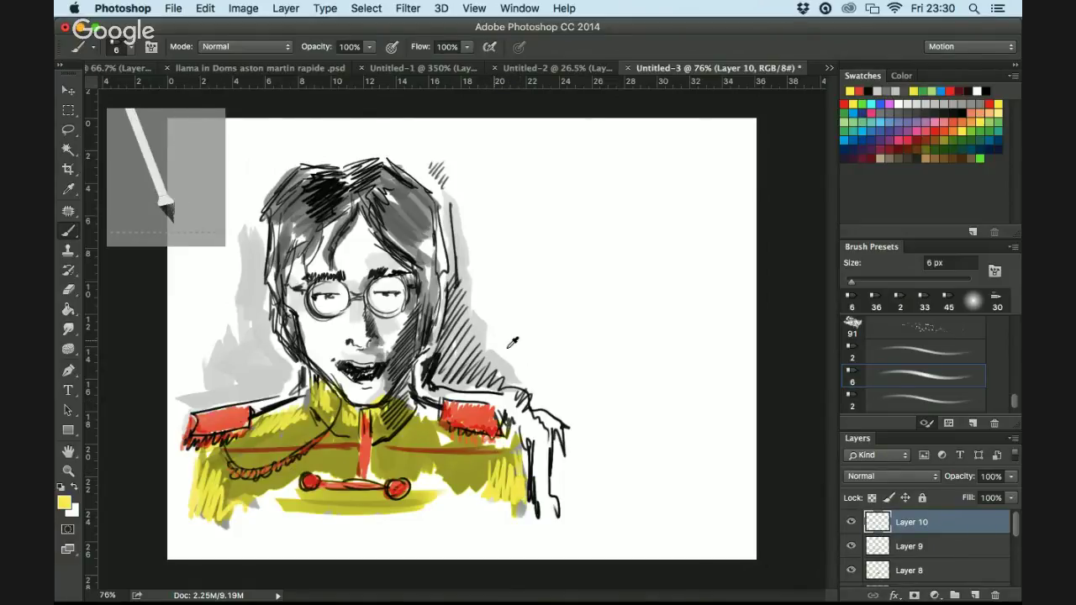
# On a new Color Burn layer above Layer 10, brush dark brown over the hair at 28 px
pyautogui.scroll(4, 512, 342)
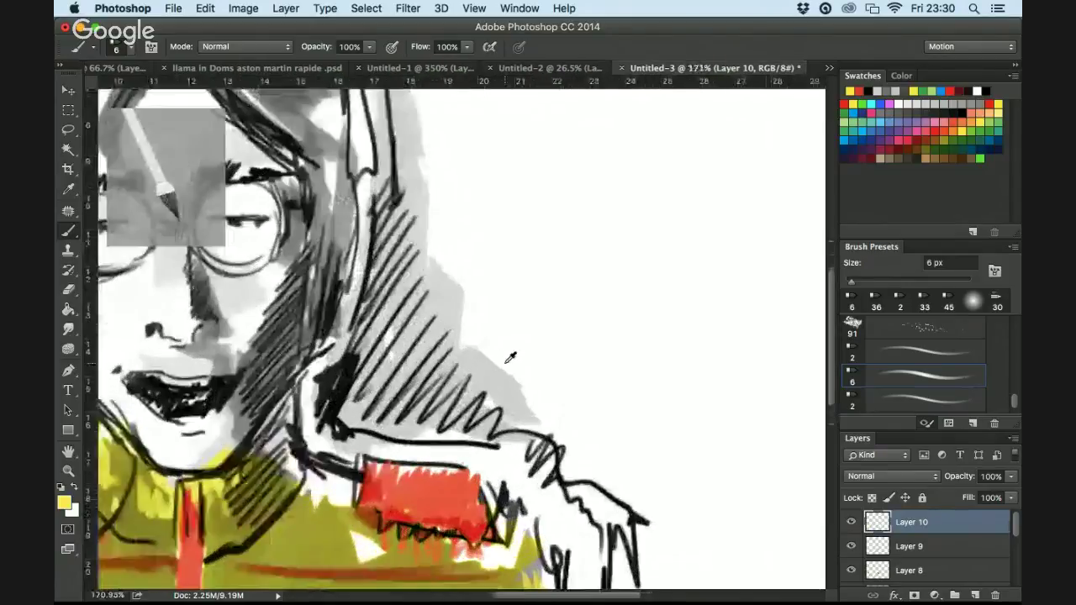
pyautogui.scroll(-3, 510, 357)
pyautogui.click(976, 595)
pyautogui.click(891, 476)
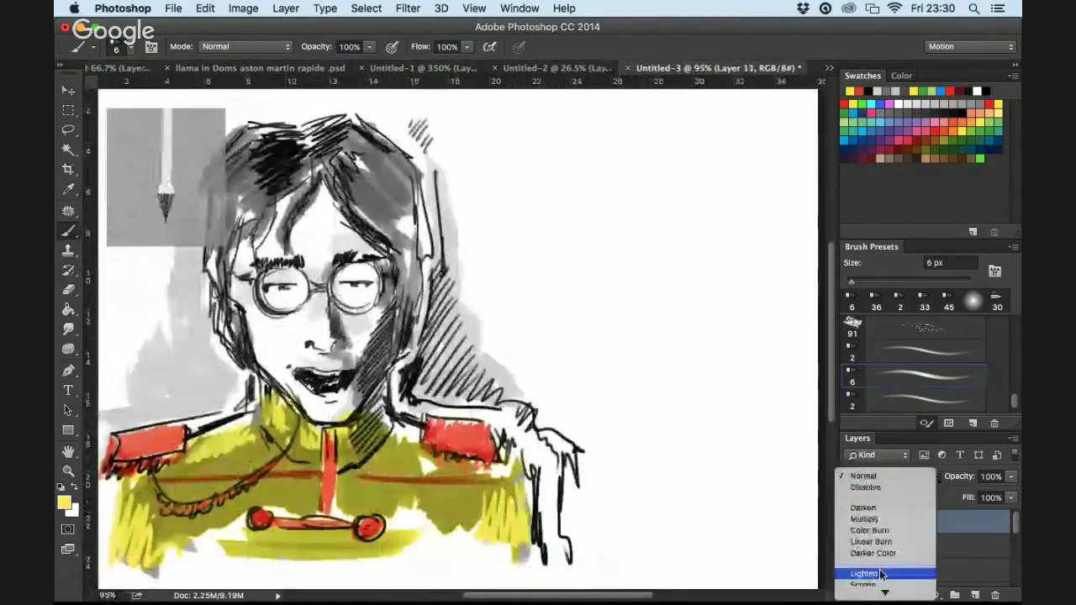
pyautogui.click(871, 531)
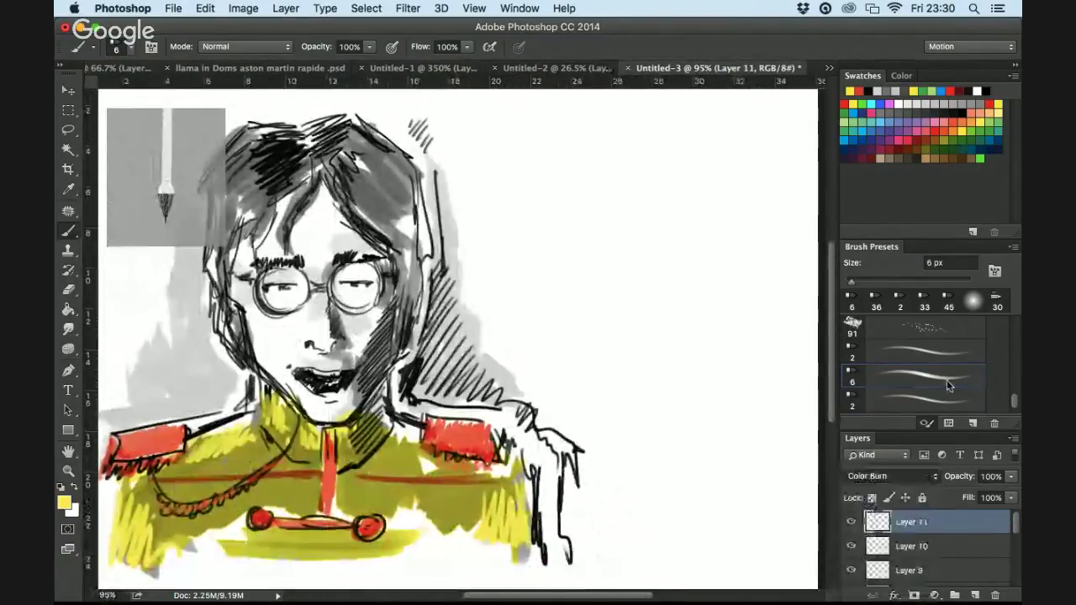
pyautogui.click(973, 155)
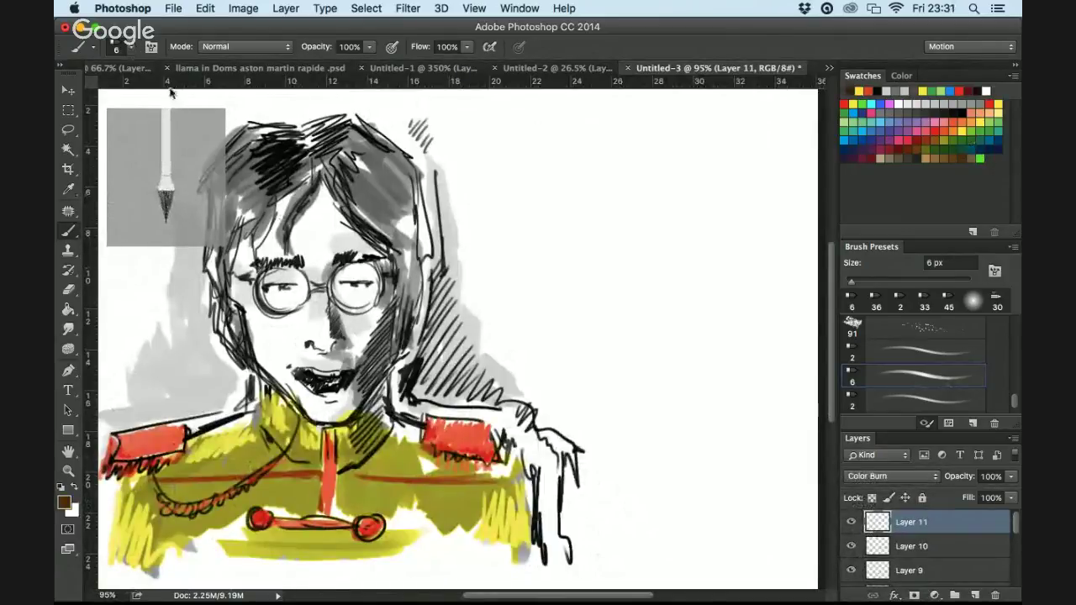
pyautogui.click(133, 46)
pyautogui.write('28')
pyautogui.press('Return')
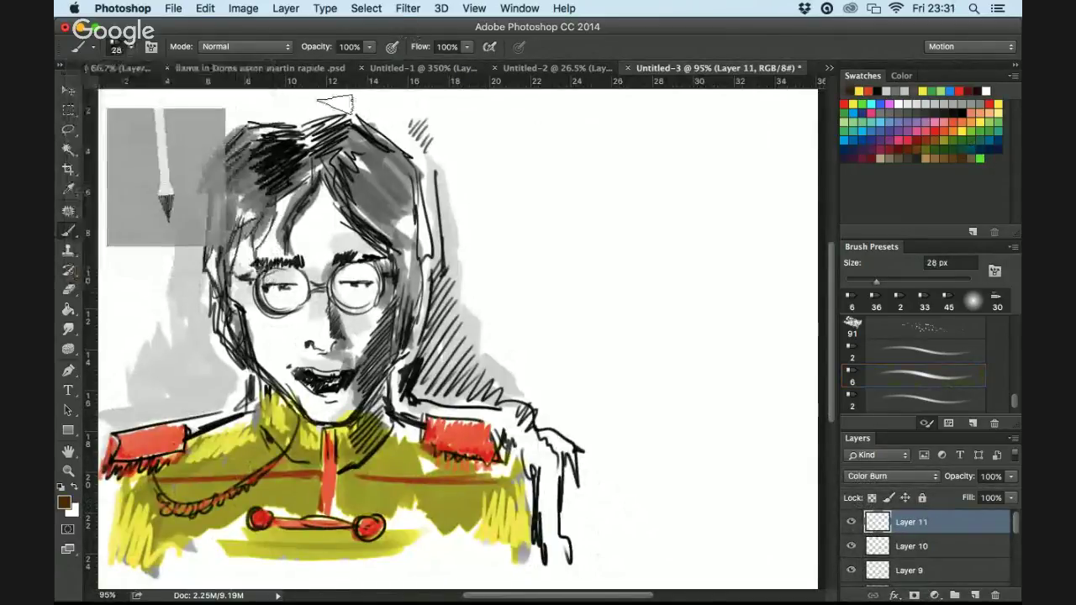
pyautogui.moveTo(295, 143)
pyautogui.mouseDown()
pyautogui.moveTo(244, 181)
pyautogui.moveTo(313, 172)
pyautogui.moveTo(269, 197)
pyautogui.mouseUp()
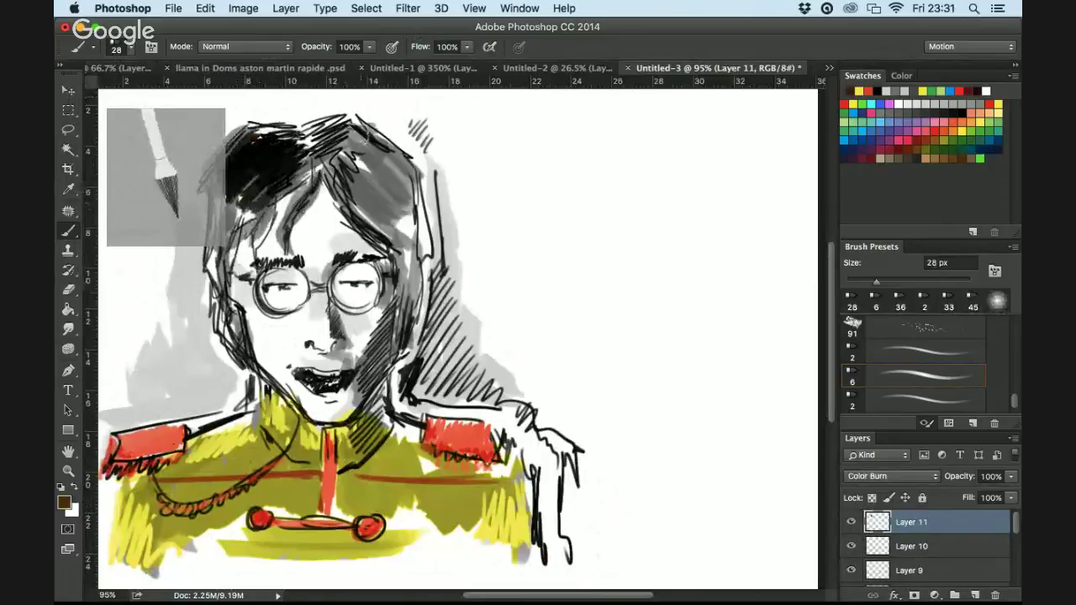
pyautogui.moveTo(353, 160); pyautogui.dragTo(391, 135)
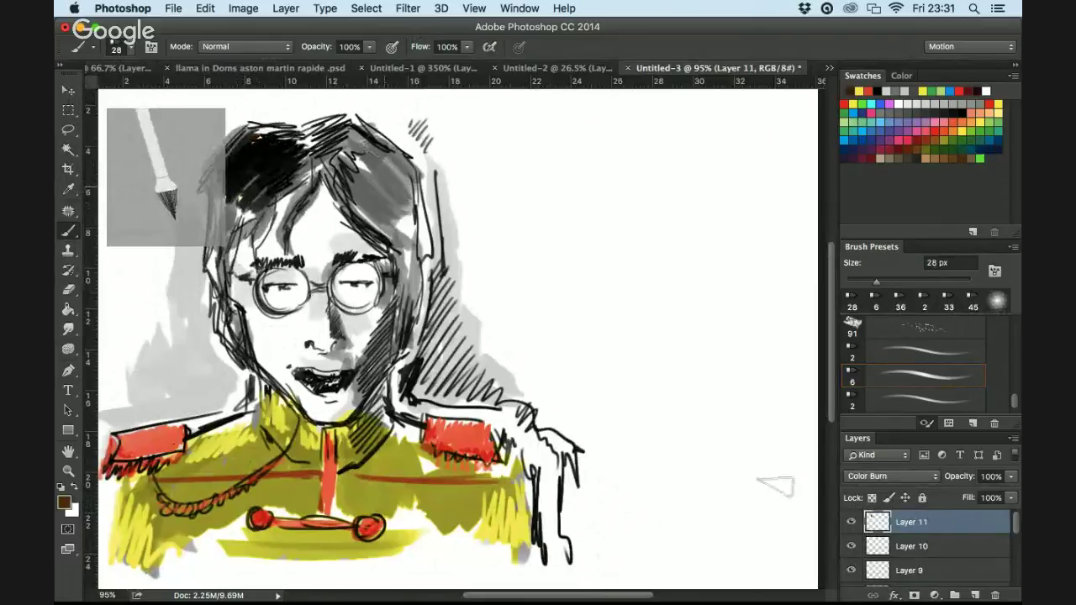
# Set Layer 11's blend mode to Multiply and brush dark brown over the hair on the right half of the head at 28 px
pyautogui.click(896, 476)
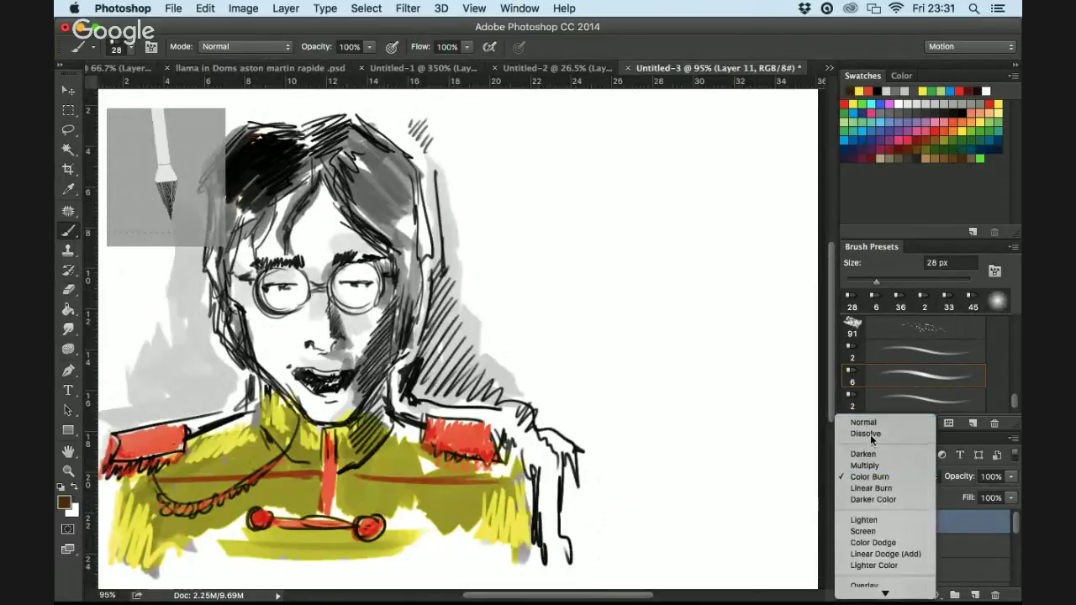
pyautogui.click(892, 423)
pyautogui.moveTo(349, 163)
pyautogui.mouseDown()
pyautogui.moveTo(402, 245)
pyautogui.moveTo(337, 181)
pyautogui.mouseUp()
pyautogui.click(881, 471)
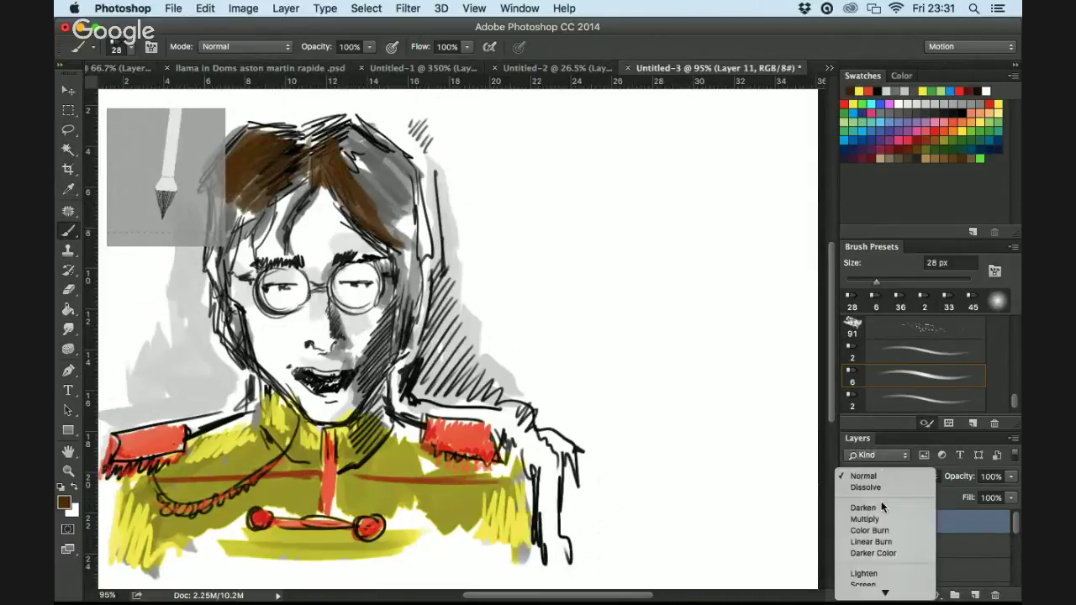
pyautogui.click(879, 519)
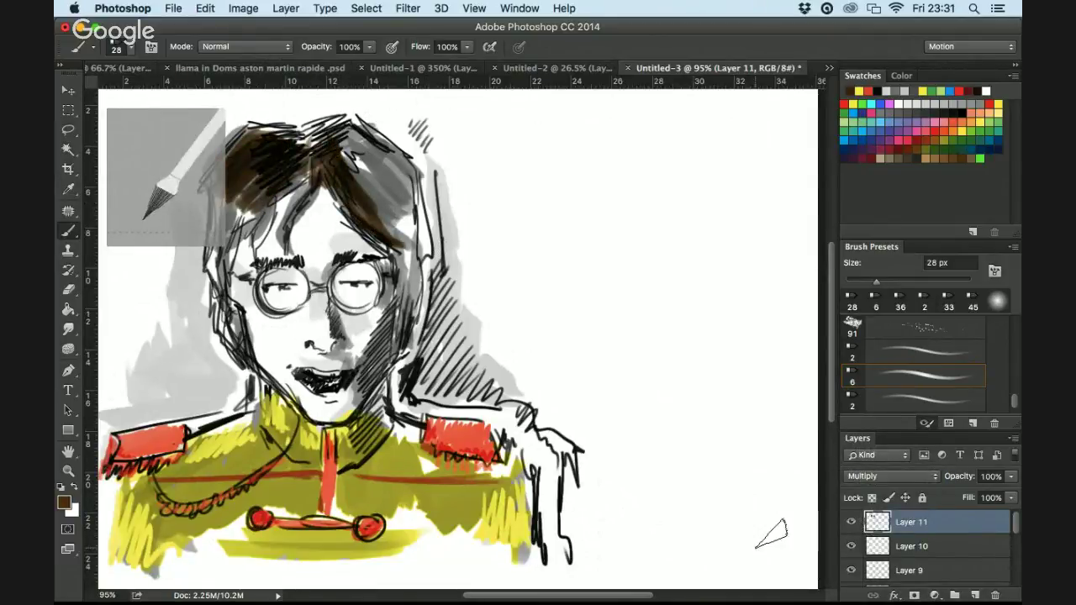
pyautogui.moveTo(363, 167)
pyautogui.mouseDown()
pyautogui.moveTo(398, 181)
pyautogui.moveTo(404, 160)
pyautogui.moveTo(370, 143)
pyautogui.moveTo(418, 245)
pyautogui.moveTo(407, 311)
pyautogui.moveTo(380, 202)
pyautogui.moveTo(337, 209)
pyautogui.moveTo(376, 166)
pyautogui.moveTo(410, 222)
pyautogui.mouseUp()
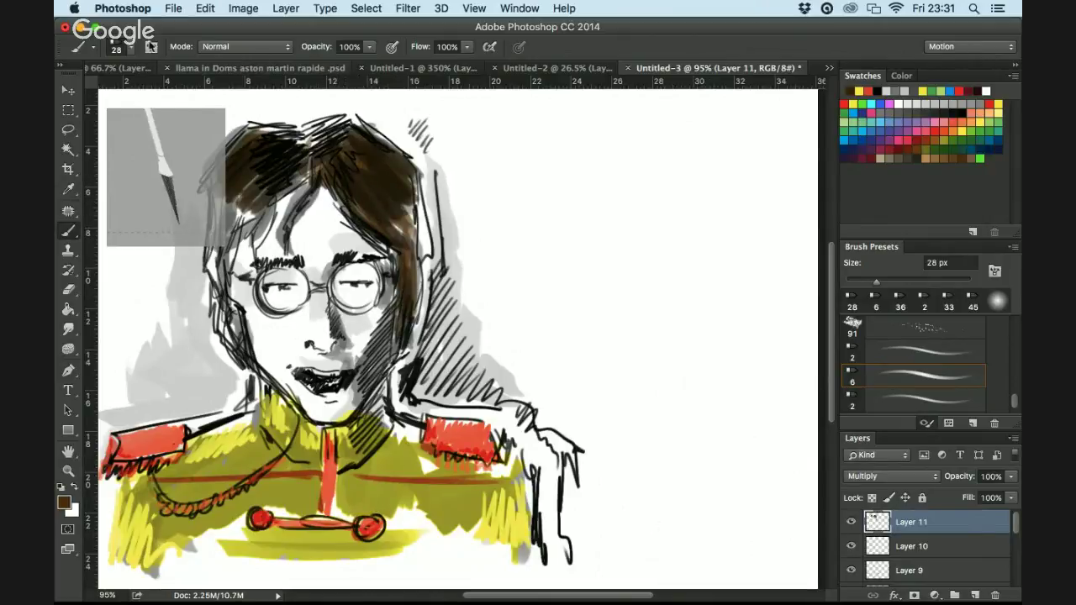
# With an 8 px brush, paint brown strands into the fringe and down the hair on both sides of the face
pyautogui.click(133, 48)
pyautogui.moveTo(152, 92); pyautogui.dragTo(144, 92)
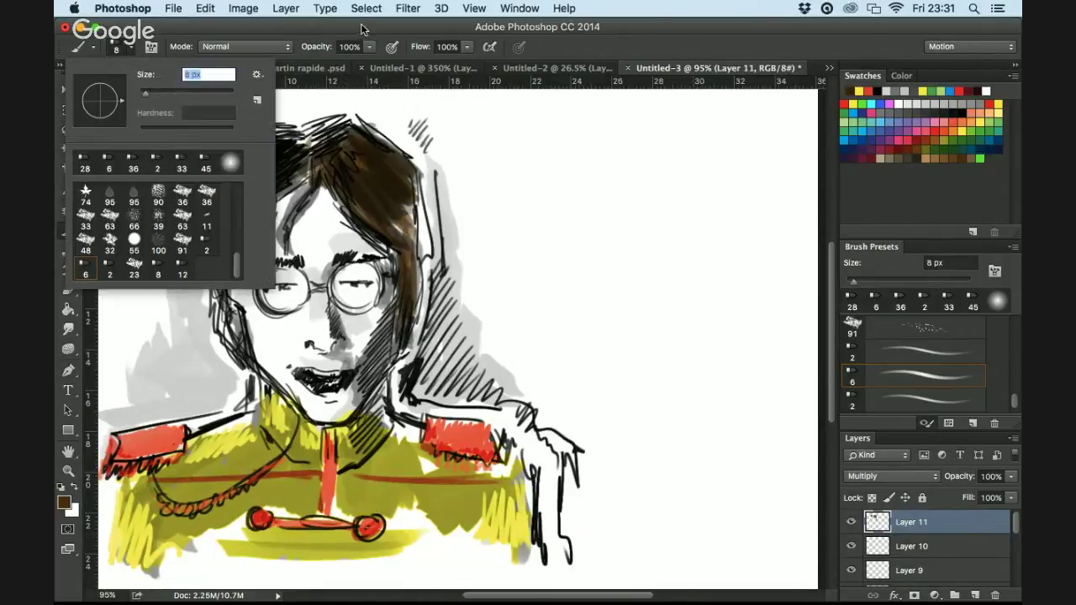
pyautogui.press('Return')
pyautogui.moveTo(318, 188)
pyautogui.mouseDown()
pyautogui.moveTo(287, 241)
pyautogui.moveTo(271, 205)
pyautogui.mouseUp()
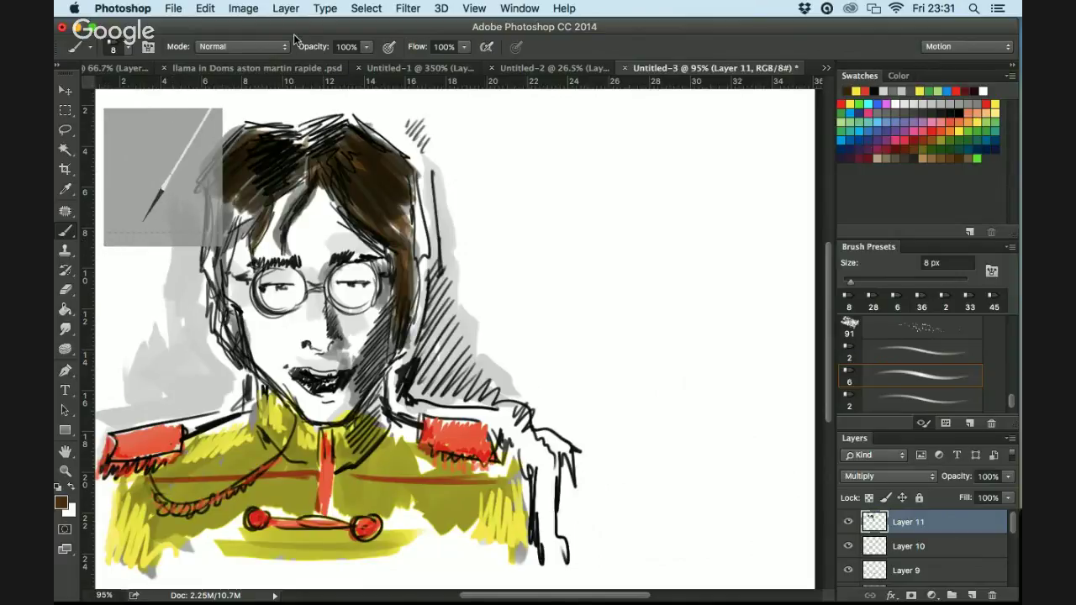
pyautogui.moveTo(293, 34); pyautogui.dragTo(289, 34)
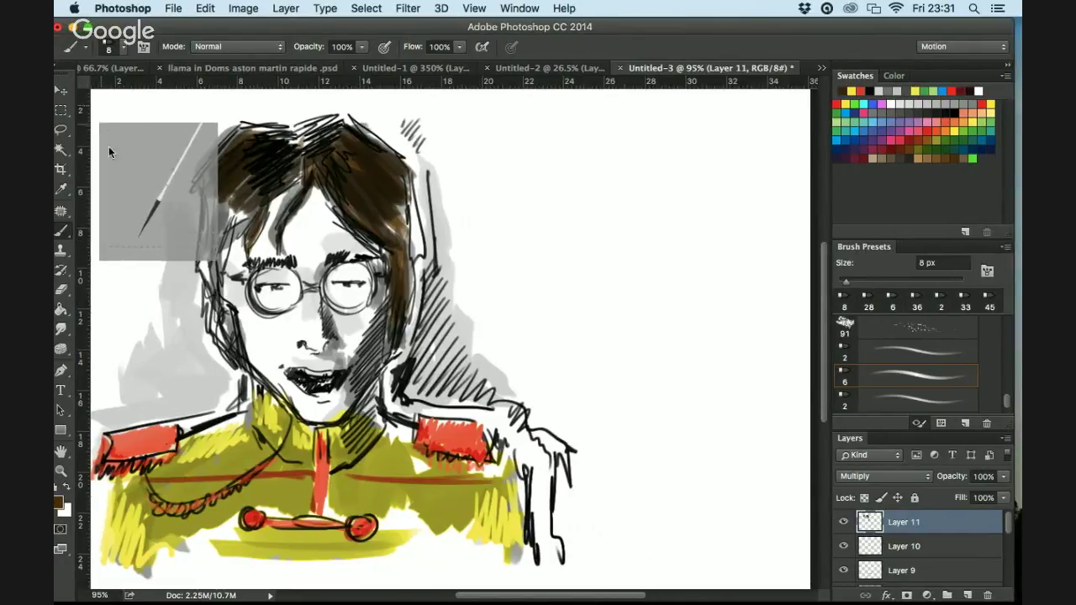
pyautogui.moveTo(310, 23); pyautogui.dragTo(307, 23)
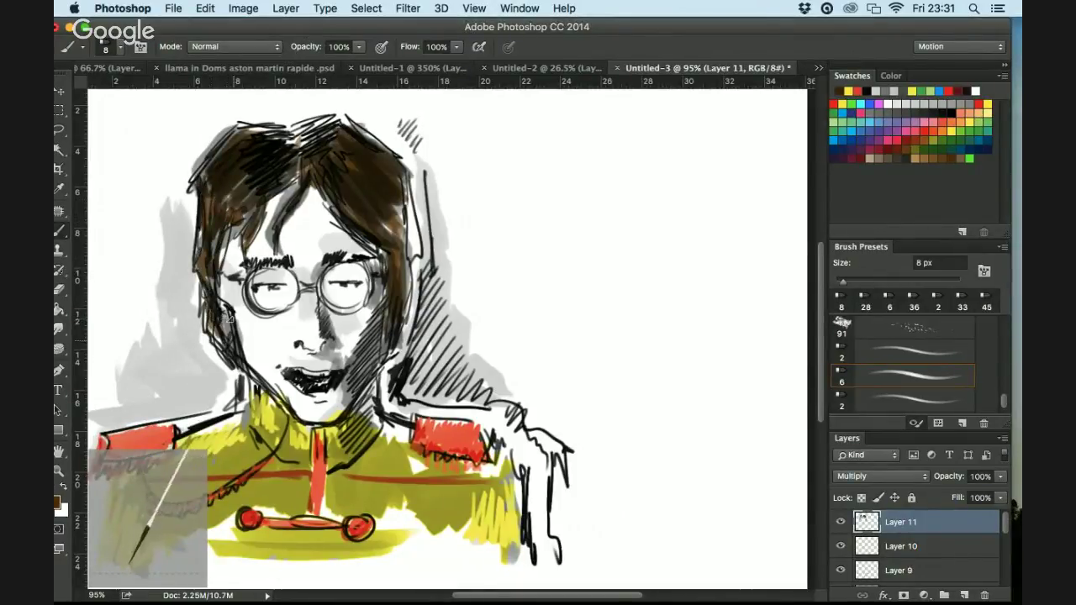
pyautogui.moveTo(419, 273); pyautogui.dragTo(450, 335)
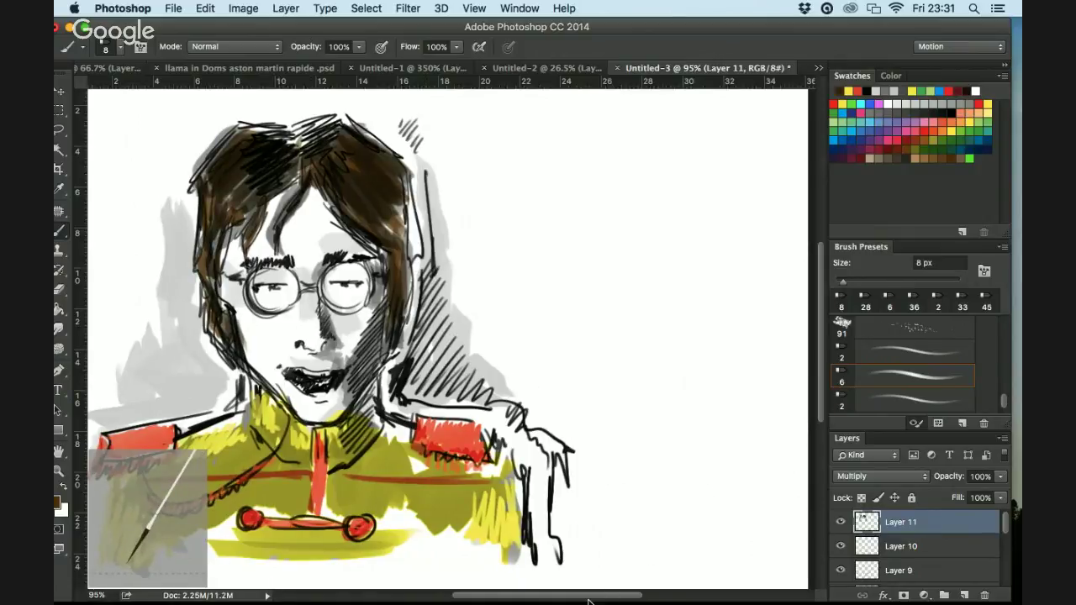
# On a new Color Burn layer above Layer 11, paint peach over the fringe strands and the hatched shadow on the right cheek
pyautogui.hscroll(-5, 574, 561)
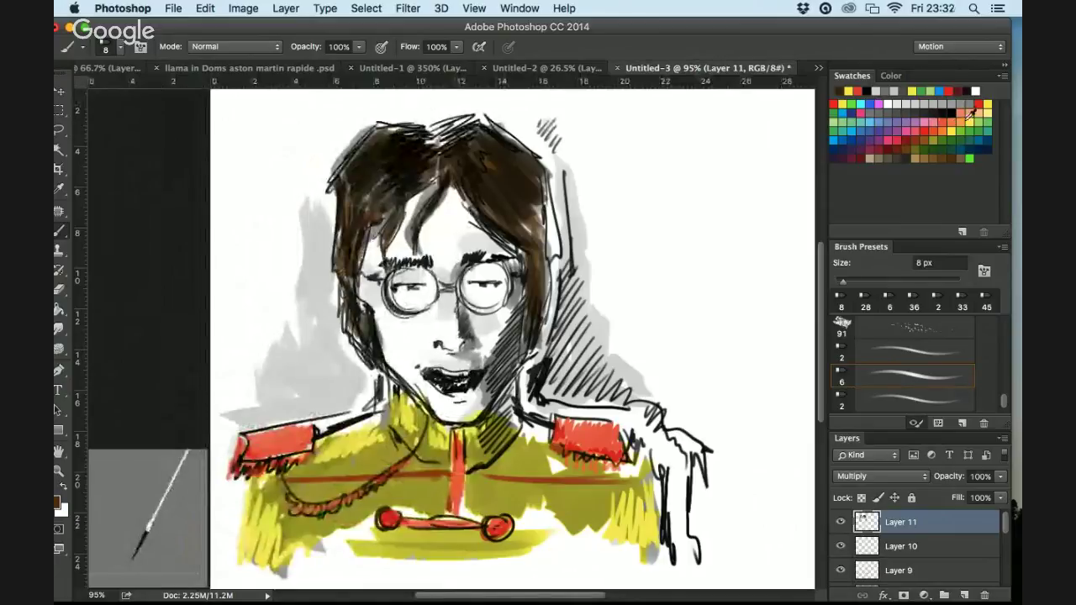
pyautogui.click(981, 111)
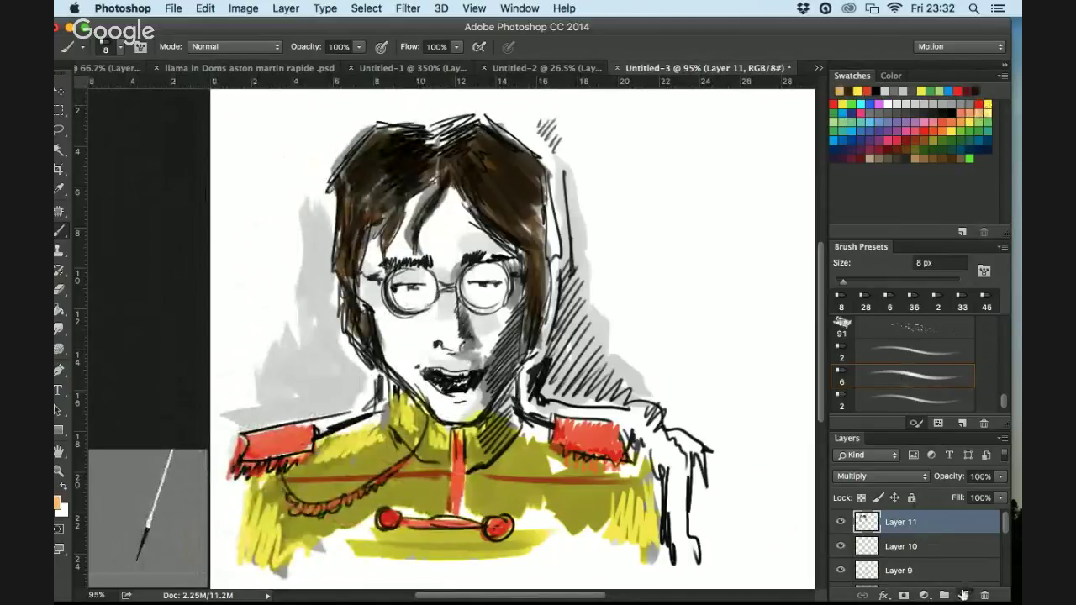
pyautogui.click(963, 594)
pyautogui.click(902, 476)
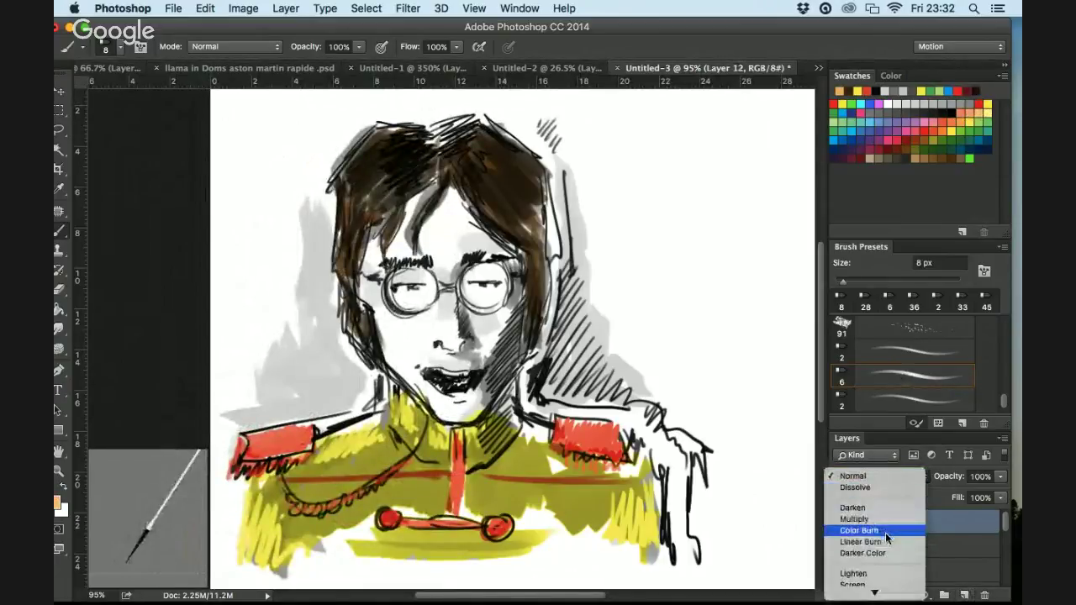
pyautogui.click(880, 530)
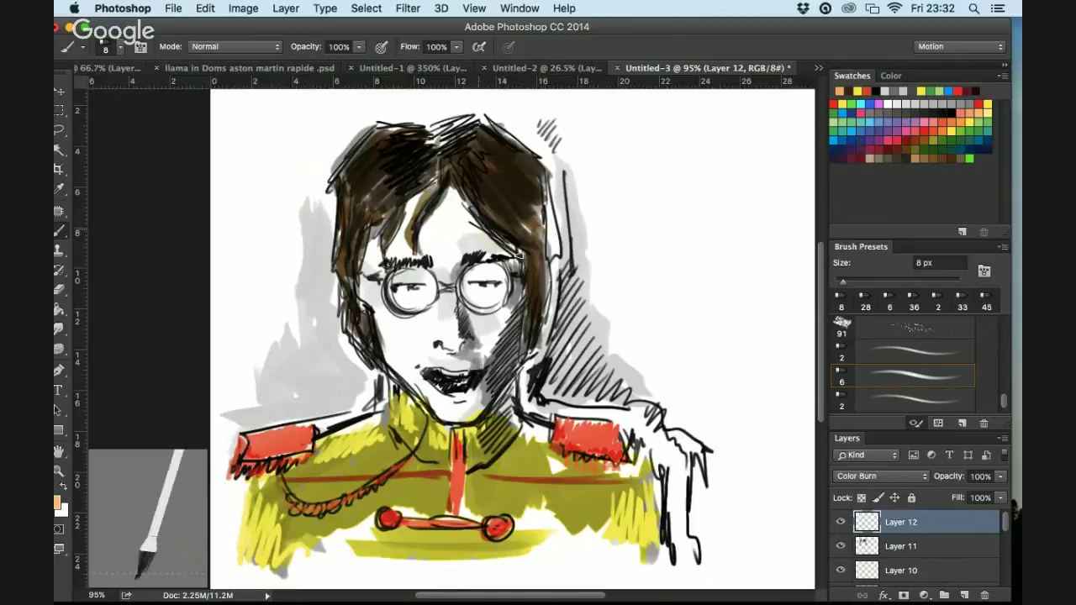
pyautogui.moveTo(519, 331); pyautogui.dragTo(498, 388)
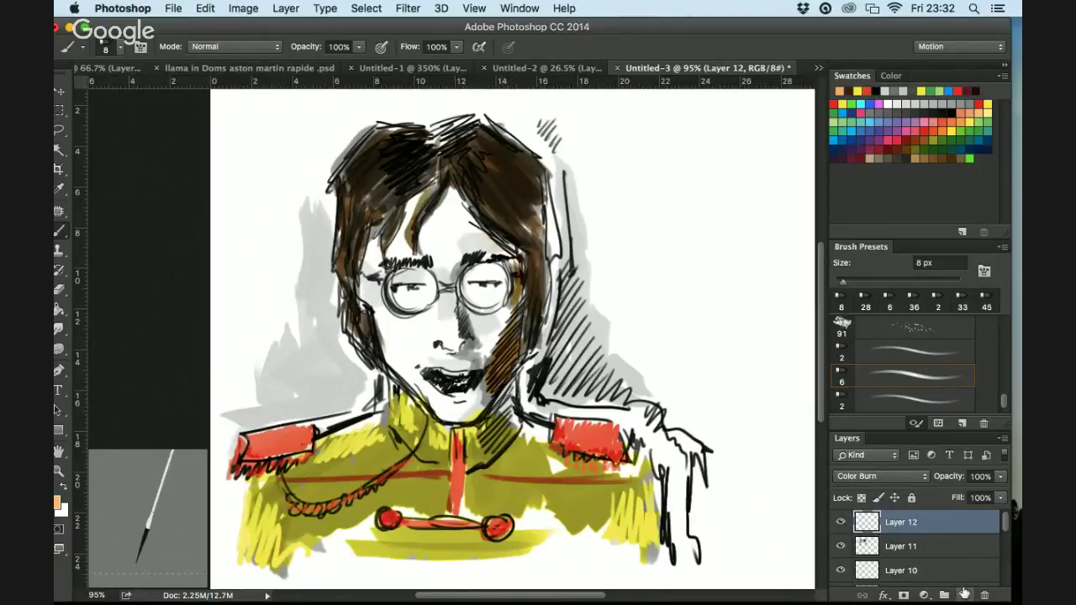
# On a new Normal layer directly above Layer 11, hatch peach skin tone on the forehead, under the glasses, and on the right cheek and chin
pyautogui.click(930, 546)
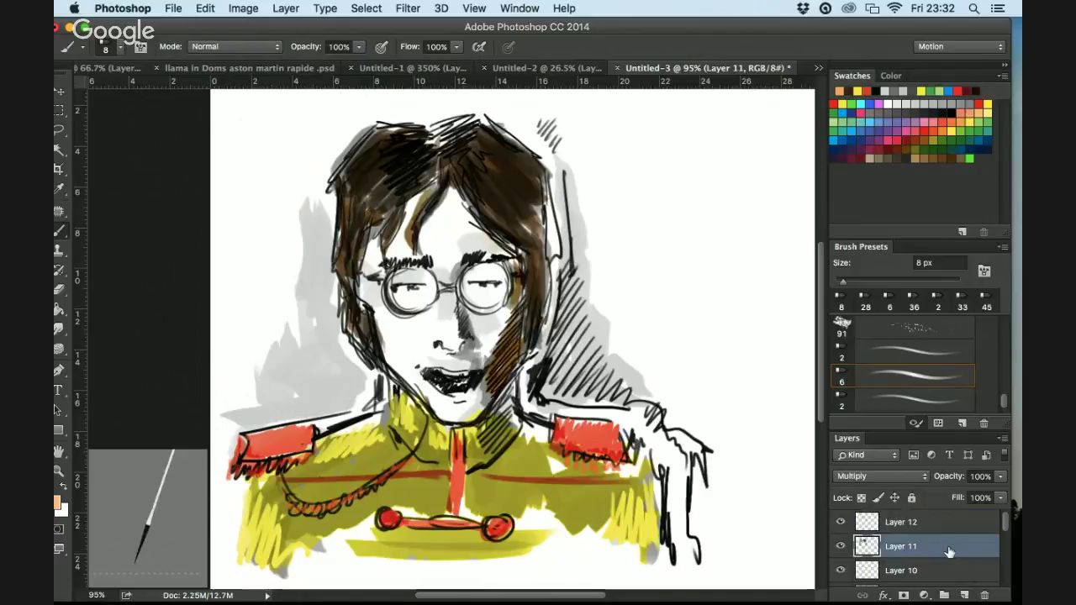
pyautogui.click(966, 595)
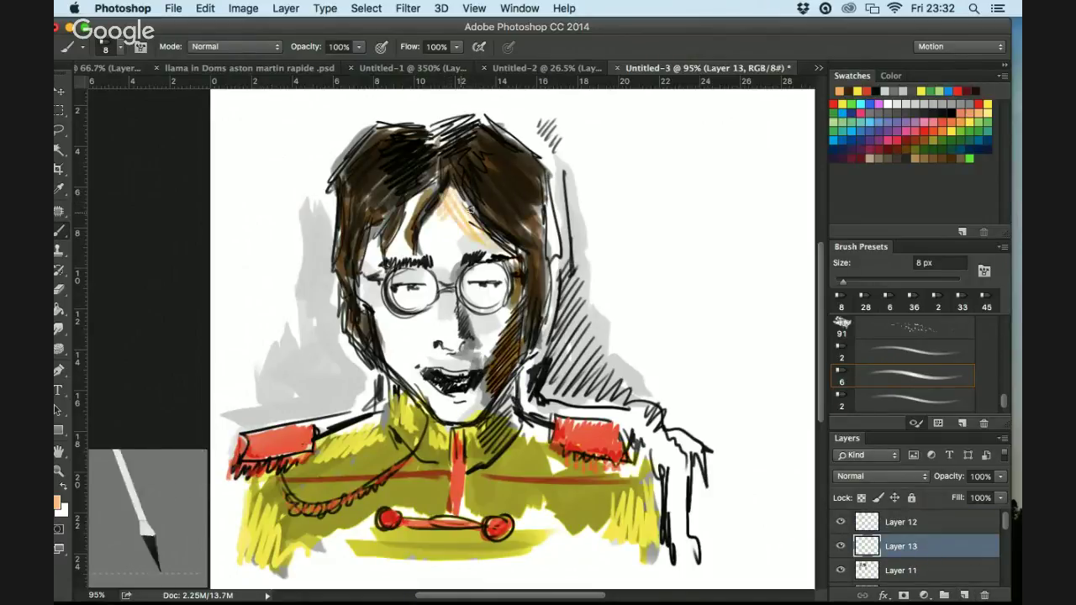
pyautogui.moveTo(454, 221); pyautogui.dragTo(497, 252)
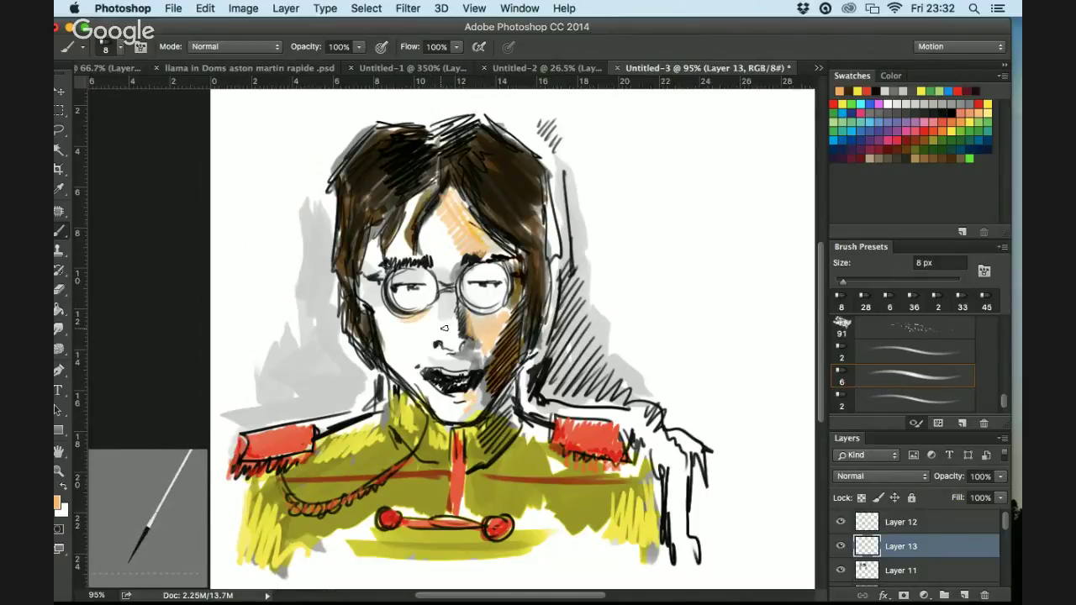
# On a new Color layer above Layer 12, tint the nose bridge, grey cheek shadow and chin with peach
pyautogui.click(923, 525)
pyautogui.click(965, 594)
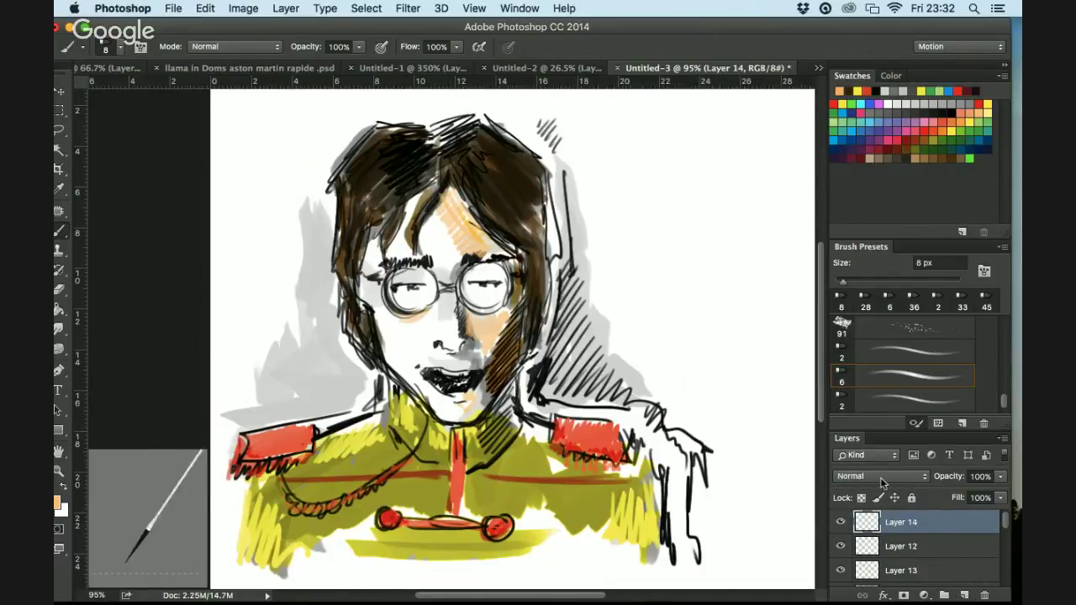
pyautogui.click(881, 476)
pyautogui.scroll(-3, 874, 588)
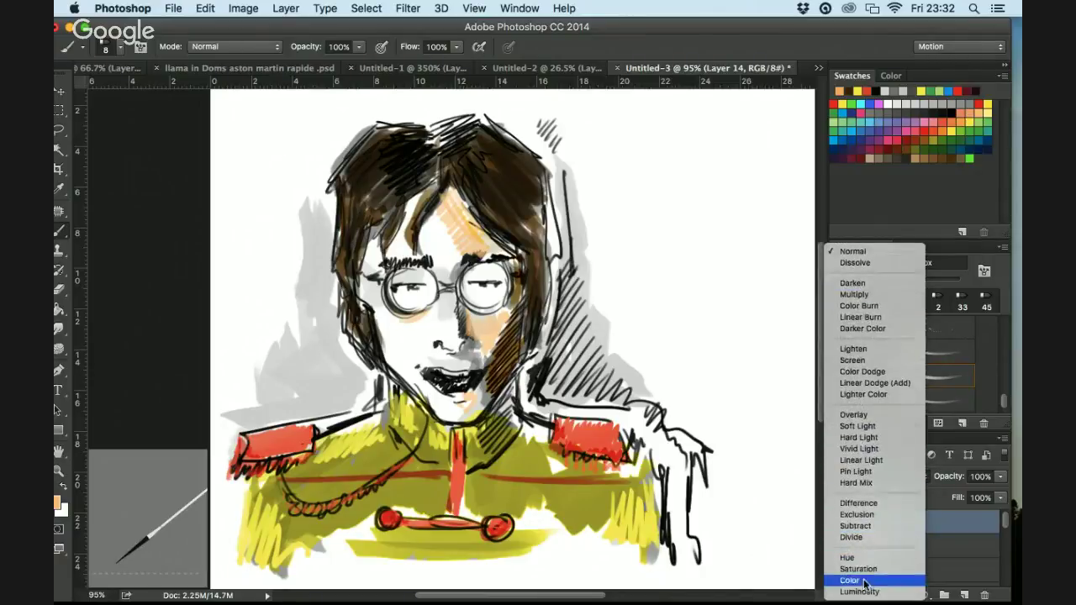
pyautogui.click(851, 580)
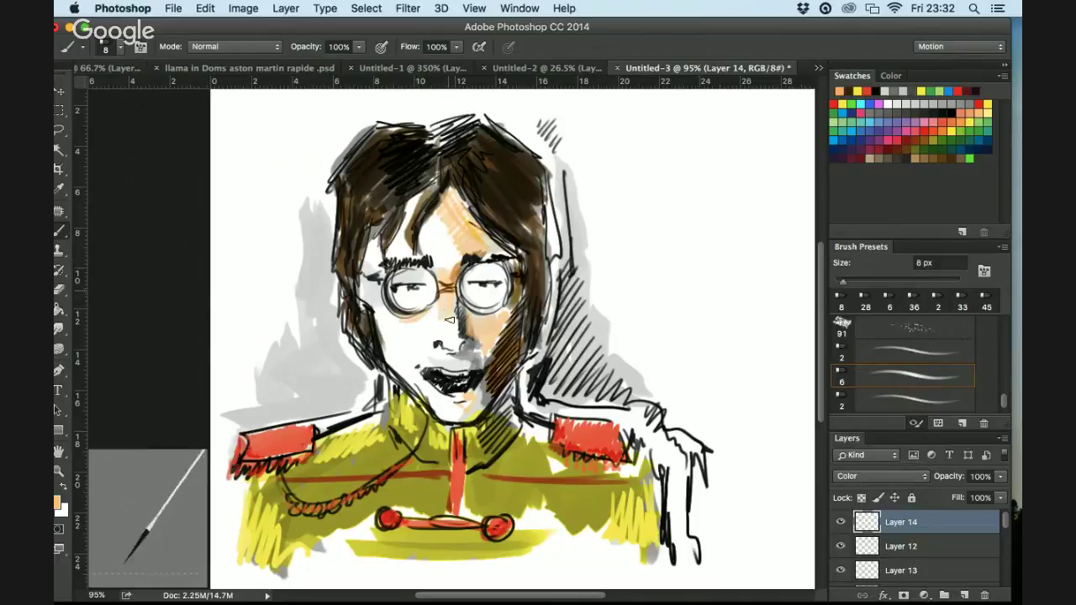
pyautogui.moveTo(458, 324); pyautogui.dragTo(496, 353)
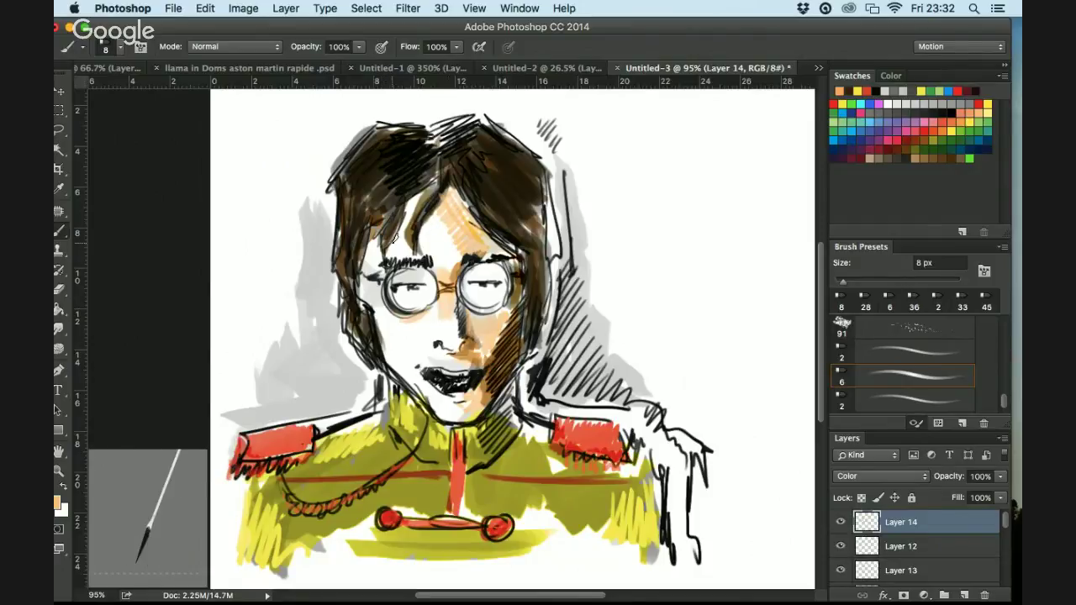
# Add a Normal layer at 37% opacity, place it below Layer 12, and brush pale peach over the lit side of the face
pyautogui.click(964, 595)
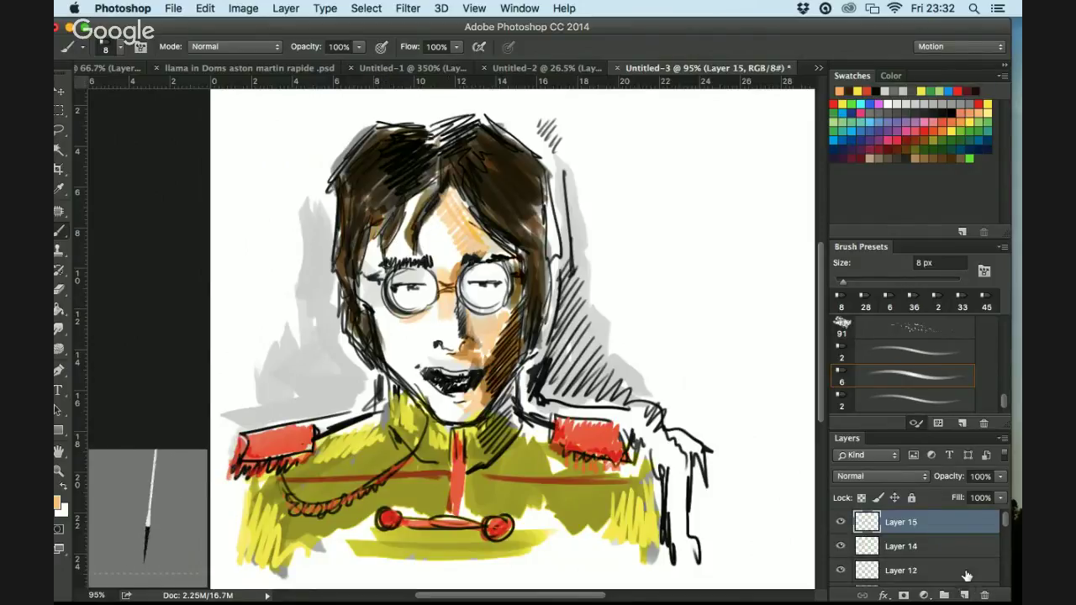
pyautogui.click(891, 480)
pyautogui.click(889, 476)
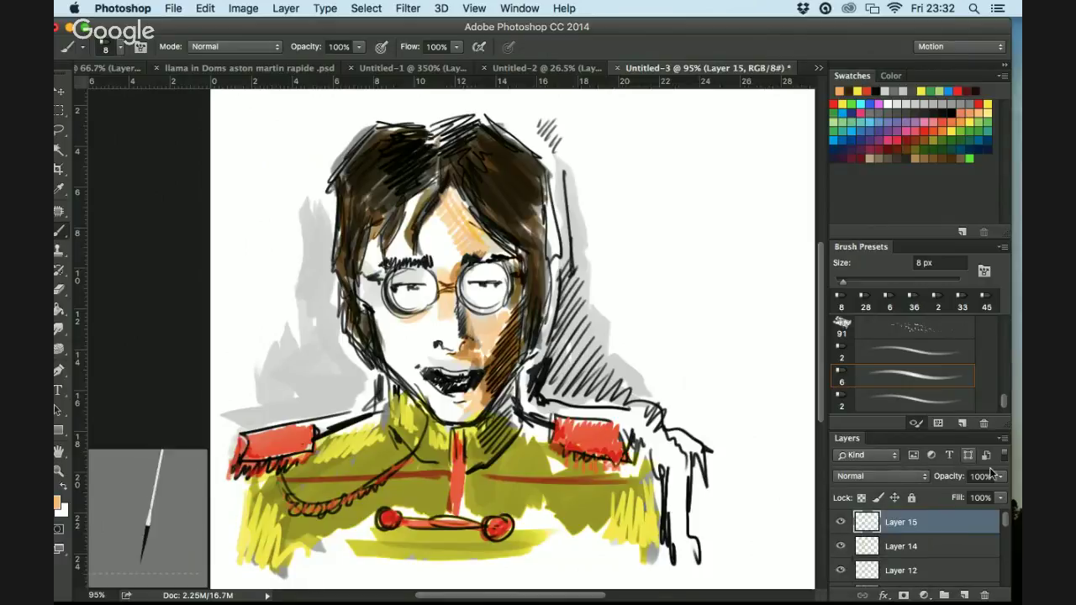
pyautogui.moveTo(1000, 479); pyautogui.dragTo(960, 496)
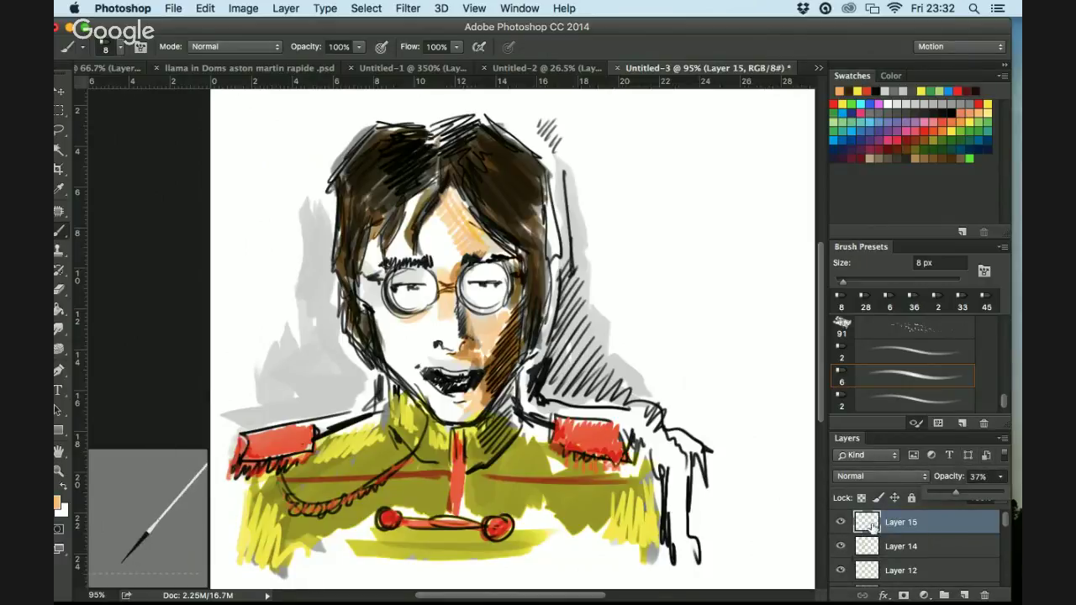
pyautogui.moveTo(872, 530); pyautogui.dragTo(873, 580)
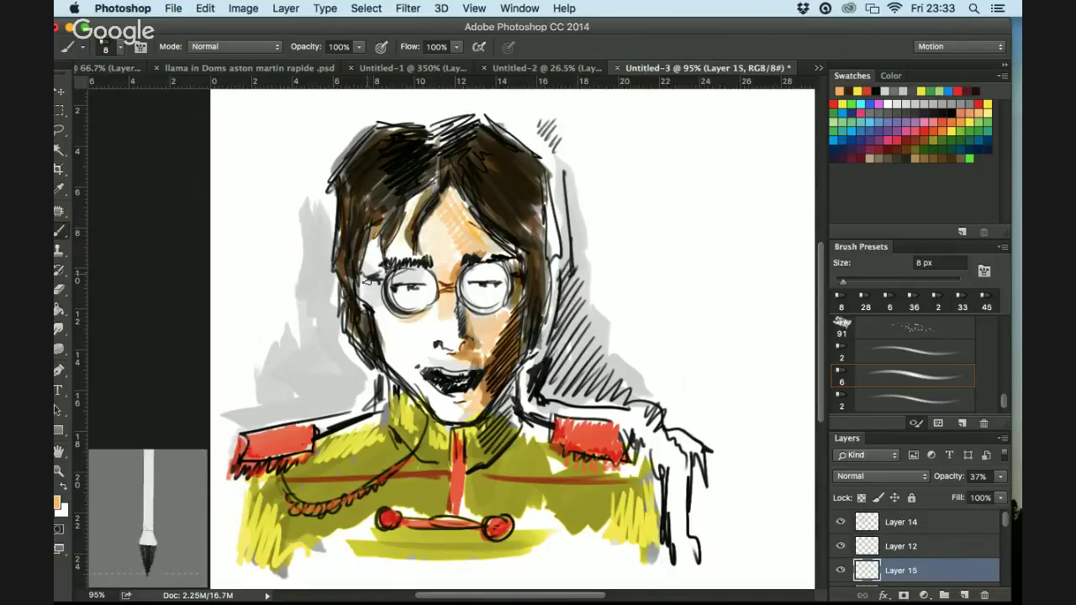
pyautogui.moveTo(381, 338); pyautogui.dragTo(421, 365)
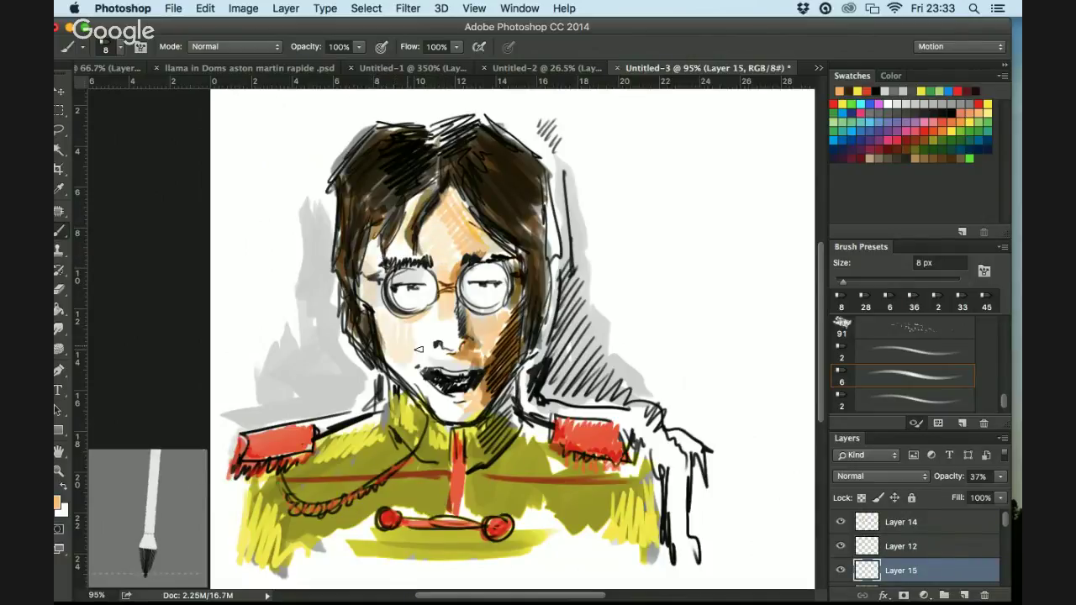
pyautogui.moveTo(416, 326)
pyautogui.mouseDown()
pyautogui.moveTo(435, 313)
pyautogui.moveTo(448, 322)
pyautogui.moveTo(431, 322)
pyautogui.moveTo(443, 358)
pyautogui.moveTo(429, 357)
pyautogui.moveTo(450, 356)
pyautogui.moveTo(445, 413)
pyautogui.moveTo(468, 384)
pyautogui.mouseUp()
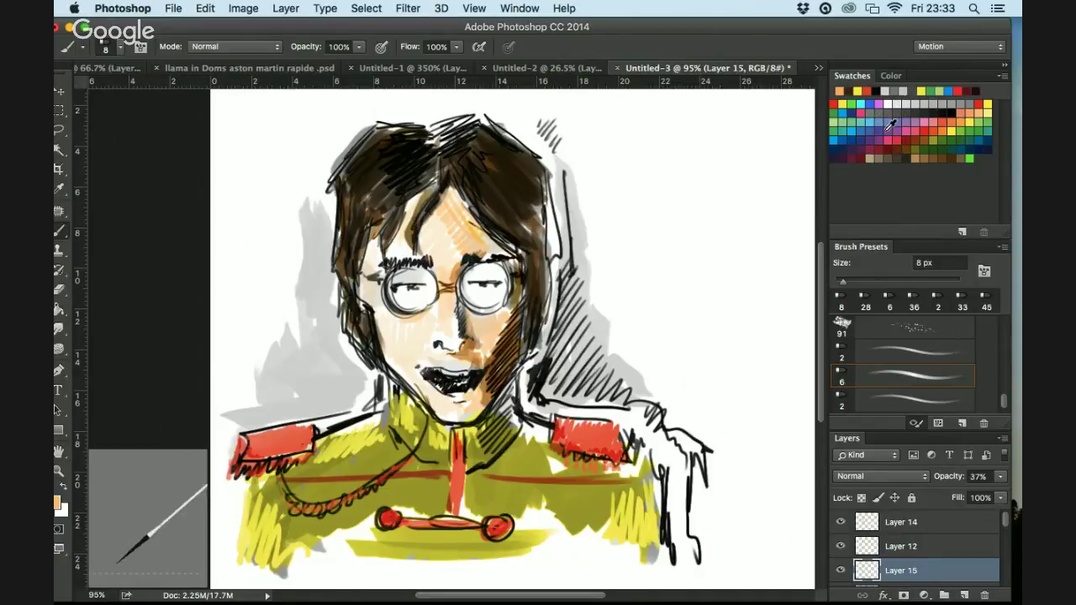
# Switch Layer 14 to Multiply and fill both round lenses of the glasses with violet-blue
pyautogui.click(888, 126)
pyautogui.click(978, 526)
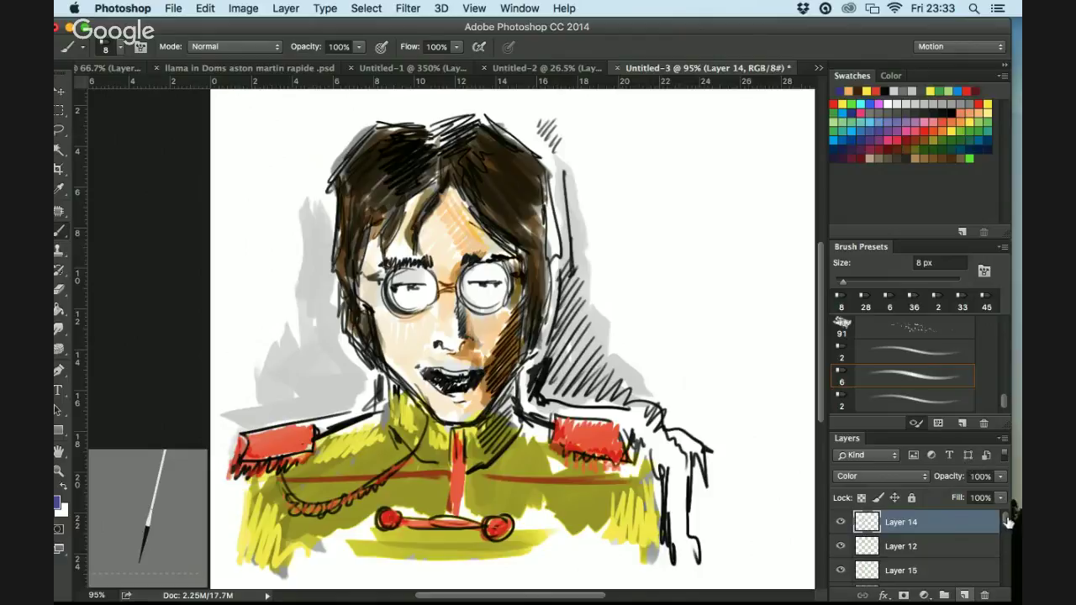
pyautogui.click(888, 476)
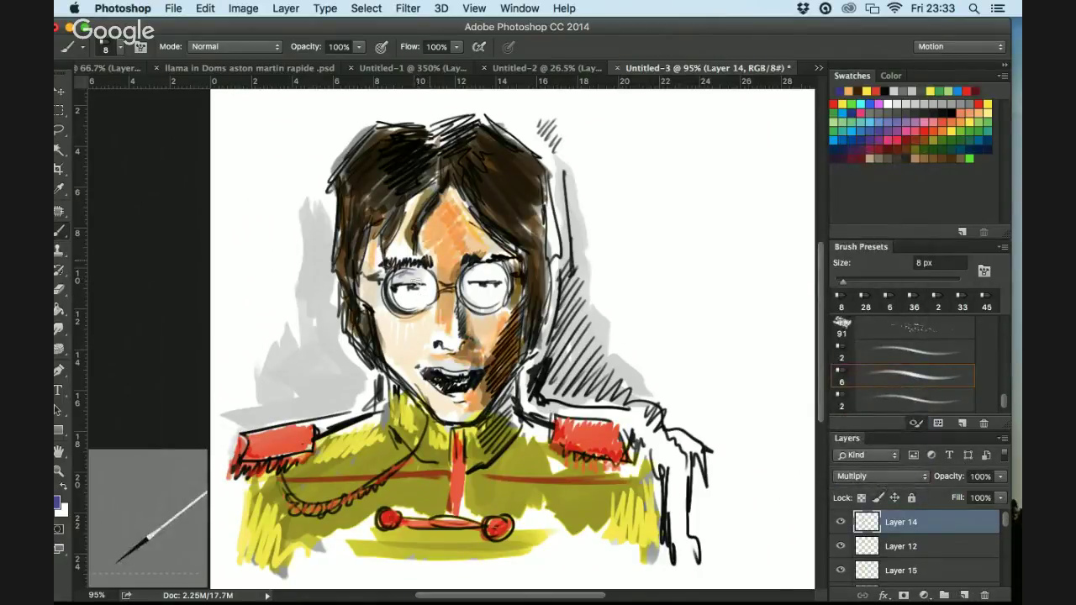
pyautogui.moveTo(408, 286)
pyautogui.mouseDown()
pyautogui.moveTo(408, 298)
pyautogui.moveTo(510, 288)
pyautogui.moveTo(475, 294)
pyautogui.moveTo(496, 281)
pyautogui.moveTo(487, 265)
pyautogui.moveTo(508, 273)
pyautogui.mouseUp()
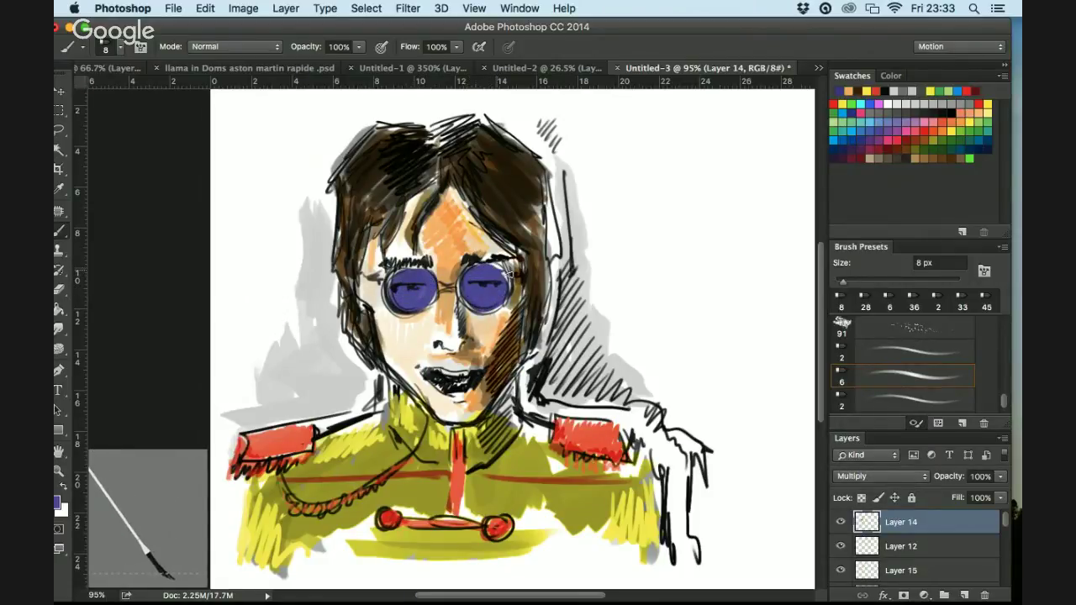
# Paint white glints across both violet-blue lenses and over the eyes behind them
pyautogui.press('x')
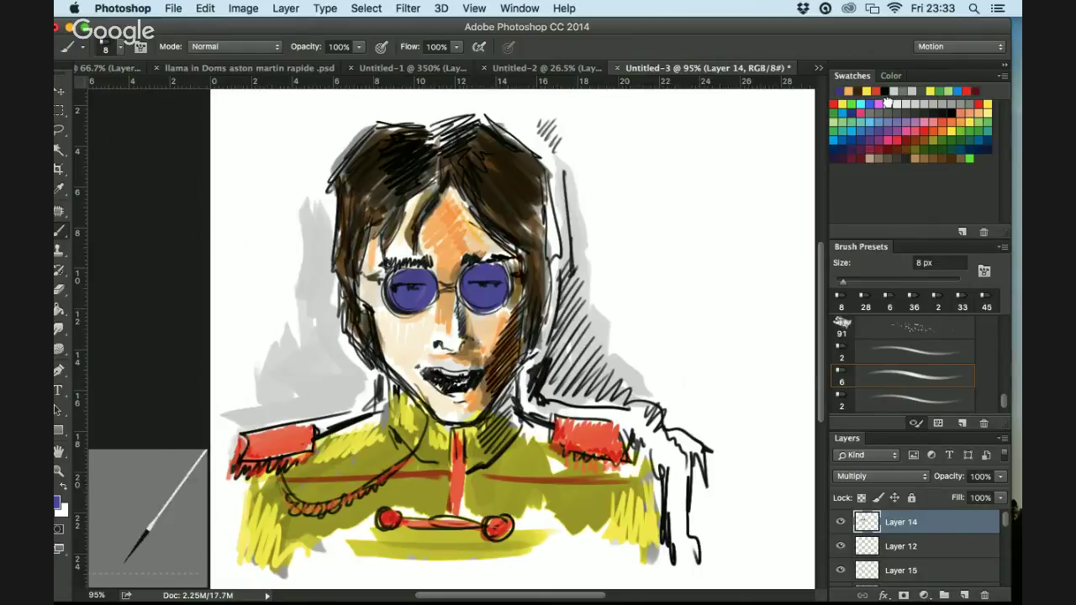
pyautogui.moveTo(412, 274); pyautogui.dragTo(400, 290)
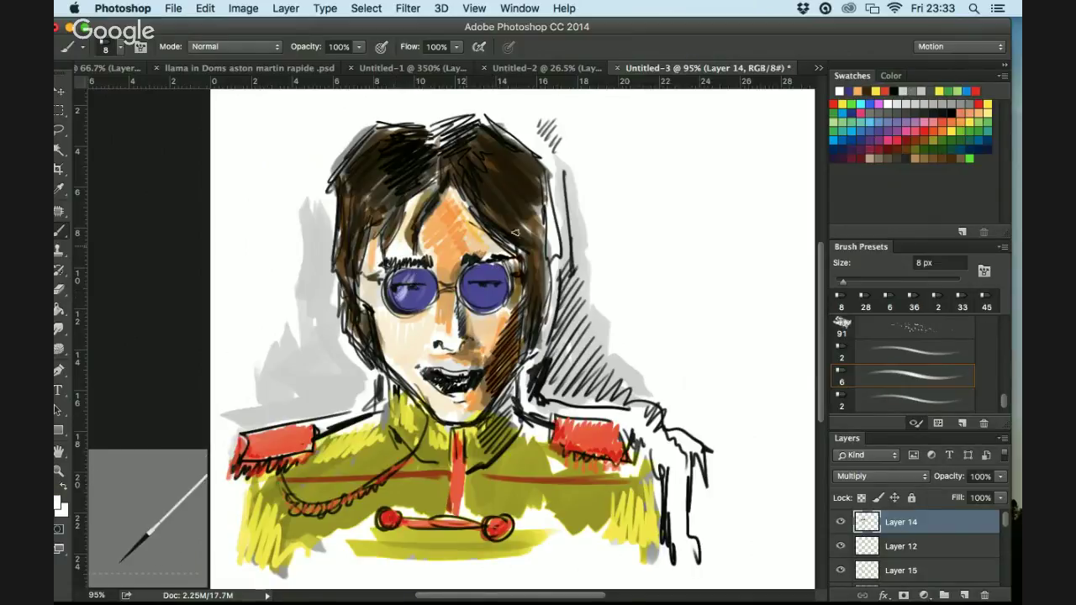
pyautogui.moveTo(493, 291); pyautogui.dragTo(485, 280)
pyautogui.moveTo(397, 288); pyautogui.dragTo(501, 286)
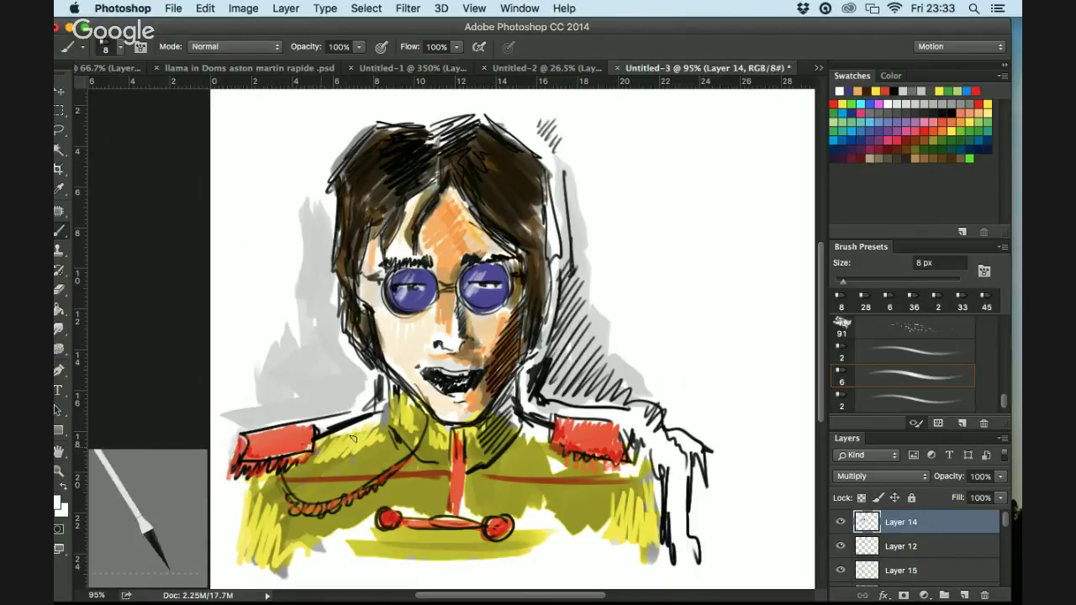
# Add a Multiply layer above Layer 14, choose light sky blue as the paint colour, and set the brush size to 51 px
pyautogui.click(964, 596)
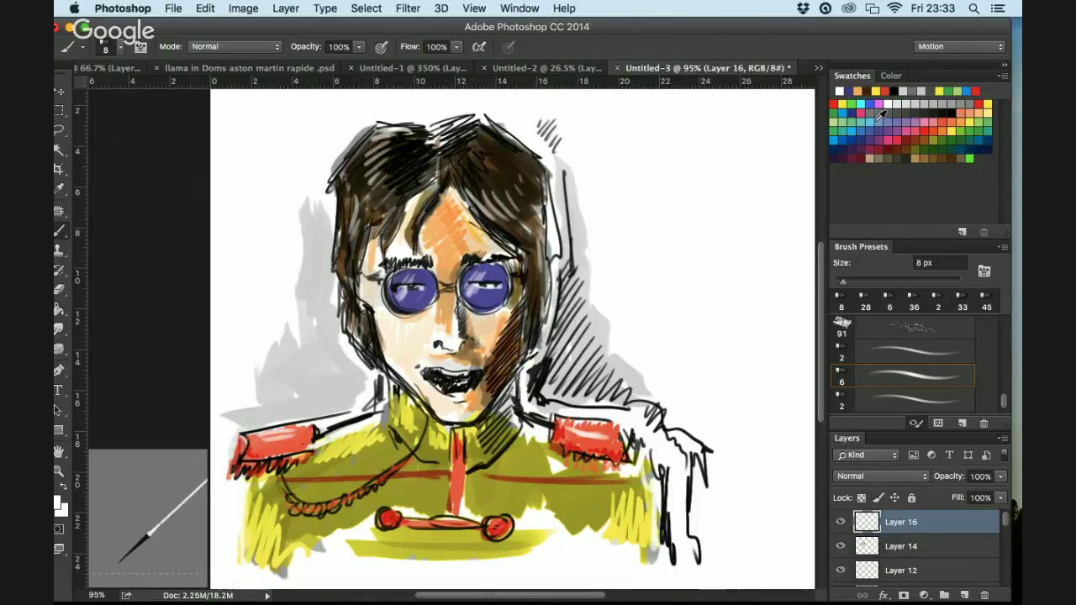
pyautogui.click(873, 114)
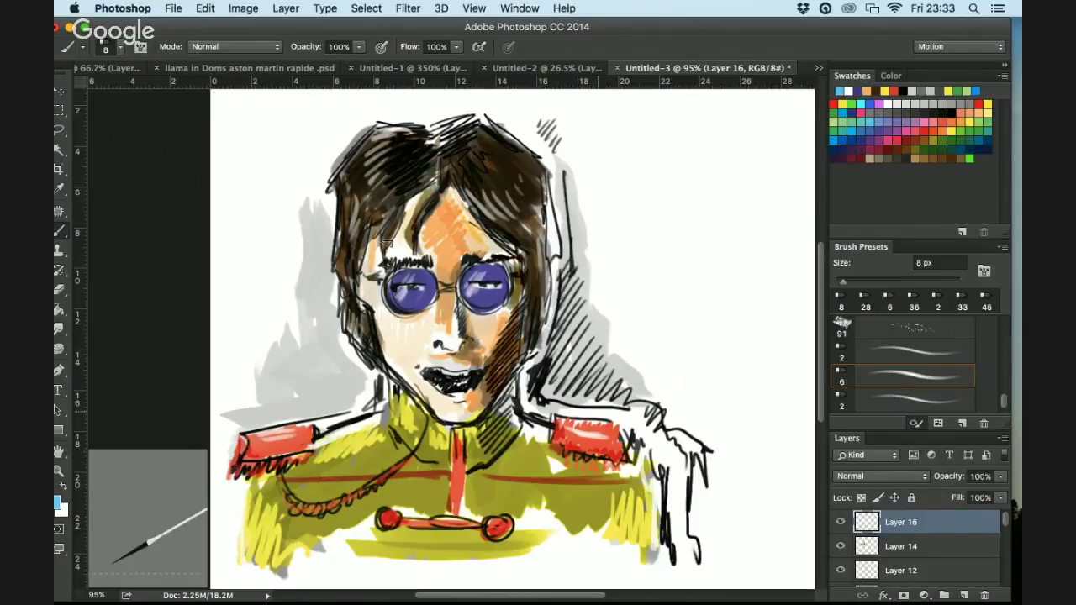
pyautogui.click(122, 51)
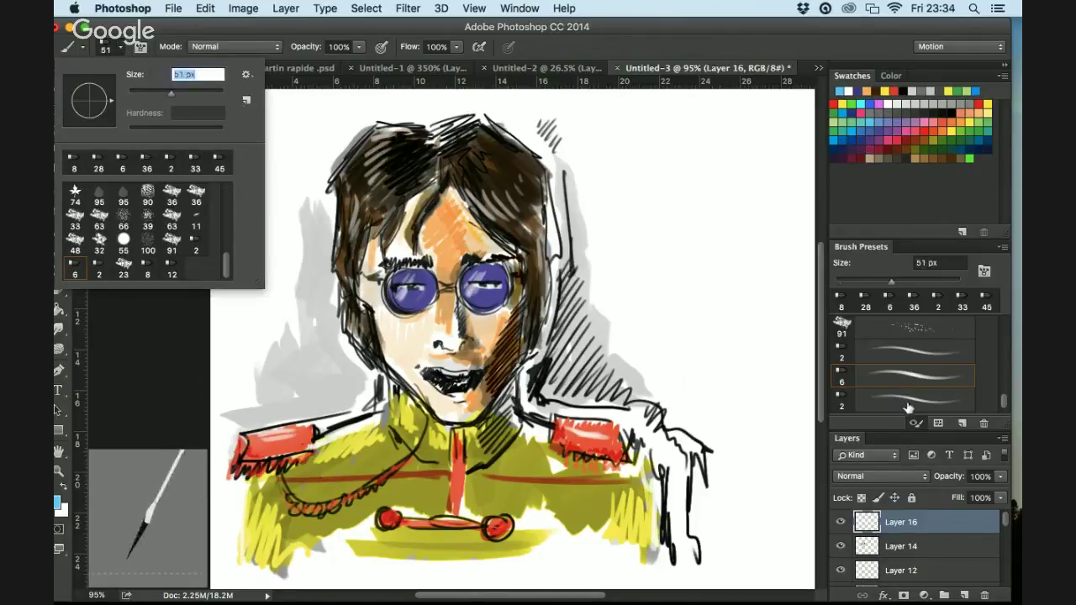
pyautogui.press('Return')
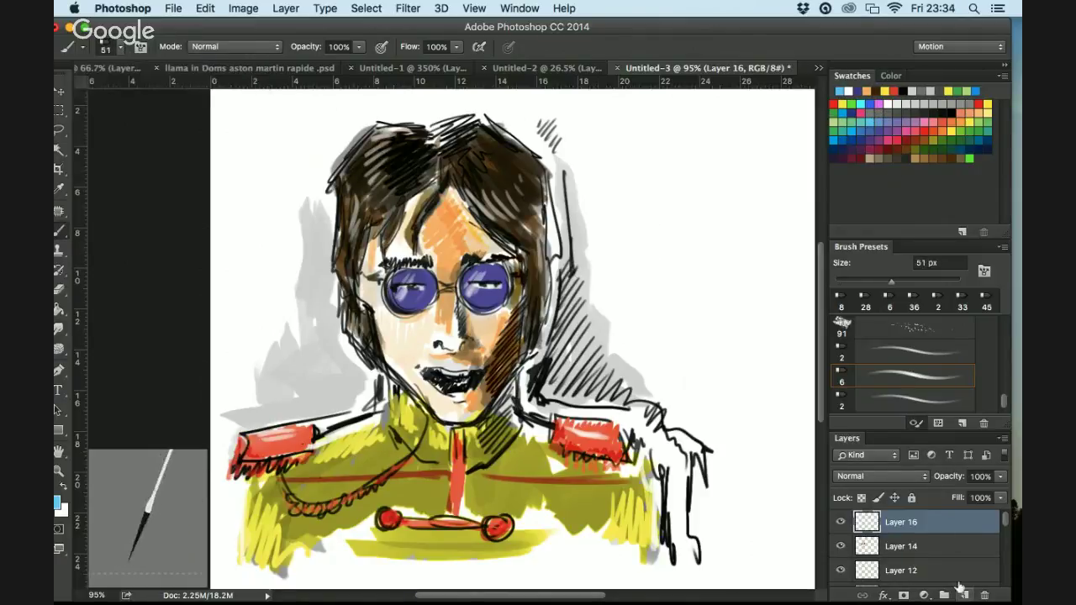
pyautogui.click(879, 480)
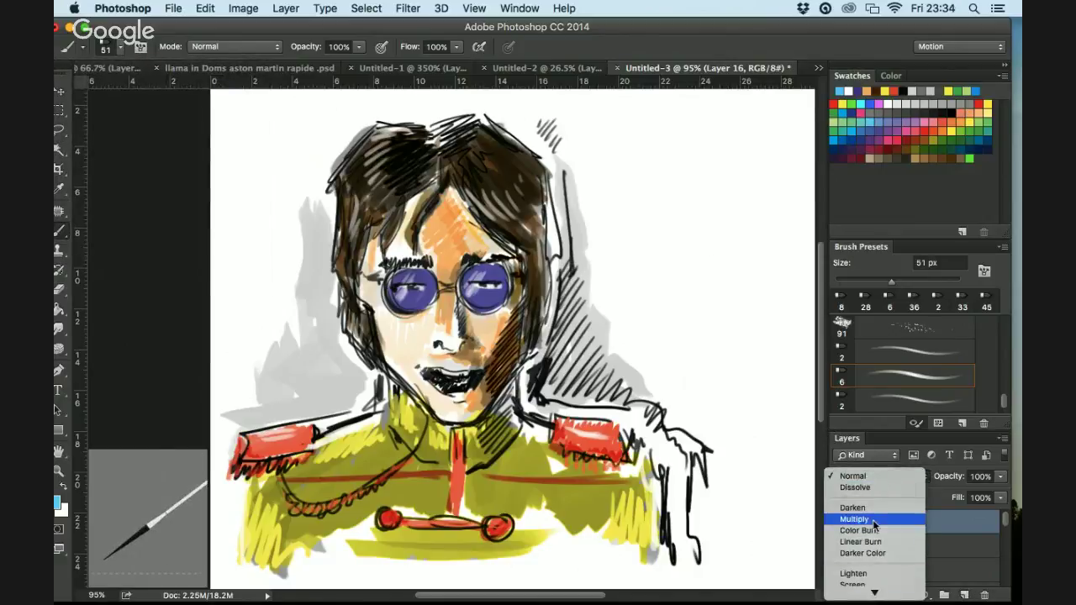
pyautogui.click(872, 519)
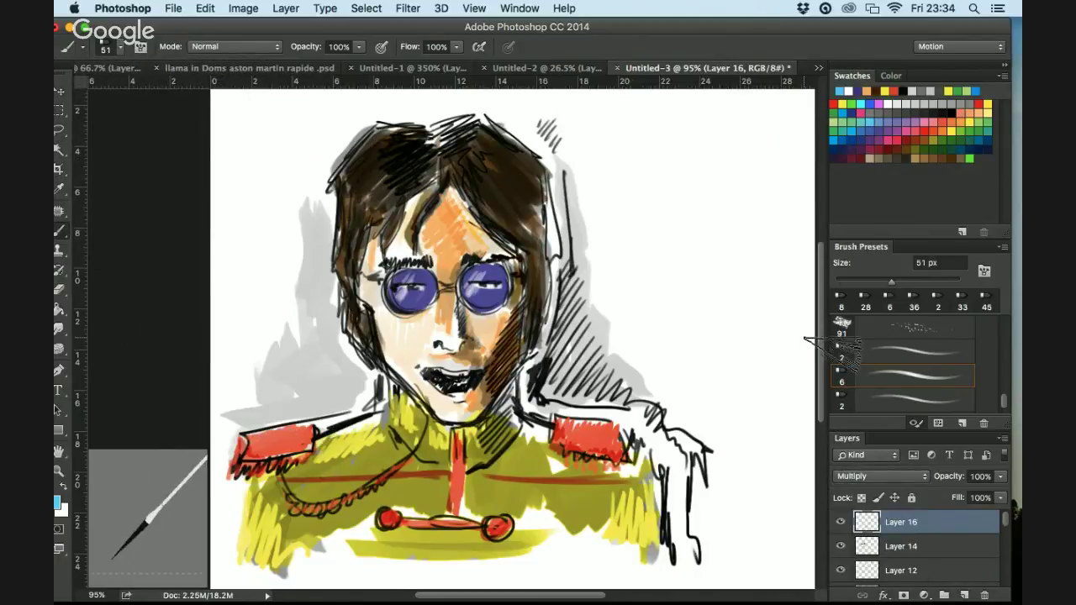
pyautogui.press('super+z')
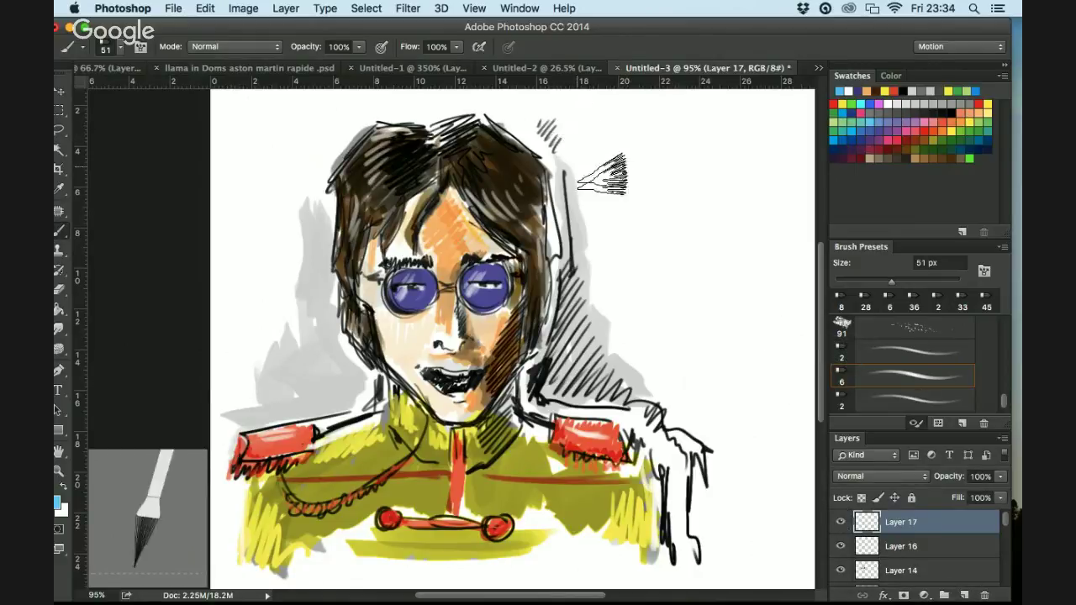
# On a new Normal layer above Layer 16, block in the background on both sides of the figure with broad light-blue strokes
pyautogui.moveTo(601, 176)
pyautogui.mouseDown()
pyautogui.moveTo(603, 147)
pyautogui.moveTo(603, 271)
pyautogui.moveTo(591, 278)
pyautogui.moveTo(580, 345)
pyautogui.moveTo(592, 262)
pyautogui.moveTo(580, 382)
pyautogui.mouseUp()
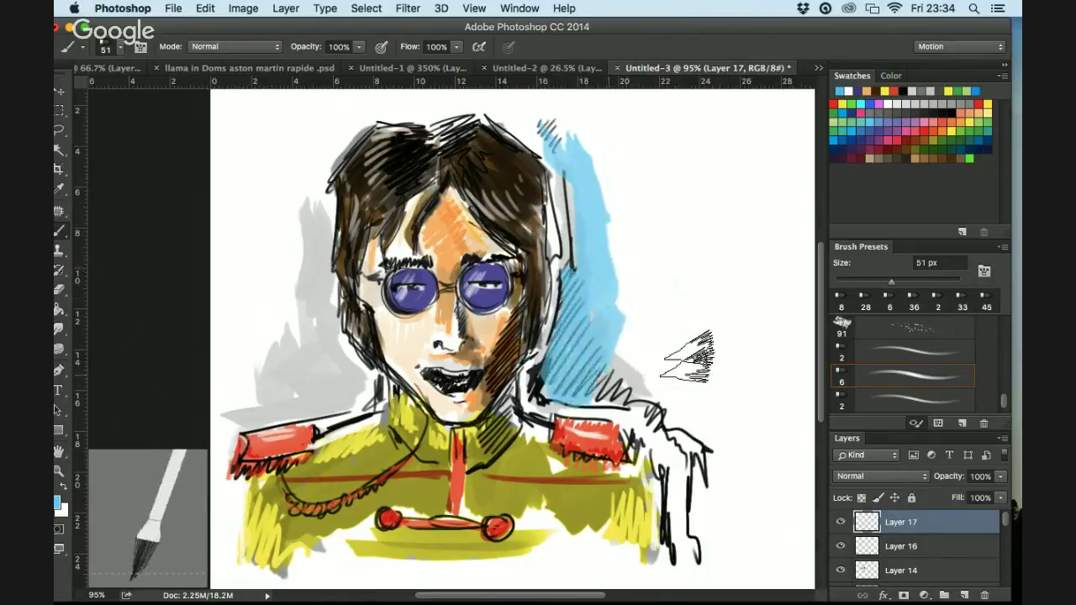
pyautogui.moveTo(687, 357)
pyautogui.mouseDown()
pyautogui.moveTo(666, 374)
pyautogui.moveTo(683, 371)
pyautogui.moveTo(744, 427)
pyautogui.moveTo(747, 451)
pyautogui.moveTo(732, 420)
pyautogui.moveTo(704, 410)
pyautogui.moveTo(725, 454)
pyautogui.moveTo(729, 525)
pyautogui.moveTo(771, 399)
pyautogui.moveTo(776, 518)
pyautogui.moveTo(796, 454)
pyautogui.moveTo(758, 391)
pyautogui.moveTo(761, 345)
pyautogui.mouseUp()
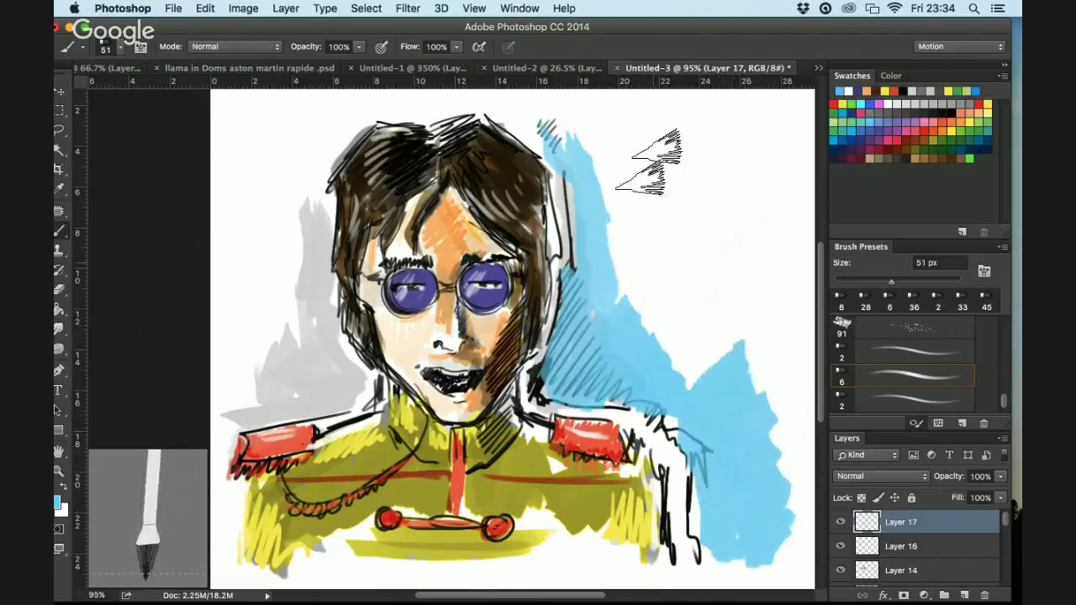
pyautogui.moveTo(652, 164)
pyautogui.mouseDown()
pyautogui.moveTo(620, 144)
pyautogui.moveTo(619, 158)
pyautogui.moveTo(629, 149)
pyautogui.mouseUp()
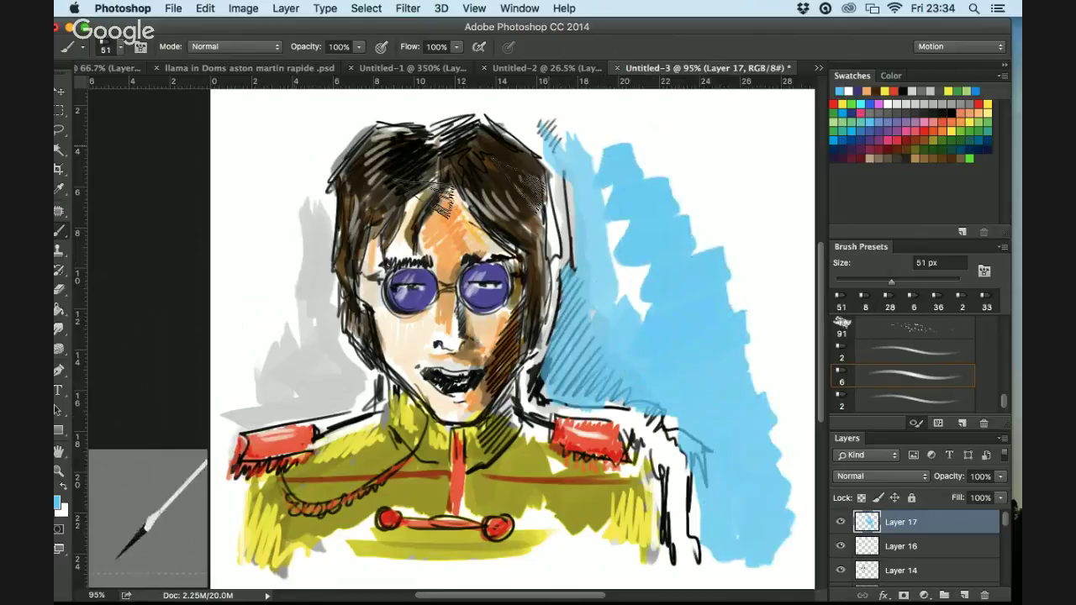
pyautogui.moveTo(294, 286); pyautogui.dragTo(302, 159)
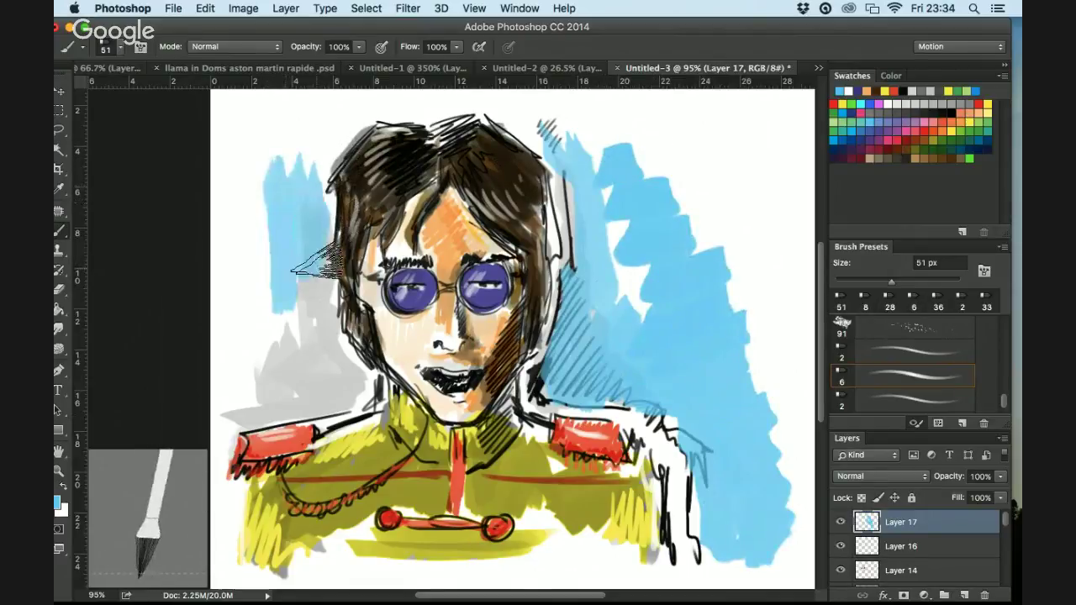
pyautogui.moveTo(318, 266)
pyautogui.mouseDown()
pyautogui.moveTo(290, 395)
pyautogui.moveTo(328, 403)
pyautogui.moveTo(345, 298)
pyautogui.moveTo(302, 345)
pyautogui.moveTo(269, 269)
pyautogui.moveTo(264, 217)
pyautogui.mouseUp()
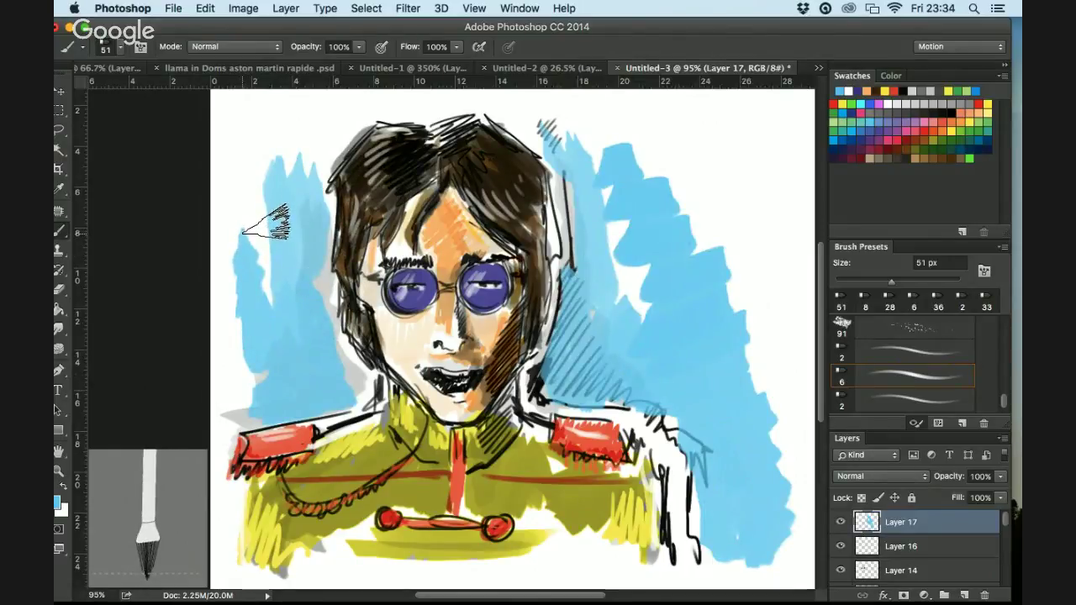
pyautogui.moveTo(285, 223); pyautogui.dragTo(277, 362)
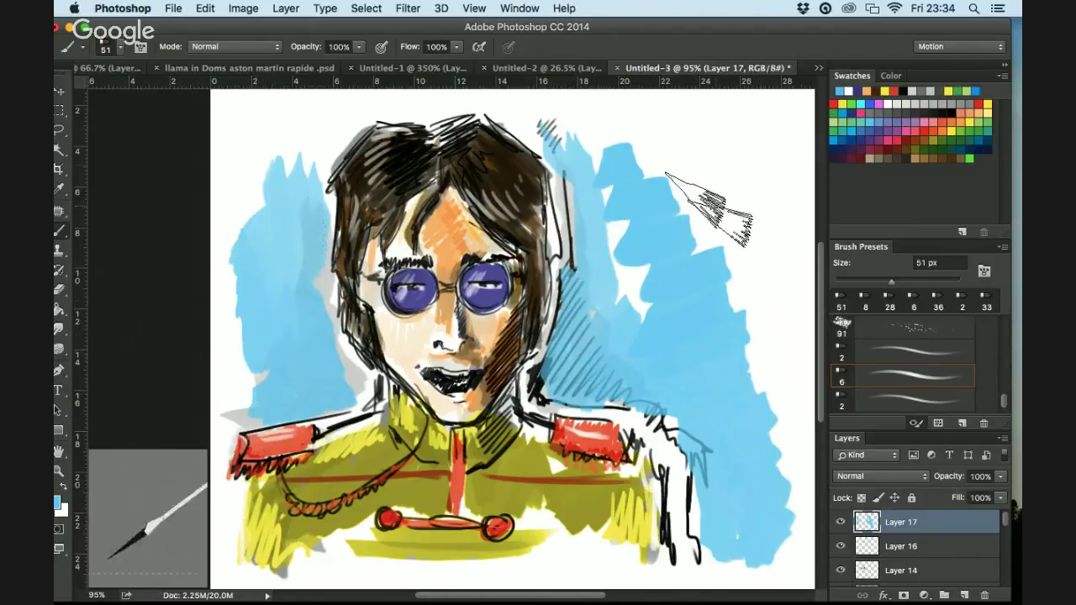
pyautogui.moveTo(696, 193)
pyautogui.mouseDown()
pyautogui.moveTo(652, 202)
pyautogui.moveTo(639, 231)
pyautogui.moveTo(663, 242)
pyautogui.moveTo(751, 234)
pyautogui.moveTo(724, 337)
pyautogui.moveTo(751, 338)
pyautogui.moveTo(799, 401)
pyautogui.moveTo(811, 391)
pyautogui.moveTo(639, 318)
pyautogui.mouseUp()
# Reduce the brush to 11 px and fill background gaps beside the hair, above the shoulder and around the upper hatching with light blue
pyautogui.press('[')
pyautogui.press('[')
pyautogui.press('[')
pyautogui.press('[')
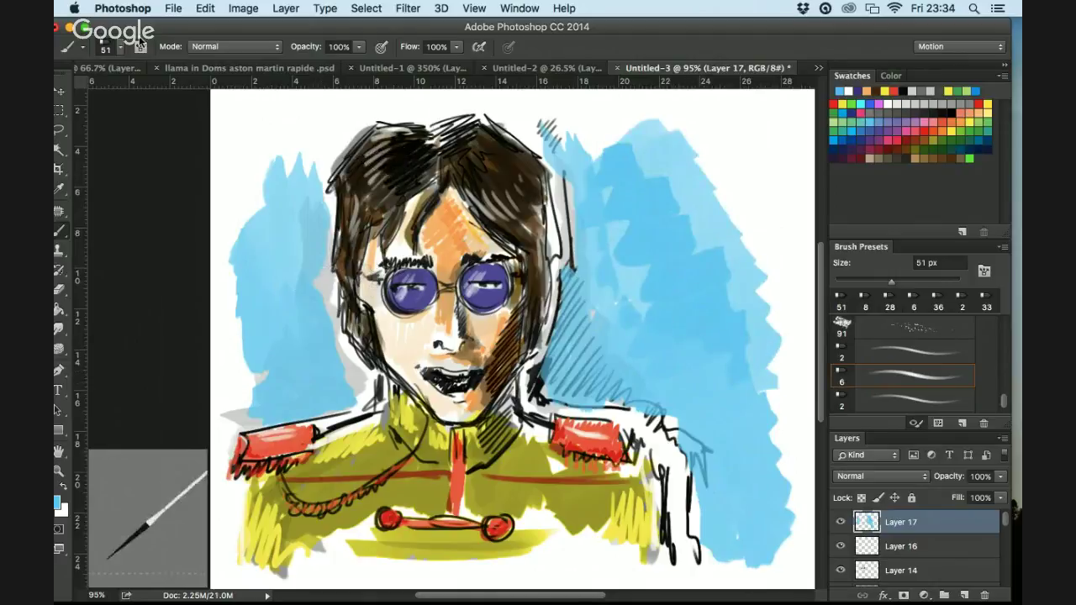
pyautogui.click(118, 47)
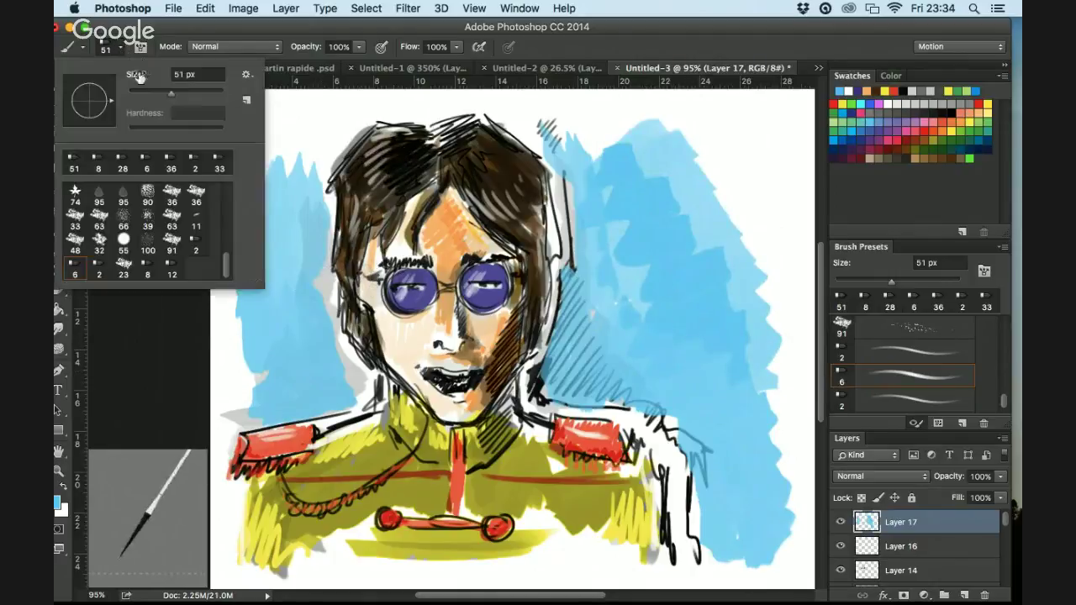
pyautogui.click(328, 187)
pyautogui.moveTo(330, 282)
pyautogui.mouseDown()
pyautogui.moveTo(362, 382)
pyautogui.moveTo(359, 352)
pyautogui.mouseUp()
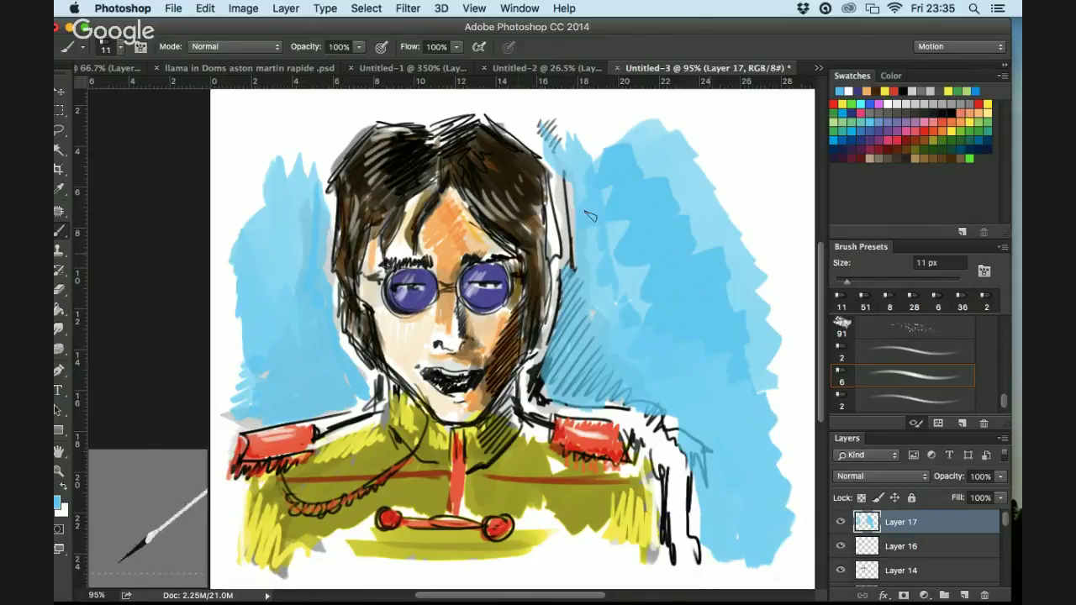
pyautogui.moveTo(530, 118)
pyautogui.mouseDown()
pyautogui.moveTo(561, 117)
pyautogui.moveTo(615, 147)
pyautogui.mouseUp()
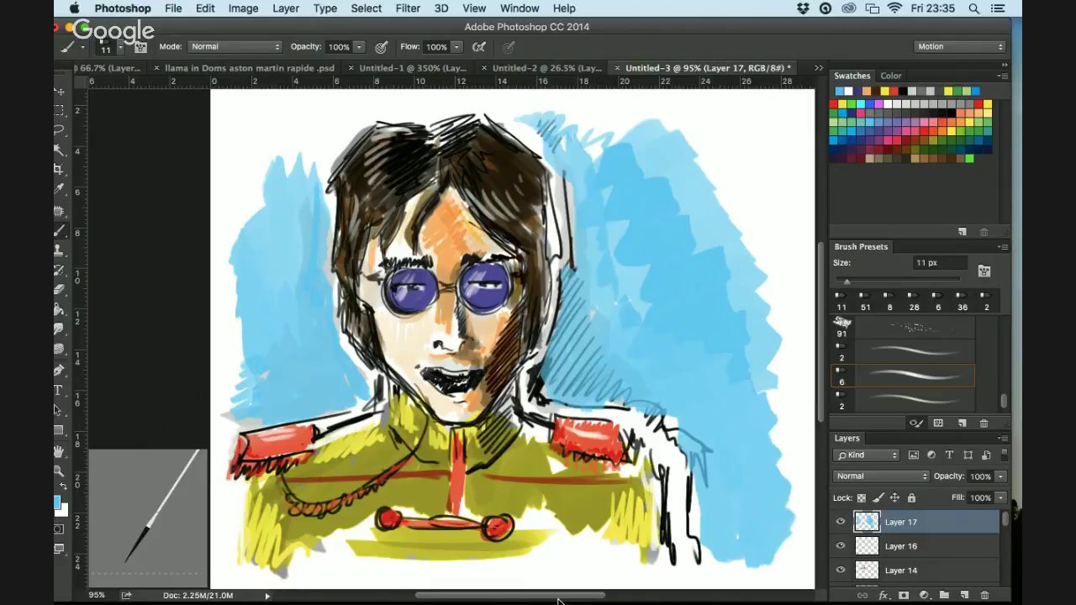
# Add a layer above Layer 17 and hand-letter "ROAD STUDIOS" in black on two lines beside the head, using the 11 px brush
pyautogui.moveTo(559, 600); pyautogui.dragTo(579, 599)
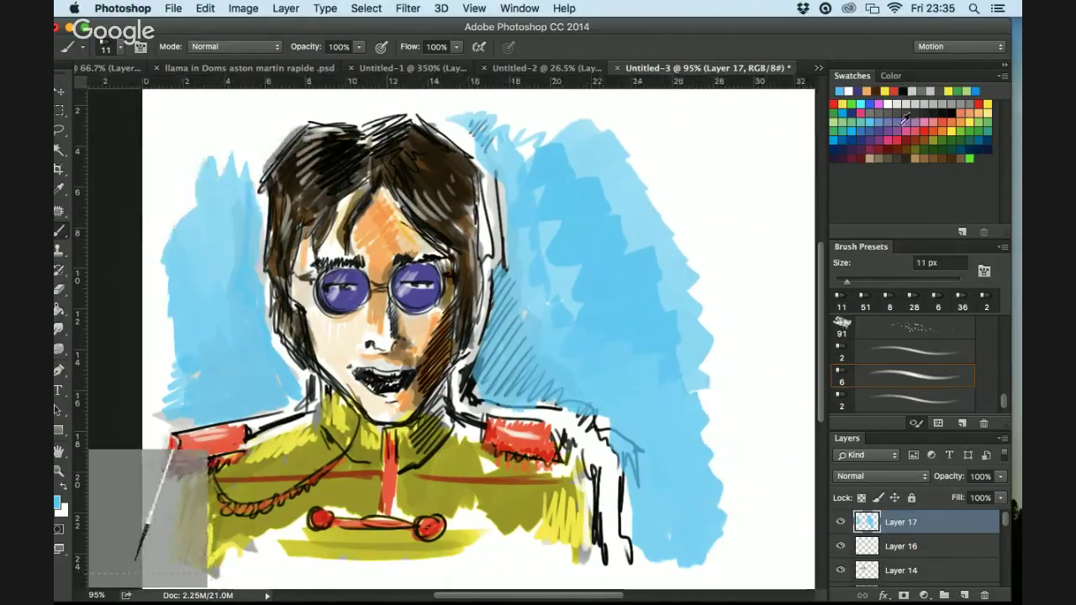
pyautogui.press('d')
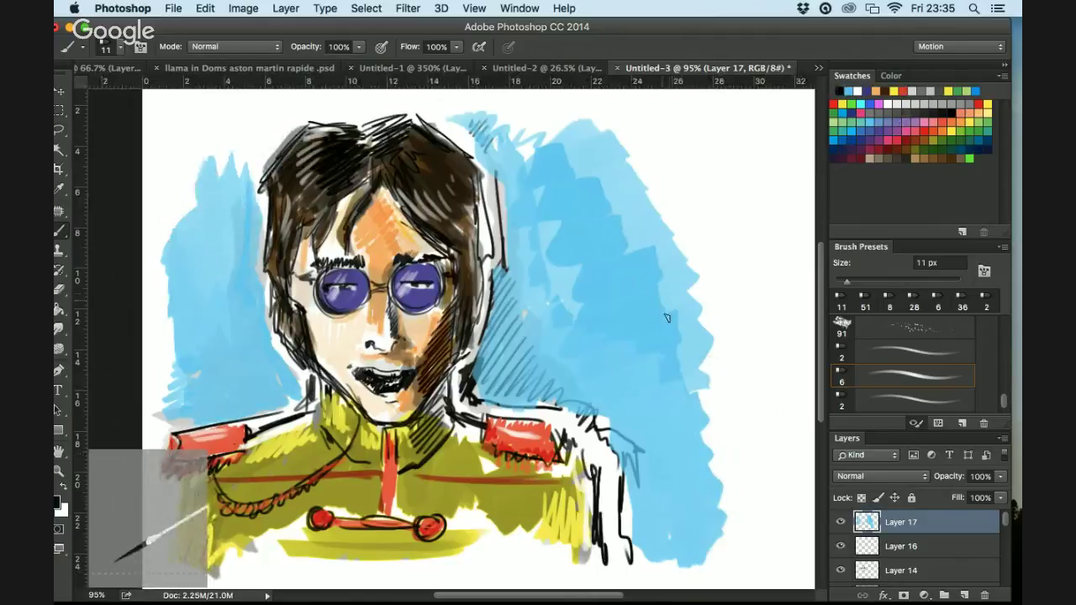
pyautogui.scroll(2, 663, 317)
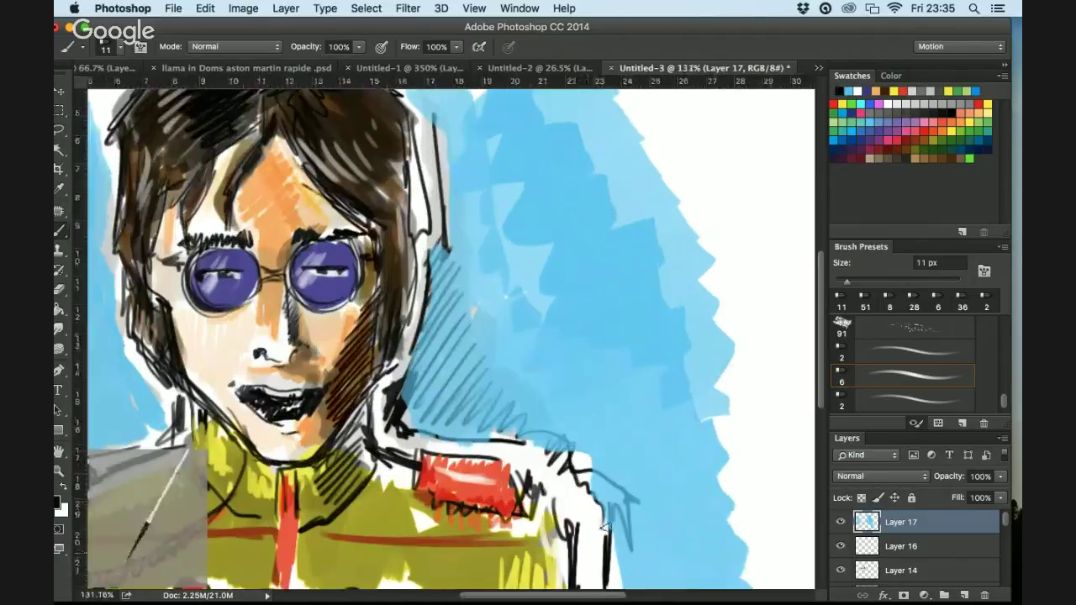
pyautogui.scroll(-2, 735, 368)
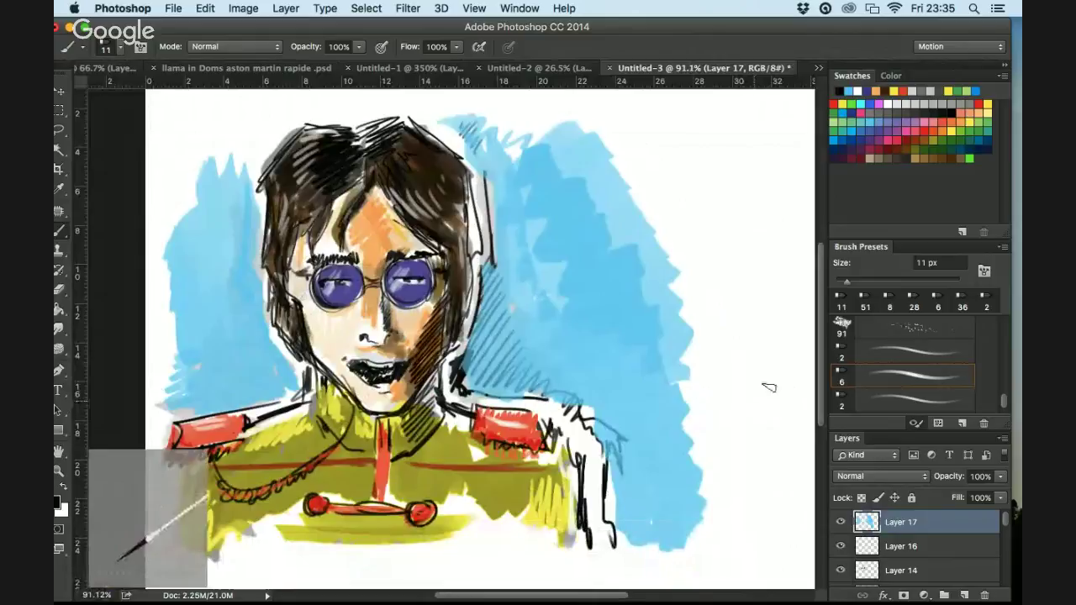
pyautogui.hscroll(1, 602, 593)
pyautogui.hscroll(3, 609, 598)
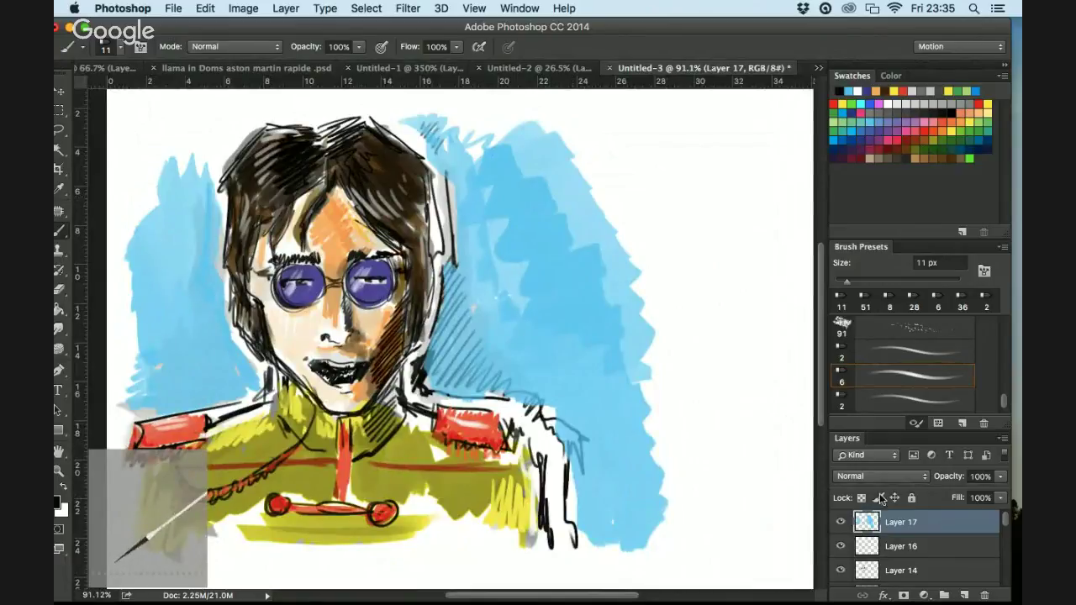
pyautogui.click(965, 596)
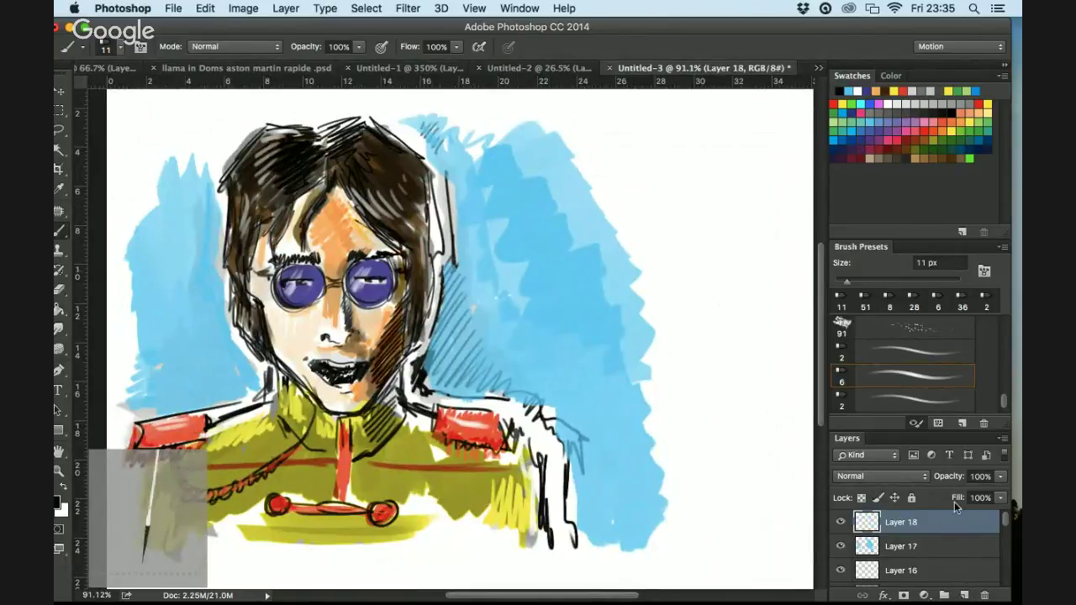
pyautogui.moveTo(512, 204)
pyautogui.mouseDown()
pyautogui.moveTo(521, 145)
pyautogui.moveTo(534, 144)
pyautogui.moveTo(562, 178)
pyautogui.moveTo(555, 162)
pyautogui.mouseUp()
pyautogui.moveTo(592, 131)
pyautogui.mouseDown()
pyautogui.moveTo(568, 210)
pyautogui.moveTo(598, 195)
pyautogui.mouseUp()
pyautogui.moveTo(611, 148)
pyautogui.mouseDown()
pyautogui.moveTo(613, 186)
pyautogui.moveTo(562, 261)
pyautogui.mouseUp()
pyautogui.moveTo(604, 217)
pyautogui.mouseDown()
pyautogui.moveTo(633, 213)
pyautogui.moveTo(618, 260)
pyautogui.mouseUp()
pyautogui.moveTo(641, 235)
pyautogui.mouseDown()
pyautogui.moveTo(658, 235)
pyautogui.moveTo(662, 261)
pyautogui.mouseUp()
pyautogui.moveTo(665, 236)
pyautogui.mouseDown()
pyautogui.moveTo(664, 259)
pyautogui.moveTo(703, 240)
pyautogui.mouseUp()
pyautogui.moveTo(728, 235)
pyautogui.mouseDown()
pyautogui.moveTo(715, 256)
pyautogui.moveTo(750, 223)
pyautogui.mouseUp()
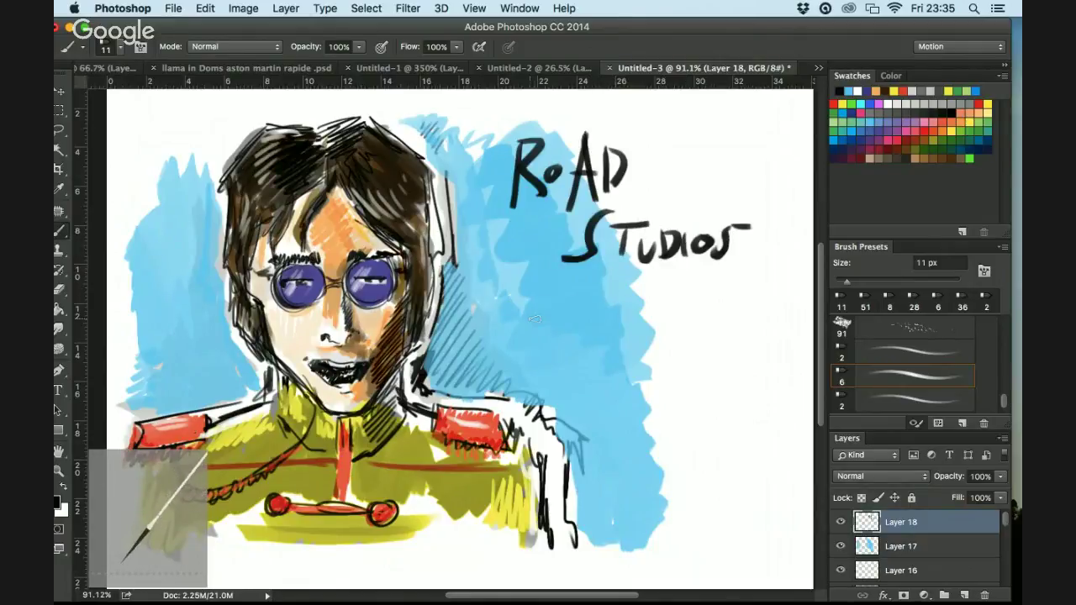
# Letter the words "LIGHT NIGHT" by hand in black beneath "ROAD STUDIOS" with the 11 px brush
pyautogui.moveTo(522, 313)
pyautogui.mouseDown()
pyautogui.moveTo(534, 340)
pyautogui.moveTo(560, 340)
pyautogui.mouseUp()
pyautogui.moveTo(580, 316); pyautogui.dragTo(580, 342)
pyautogui.moveTo(597, 314)
pyautogui.mouseDown()
pyautogui.moveTo(591, 340)
pyautogui.moveTo(606, 316)
pyautogui.moveTo(632, 316)
pyautogui.mouseUp()
pyautogui.moveTo(615, 317); pyautogui.dragTo(616, 341)
pyautogui.moveTo(646, 312)
pyautogui.mouseDown()
pyautogui.moveTo(644, 342)
pyautogui.moveTo(671, 309)
pyautogui.mouseUp()
pyautogui.moveTo(682, 313)
pyautogui.mouseDown()
pyautogui.moveTo(683, 340)
pyautogui.moveTo(713, 330)
pyautogui.moveTo(729, 340)
pyautogui.mouseUp()
pyautogui.moveTo(730, 326); pyautogui.dragTo(752, 325)
pyautogui.moveTo(751, 309); pyautogui.dragTo(762, 349)
pyautogui.moveTo(751, 305); pyautogui.dragTo(777, 299)
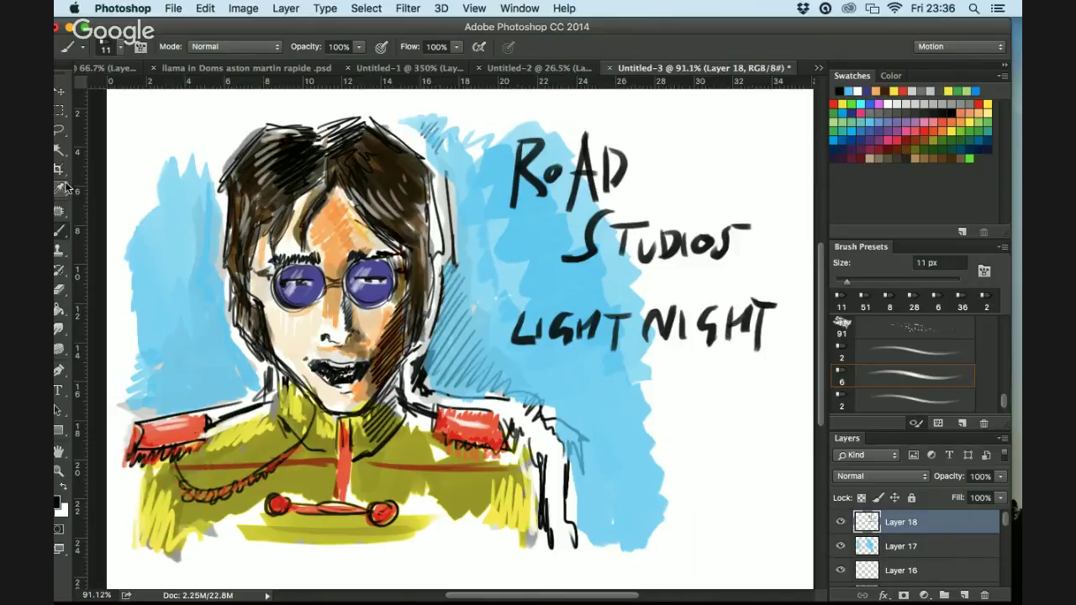
# Sample the hair's dark brown and paint strokes down the outer hair beside the shaded cheek with the 2 px Flat Point brush
pyautogui.press('i')
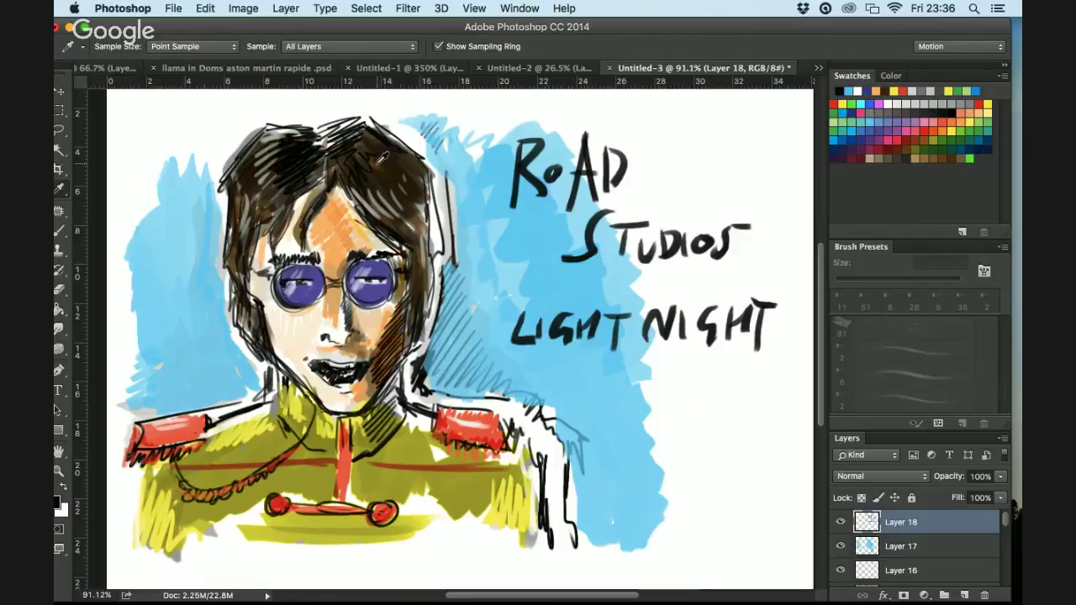
pyautogui.click(382, 155)
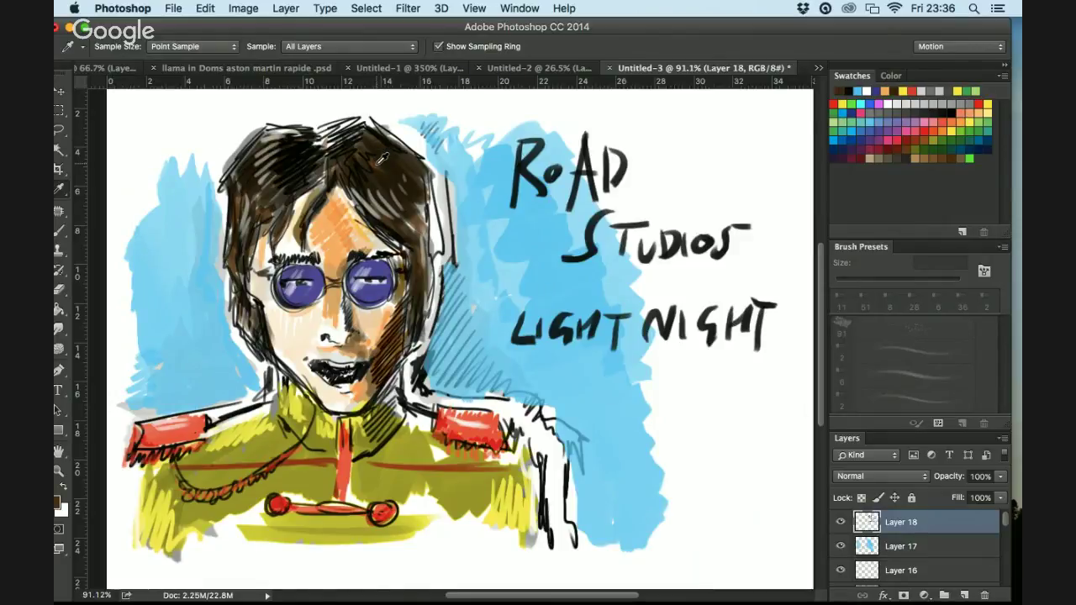
pyautogui.click(59, 229)
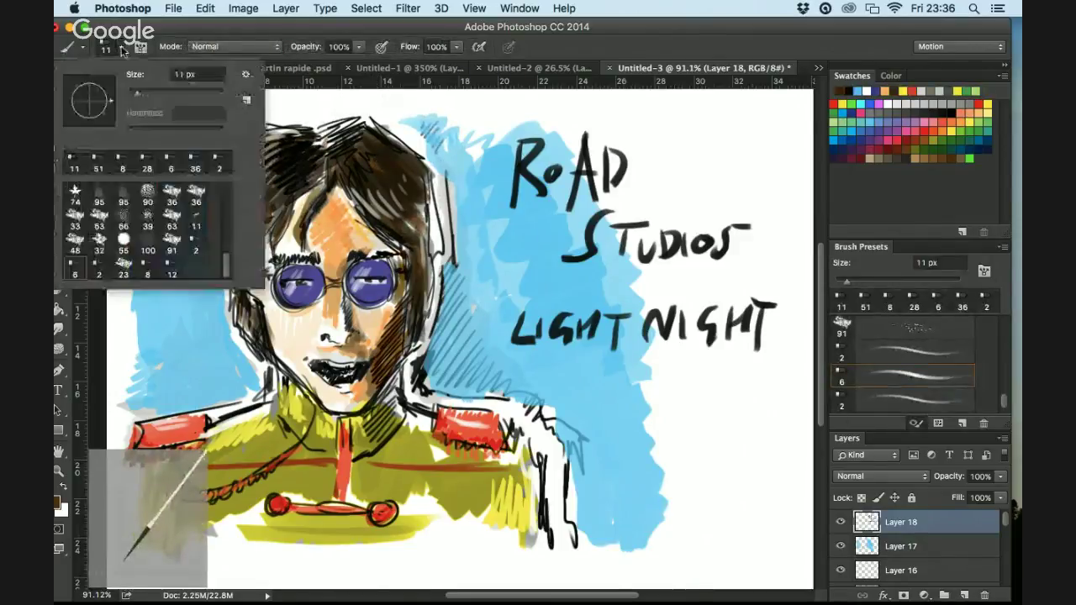
pyautogui.click(120, 47)
pyautogui.click(101, 270)
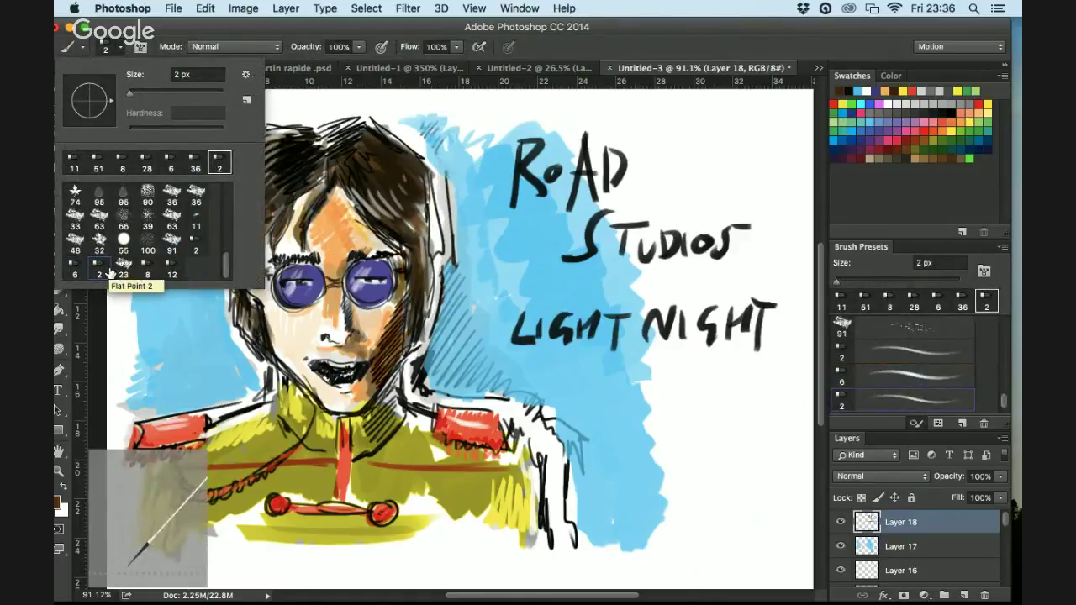
pyautogui.click(424, 178)
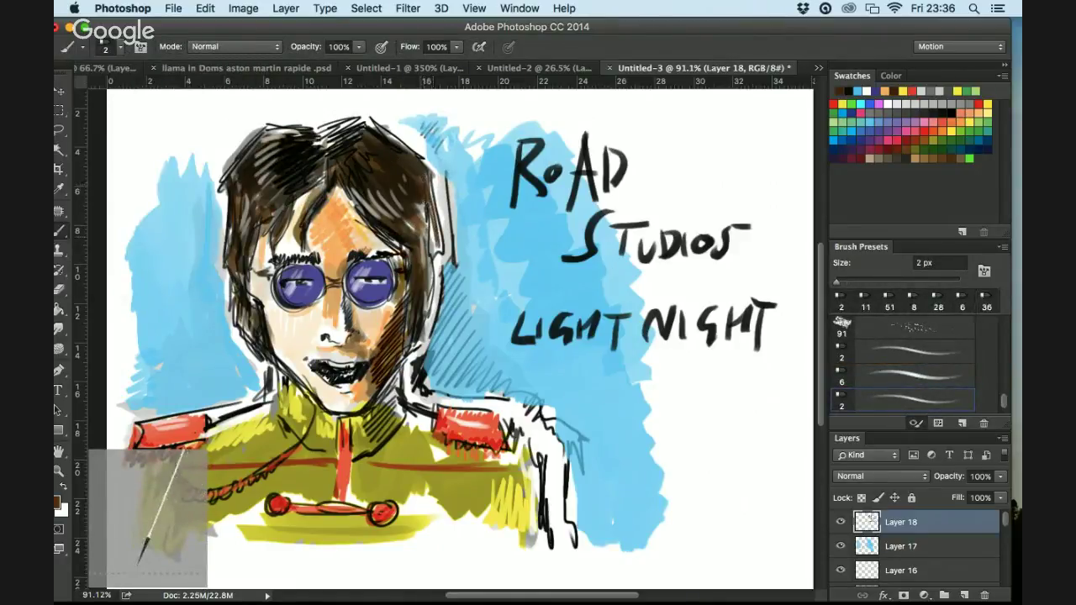
pyautogui.moveTo(430, 210); pyautogui.dragTo(425, 261)
pyautogui.moveTo(434, 173); pyautogui.dragTo(429, 248)
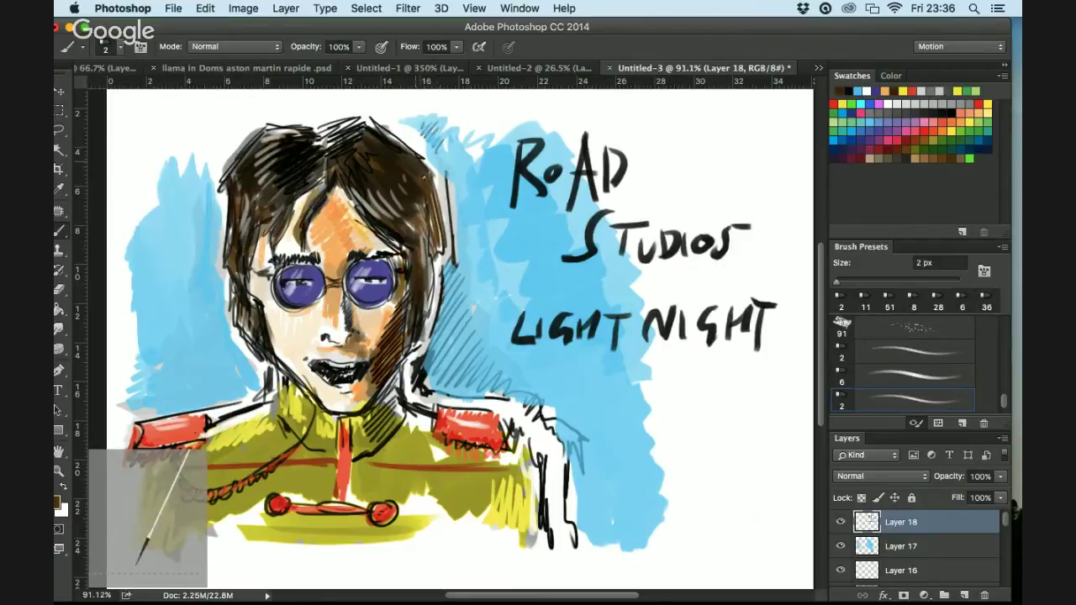
# Paint dark brown strokes over the crown and upper hair on the shaded side of the parting to round its outline
pyautogui.moveTo(411, 134); pyautogui.dragTo(379, 154)
pyautogui.moveTo(363, 111)
pyautogui.mouseDown()
pyautogui.moveTo(319, 134)
pyautogui.moveTo(333, 133)
pyautogui.mouseUp()
pyautogui.moveTo(365, 118); pyautogui.dragTo(353, 127)
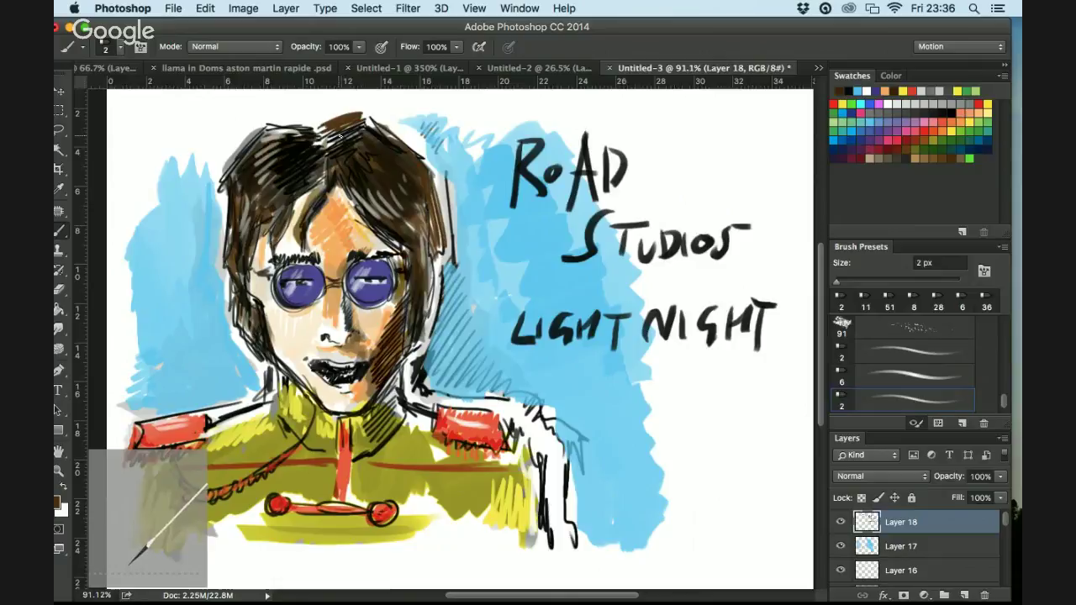
pyautogui.moveTo(425, 168); pyautogui.dragTo(418, 202)
pyautogui.moveTo(388, 122)
pyautogui.mouseDown()
pyautogui.moveTo(357, 138)
pyautogui.moveTo(361, 127)
pyautogui.mouseUp()
pyautogui.moveTo(404, 129)
pyautogui.mouseDown()
pyautogui.moveTo(362, 147)
pyautogui.moveTo(373, 148)
pyautogui.mouseUp()
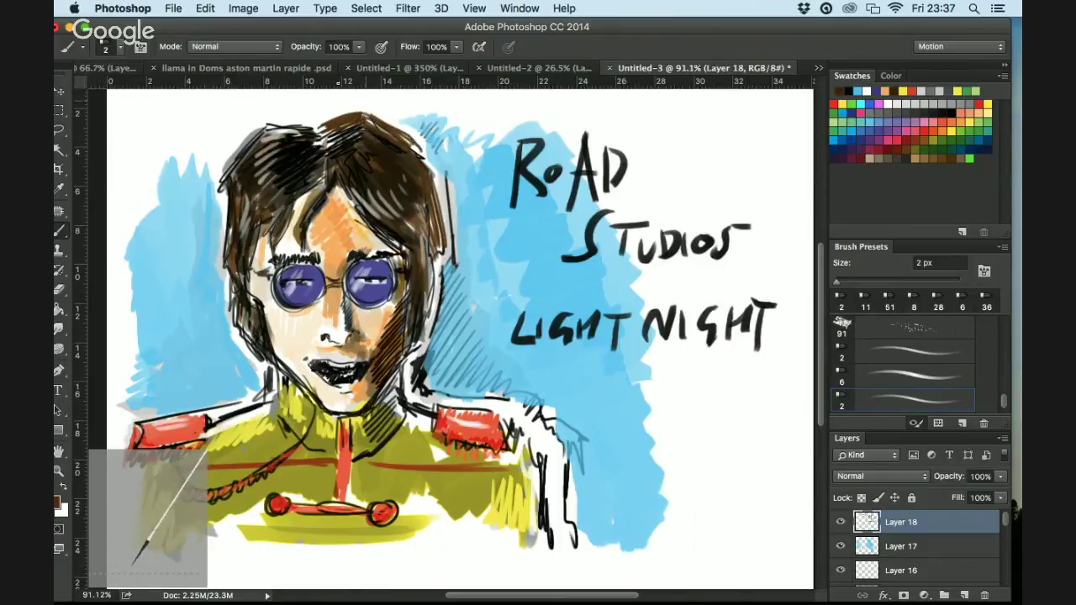
# Cover the black hair outline with brown strokes from the parting down the lit side of the face to the jaw
pyautogui.moveTo(318, 120); pyautogui.dragTo(268, 128)
pyautogui.moveTo(323, 133)
pyautogui.mouseDown()
pyautogui.moveTo(305, 121)
pyautogui.moveTo(281, 132)
pyautogui.moveTo(303, 126)
pyautogui.moveTo(221, 180)
pyautogui.moveTo(224, 238)
pyautogui.mouseUp()
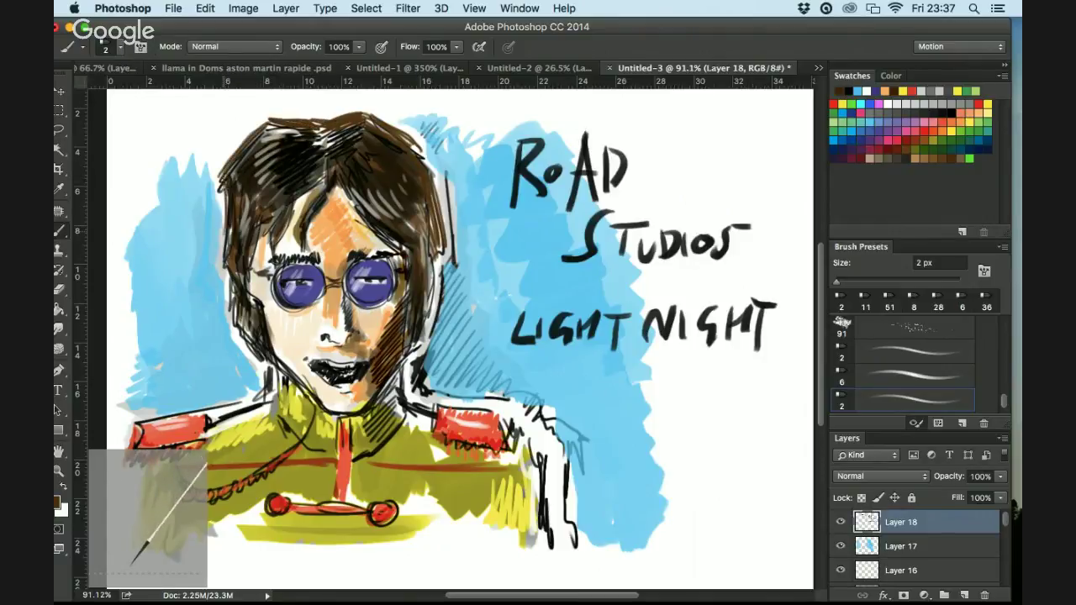
pyautogui.moveTo(226, 185); pyautogui.dragTo(224, 224)
pyautogui.moveTo(232, 260)
pyautogui.mouseDown()
pyautogui.moveTo(234, 317)
pyautogui.moveTo(264, 367)
pyautogui.mouseUp()
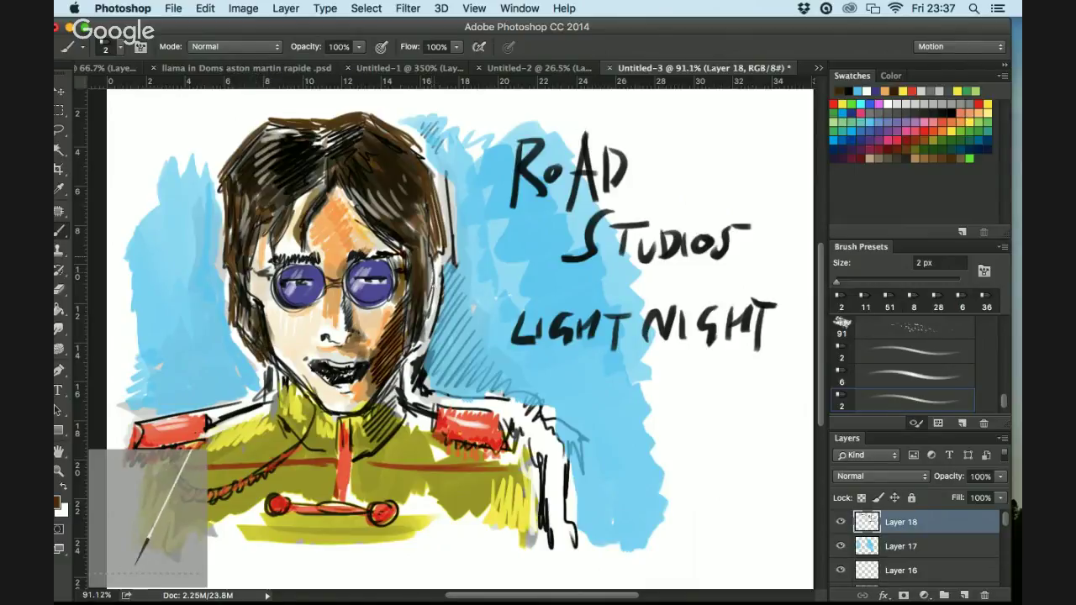
# Add brown strokes to the lower locks on both sides of the face, the inner hair edge at the temple and the fringe
pyautogui.moveTo(432, 259)
pyautogui.mouseDown()
pyautogui.moveTo(432, 306)
pyautogui.moveTo(400, 366)
pyautogui.mouseUp()
pyautogui.moveTo(254, 296); pyautogui.dragTo(247, 339)
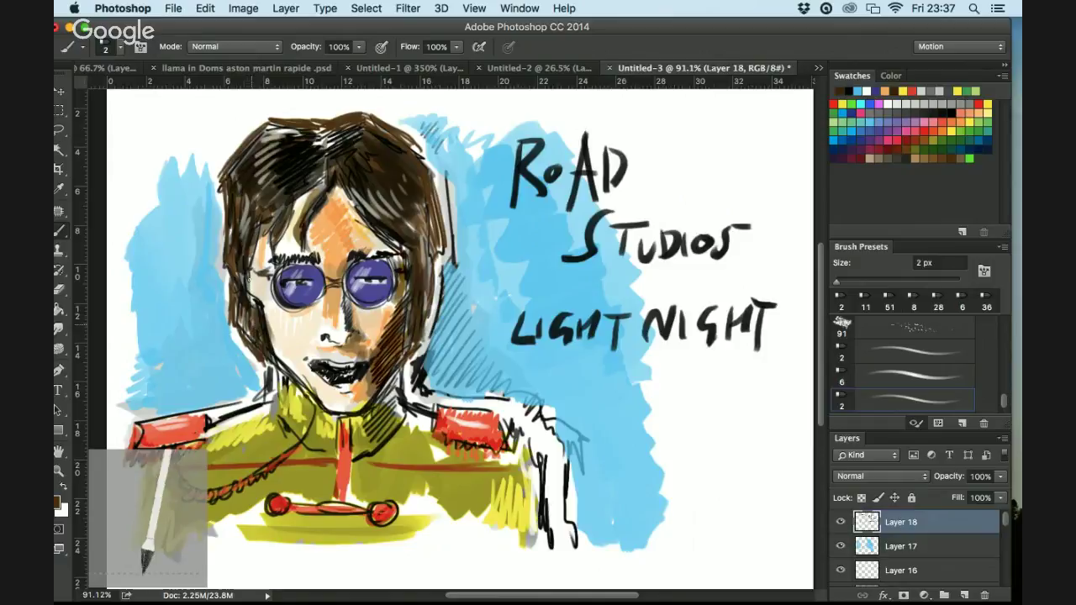
pyautogui.moveTo(257, 289); pyautogui.dragTo(249, 309)
pyautogui.moveTo(254, 245); pyautogui.dragTo(251, 262)
pyautogui.moveTo(257, 244); pyautogui.dragTo(254, 276)
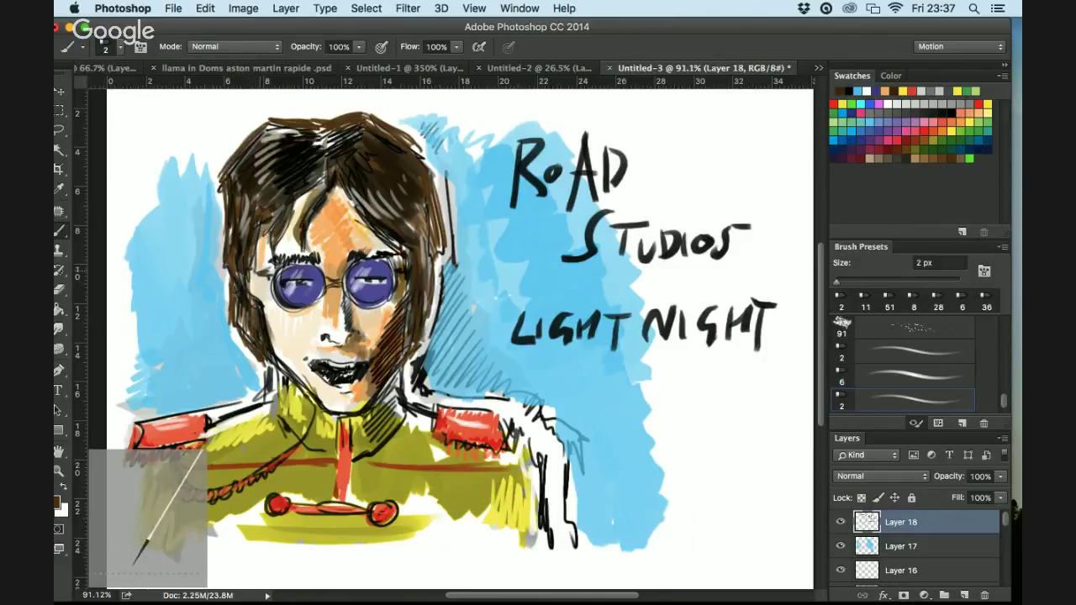
pyautogui.moveTo(264, 223); pyautogui.dragTo(257, 269)
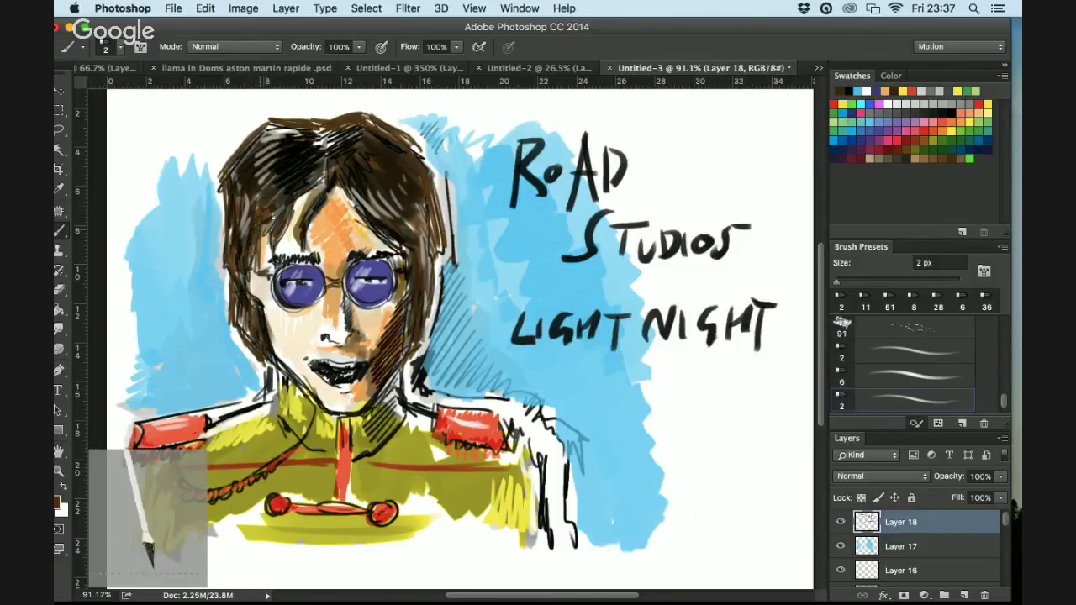
pyautogui.moveTo(274, 208); pyautogui.dragTo(278, 226)
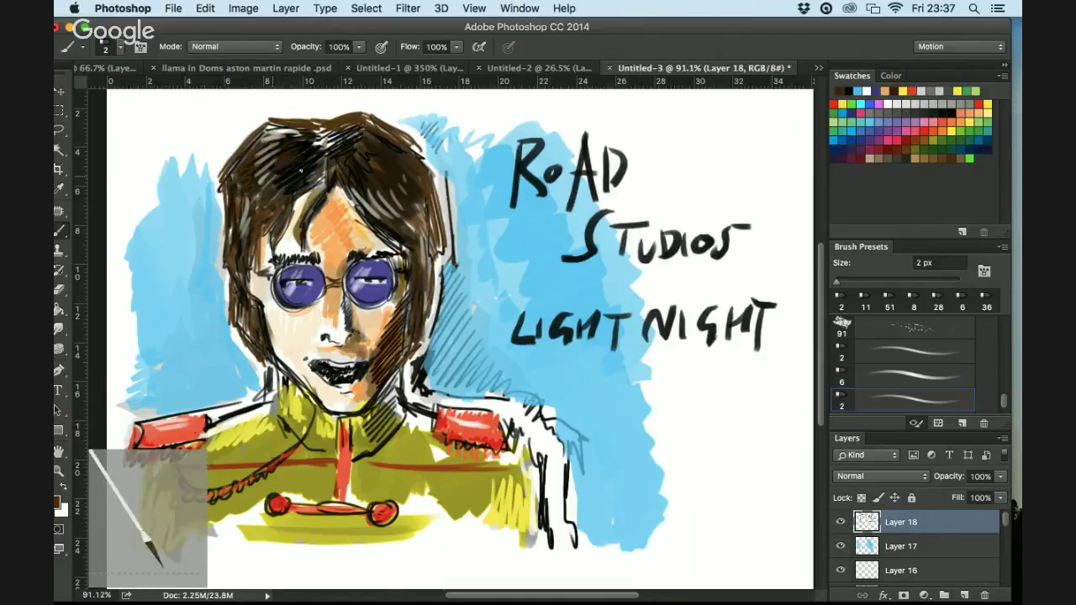
pyautogui.moveTo(323, 172); pyautogui.dragTo(299, 244)
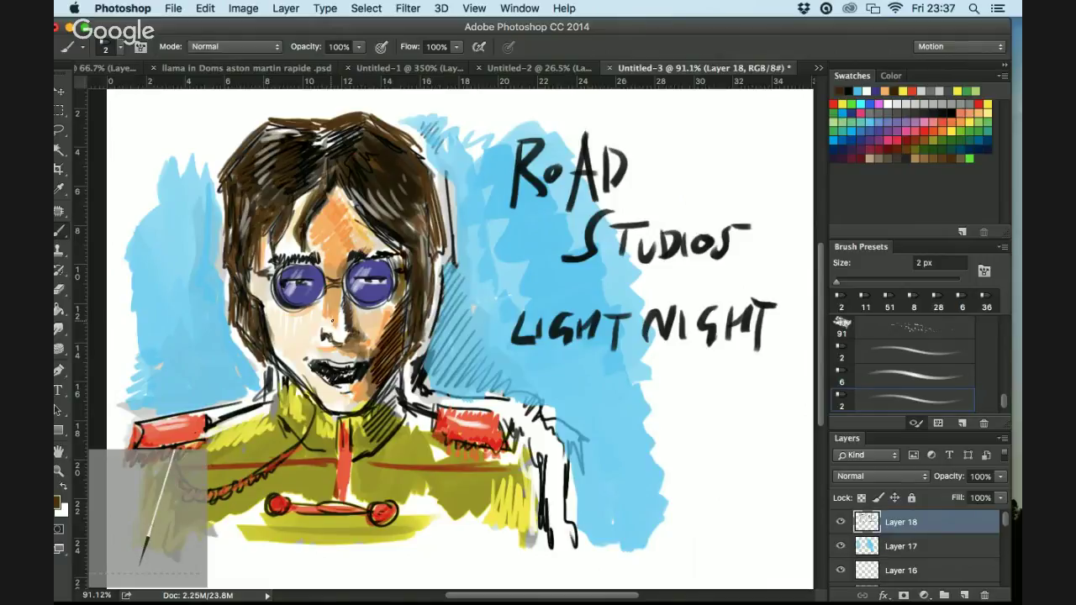
# Add brown strokes between the nose and upper lip and paint the mouth in dark red from the swatches
pyautogui.moveTo(330, 324); pyautogui.dragTo(324, 370)
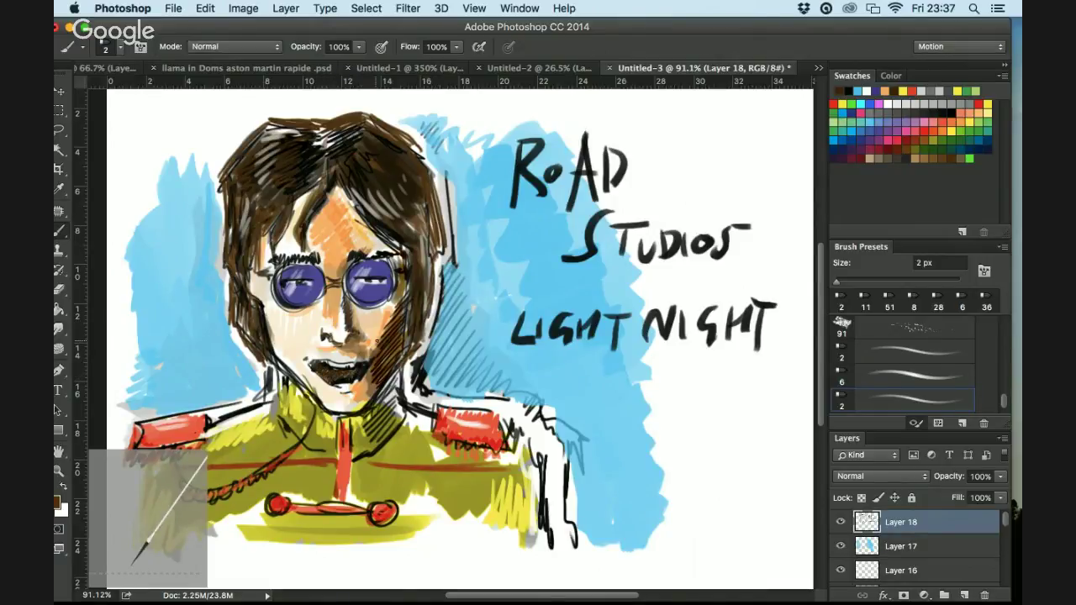
pyautogui.click(904, 140)
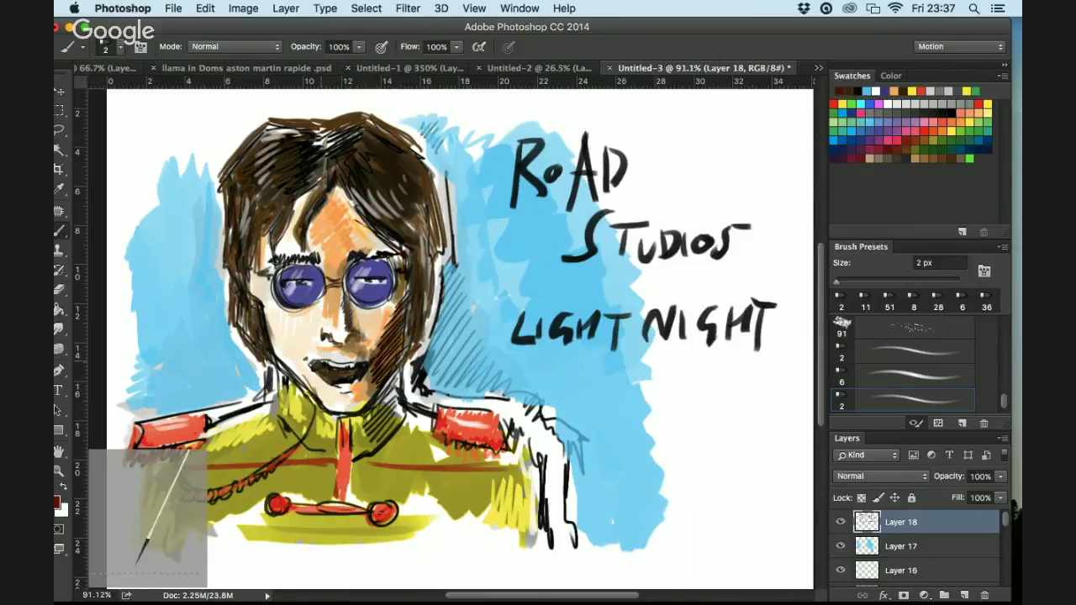
pyautogui.moveTo(320, 365); pyautogui.dragTo(343, 375)
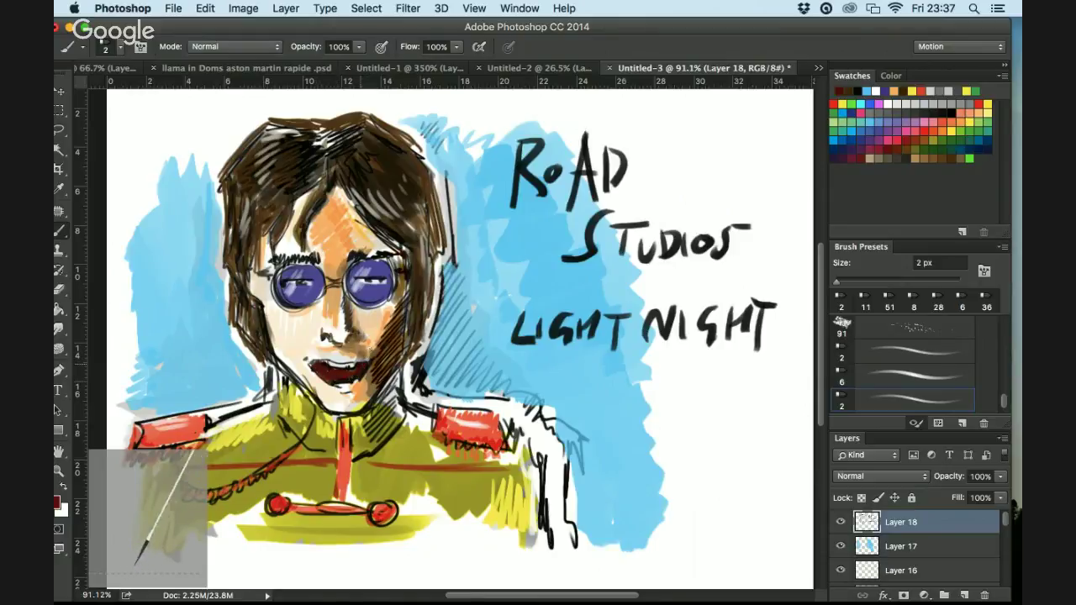
pyautogui.moveTo(310, 361); pyautogui.dragTo(316, 364)
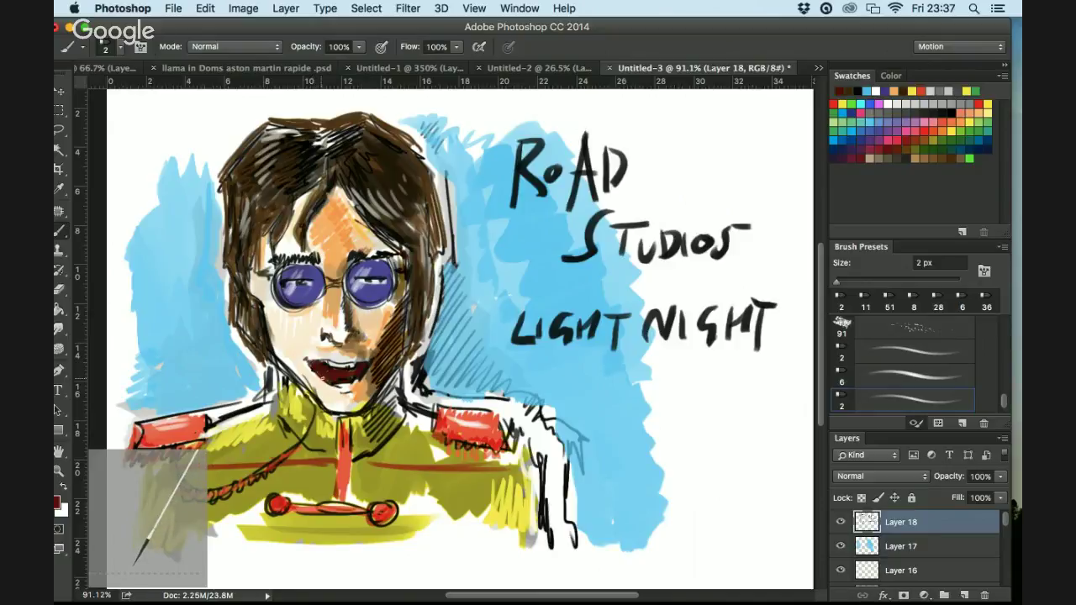
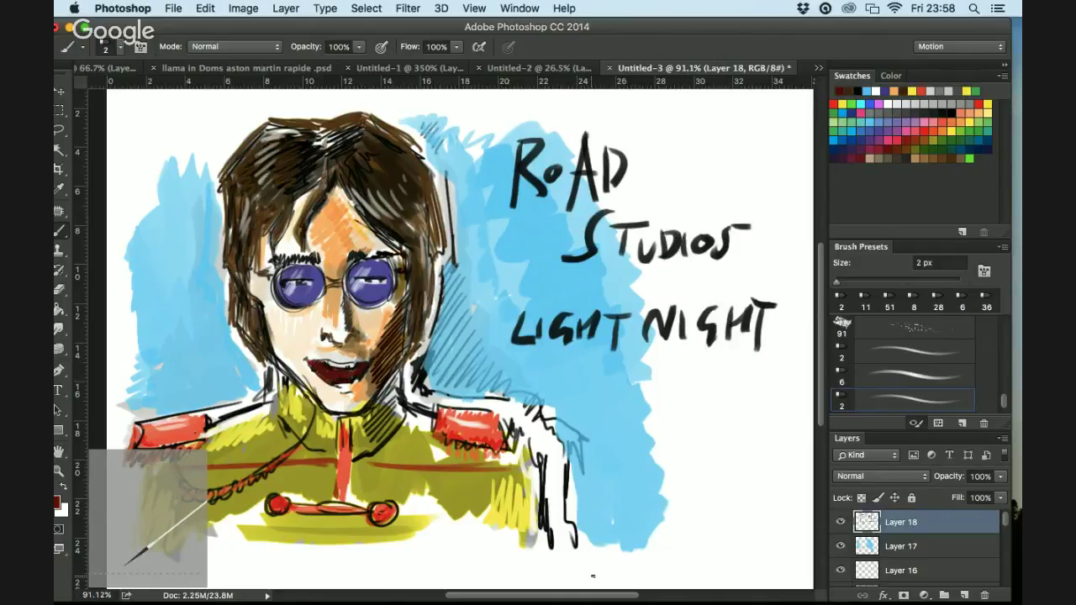
# Create a new document with the Web preset at 1024 x 768 pixels, 72 pixels/inch and a white background
pyautogui.click(173, 8)
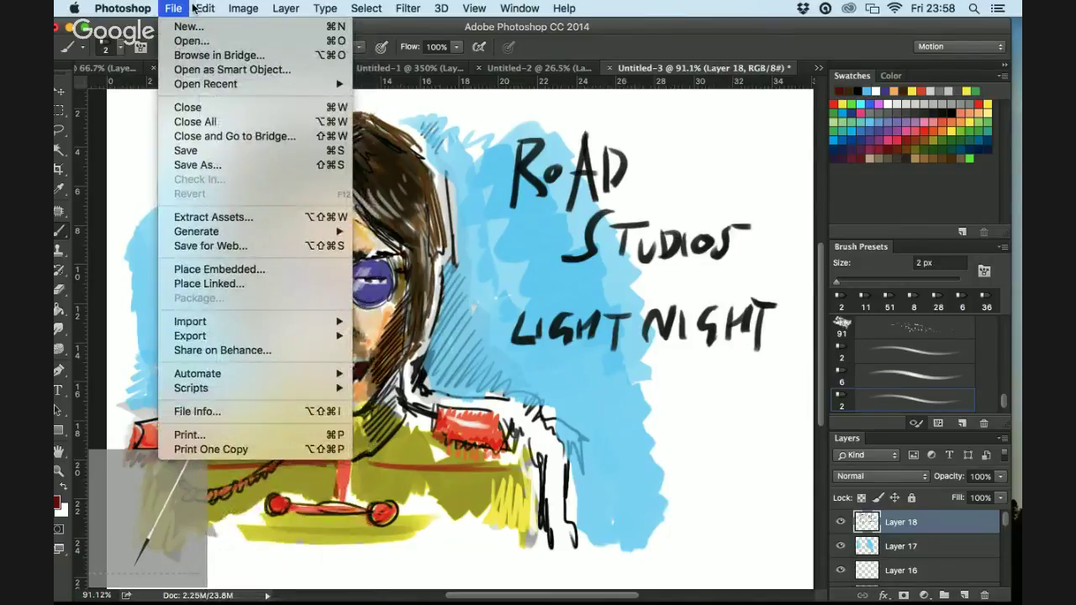
pyautogui.click(189, 26)
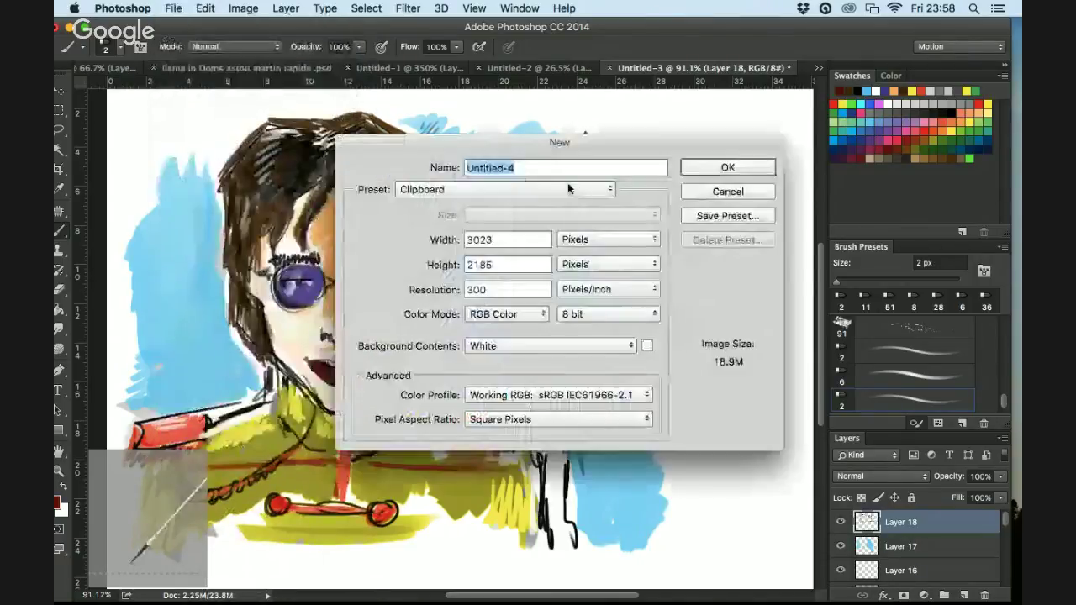
pyautogui.click(568, 185)
pyautogui.click(512, 241)
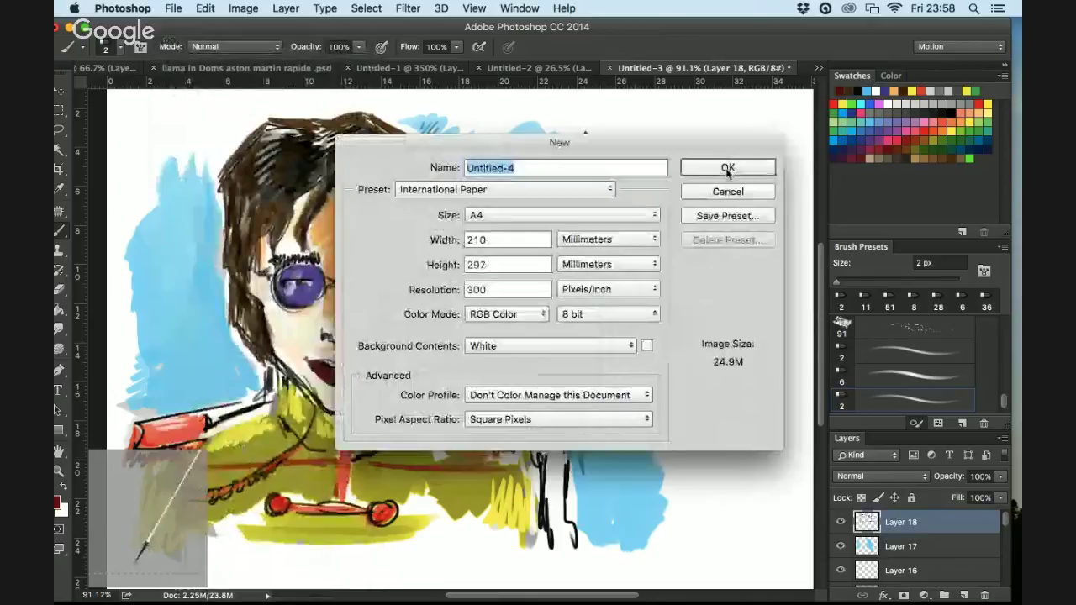
pyautogui.click(546, 189)
pyautogui.click(491, 224)
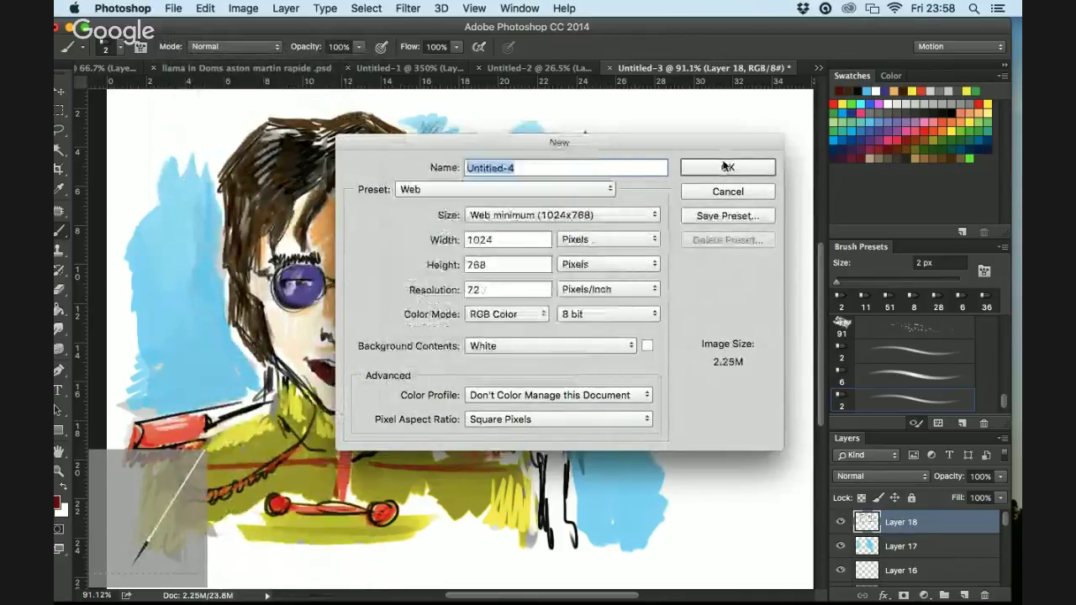
pyautogui.click(747, 170)
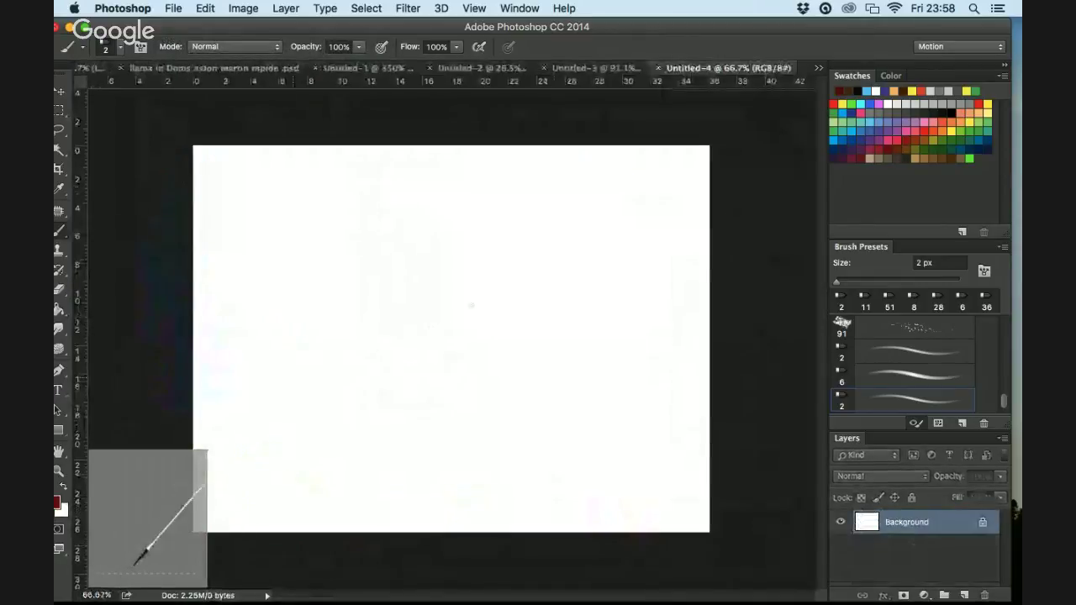
# Set the foreground colour to black and add a new empty layer above the background
pyautogui.click(861, 90)
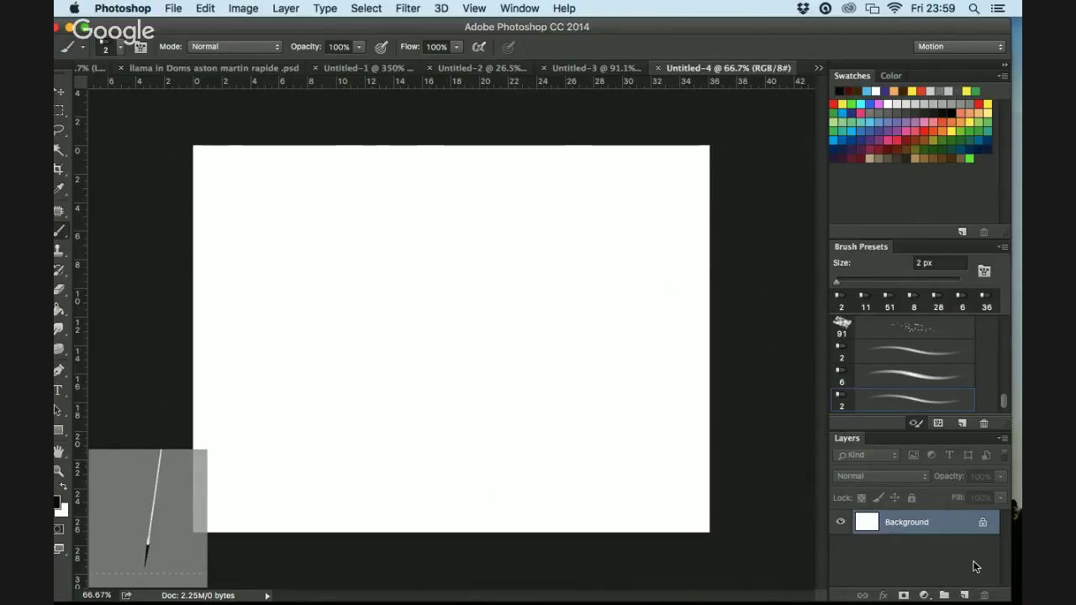
pyautogui.click(963, 595)
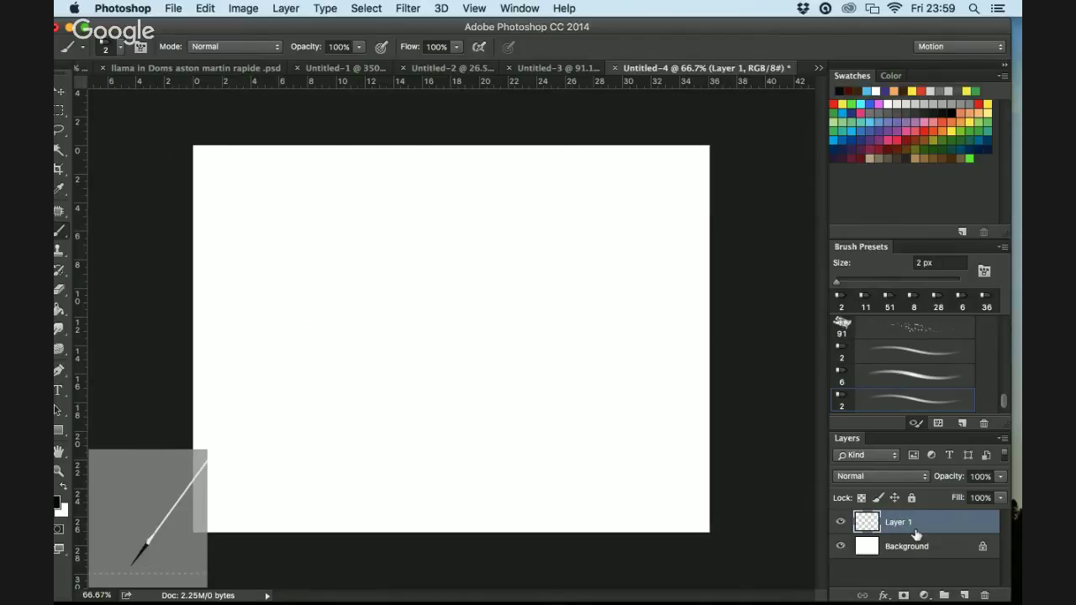
pyautogui.moveTo(85, 28); pyautogui.dragTo(98, 31)
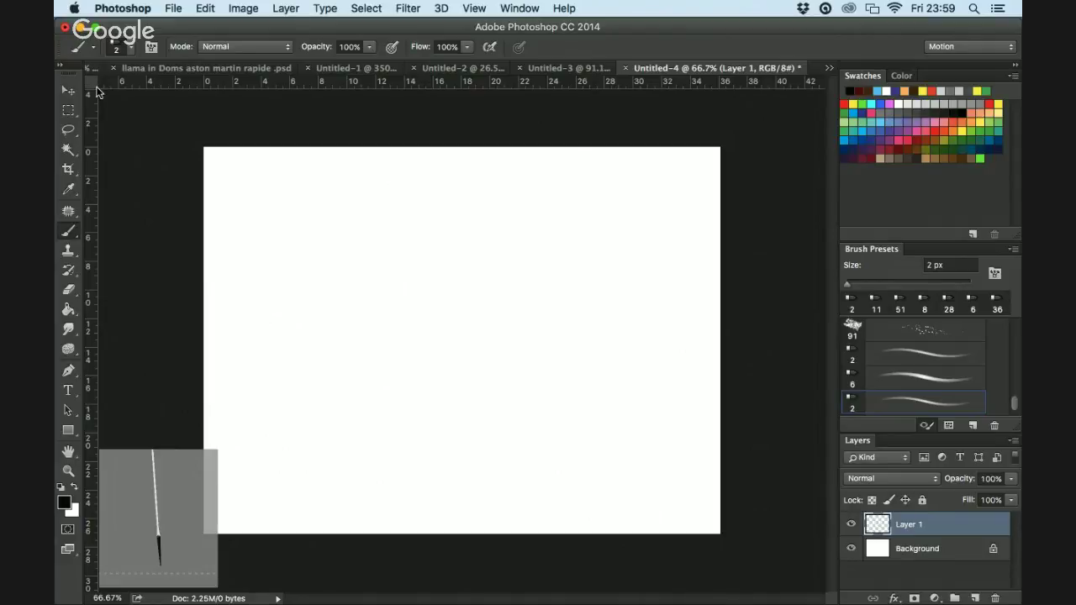
# Pick an orange-red swatch and paint a small test dab left of the canvas centre
pyautogui.click(948, 126)
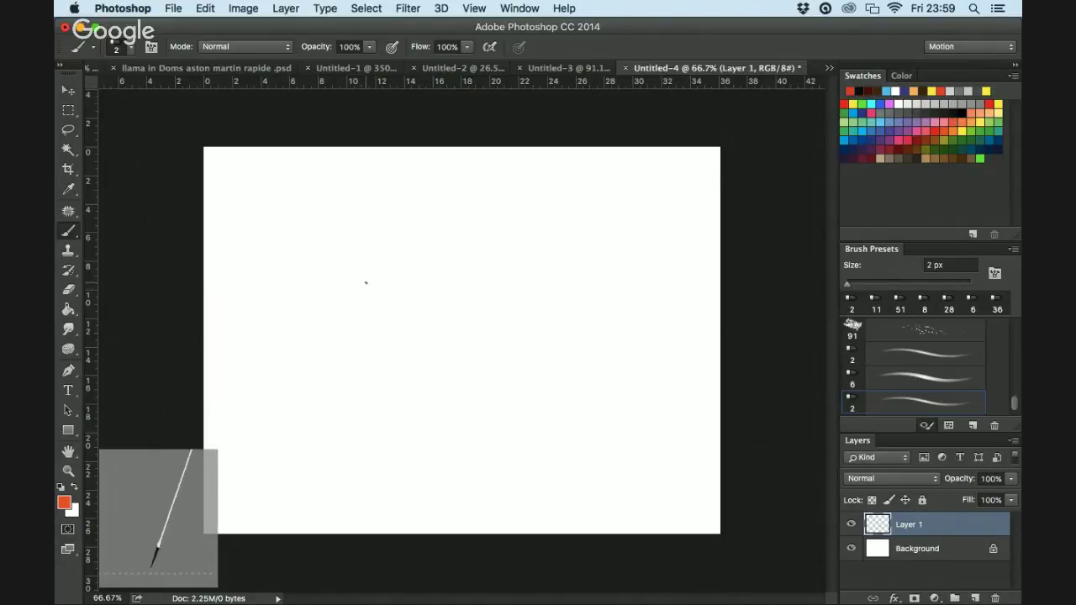
pyautogui.click(361, 284)
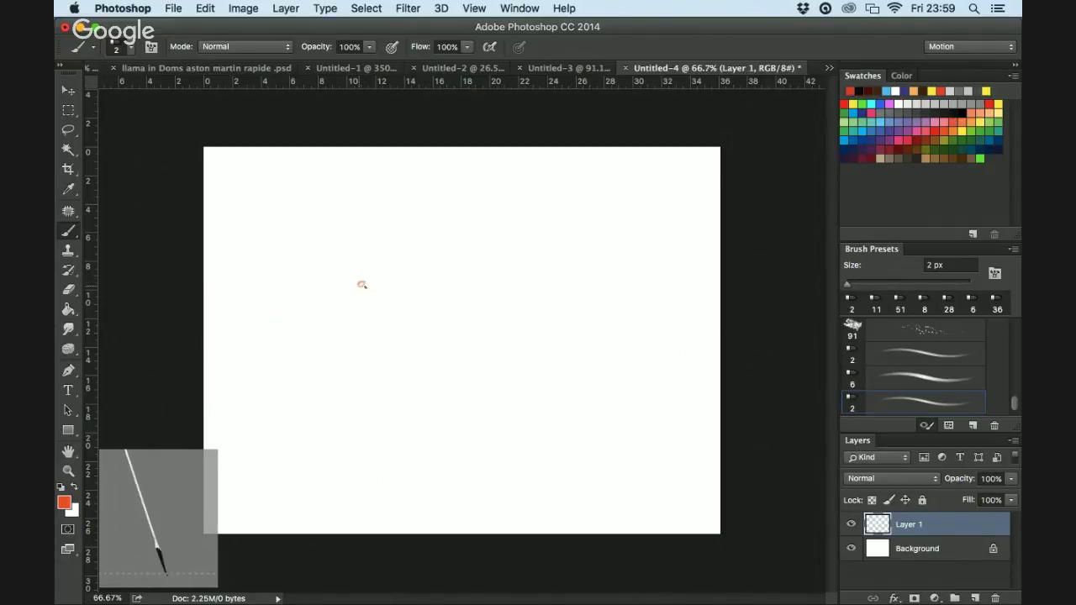
pyautogui.rightClick(413, 317)
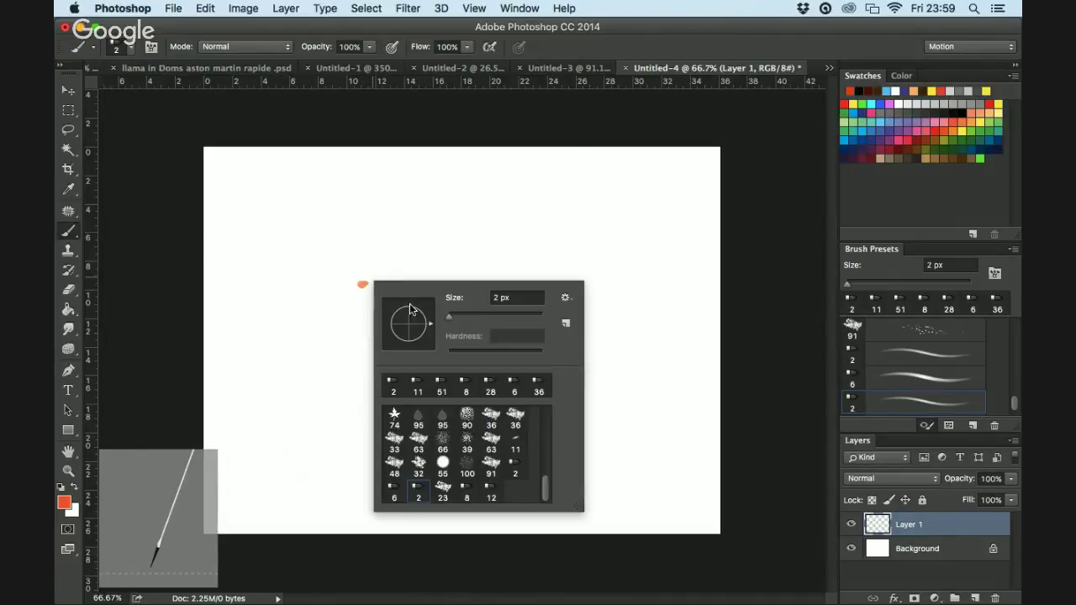
pyautogui.rightClick(446, 457)
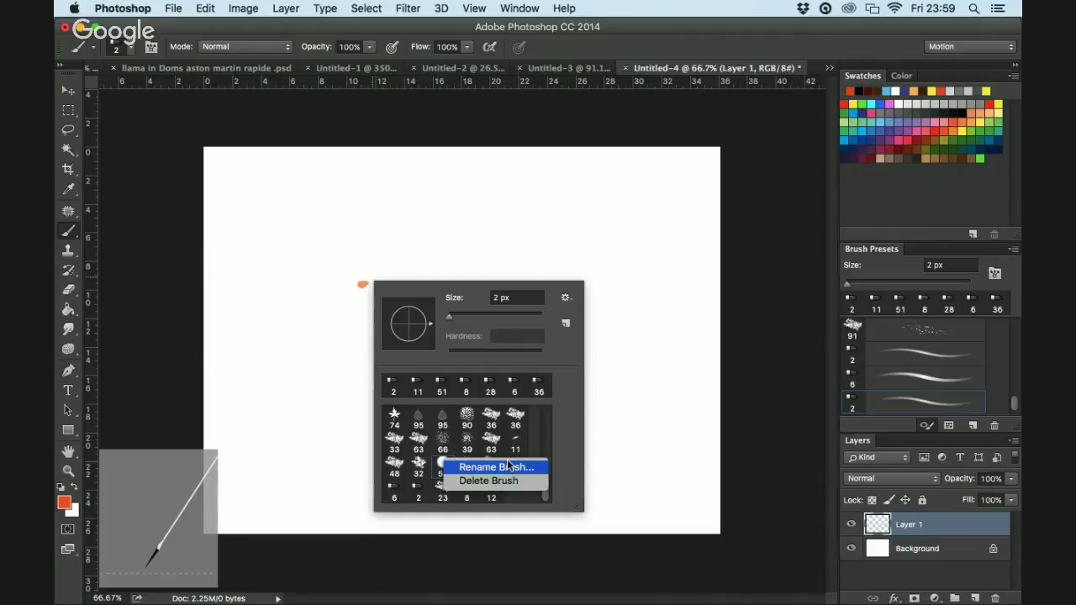
pyautogui.click(621, 371)
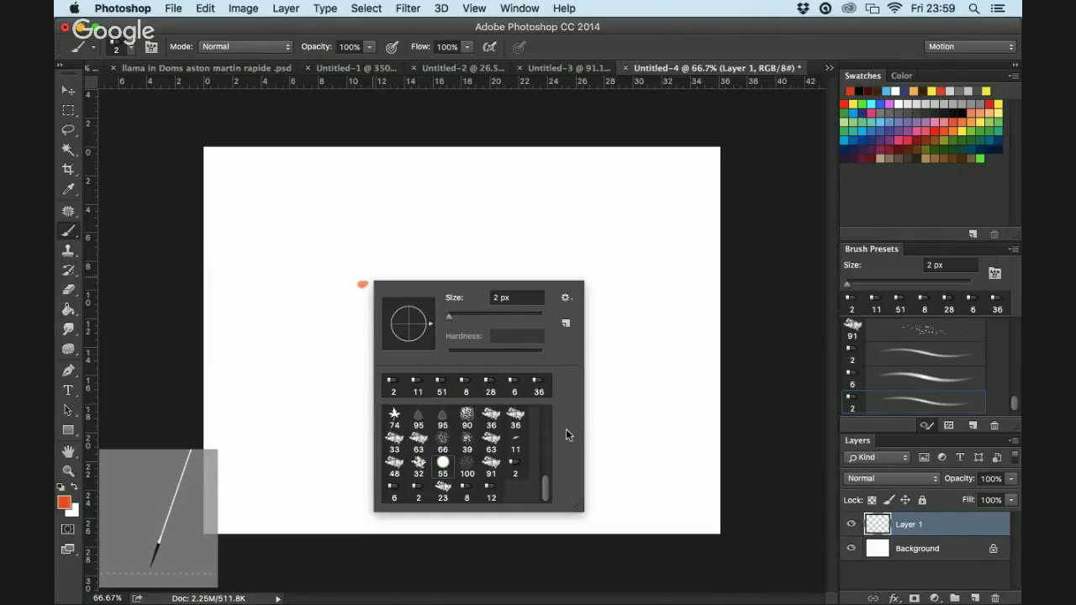
pyautogui.click(609, 467)
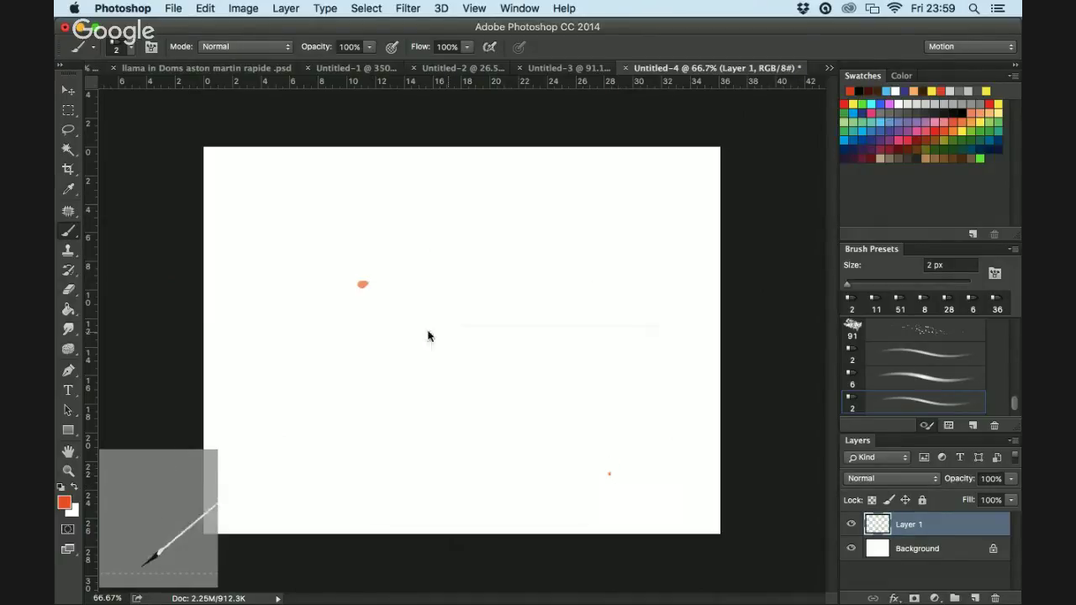
# Paint three more small orange-red flower centres: one below the first dab, one near the canvas centre and one lower down
pyautogui.rightClick(460, 332)
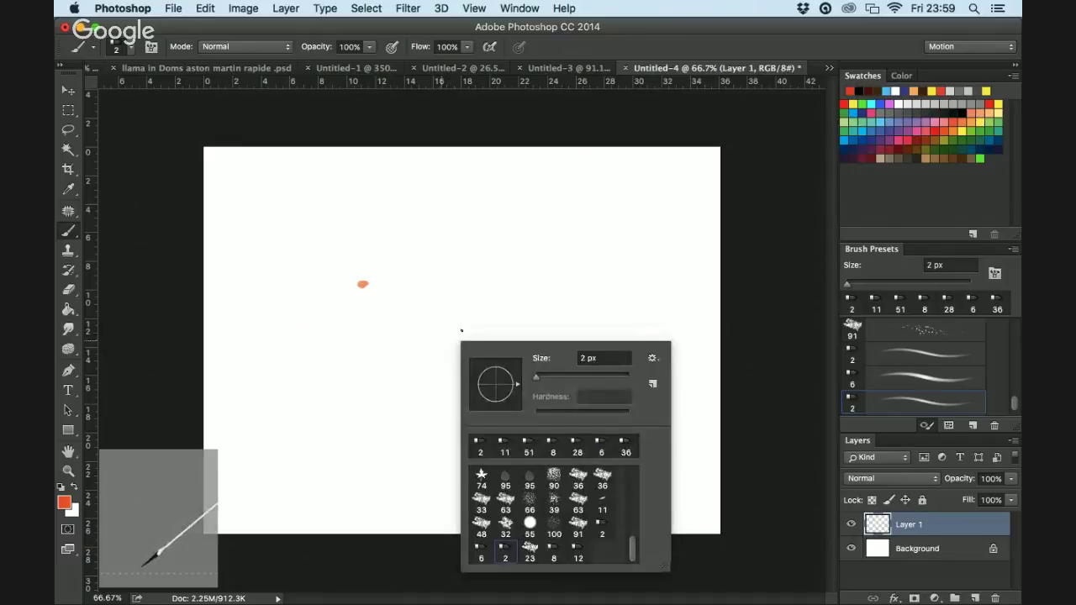
pyautogui.click(580, 246)
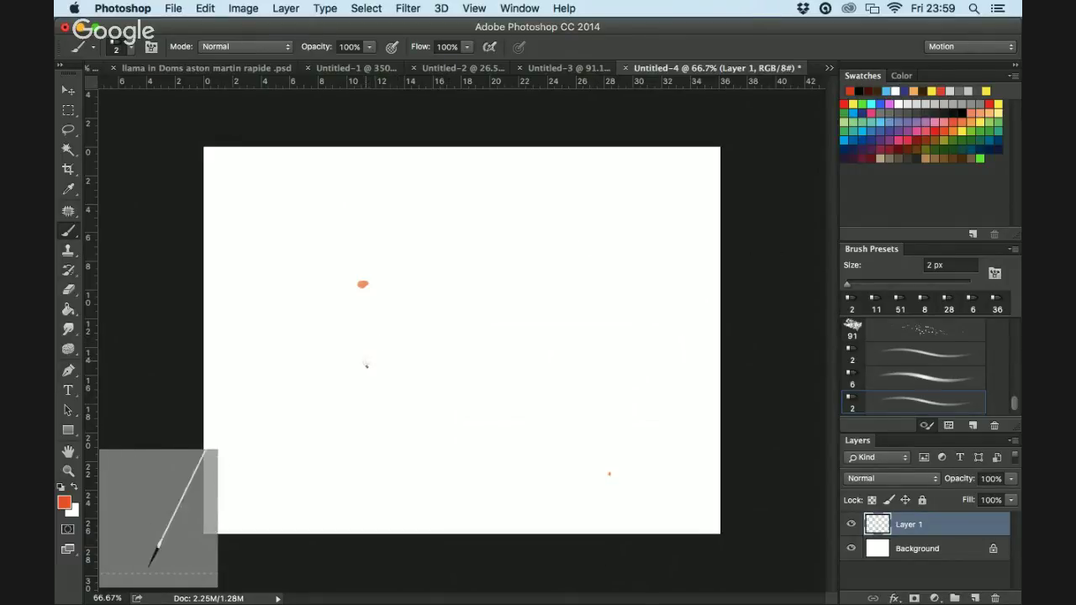
pyautogui.click(366, 363)
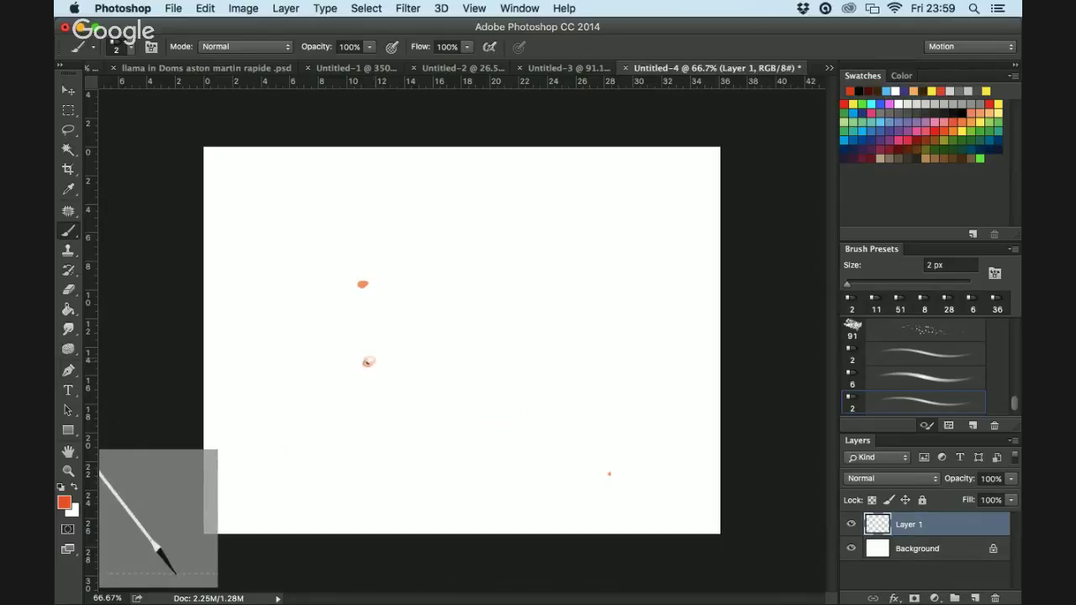
pyautogui.moveTo(365, 363); pyautogui.dragTo(375, 362)
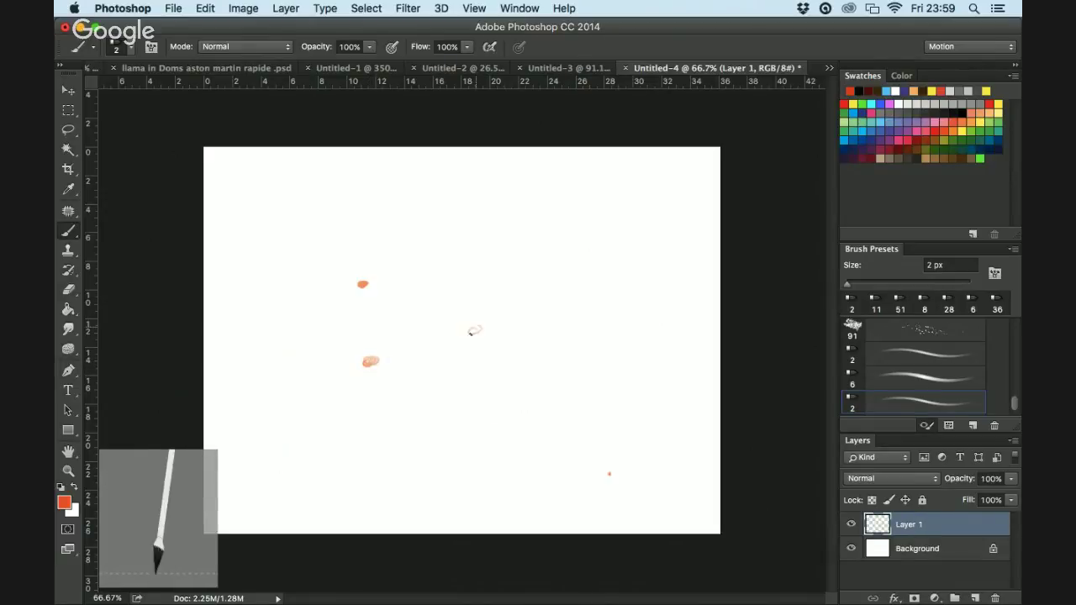
pyautogui.click(475, 330)
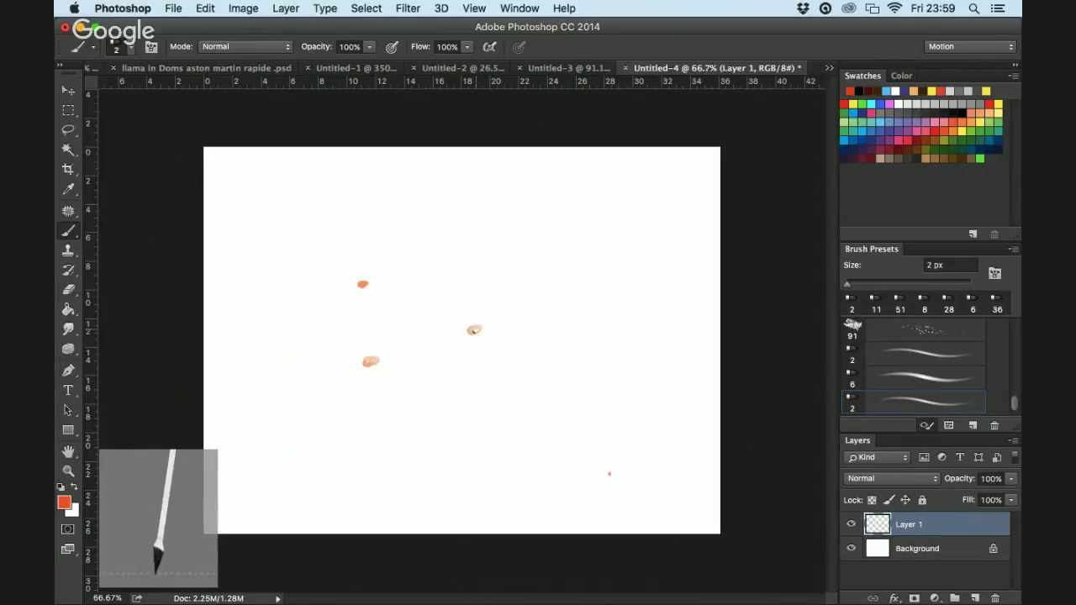
pyautogui.click(501, 403)
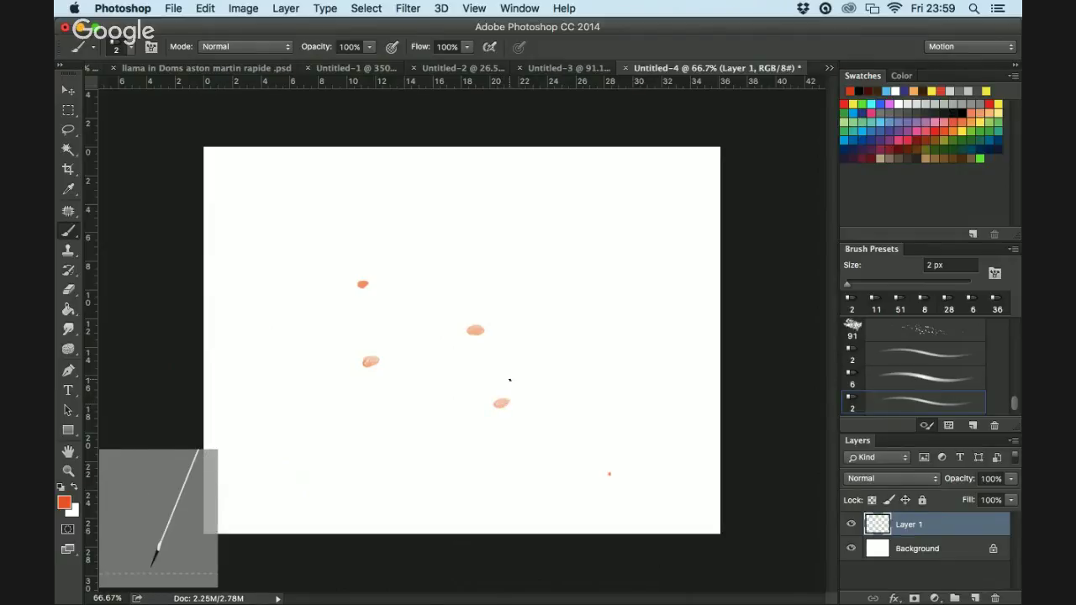
# Switch to the 6 px brush and paint another orange-red flower centre in the upper right of the canvas
pyautogui.click(131, 48)
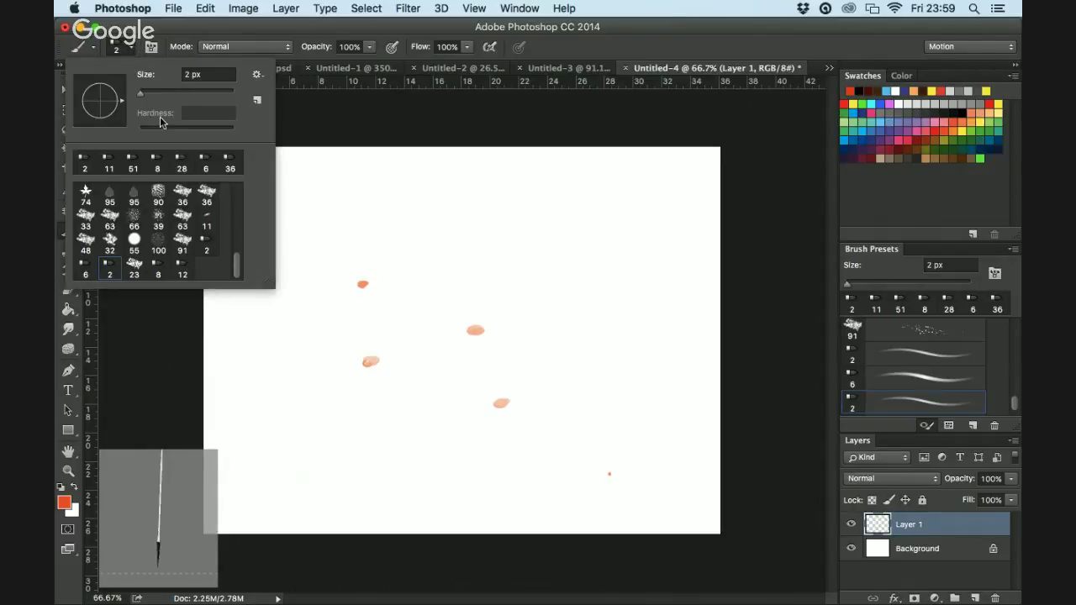
pyautogui.click(85, 267)
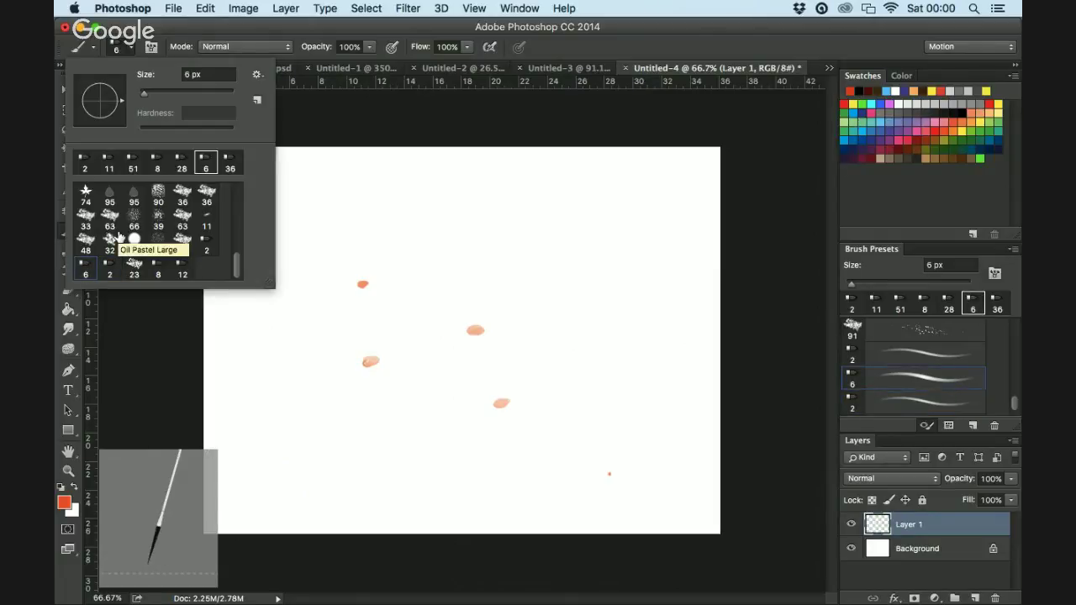
pyautogui.click(567, 255)
pyautogui.click(567, 255)
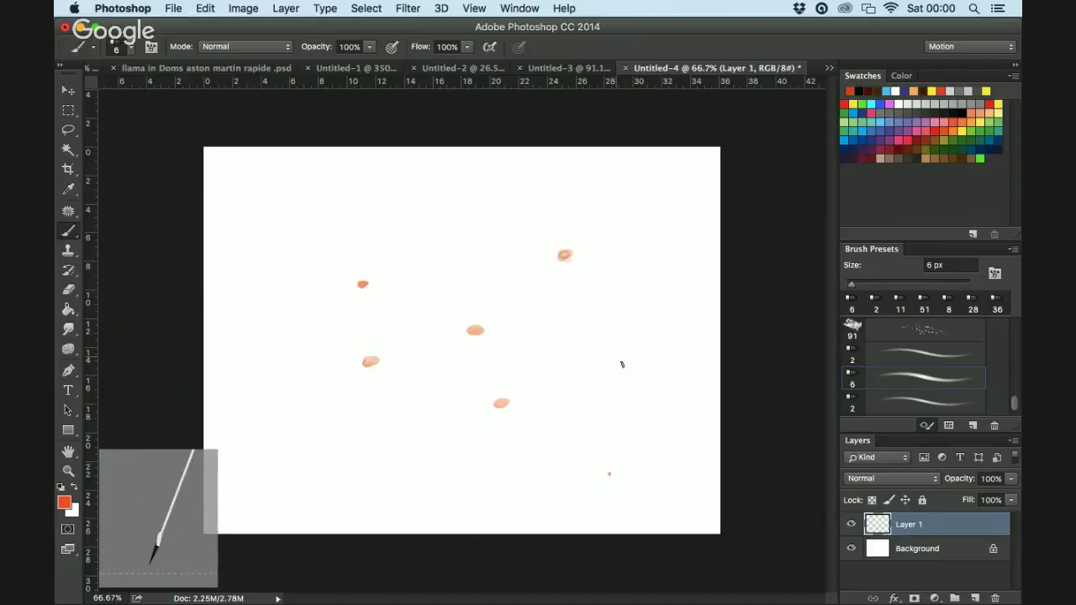
pyautogui.click(566, 256)
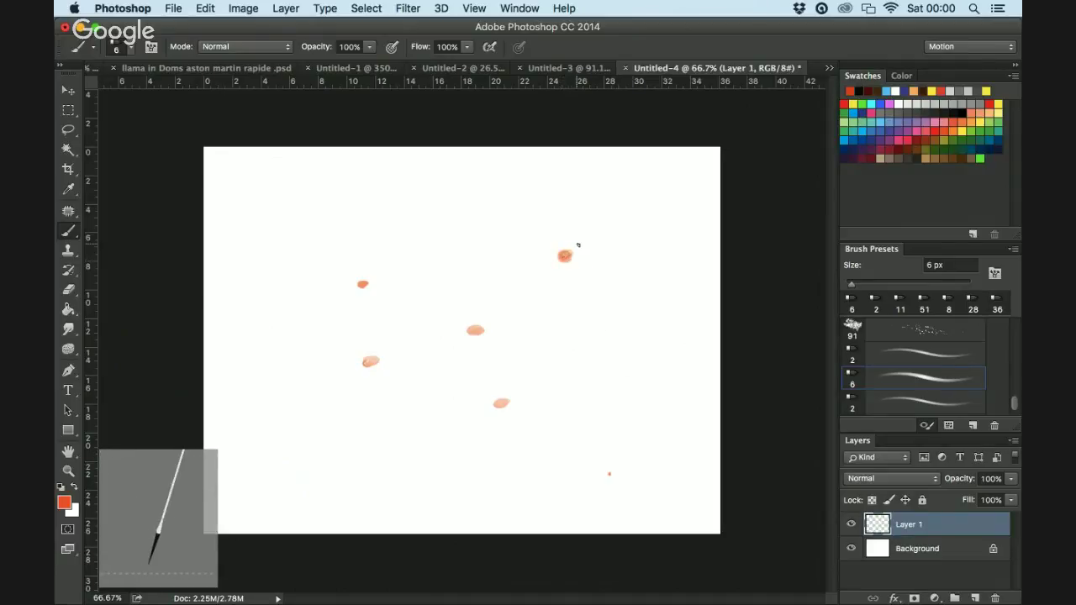
# Pick a light beige-brown swatch and draw daisy petal outlines around the five large orange centres
pyautogui.click(879, 159)
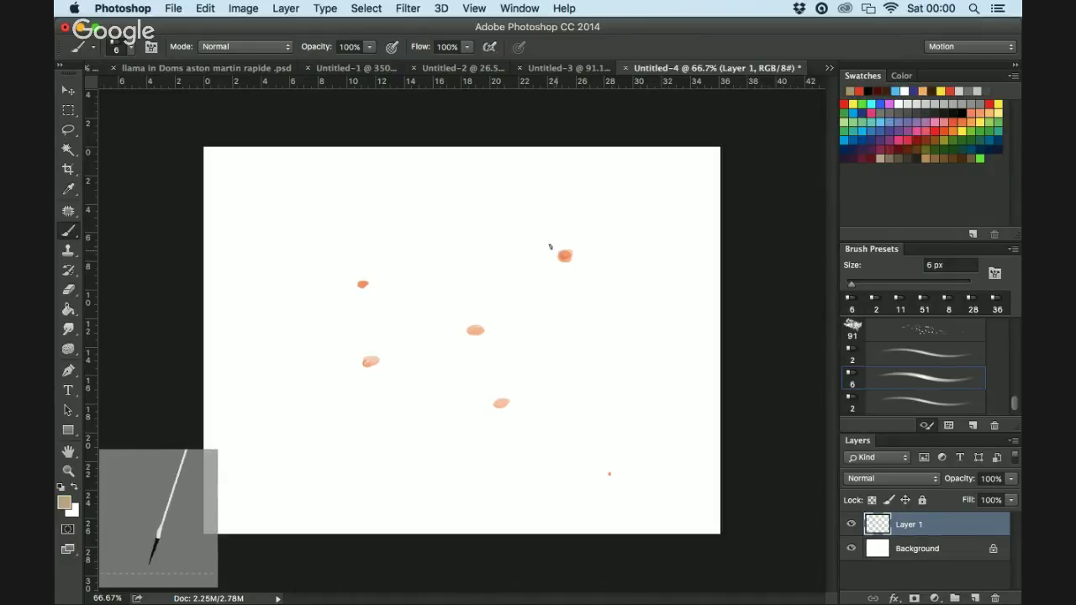
pyautogui.moveTo(550, 248)
pyautogui.mouseDown()
pyautogui.moveTo(526, 274)
pyautogui.moveTo(567, 268)
pyautogui.moveTo(553, 297)
pyautogui.moveTo(584, 263)
pyautogui.moveTo(574, 266)
pyautogui.moveTo(595, 281)
pyautogui.moveTo(587, 259)
pyautogui.moveTo(617, 249)
pyautogui.moveTo(586, 252)
pyautogui.moveTo(601, 237)
pyautogui.moveTo(568, 243)
pyautogui.moveTo(553, 211)
pyautogui.moveTo(562, 251)
pyautogui.mouseUp()
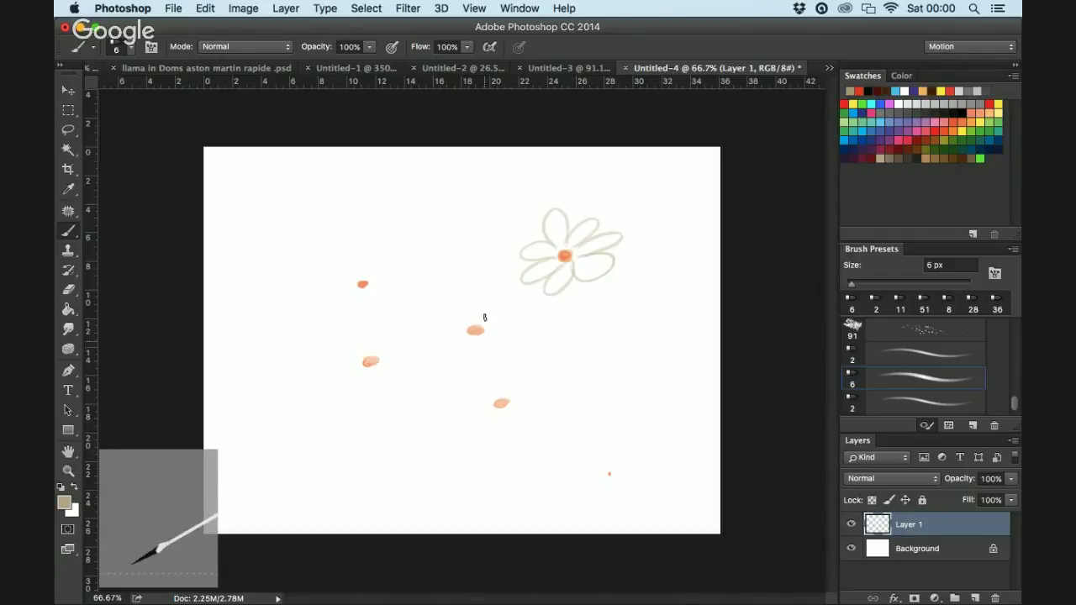
pyautogui.moveTo(494, 319)
pyautogui.mouseDown()
pyautogui.moveTo(459, 341)
pyautogui.moveTo(471, 363)
pyautogui.moveTo(485, 340)
pyautogui.moveTo(513, 349)
pyautogui.moveTo(511, 312)
pyautogui.mouseUp()
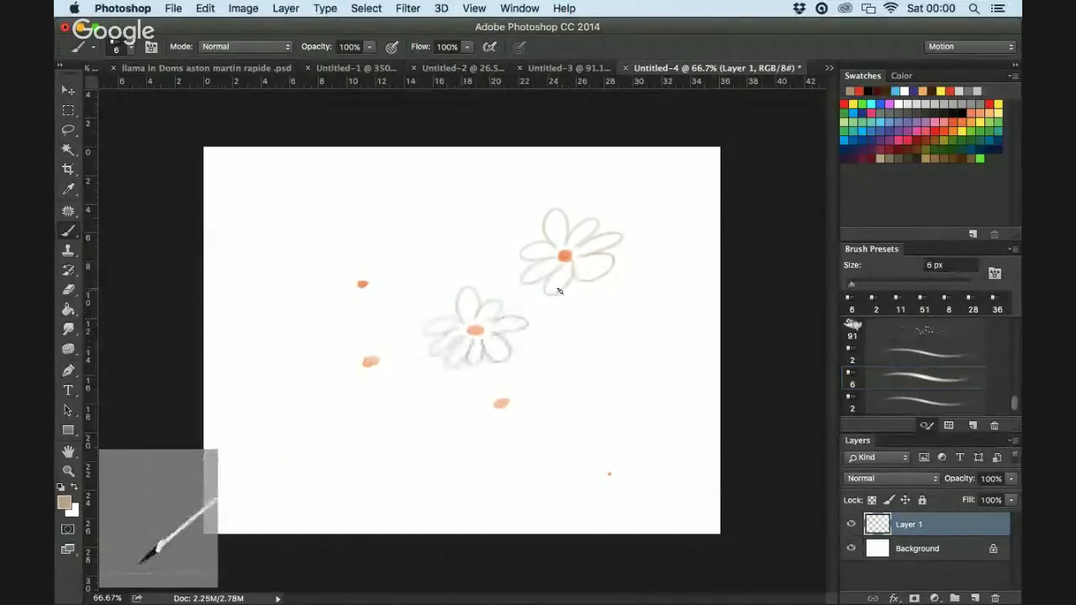
pyautogui.moveTo(365, 241)
pyautogui.mouseDown()
pyautogui.moveTo(361, 271)
pyautogui.moveTo(352, 265)
pyautogui.moveTo(342, 284)
pyautogui.moveTo(359, 287)
pyautogui.moveTo(343, 318)
pyautogui.moveTo(363, 288)
pyautogui.moveTo(390, 256)
pyautogui.mouseUp()
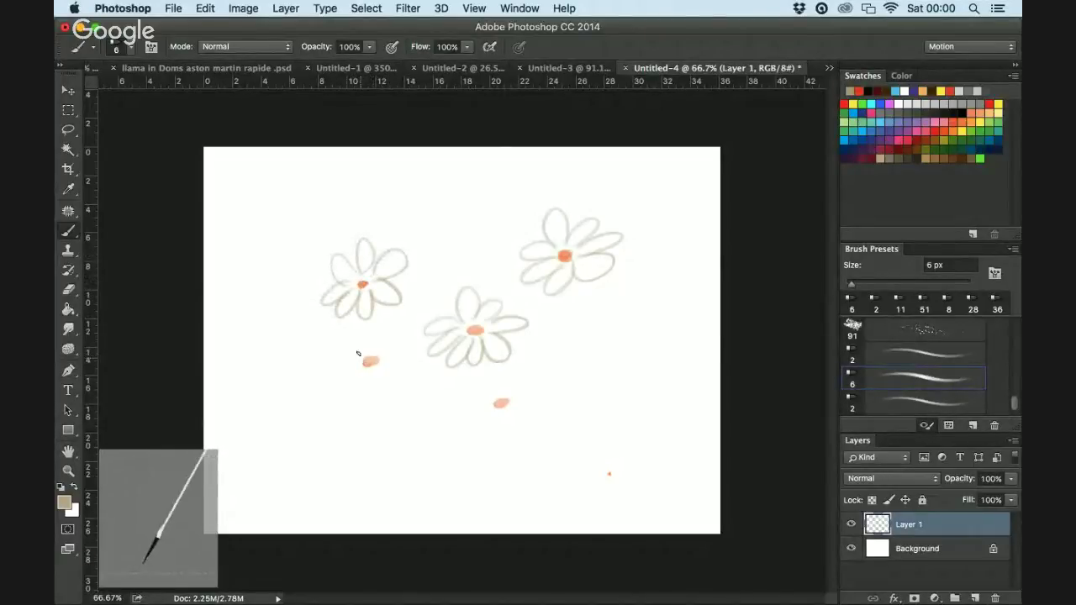
pyautogui.moveTo(362, 360)
pyautogui.mouseDown()
pyautogui.moveTo(365, 388)
pyautogui.moveTo(351, 399)
pyautogui.moveTo(366, 404)
pyautogui.mouseUp()
pyautogui.moveTo(373, 367); pyautogui.dragTo(380, 400)
pyautogui.moveTo(375, 352)
pyautogui.mouseDown()
pyautogui.moveTo(389, 336)
pyautogui.moveTo(390, 357)
pyautogui.moveTo(412, 353)
pyautogui.moveTo(412, 380)
pyautogui.mouseUp()
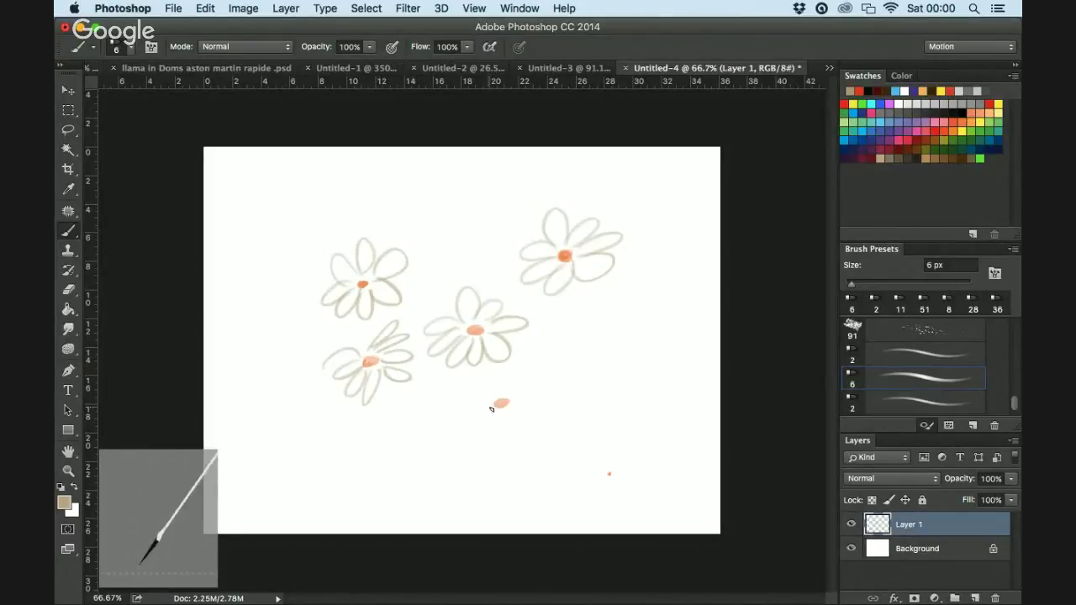
pyautogui.moveTo(494, 407)
pyautogui.mouseDown()
pyautogui.moveTo(486, 432)
pyautogui.moveTo(507, 408)
pyautogui.moveTo(477, 395)
pyautogui.moveTo(508, 396)
pyautogui.moveTo(490, 374)
pyautogui.moveTo(520, 394)
pyautogui.moveTo(509, 437)
pyautogui.moveTo(506, 411)
pyautogui.mouseUp()
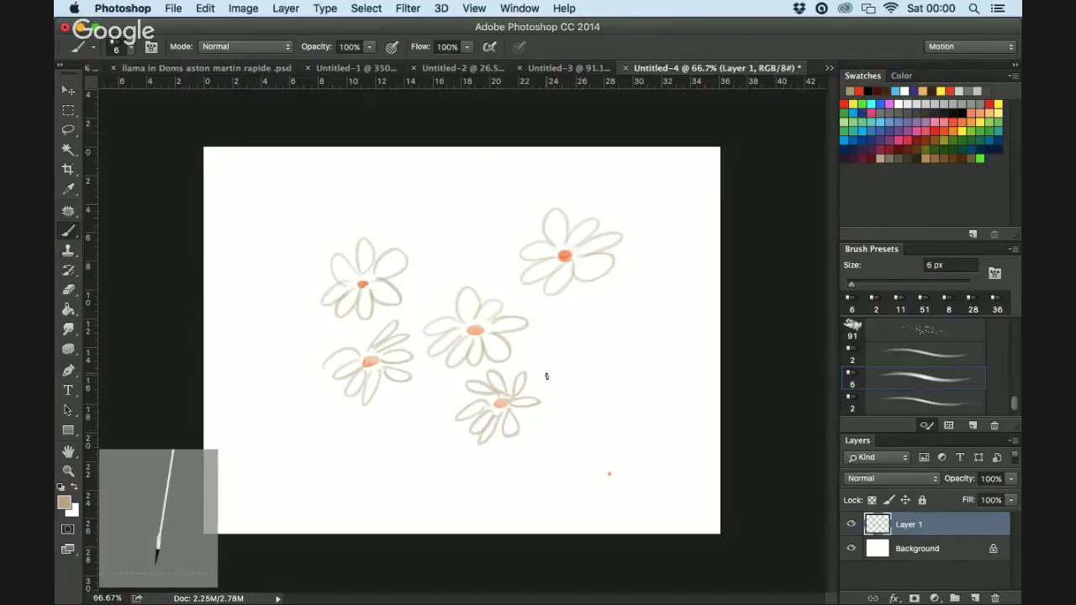
# Pick a green swatch and draw curved double-line stems hanging from each of the five daisies
pyautogui.click(990, 126)
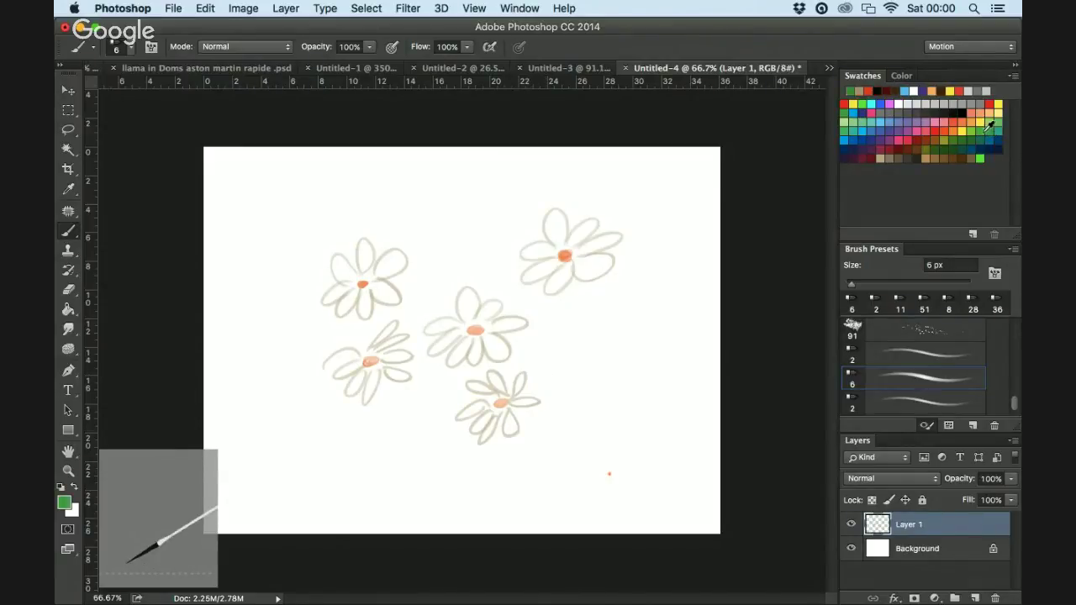
pyautogui.moveTo(580, 286)
pyautogui.mouseDown()
pyautogui.moveTo(588, 326)
pyautogui.moveTo(531, 394)
pyautogui.mouseUp()
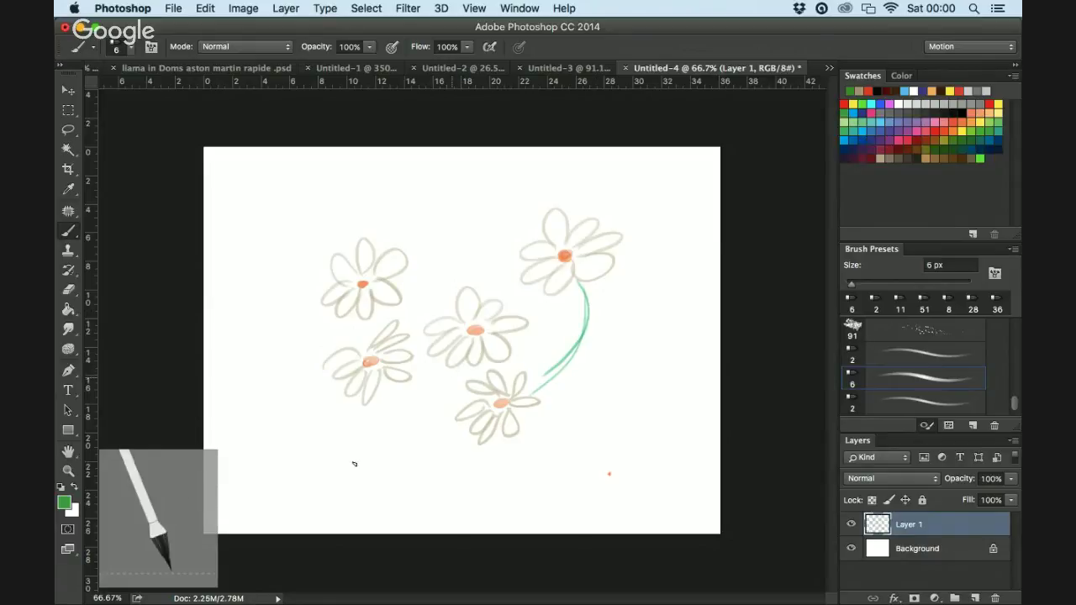
pyautogui.moveTo(451, 373); pyautogui.dragTo(343, 464)
pyautogui.moveTo(458, 374)
pyautogui.mouseDown()
pyautogui.moveTo(455, 391)
pyautogui.moveTo(351, 479)
pyautogui.mouseUp()
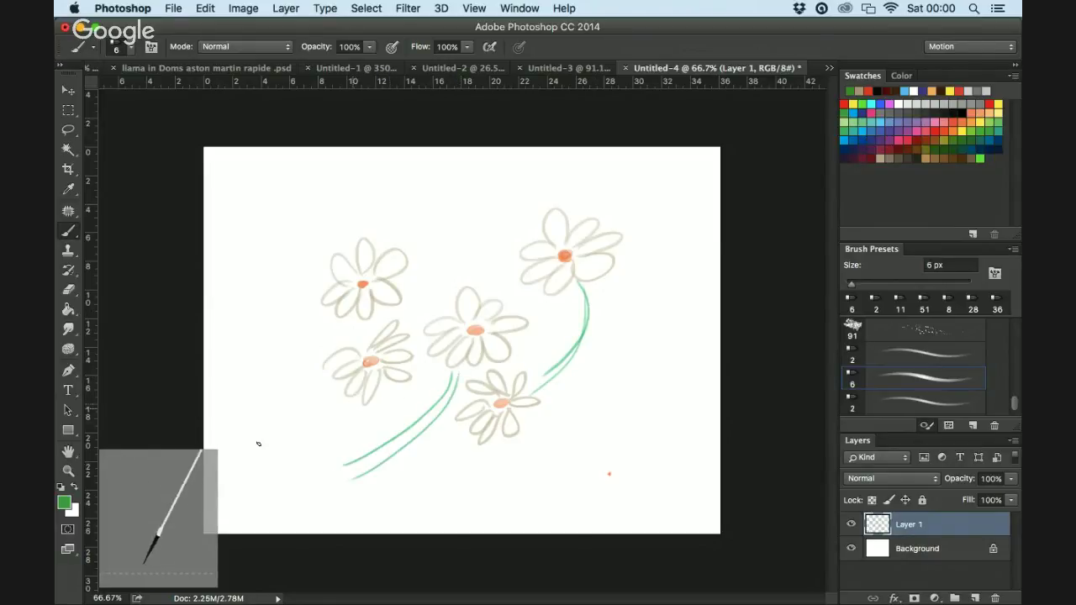
pyautogui.moveTo(353, 401); pyautogui.dragTo(259, 447)
pyautogui.moveTo(355, 401); pyautogui.dragTo(271, 405)
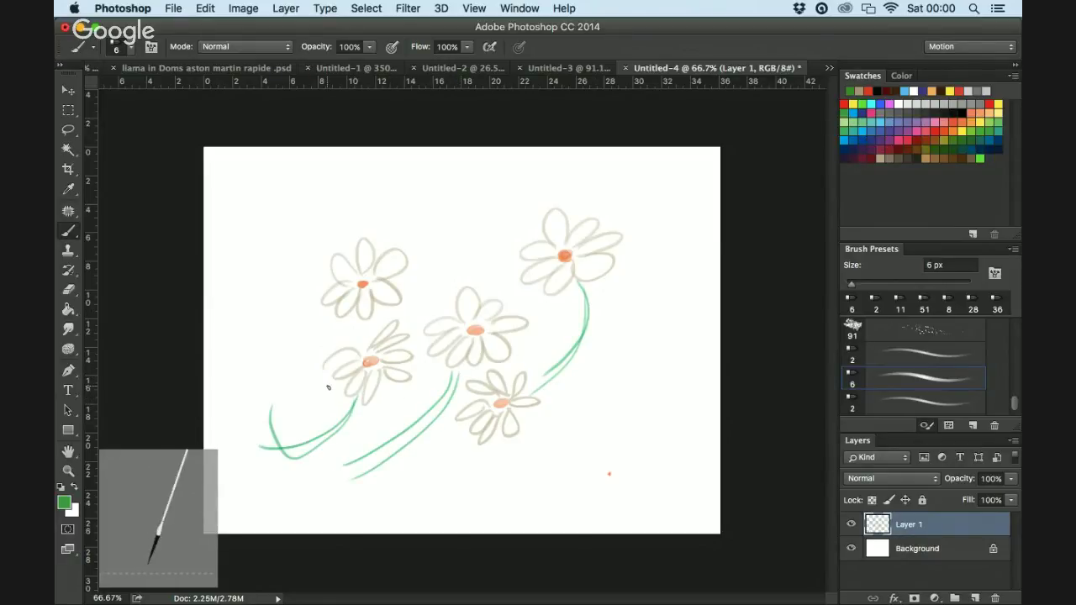
pyautogui.moveTo(400, 284); pyautogui.dragTo(407, 436)
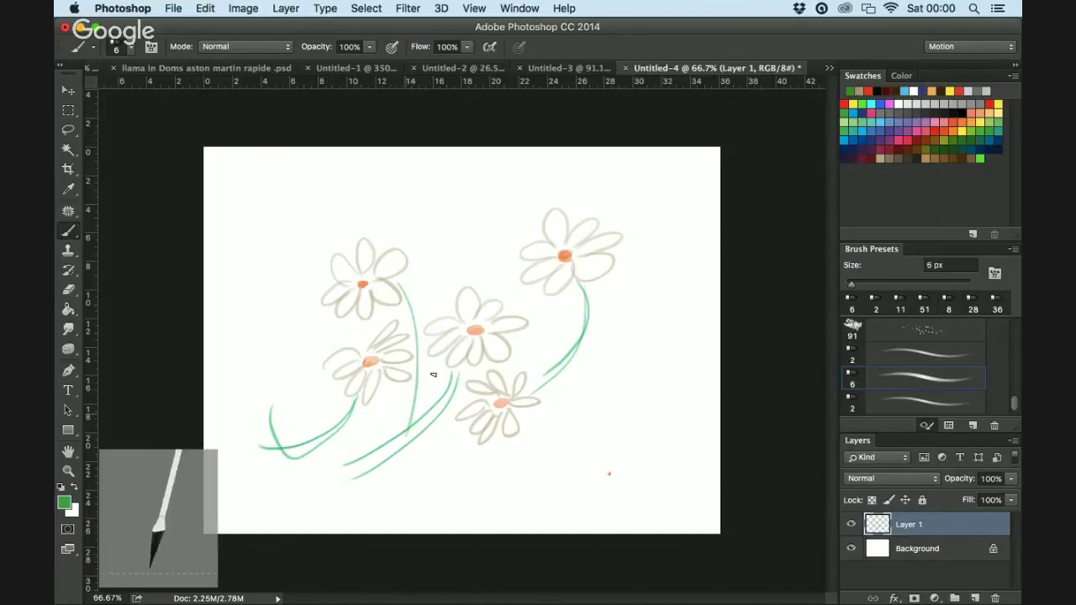
pyautogui.moveTo(405, 276)
pyautogui.mouseDown()
pyautogui.moveTo(416, 407)
pyautogui.moveTo(397, 481)
pyautogui.mouseUp()
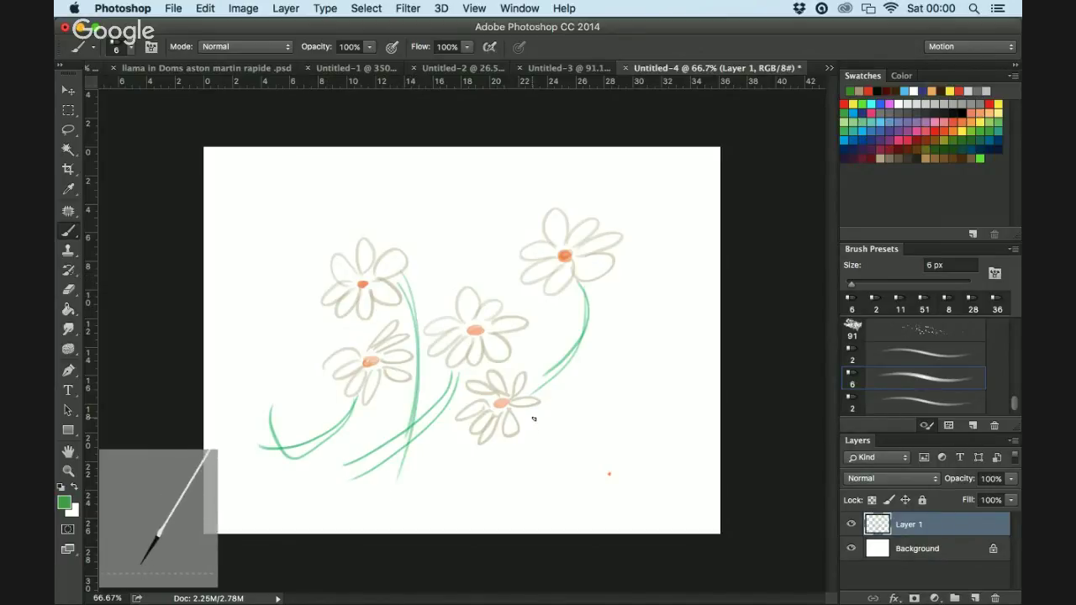
pyautogui.moveTo(533, 418)
pyautogui.mouseDown()
pyautogui.moveTo(522, 458)
pyautogui.moveTo(417, 522)
pyautogui.mouseUp()
pyautogui.moveTo(536, 429); pyautogui.dragTo(417, 530)
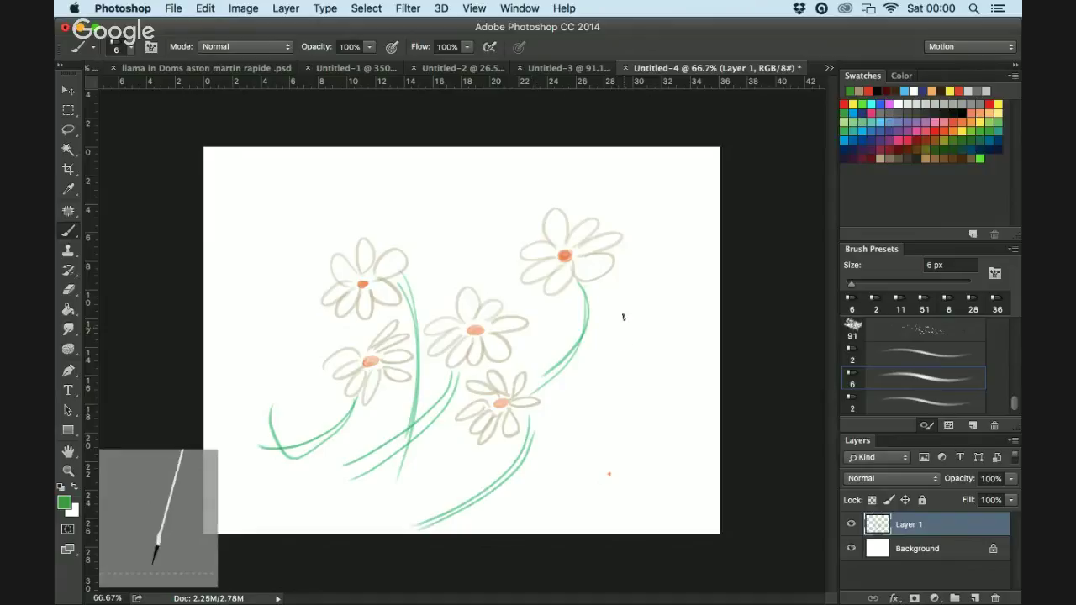
# Draw looping green tendrils on both sides of the daisies and long curved leaves above and beside them
pyautogui.moveTo(665, 267)
pyautogui.mouseDown()
pyautogui.moveTo(614, 389)
pyautogui.moveTo(534, 448)
pyautogui.moveTo(568, 451)
pyautogui.moveTo(597, 494)
pyautogui.mouseUp()
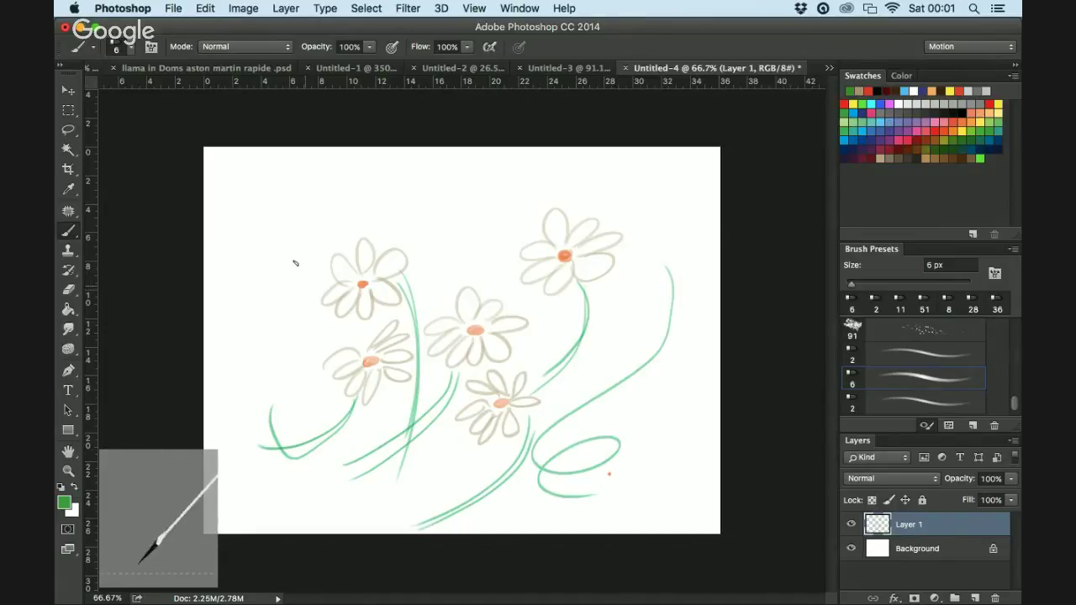
pyautogui.moveTo(311, 188)
pyautogui.mouseDown()
pyautogui.moveTo(274, 207)
pyautogui.moveTo(304, 255)
pyautogui.moveTo(268, 320)
pyautogui.moveTo(278, 391)
pyautogui.mouseUp()
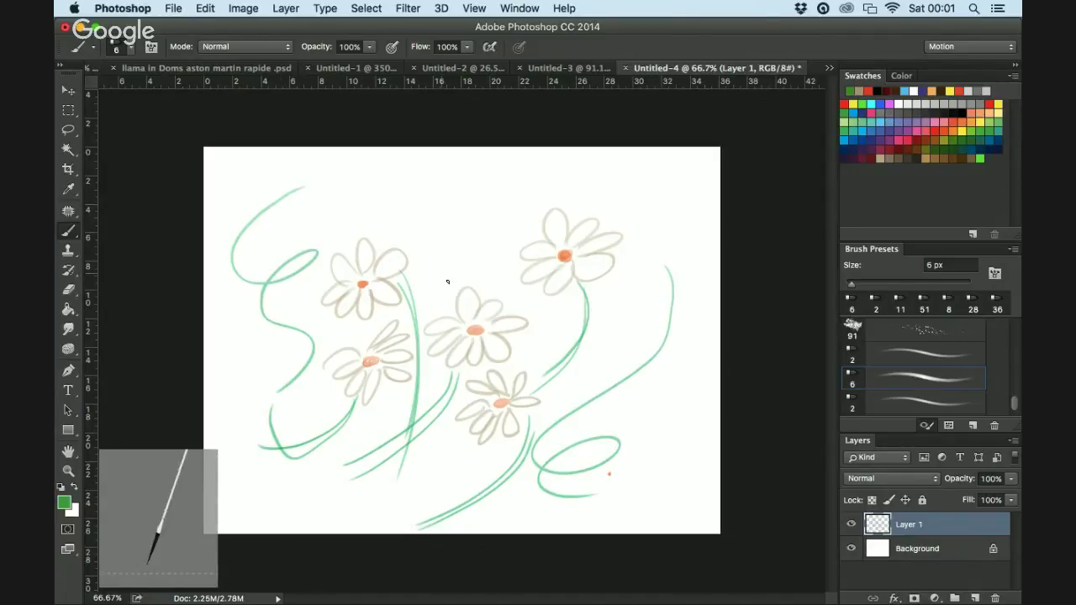
pyautogui.moveTo(333, 187); pyautogui.dragTo(429, 273)
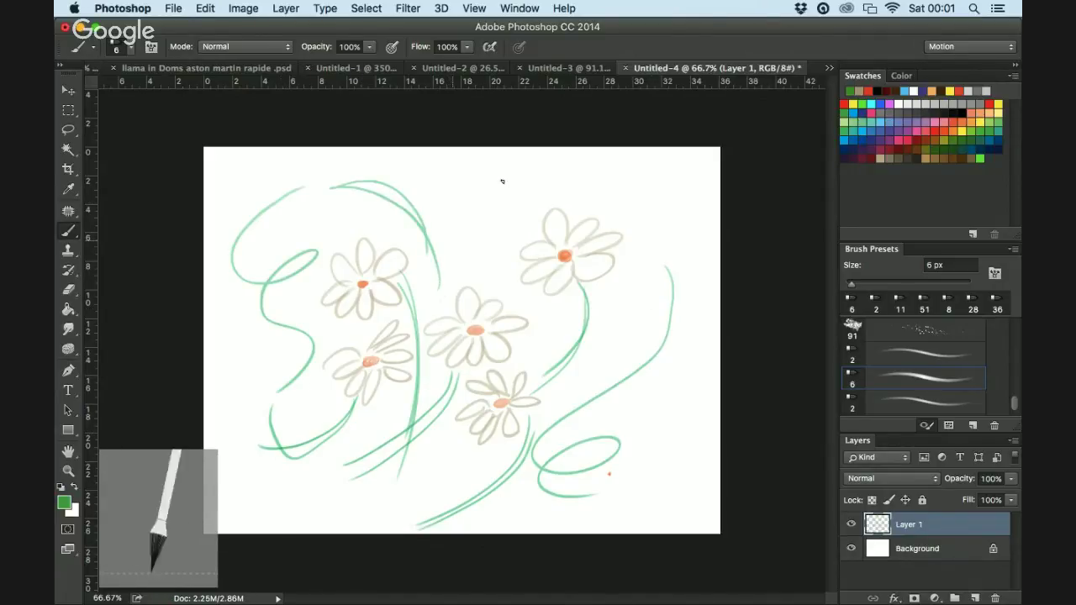
pyautogui.moveTo(502, 181)
pyautogui.mouseDown()
pyautogui.moveTo(456, 280)
pyautogui.moveTo(480, 290)
pyautogui.mouseUp()
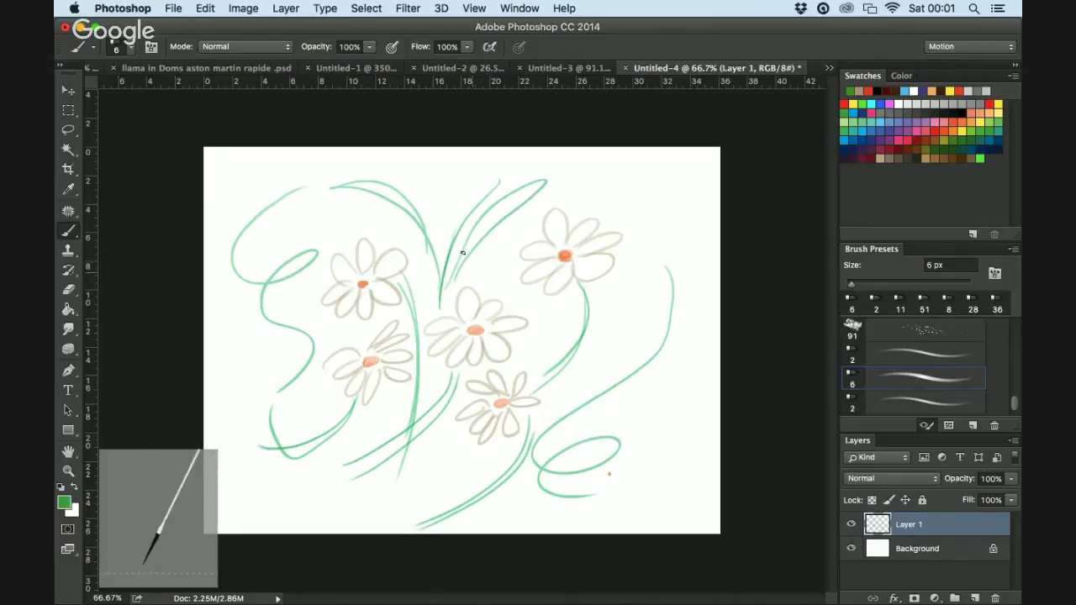
pyautogui.moveTo(441, 242)
pyautogui.mouseDown()
pyautogui.moveTo(528, 171)
pyautogui.moveTo(509, 197)
pyautogui.mouseUp()
pyautogui.moveTo(478, 271)
pyautogui.mouseDown()
pyautogui.moveTo(580, 176)
pyautogui.moveTo(526, 220)
pyautogui.mouseUp()
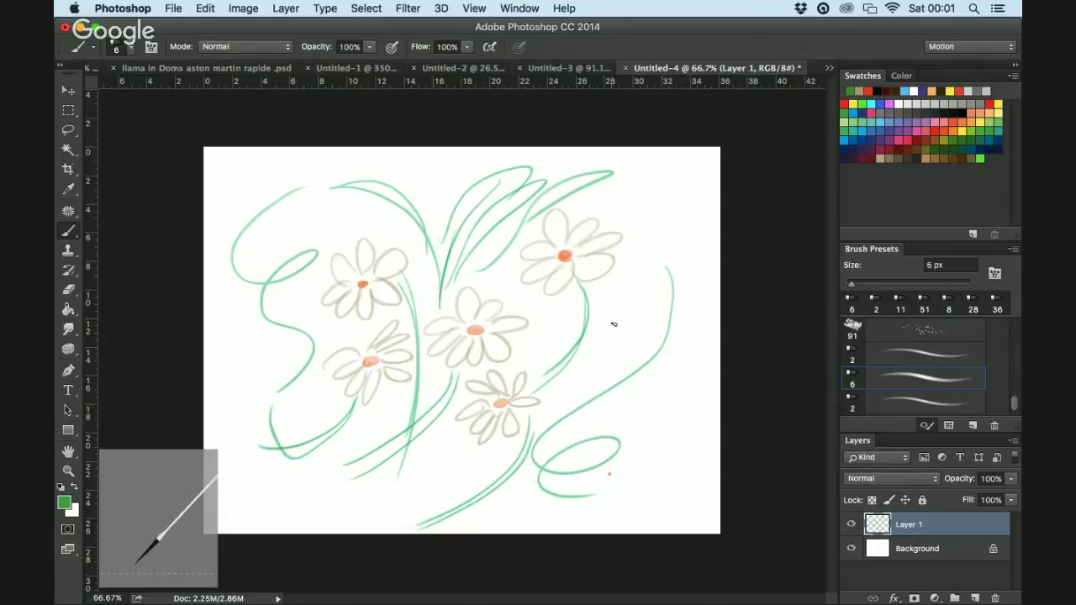
pyautogui.moveTo(615, 327)
pyautogui.mouseDown()
pyautogui.moveTo(708, 175)
pyautogui.moveTo(652, 273)
pyautogui.mouseUp()
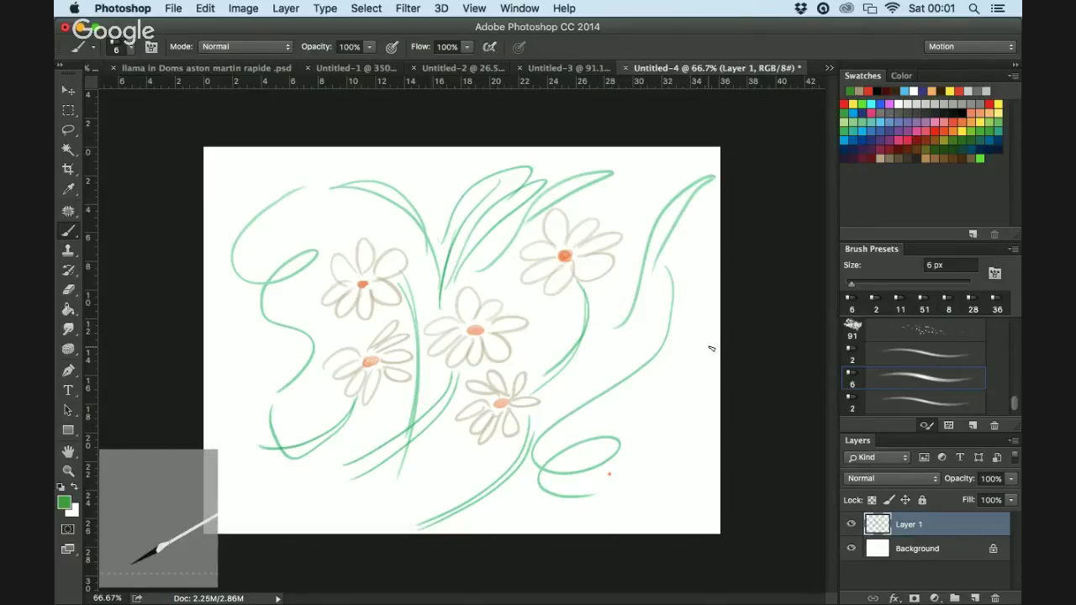
# Pick a light brown swatch and draw small petals around the tiny orange dot in the lower right of the canvas
pyautogui.click(921, 149)
pyautogui.moveTo(609, 471)
pyautogui.mouseDown()
pyautogui.moveTo(596, 482)
pyautogui.moveTo(608, 493)
pyautogui.moveTo(622, 450)
pyautogui.mouseUp()
pyautogui.moveTo(622, 450)
pyautogui.mouseDown()
pyautogui.moveTo(634, 464)
pyautogui.moveTo(602, 443)
pyautogui.mouseUp()
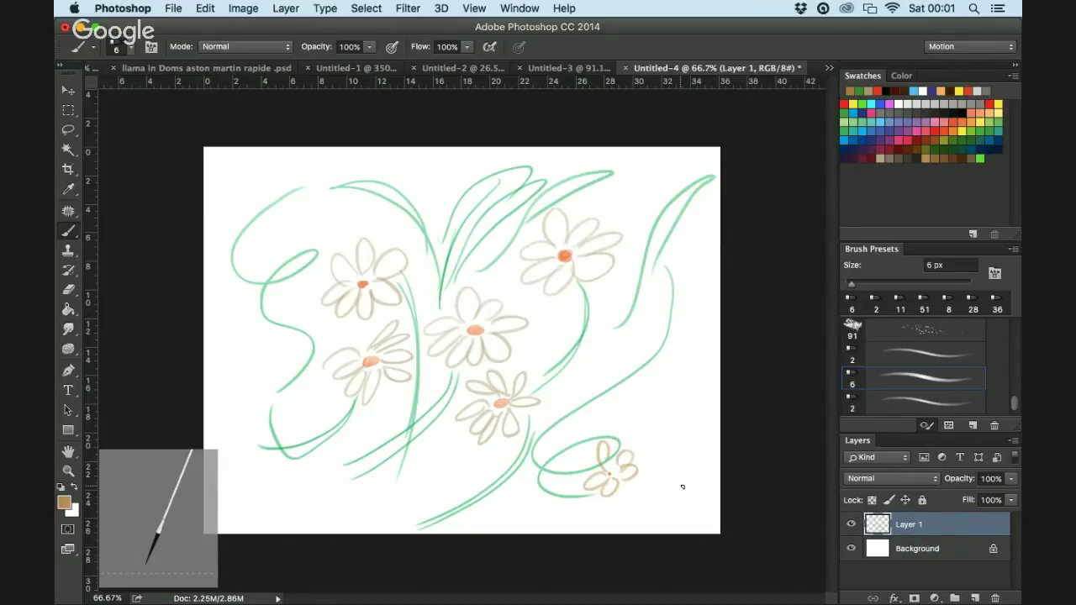
# Pick a bright red swatch and paint a curved shading stroke inside the orange centre of the upper-right daisy
pyautogui.scroll(6, 682, 486)
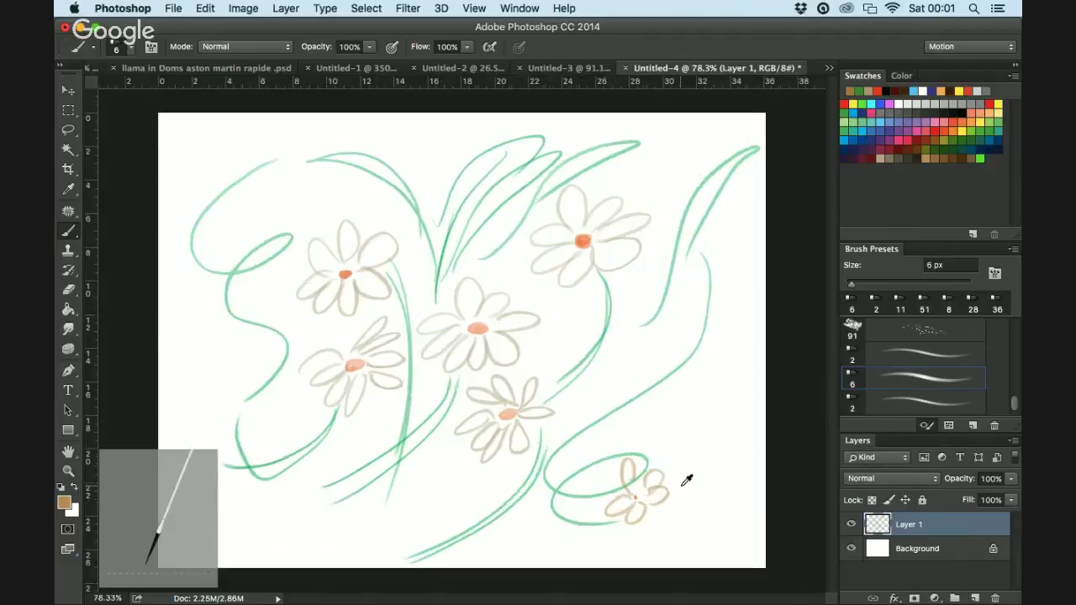
pyautogui.scroll(-10, 687, 481)
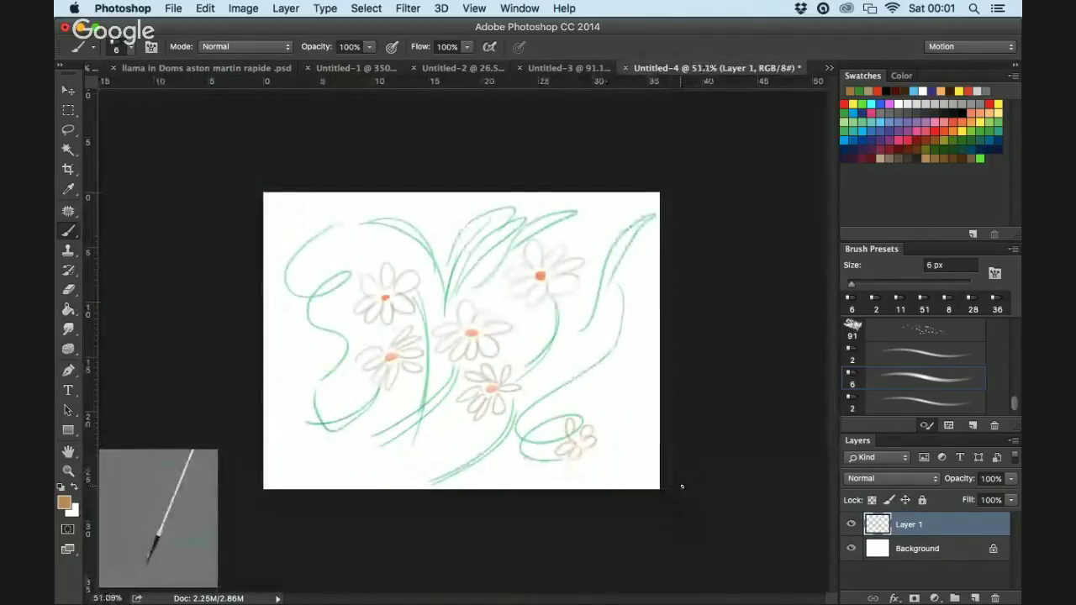
pyautogui.click(928, 127)
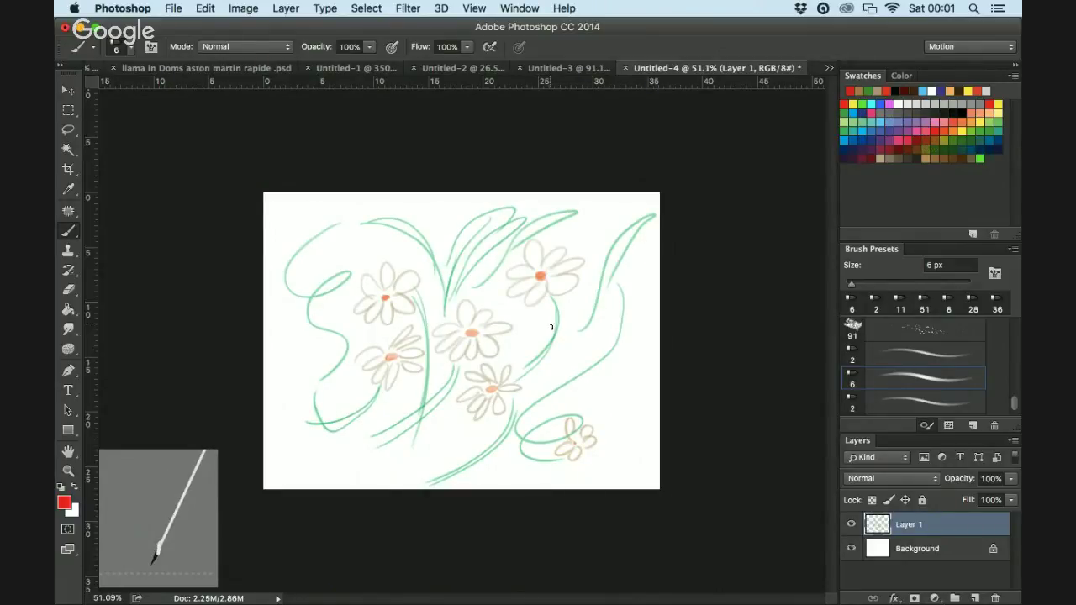
pyautogui.scroll(2, 551, 326)
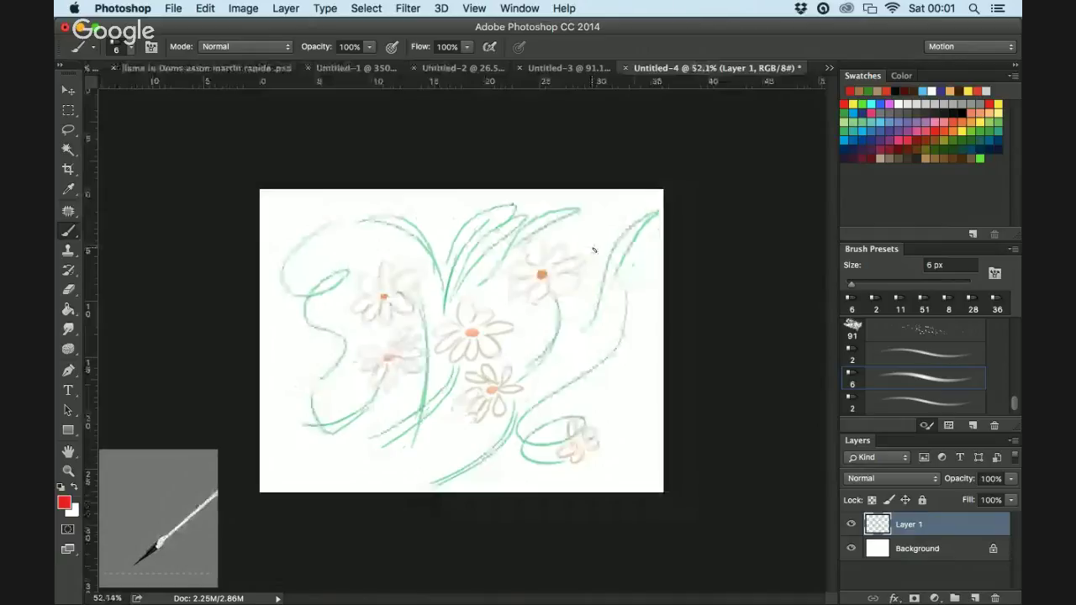
pyautogui.scroll(10, 546, 275)
pyautogui.moveTo(557, 244)
pyautogui.mouseDown()
pyautogui.moveTo(548, 301)
pyautogui.moveTo(486, 324)
pyautogui.moveTo(459, 301)
pyautogui.moveTo(551, 282)
pyautogui.mouseUp()
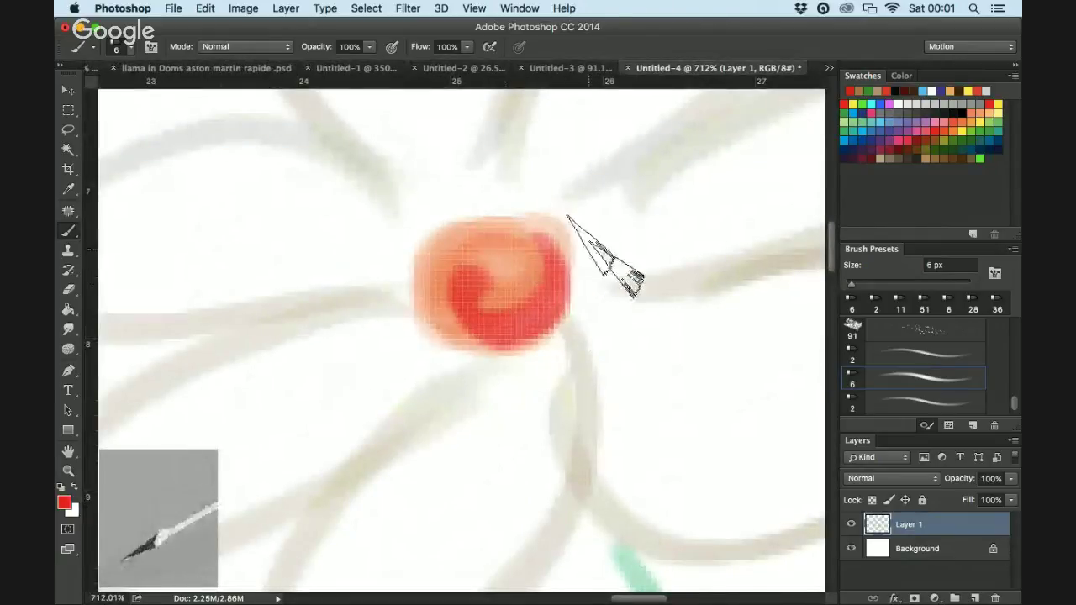
# Paint a red scroll around the upper-right daisy's centre, and a flowing red curl plus a small centre swirl on the middle daisy
pyautogui.moveTo(542, 195)
pyautogui.mouseDown()
pyautogui.moveTo(583, 220)
pyautogui.moveTo(597, 264)
pyautogui.moveTo(576, 331)
pyautogui.moveTo(543, 361)
pyautogui.moveTo(404, 378)
pyautogui.moveTo(375, 423)
pyautogui.moveTo(426, 451)
pyautogui.moveTo(459, 398)
pyautogui.mouseUp()
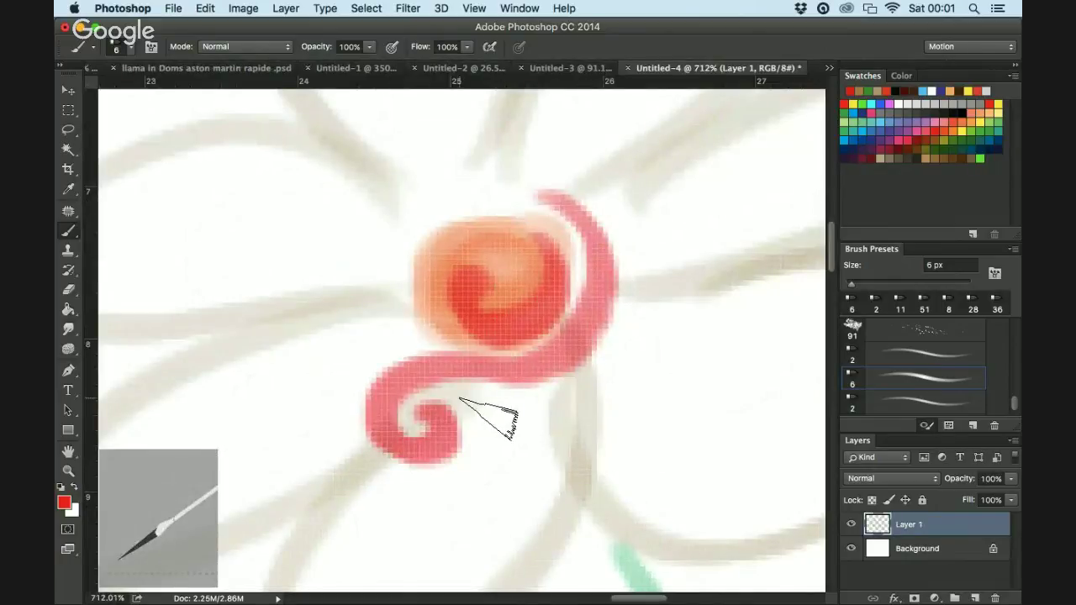
pyautogui.scroll(-8, 460, 398)
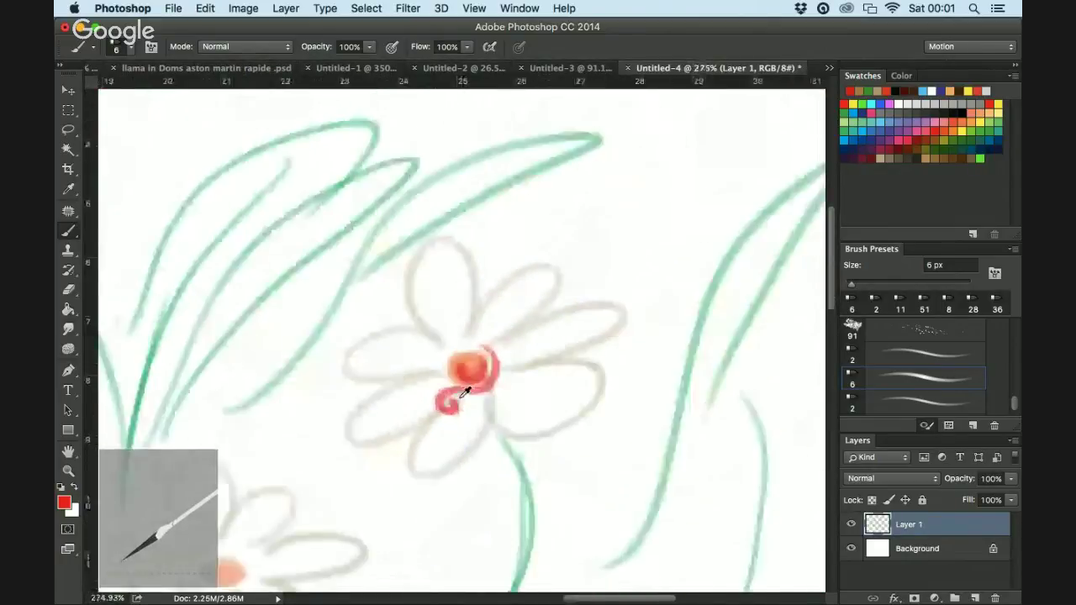
pyautogui.scroll(-2, 464, 392)
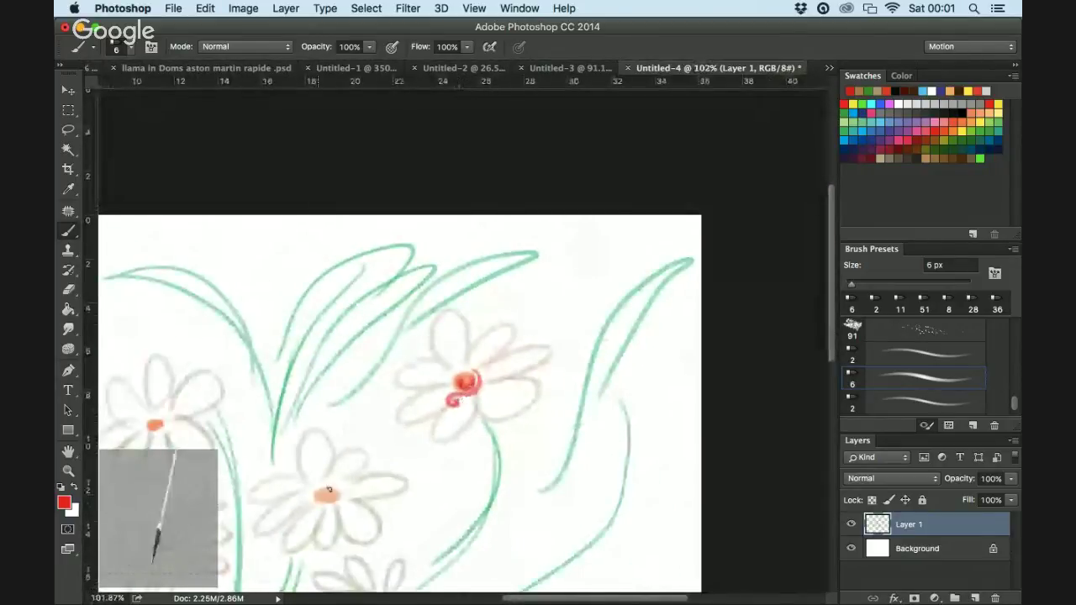
pyautogui.scroll(3, 328, 488)
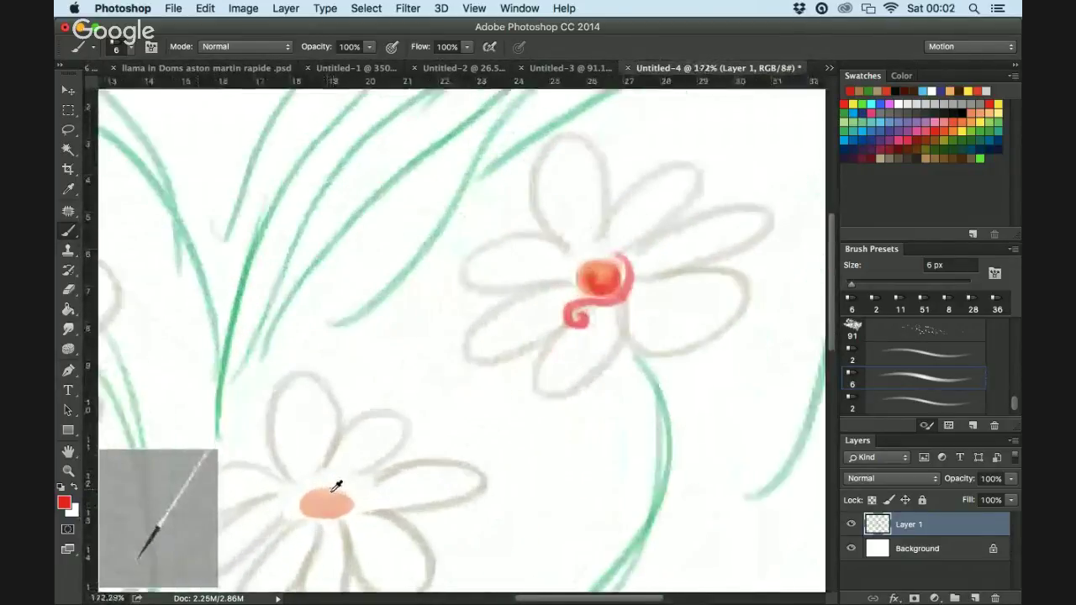
pyautogui.moveTo(296, 502)
pyautogui.mouseDown()
pyautogui.moveTo(302, 538)
pyautogui.moveTo(369, 523)
pyautogui.moveTo(385, 530)
pyautogui.moveTo(419, 563)
pyautogui.moveTo(419, 589)
pyautogui.moveTo(380, 579)
pyautogui.mouseUp()
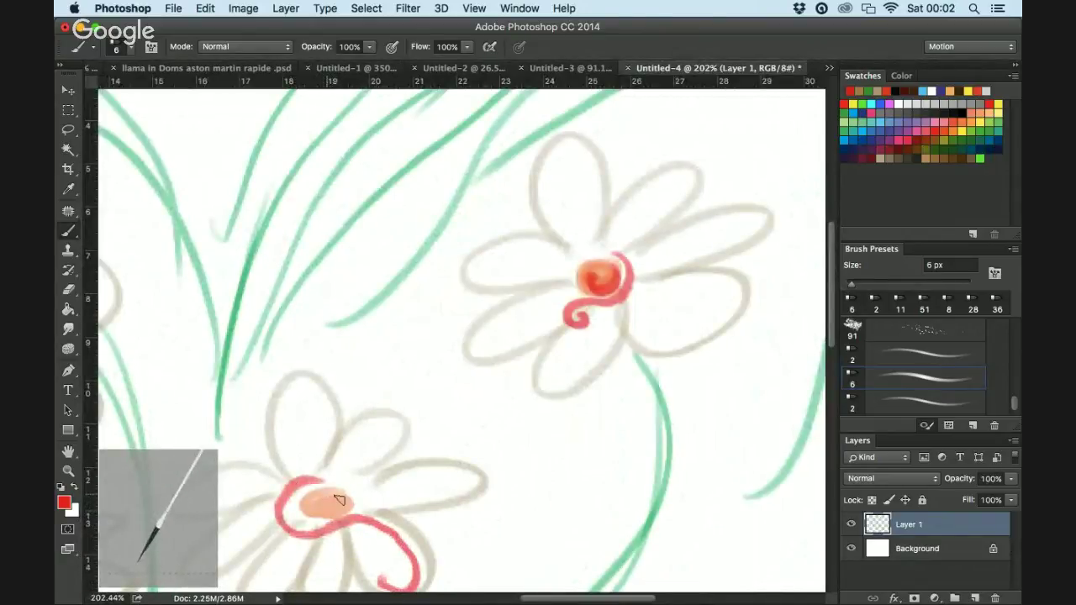
pyautogui.moveTo(330, 501)
pyautogui.mouseDown()
pyautogui.moveTo(318, 504)
pyautogui.moveTo(339, 505)
pyautogui.mouseUp()
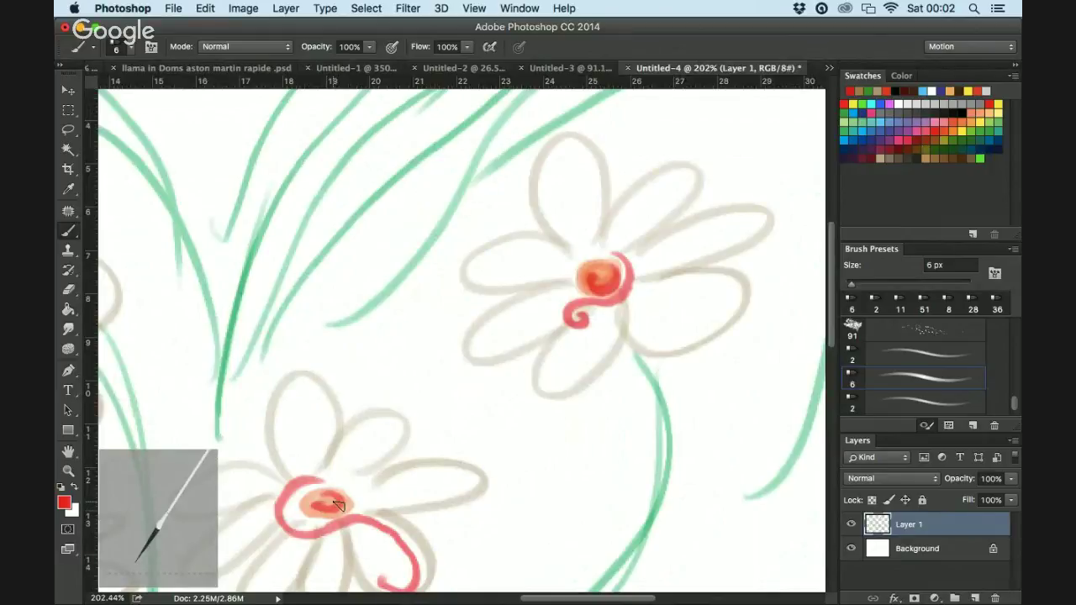
# Shade the lower-left daisy's centre red, accent its petals with red strokes, and wrap a long red curl around the upper-left daisy's centre
pyautogui.scroll(-6, 334, 504)
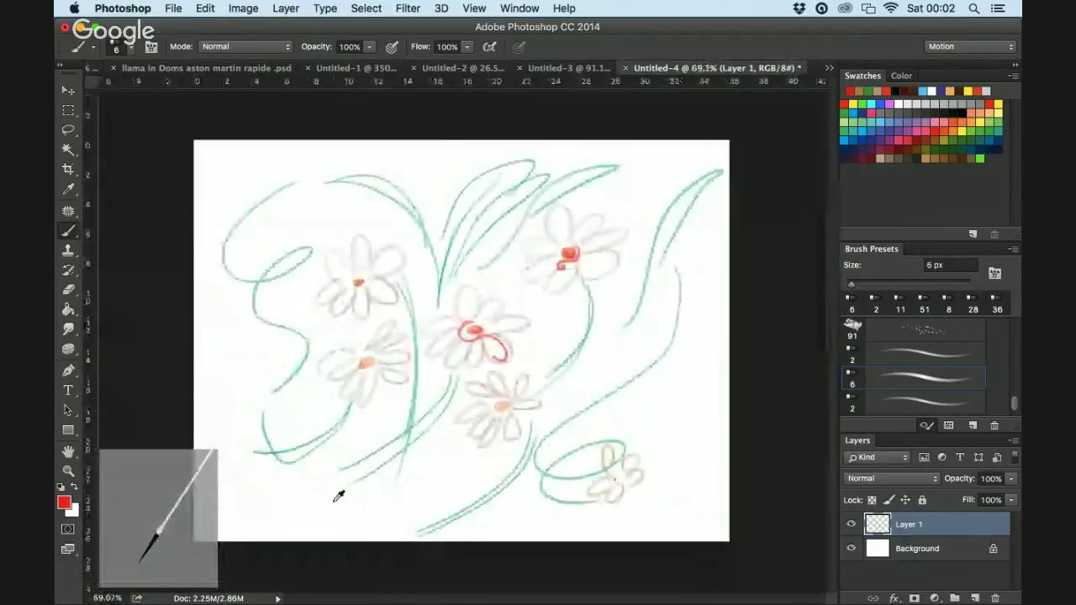
pyautogui.scroll(5, 389, 344)
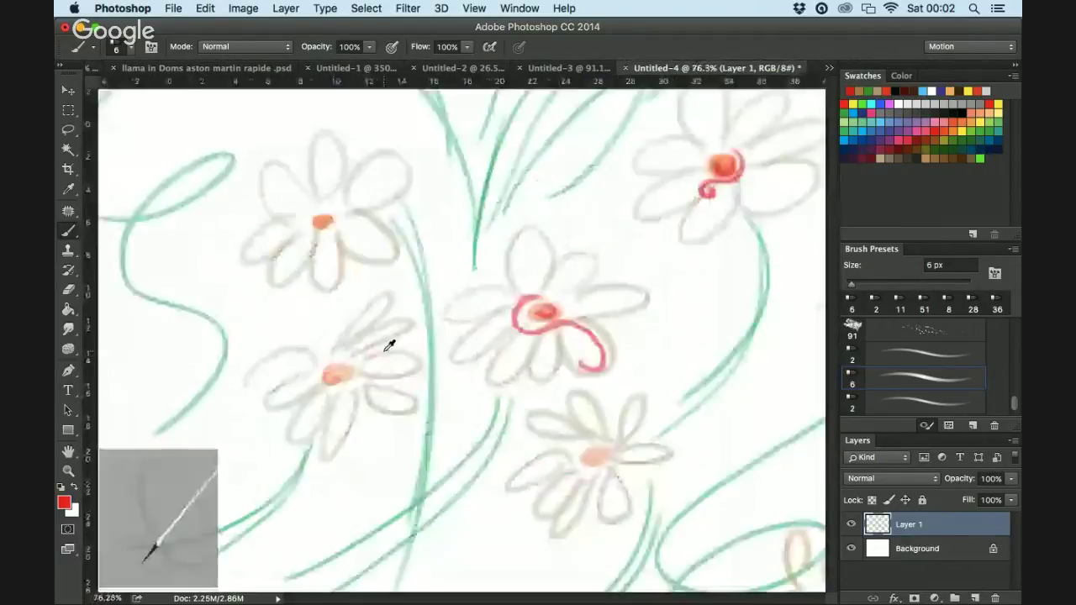
pyautogui.moveTo(343, 371)
pyautogui.mouseDown()
pyautogui.moveTo(346, 447)
pyautogui.moveTo(326, 485)
pyautogui.mouseUp()
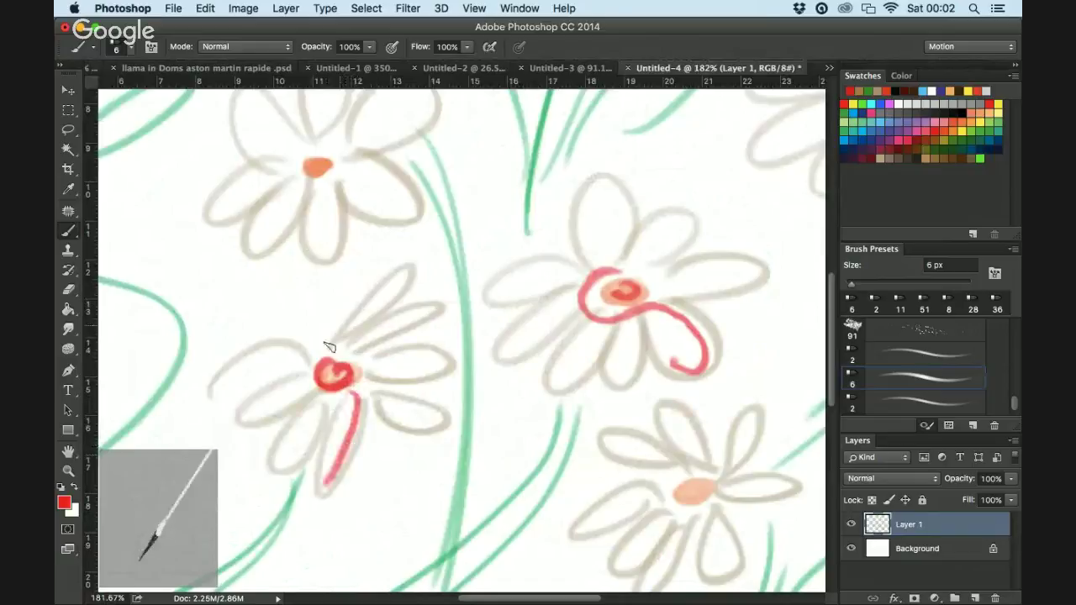
pyautogui.moveTo(319, 344)
pyautogui.mouseDown()
pyautogui.moveTo(370, 277)
pyautogui.moveTo(410, 259)
pyautogui.moveTo(418, 288)
pyautogui.mouseUp()
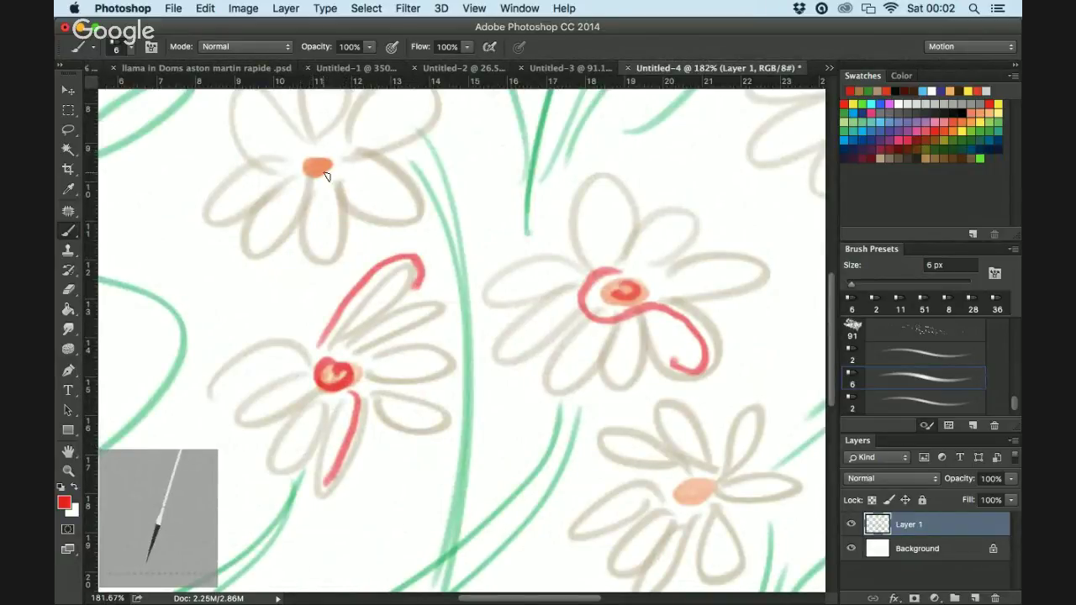
pyautogui.moveTo(324, 148)
pyautogui.mouseDown()
pyautogui.moveTo(334, 177)
pyautogui.moveTo(341, 161)
pyautogui.moveTo(356, 180)
pyautogui.moveTo(298, 232)
pyautogui.moveTo(273, 325)
pyautogui.mouseUp()
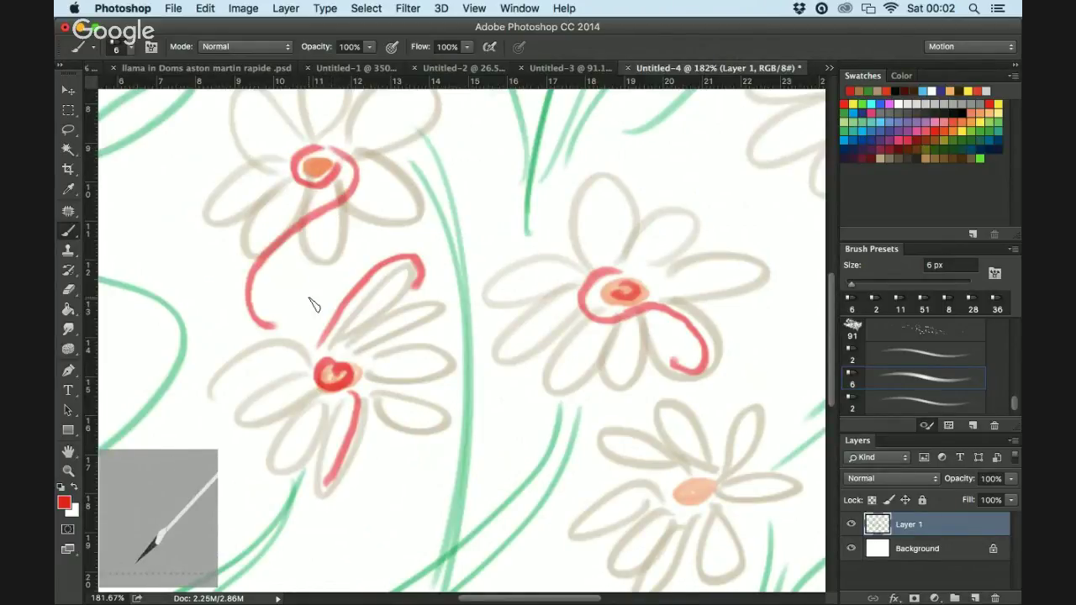
# Shade the orange centre of the daisy below the middle one in red and paint curved red strokes along four of its petals
pyautogui.scroll(-5, 314, 292)
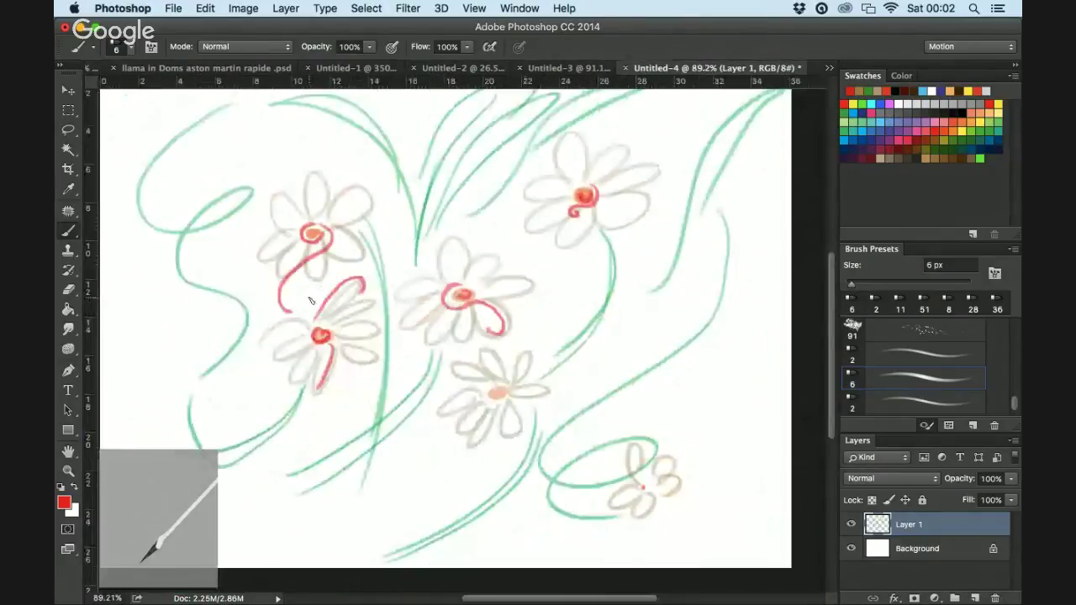
pyautogui.scroll(5, 509, 365)
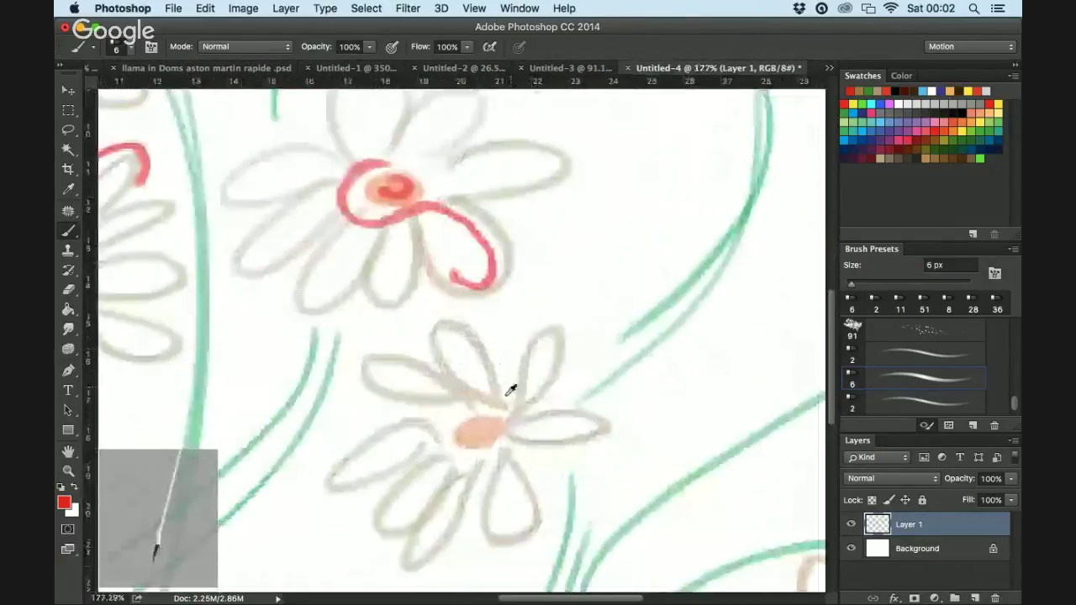
pyautogui.scroll(2, 510, 390)
pyautogui.moveTo(492, 430)
pyautogui.mouseDown()
pyautogui.moveTo(465, 439)
pyautogui.moveTo(494, 440)
pyautogui.mouseUp()
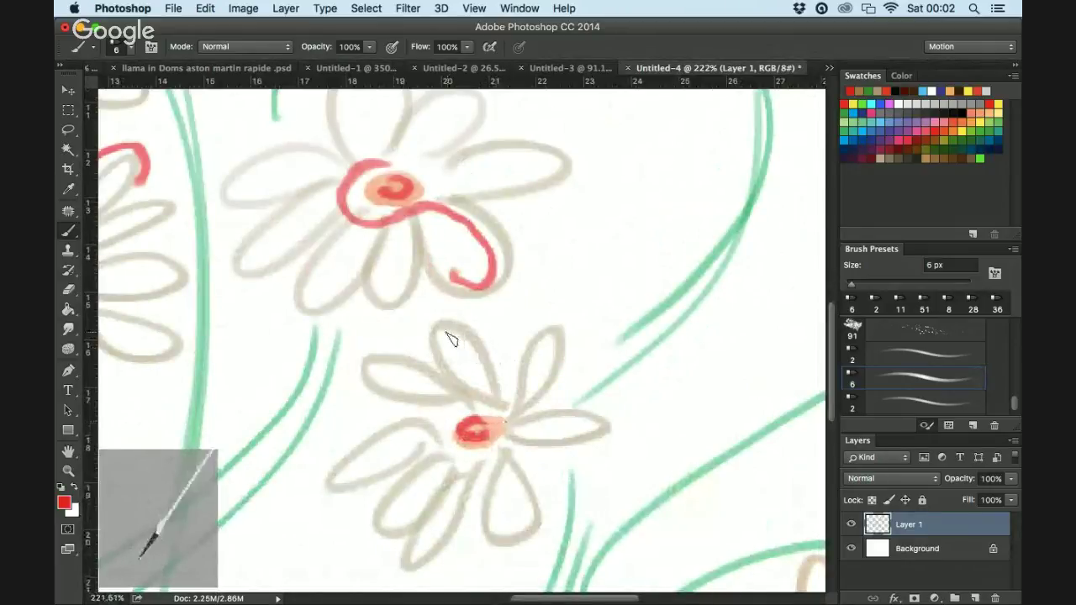
pyautogui.moveTo(446, 332); pyautogui.dragTo(479, 391)
pyautogui.moveTo(370, 368)
pyautogui.mouseDown()
pyautogui.moveTo(433, 380)
pyautogui.moveTo(444, 397)
pyautogui.mouseUp()
pyautogui.moveTo(348, 479)
pyautogui.mouseDown()
pyautogui.moveTo(397, 437)
pyautogui.moveTo(433, 437)
pyautogui.mouseUp()
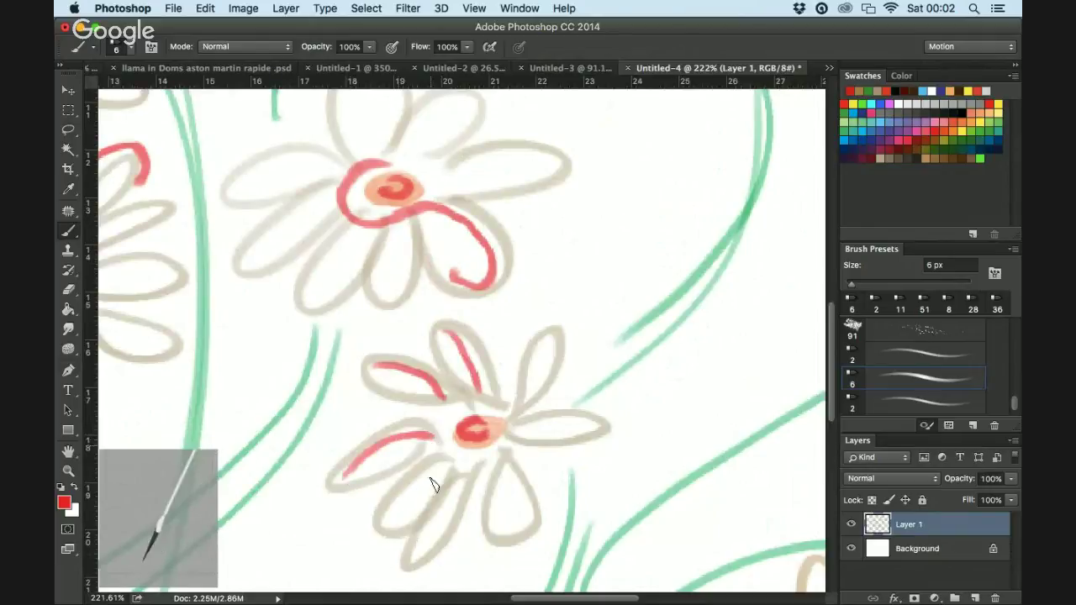
pyautogui.moveTo(389, 523)
pyautogui.mouseDown()
pyautogui.moveTo(432, 475)
pyautogui.moveTo(458, 462)
pyautogui.mouseUp()
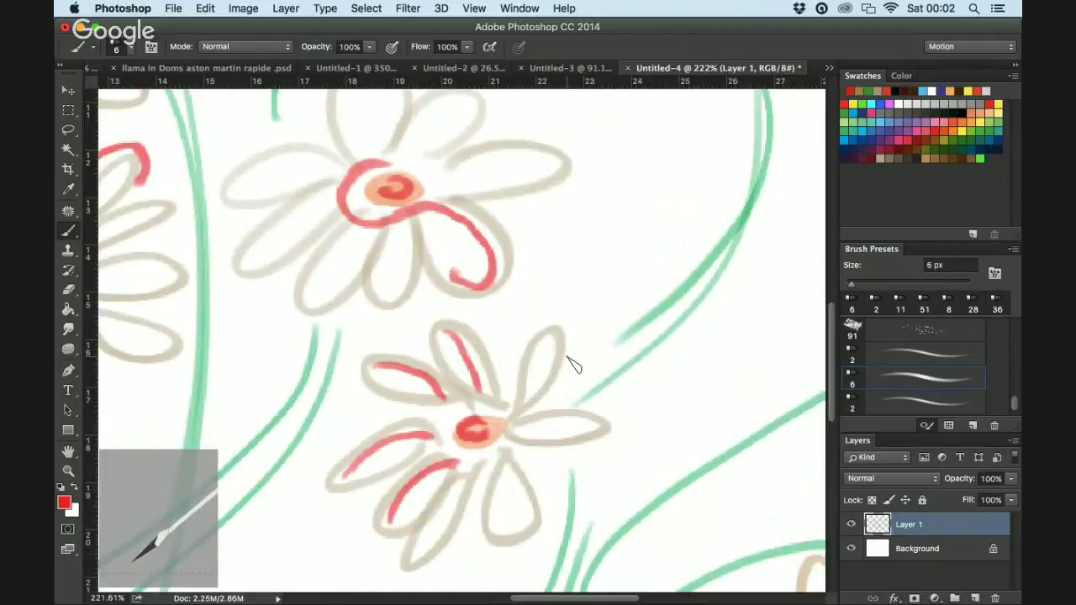
# Add short red accents to the small lower-right flower and draw two red heart outlines where the nearby green loop crosses itself
pyautogui.scroll(-10, 568, 363)
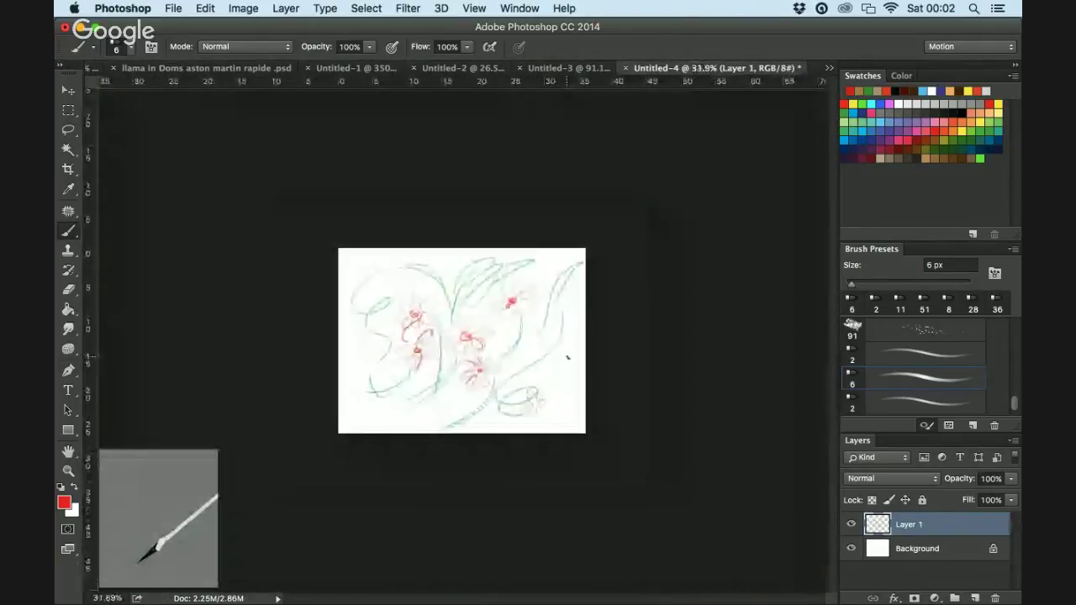
pyautogui.scroll(5, 568, 358)
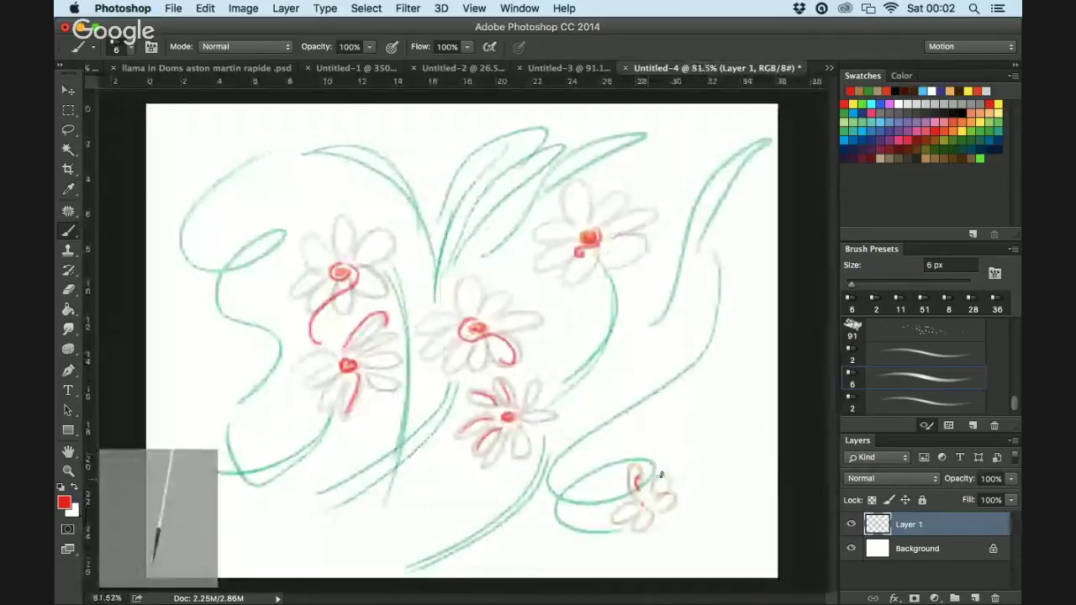
pyautogui.scroll(2, 697, 462)
pyautogui.scroll(2, 629, 527)
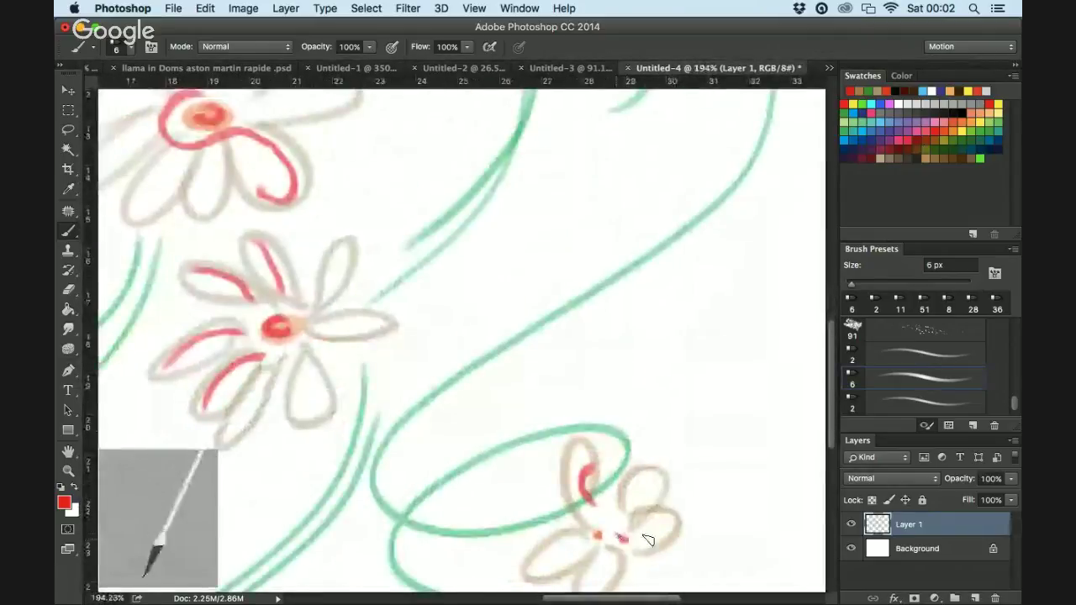
pyautogui.scroll(2, 649, 525)
pyautogui.scroll(-3, 654, 513)
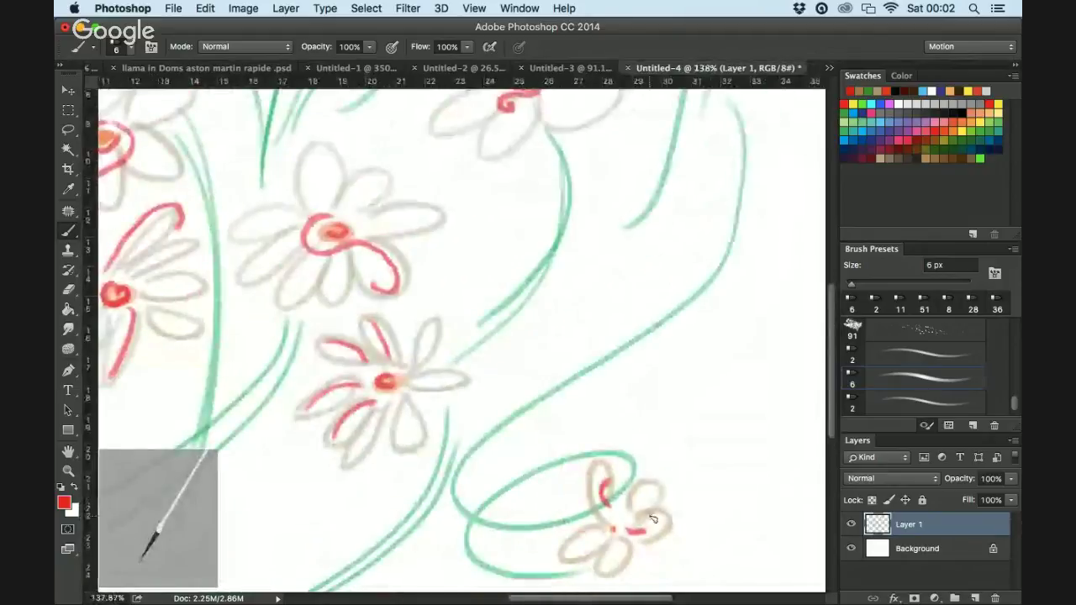
pyautogui.moveTo(469, 504)
pyautogui.mouseDown()
pyautogui.moveTo(465, 479)
pyautogui.moveTo(498, 487)
pyautogui.moveTo(478, 507)
pyautogui.moveTo(485, 494)
pyautogui.moveTo(496, 537)
pyautogui.moveTo(523, 538)
pyautogui.moveTo(518, 551)
pyautogui.moveTo(504, 549)
pyautogui.moveTo(509, 566)
pyautogui.moveTo(489, 562)
pyautogui.moveTo(479, 528)
pyautogui.mouseUp()
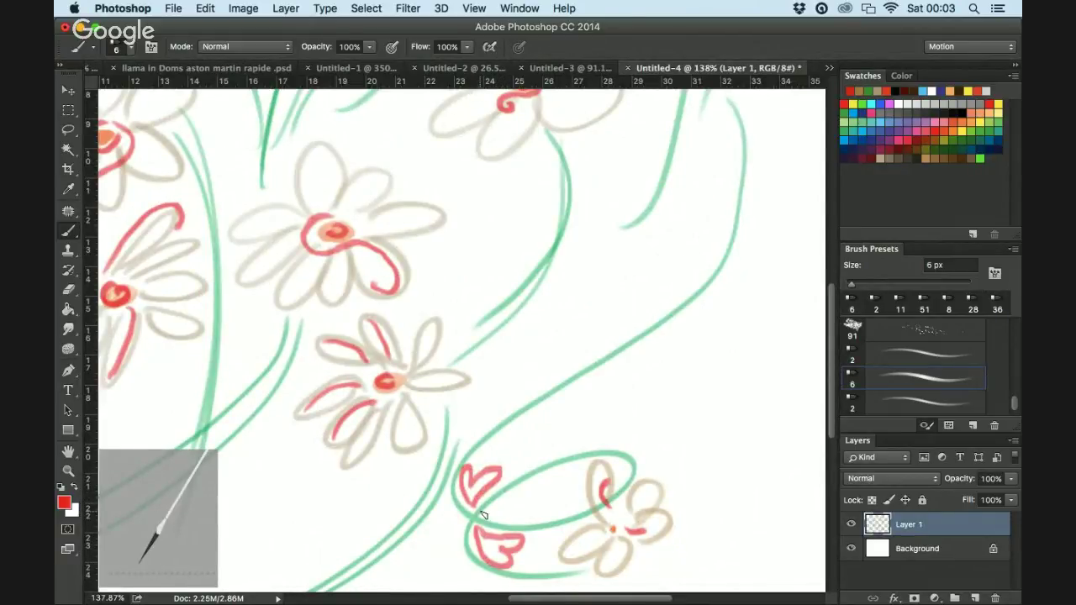
# Paint two small filled red hearts at the crossing of the left green tendril and one red heart above the upper-left daisy
pyautogui.scroll(-2, 483, 514)
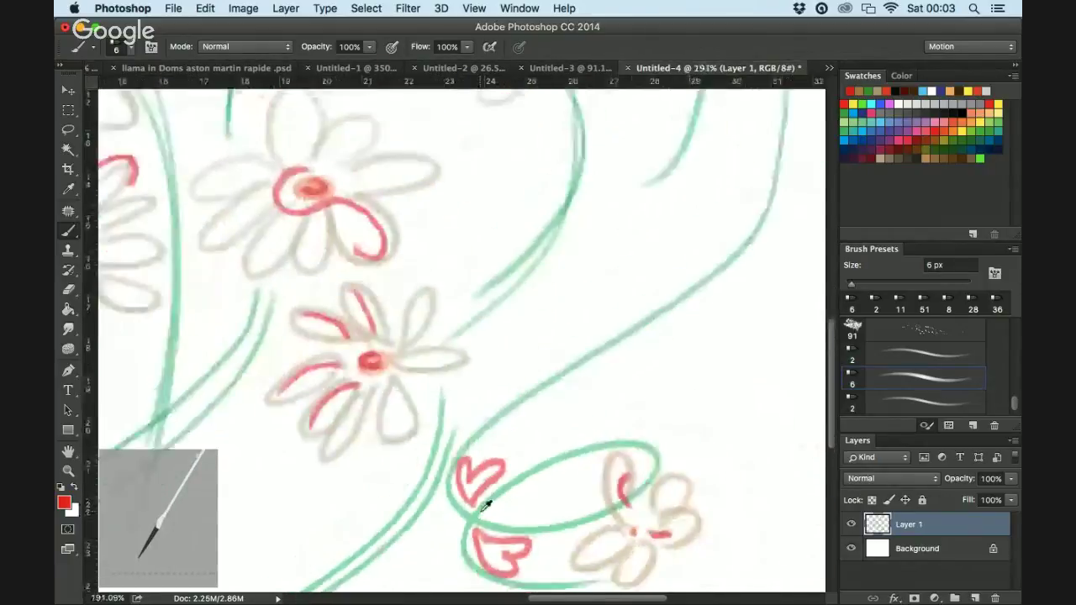
pyautogui.scroll(-5, 238, 339)
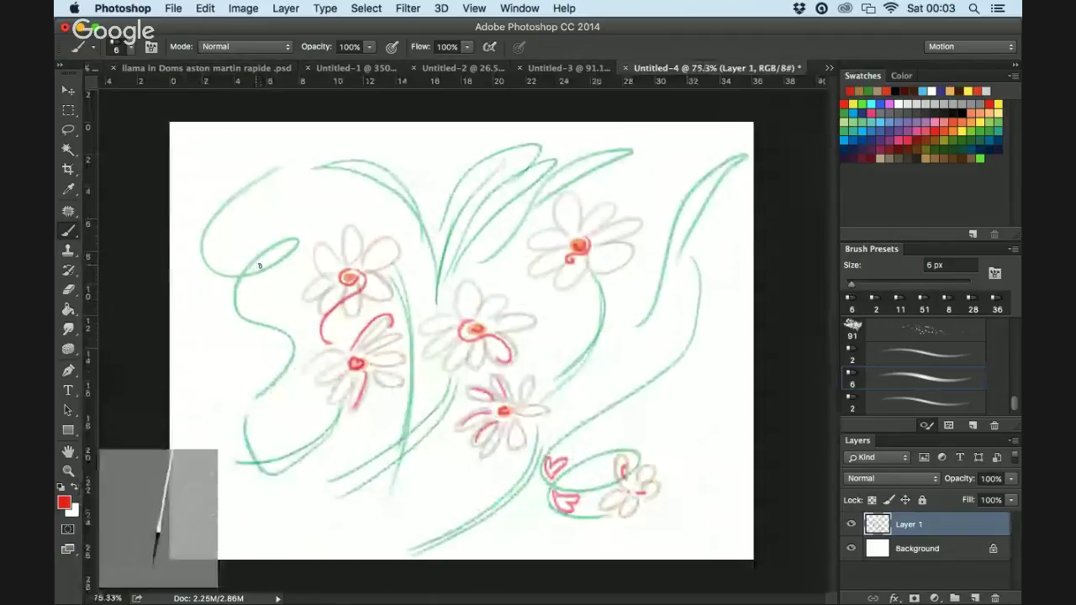
pyautogui.scroll(-1, 274, 250)
pyautogui.scroll(-2, 274, 250)
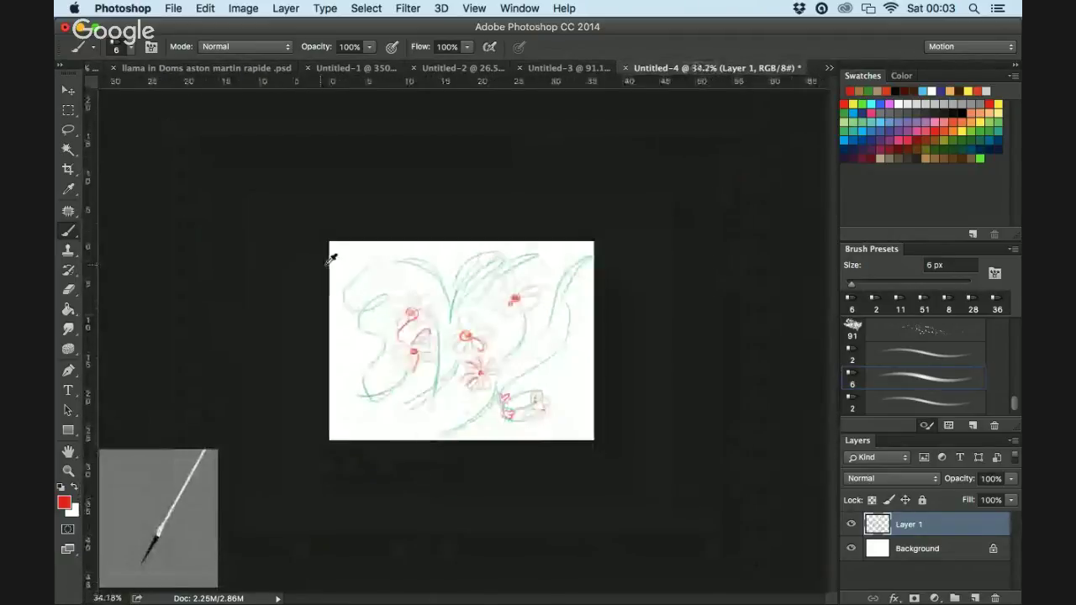
pyautogui.scroll(9, 331, 250)
pyautogui.scroll(4, 239, 239)
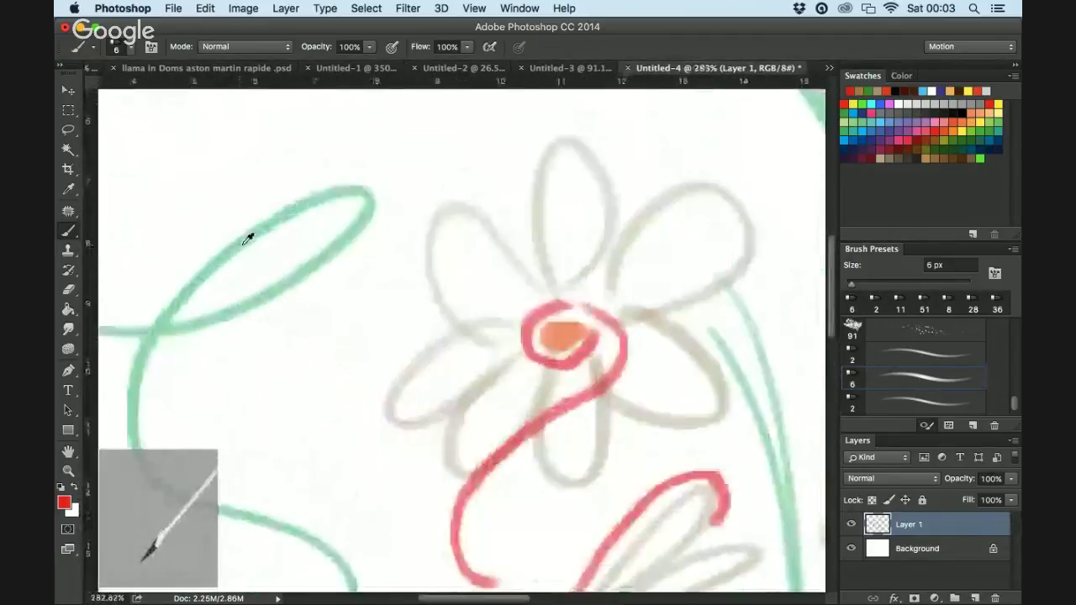
pyautogui.scroll(-1, 239, 260)
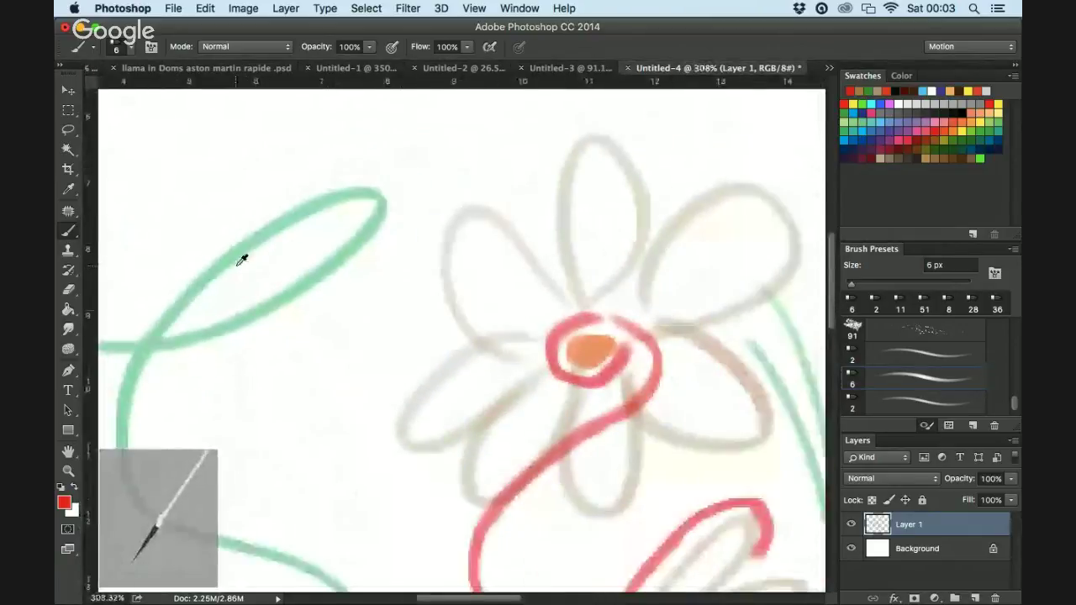
pyautogui.moveTo(102, 316)
pyautogui.mouseDown()
pyautogui.moveTo(140, 300)
pyautogui.moveTo(138, 336)
pyautogui.moveTo(158, 384)
pyautogui.moveTo(175, 390)
pyautogui.moveTo(173, 352)
pyautogui.mouseUp()
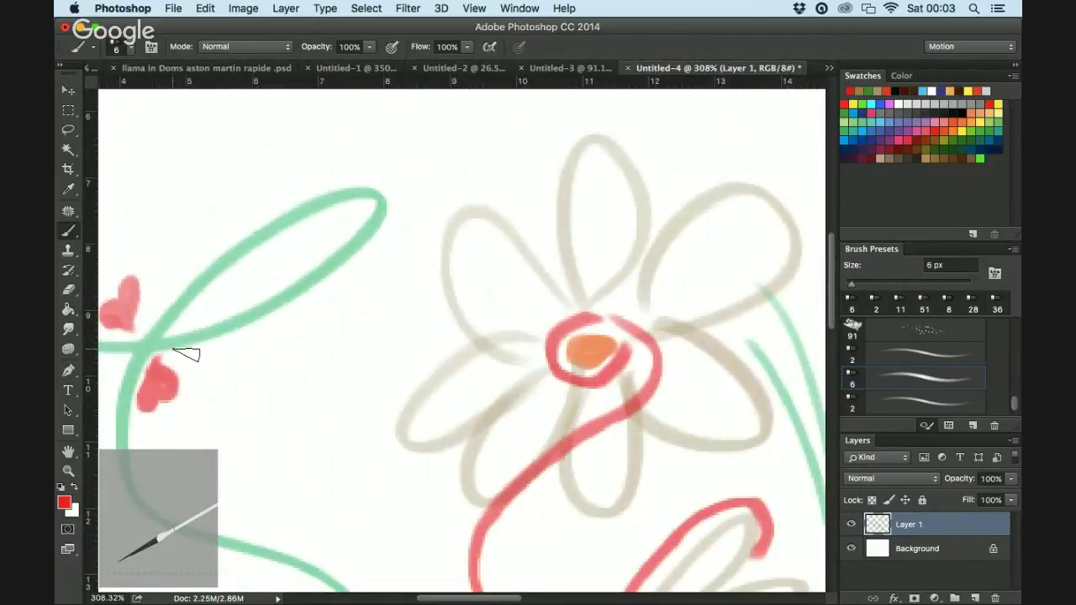
pyautogui.moveTo(665, 210)
pyautogui.mouseDown()
pyautogui.moveTo(672, 174)
pyautogui.moveTo(675, 211)
pyautogui.moveTo(682, 204)
pyautogui.mouseUp()
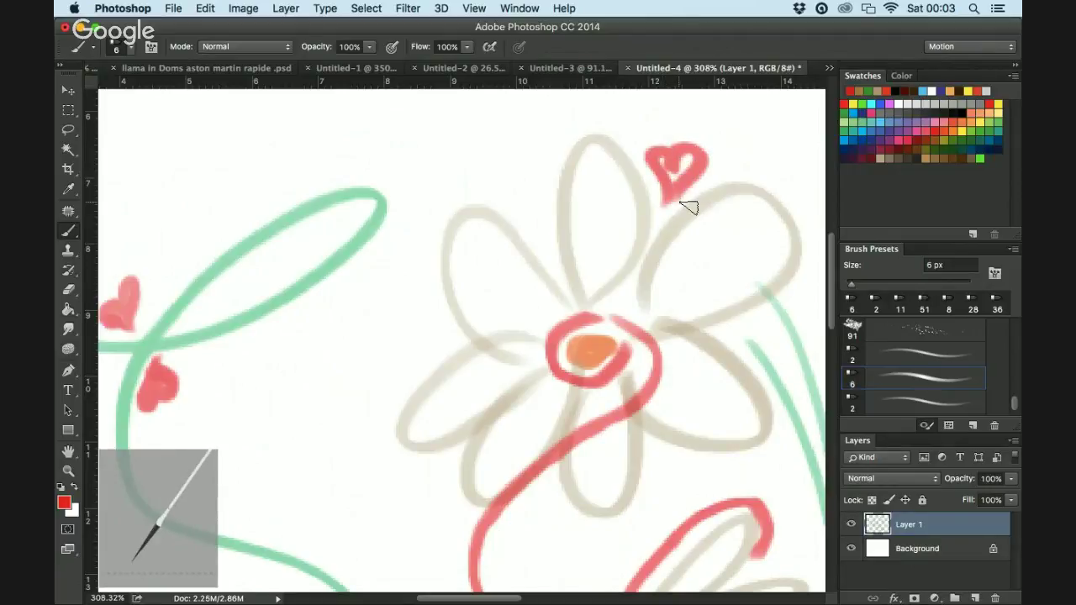
# Draw a small red heart outline just above the upper-right daisy
pyautogui.scroll(-6, 685, 196)
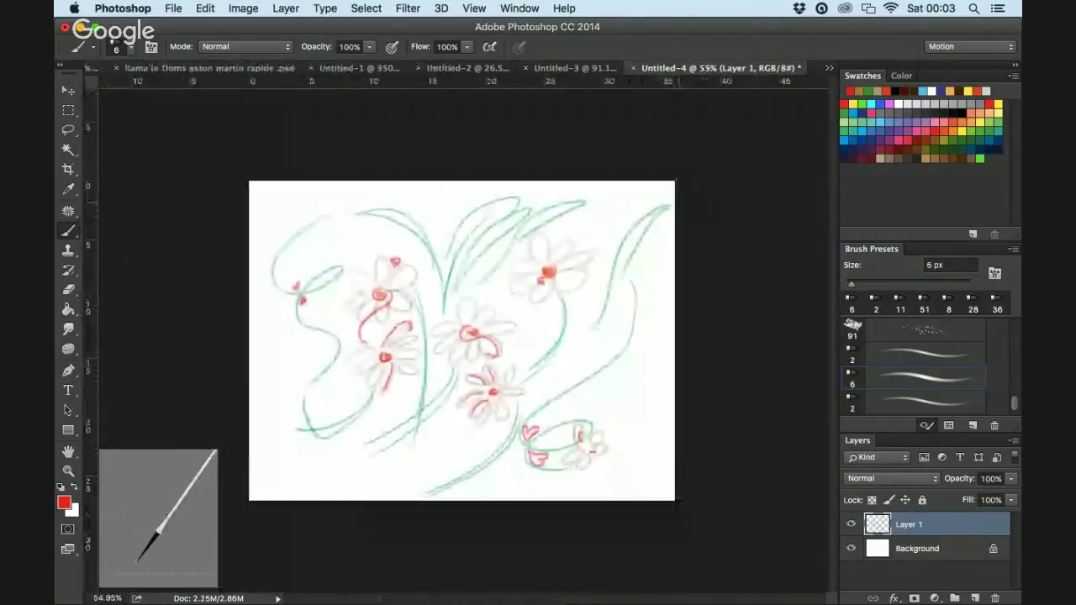
pyautogui.scroll(2, 681, 203)
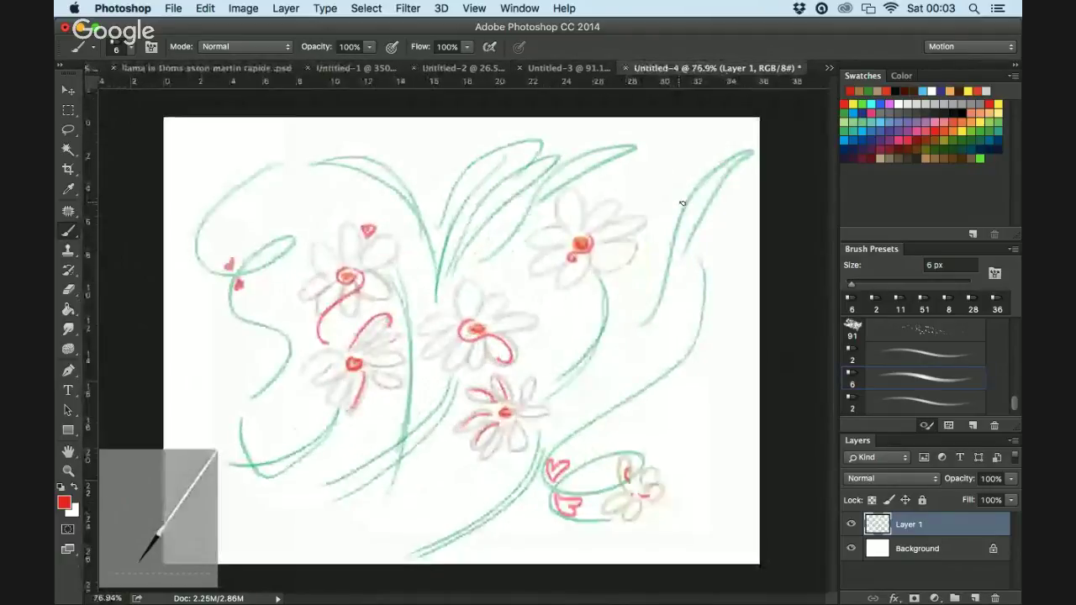
pyautogui.moveTo(592, 209)
pyautogui.mouseDown()
pyautogui.moveTo(589, 190)
pyautogui.moveTo(597, 203)
pyautogui.mouseUp()
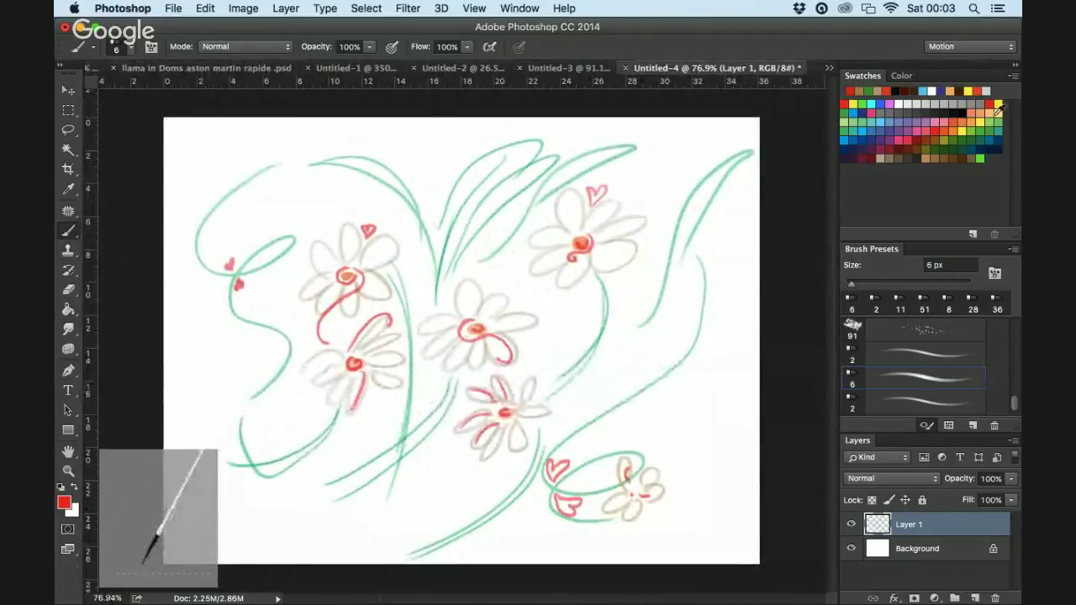
# Pick a yellow swatch, draw two small yellow flowers among the stems, and paint yellow highlights inside the lower-right loop and two upper leaves
pyautogui.click(997, 104)
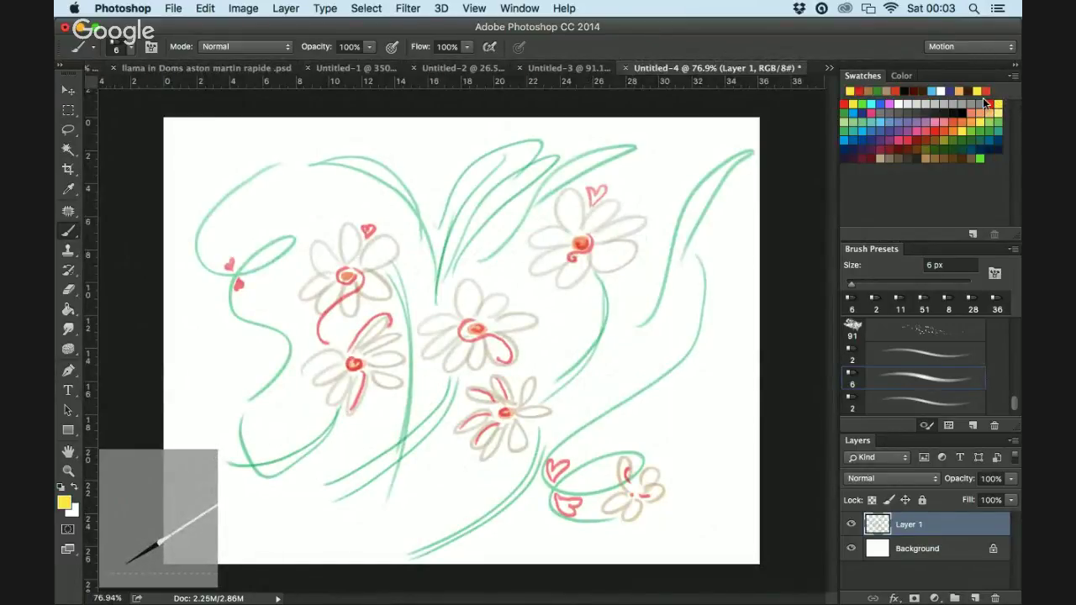
pyautogui.moveTo(407, 511)
pyautogui.mouseDown()
pyautogui.moveTo(429, 492)
pyautogui.moveTo(438, 504)
pyautogui.moveTo(414, 518)
pyautogui.moveTo(400, 508)
pyautogui.moveTo(405, 519)
pyautogui.moveTo(387, 534)
pyautogui.moveTo(430, 534)
pyautogui.mouseUp()
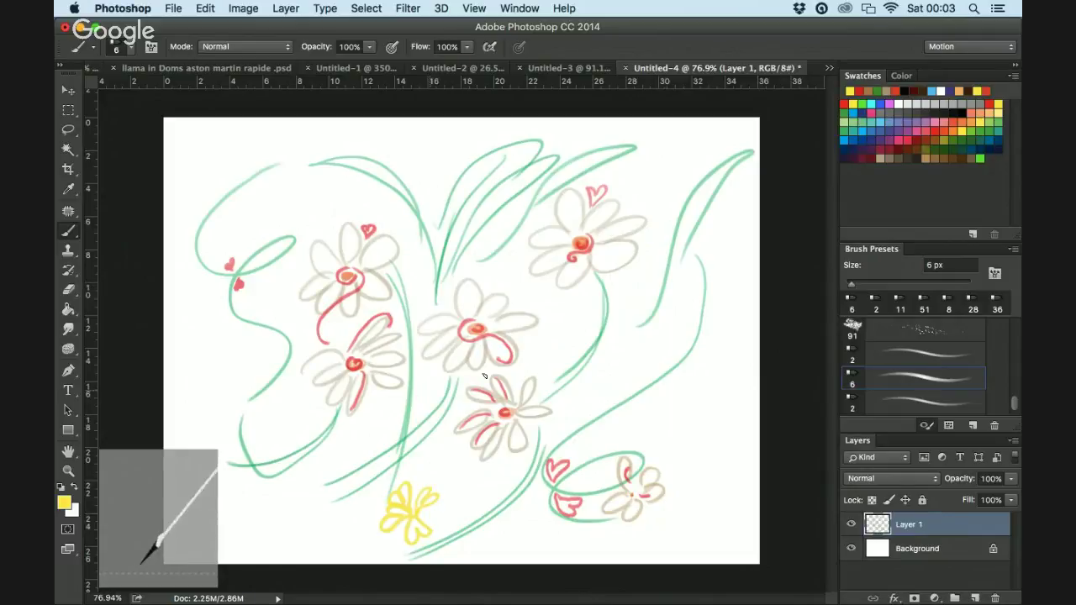
pyautogui.moveTo(545, 336)
pyautogui.mouseDown()
pyautogui.moveTo(535, 338)
pyautogui.moveTo(547, 372)
pyautogui.moveTo(575, 349)
pyautogui.moveTo(567, 342)
pyautogui.mouseUp()
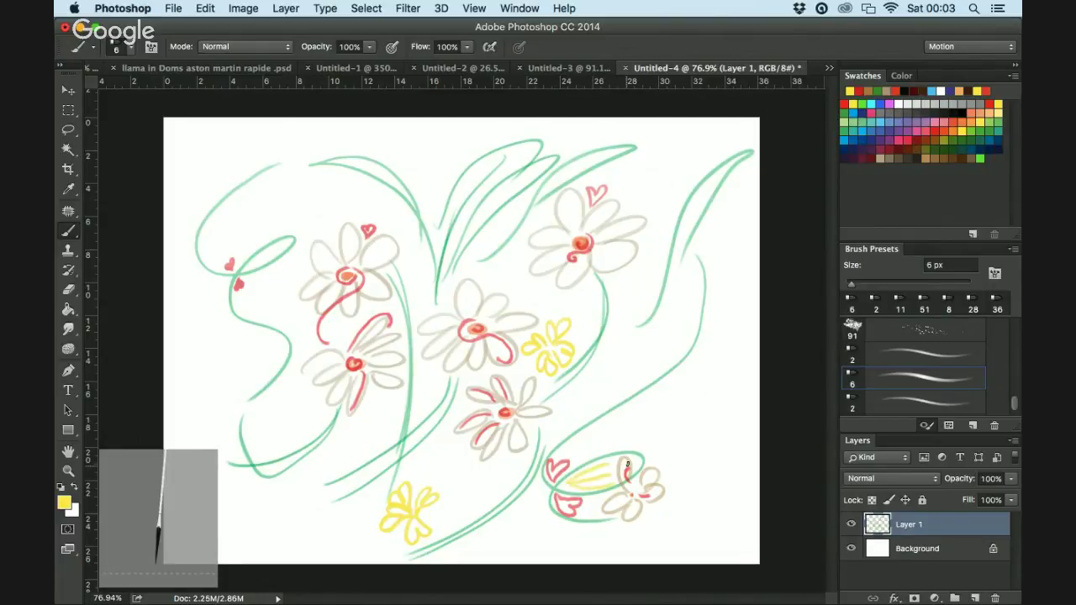
pyautogui.moveTo(464, 247)
pyautogui.mouseDown()
pyautogui.moveTo(530, 166)
pyautogui.moveTo(550, 160)
pyautogui.moveTo(535, 177)
pyautogui.moveTo(634, 148)
pyautogui.mouseUp()
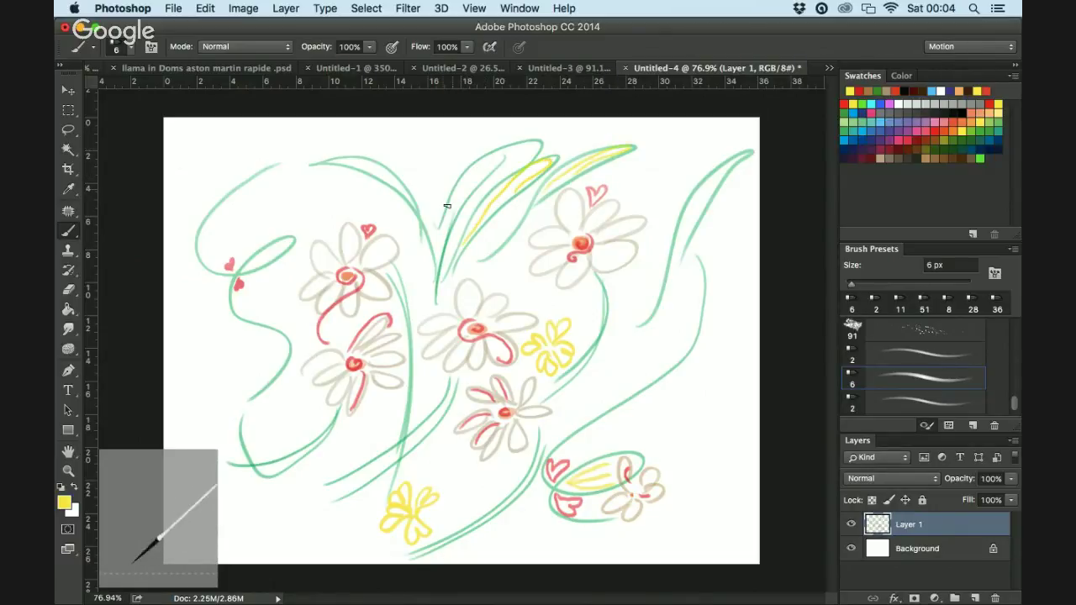
# Paint yellow highlights inside the tall upper-centre leaf and the far-right leaf, and trace the right stem in yellow, finishing in a curl
pyautogui.moveTo(463, 202)
pyautogui.mouseDown()
pyautogui.moveTo(537, 145)
pyautogui.moveTo(468, 216)
pyautogui.mouseUp()
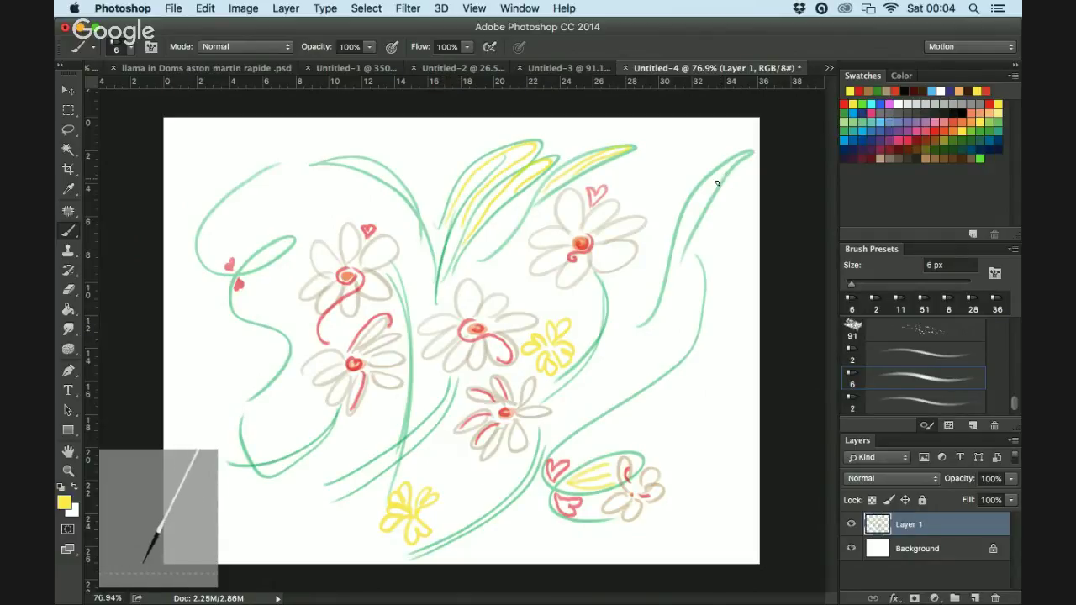
pyautogui.moveTo(716, 178)
pyautogui.mouseDown()
pyautogui.moveTo(682, 267)
pyautogui.moveTo(711, 250)
pyautogui.moveTo(718, 319)
pyautogui.moveTo(703, 296)
pyautogui.moveTo(704, 359)
pyautogui.moveTo(643, 388)
pyautogui.mouseUp()
pyautogui.moveTo(599, 420)
pyautogui.mouseDown()
pyautogui.moveTo(643, 425)
pyautogui.moveTo(637, 418)
pyautogui.mouseUp()
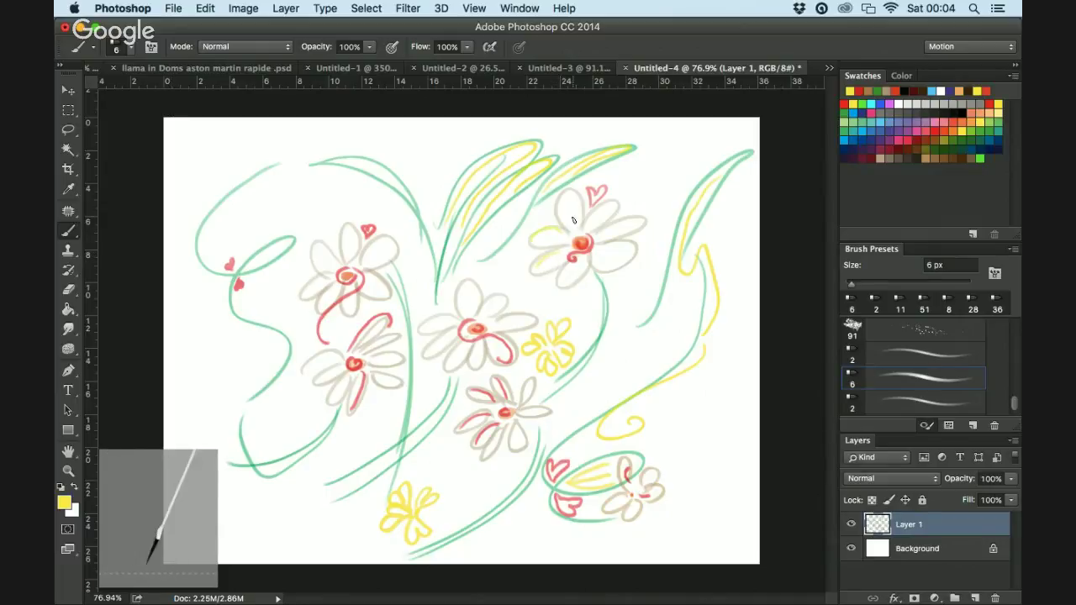
# Add yellow highlights inside the petals of the upper-right daisy and the two daisies on the left
pyautogui.moveTo(591, 231)
pyautogui.mouseDown()
pyautogui.moveTo(610, 207)
pyautogui.moveTo(606, 235)
pyautogui.moveTo(643, 225)
pyautogui.mouseUp()
pyautogui.moveTo(605, 264)
pyautogui.mouseDown()
pyautogui.moveTo(559, 282)
pyautogui.moveTo(576, 273)
pyautogui.mouseUp()
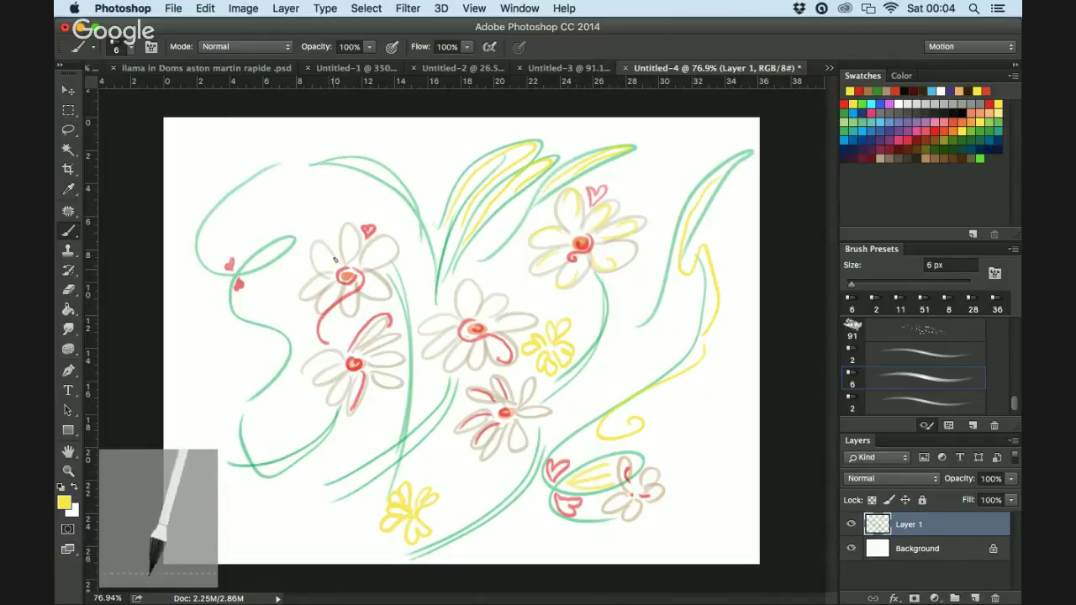
pyautogui.moveTo(334, 266)
pyautogui.mouseDown()
pyautogui.moveTo(324, 249)
pyautogui.moveTo(351, 236)
pyautogui.mouseUp()
pyautogui.moveTo(365, 258)
pyautogui.mouseDown()
pyautogui.moveTo(383, 251)
pyautogui.moveTo(376, 274)
pyautogui.mouseUp()
pyautogui.moveTo(370, 284)
pyautogui.mouseDown()
pyautogui.moveTo(366, 295)
pyautogui.moveTo(332, 280)
pyautogui.moveTo(334, 293)
pyautogui.mouseUp()
pyautogui.moveTo(333, 357); pyautogui.dragTo(310, 367)
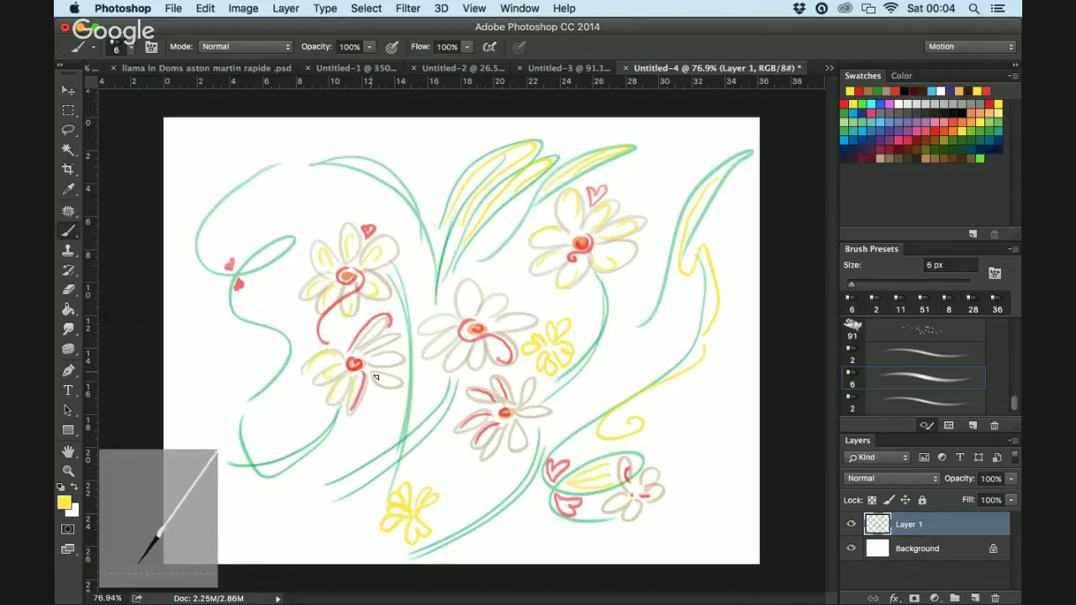
pyautogui.moveTo(374, 384)
pyautogui.mouseDown()
pyautogui.moveTo(399, 360)
pyautogui.moveTo(392, 337)
pyautogui.moveTo(364, 349)
pyautogui.mouseUp()
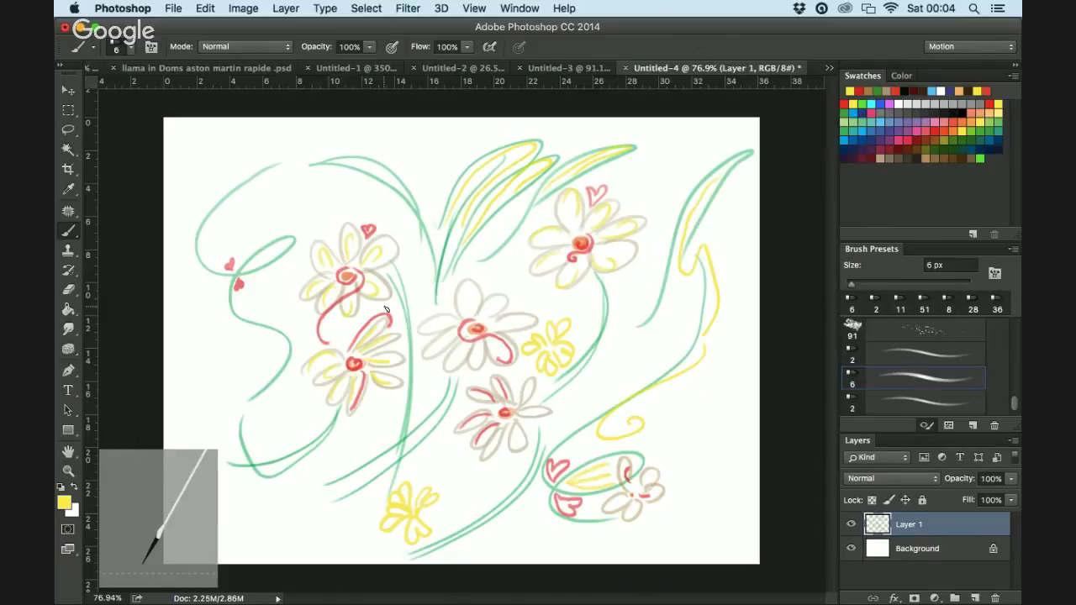
# Pick a grey swatch and draw a tapering, curved horn rising above the upper-left daisy
pyautogui.click(975, 97)
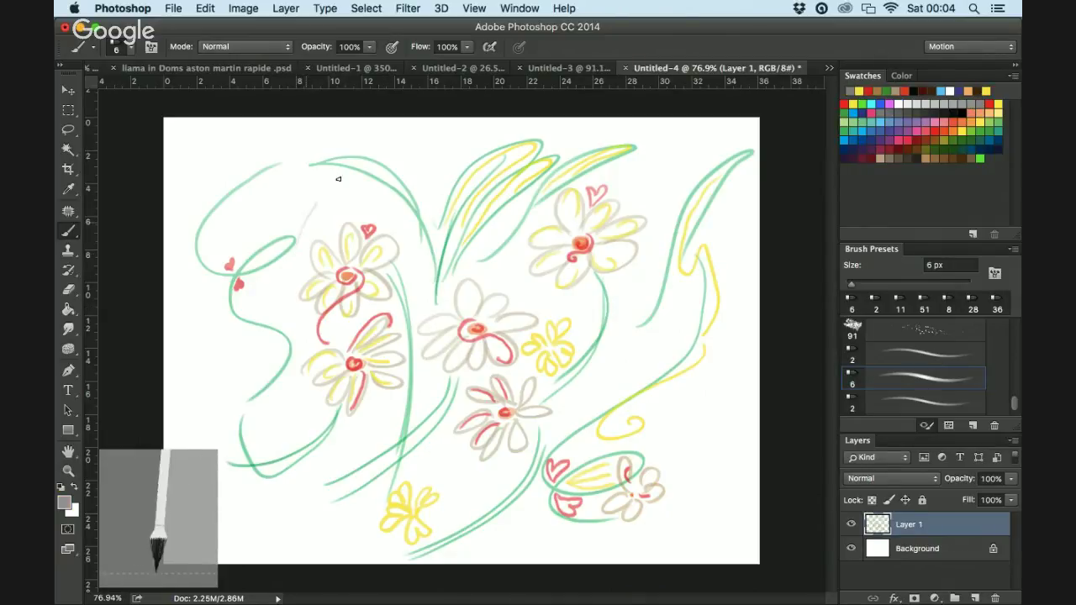
pyautogui.moveTo(319, 200); pyautogui.dragTo(350, 166)
pyautogui.moveTo(330, 241); pyautogui.dragTo(334, 193)
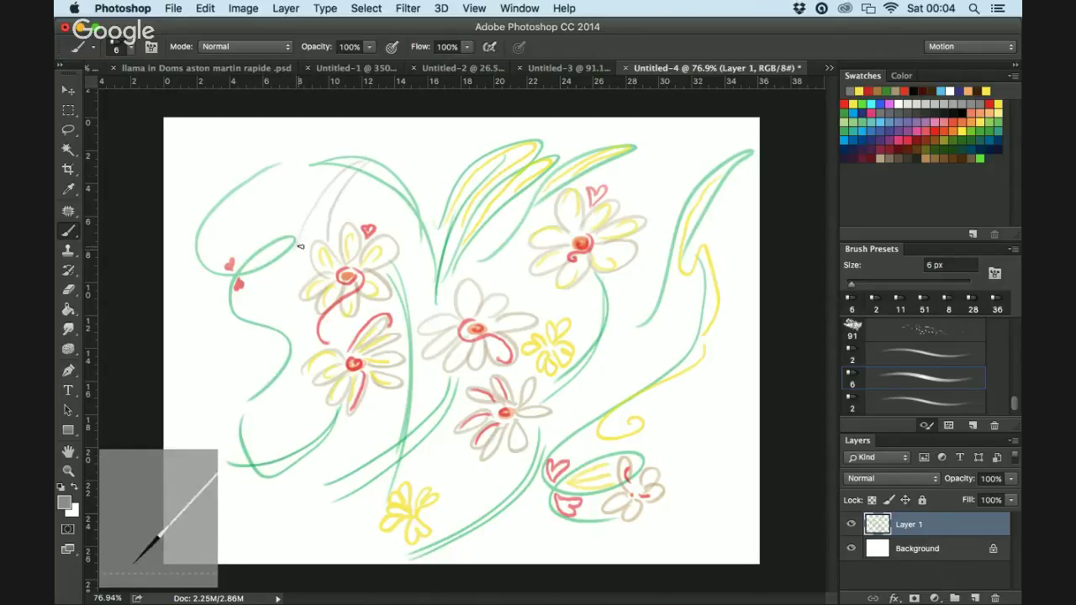
pyautogui.moveTo(300, 246); pyautogui.dragTo(349, 172)
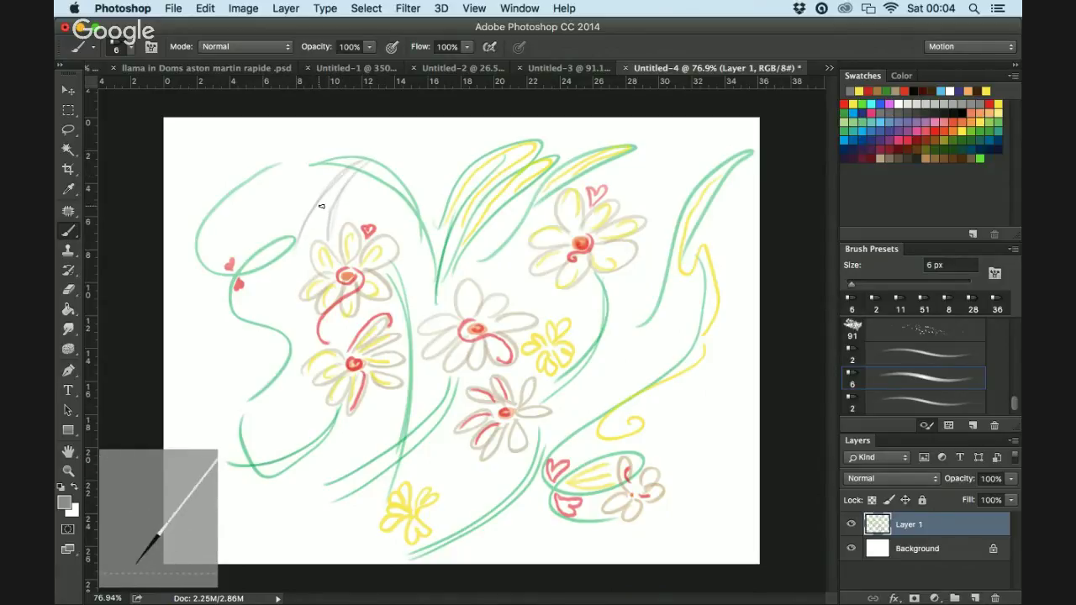
# Pick a magenta-pink swatch and paint forelock hair strands beside the upper-left daisy and between the two left daisies
pyautogui.click(868, 105)
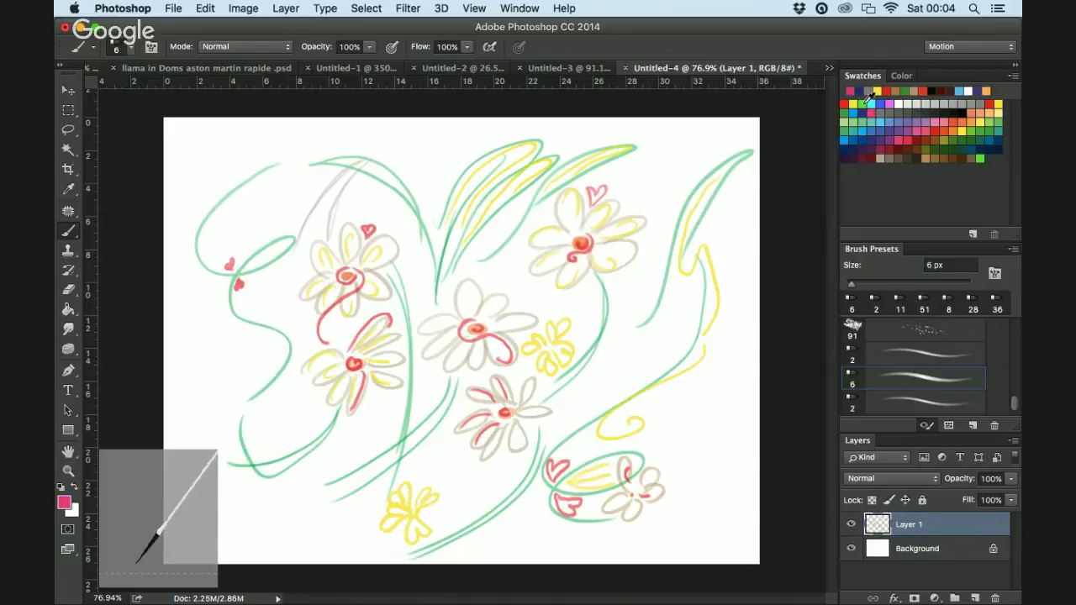
pyautogui.moveTo(303, 249); pyautogui.dragTo(271, 306)
pyautogui.moveTo(304, 255)
pyautogui.mouseDown()
pyautogui.moveTo(304, 289)
pyautogui.moveTo(294, 324)
pyautogui.mouseUp()
pyautogui.moveTo(310, 276)
pyautogui.mouseDown()
pyautogui.moveTo(318, 327)
pyautogui.moveTo(304, 336)
pyautogui.moveTo(306, 312)
pyautogui.moveTo(308, 362)
pyautogui.mouseUp()
pyautogui.moveTo(314, 310); pyautogui.dragTo(301, 373)
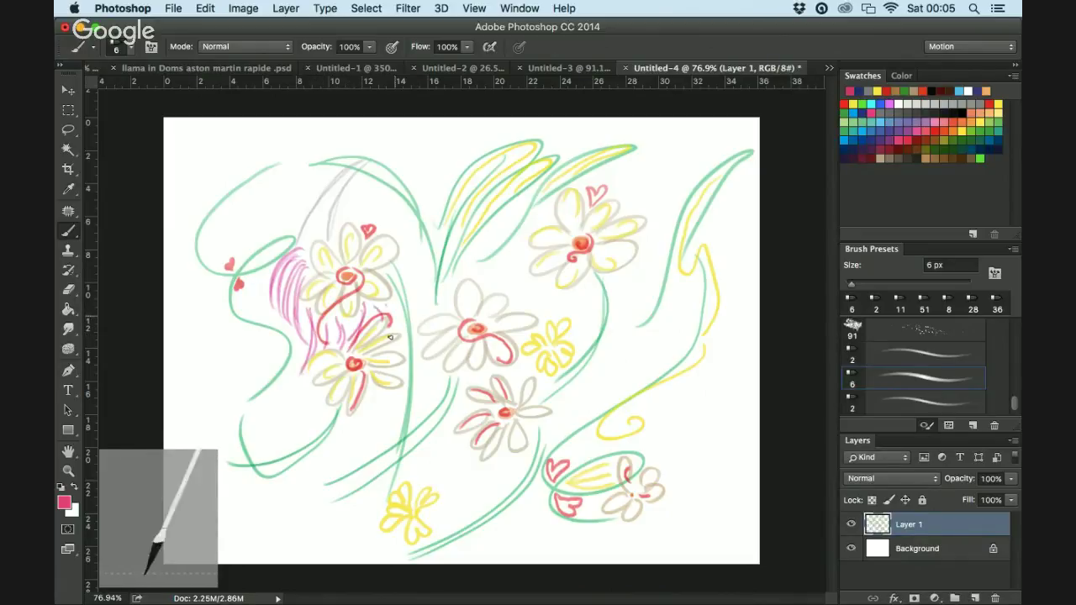
# Paint long, flowing magenta mane strands from the upper-left daisy down the right side of the lower-left daisy
pyautogui.moveTo(396, 324)
pyautogui.mouseDown()
pyautogui.moveTo(378, 404)
pyautogui.moveTo(404, 372)
pyautogui.moveTo(367, 452)
pyautogui.mouseUp()
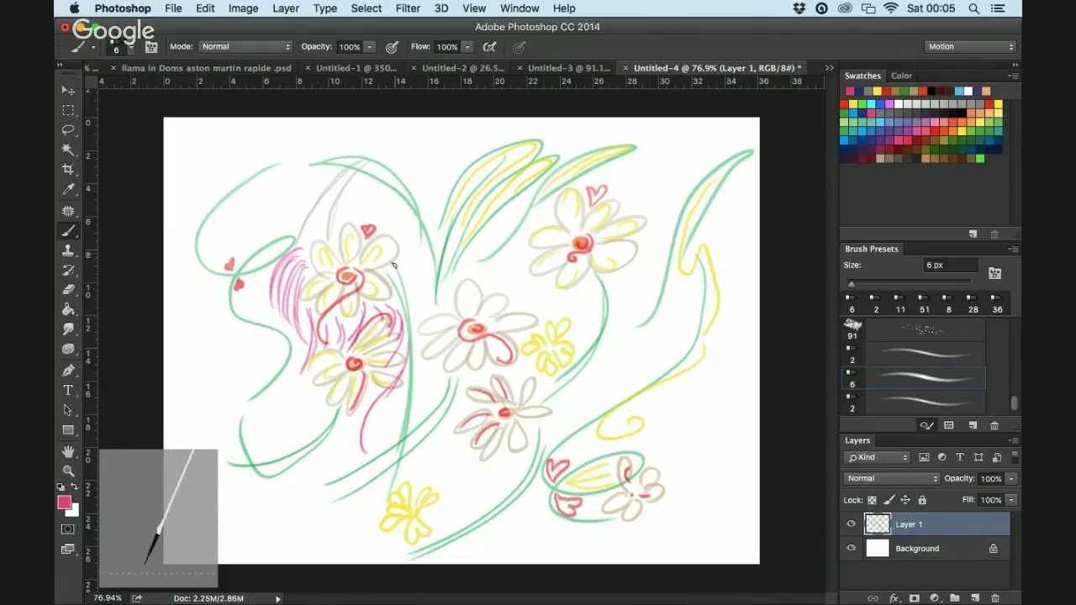
pyautogui.moveTo(412, 311); pyautogui.dragTo(374, 443)
pyautogui.moveTo(425, 264); pyautogui.dragTo(389, 434)
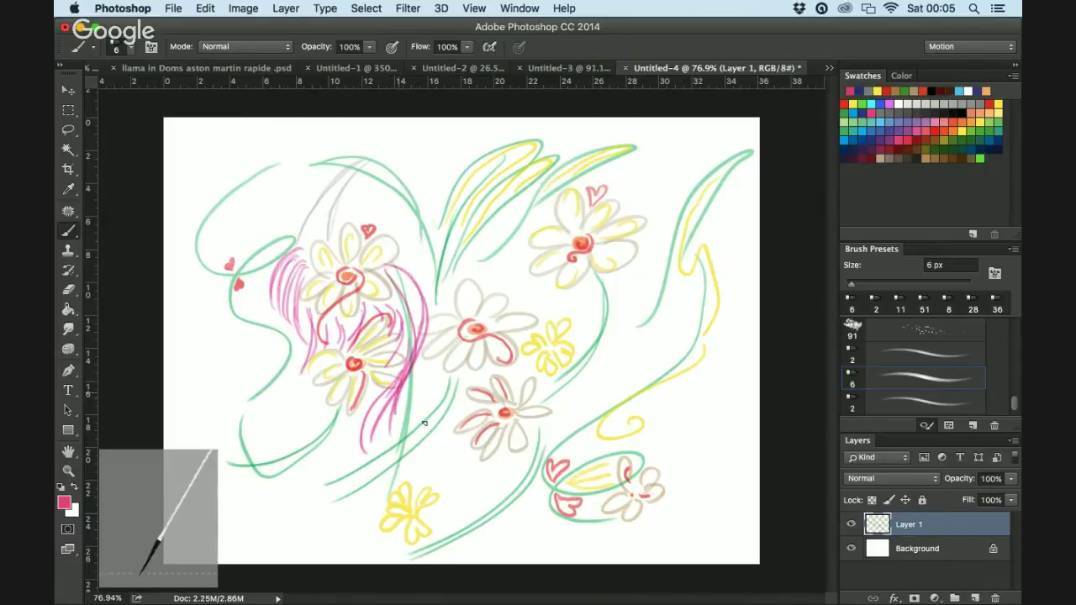
pyautogui.moveTo(422, 265); pyautogui.dragTo(385, 430)
pyautogui.moveTo(429, 289); pyautogui.dragTo(402, 433)
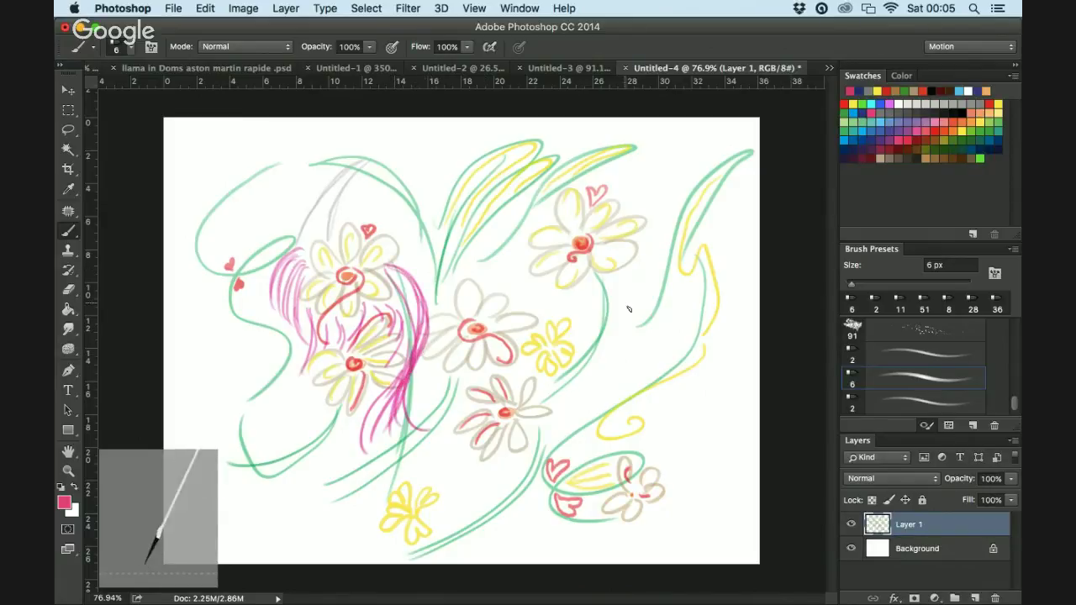
# Paint a flowing magenta tail below the upper-right daisy and draw a looped bow at its base
pyautogui.moveTo(617, 307); pyautogui.dragTo(645, 368)
pyautogui.moveTo(621, 307)
pyautogui.mouseDown()
pyautogui.moveTo(643, 370)
pyautogui.moveTo(694, 390)
pyautogui.mouseUp()
pyautogui.moveTo(615, 309)
pyautogui.mouseDown()
pyautogui.moveTo(649, 294)
pyautogui.moveTo(649, 395)
pyautogui.mouseUp()
pyautogui.moveTo(621, 306)
pyautogui.mouseDown()
pyautogui.moveTo(645, 380)
pyautogui.moveTo(657, 373)
pyautogui.mouseUp()
pyautogui.moveTo(654, 291); pyautogui.dragTo(648, 380)
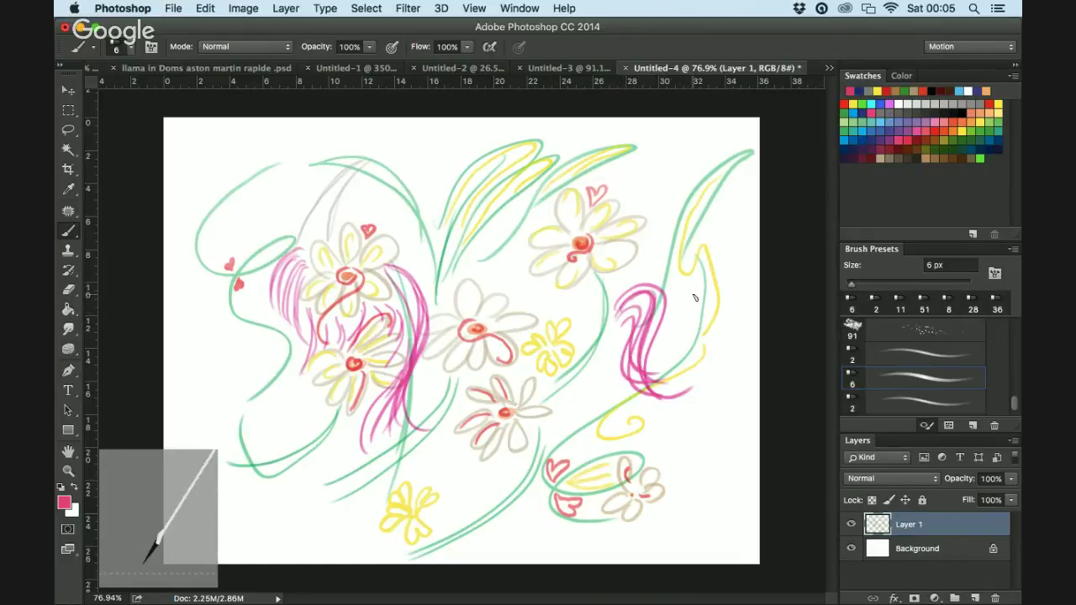
pyautogui.moveTo(613, 311); pyautogui.dragTo(602, 346)
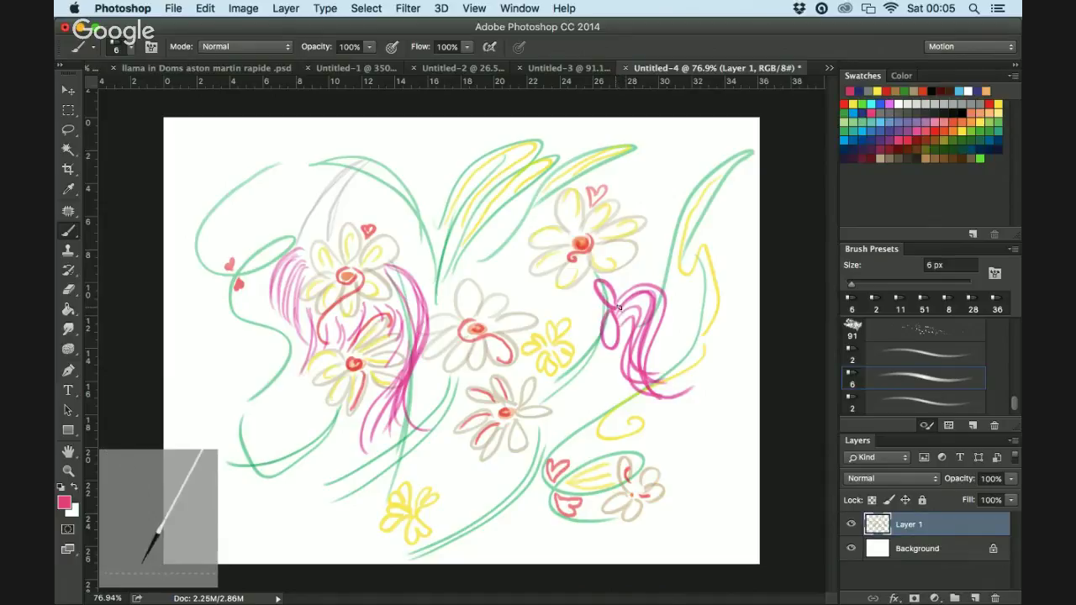
pyautogui.moveTo(619, 307); pyautogui.dragTo(605, 304)
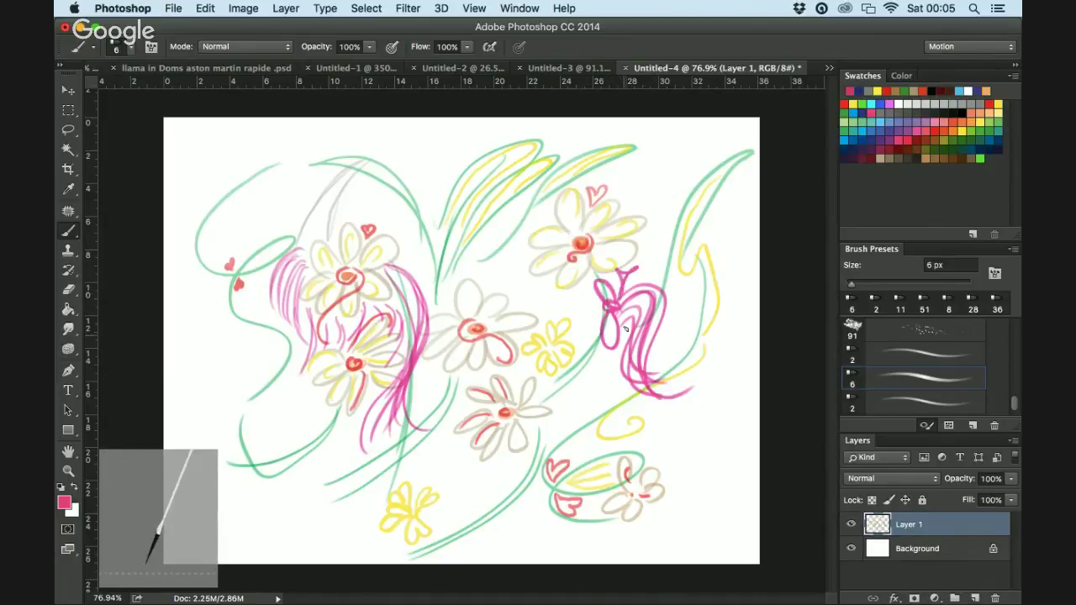
pyautogui.moveTo(627, 288); pyautogui.dragTo(642, 385)
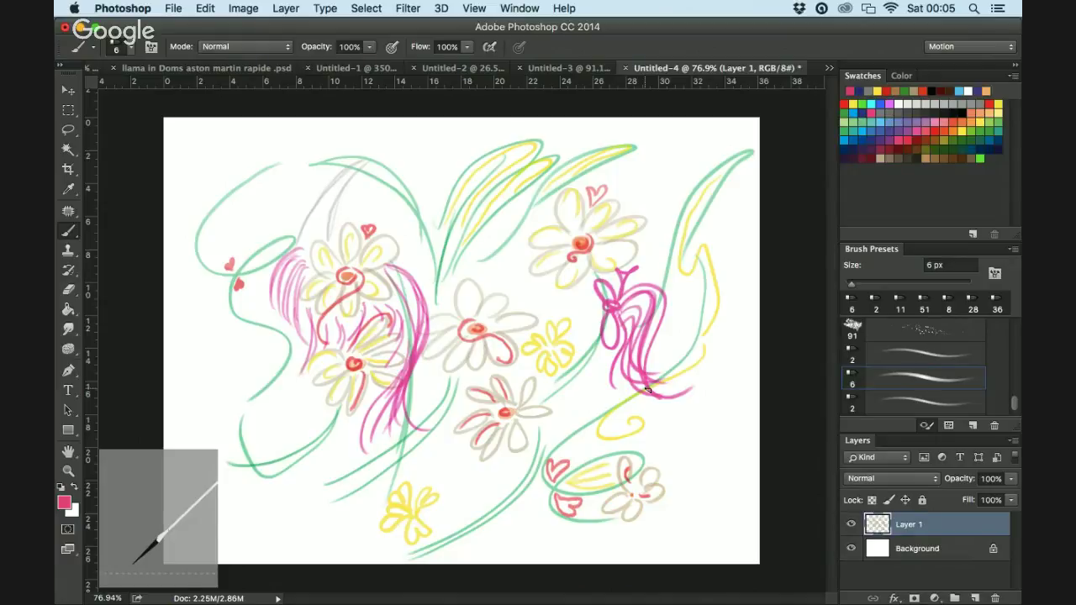
# Pick a grey swatch and draw the unicorn's back line, hind leg and bent front leg, both legs with hooves
pyautogui.click(967, 95)
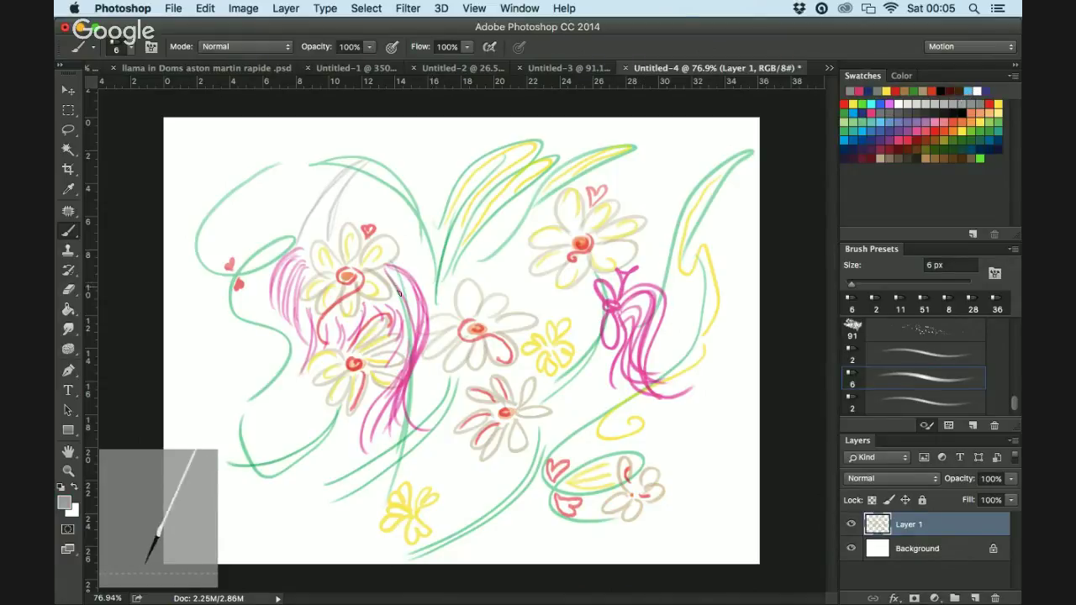
pyautogui.moveTo(425, 307)
pyautogui.mouseDown()
pyautogui.moveTo(594, 303)
pyautogui.moveTo(613, 327)
pyautogui.moveTo(559, 463)
pyautogui.moveTo(555, 538)
pyautogui.moveTo(532, 558)
pyautogui.moveTo(531, 458)
pyautogui.mouseUp()
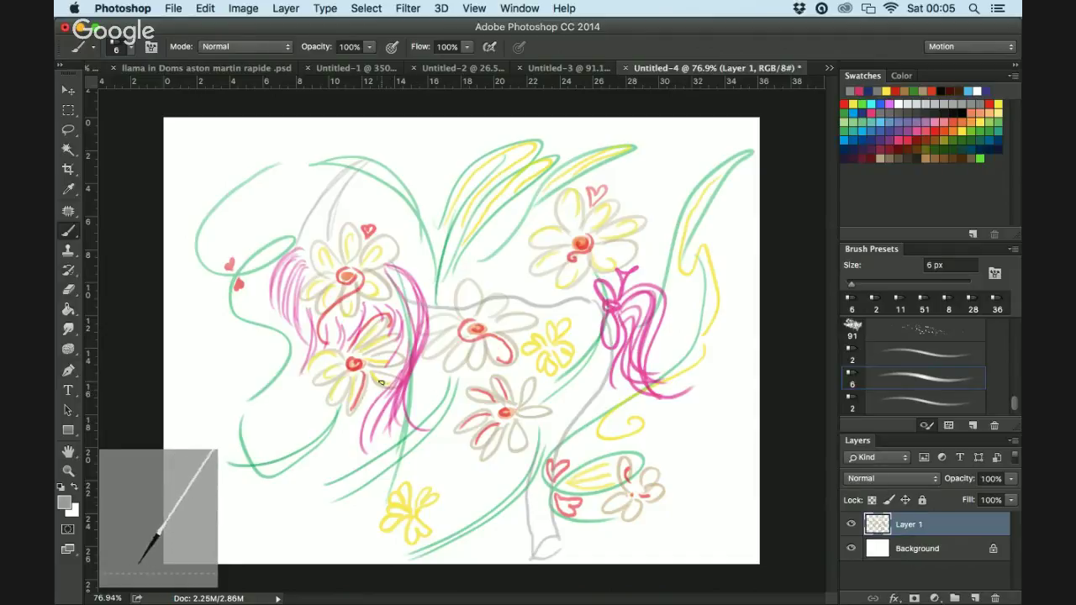
pyautogui.moveTo(300, 458)
pyautogui.mouseDown()
pyautogui.moveTo(297, 535)
pyautogui.moveTo(328, 549)
pyautogui.moveTo(308, 525)
pyautogui.moveTo(335, 528)
pyautogui.moveTo(330, 543)
pyautogui.moveTo(331, 480)
pyautogui.moveTo(343, 471)
pyautogui.moveTo(312, 488)
pyautogui.mouseUp()
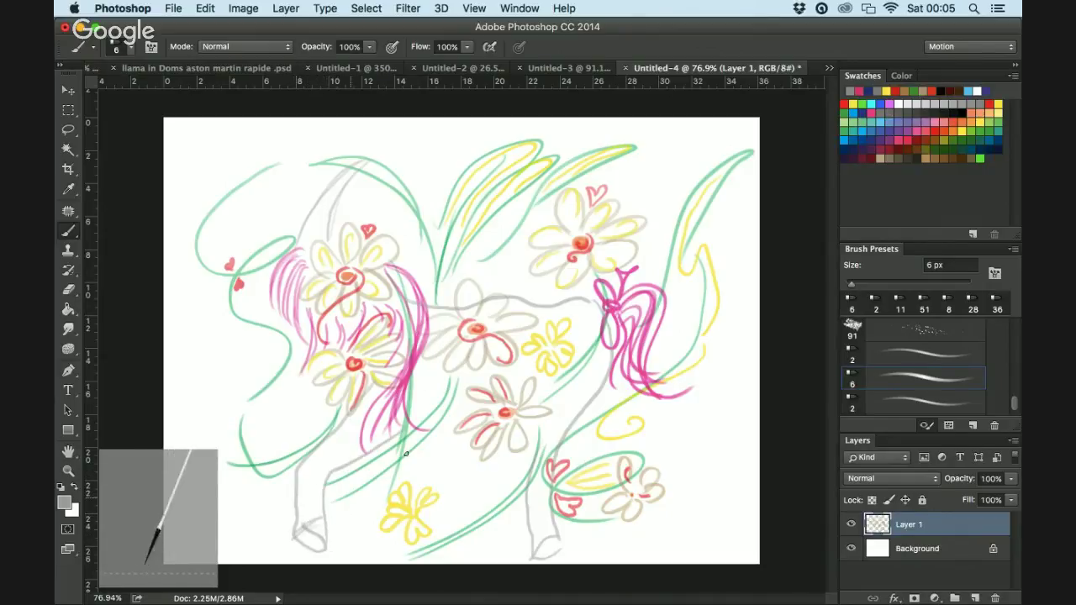
pyautogui.moveTo(322, 513)
pyautogui.mouseDown()
pyautogui.moveTo(303, 521)
pyautogui.moveTo(326, 551)
pyautogui.moveTo(324, 531)
pyautogui.mouseUp()
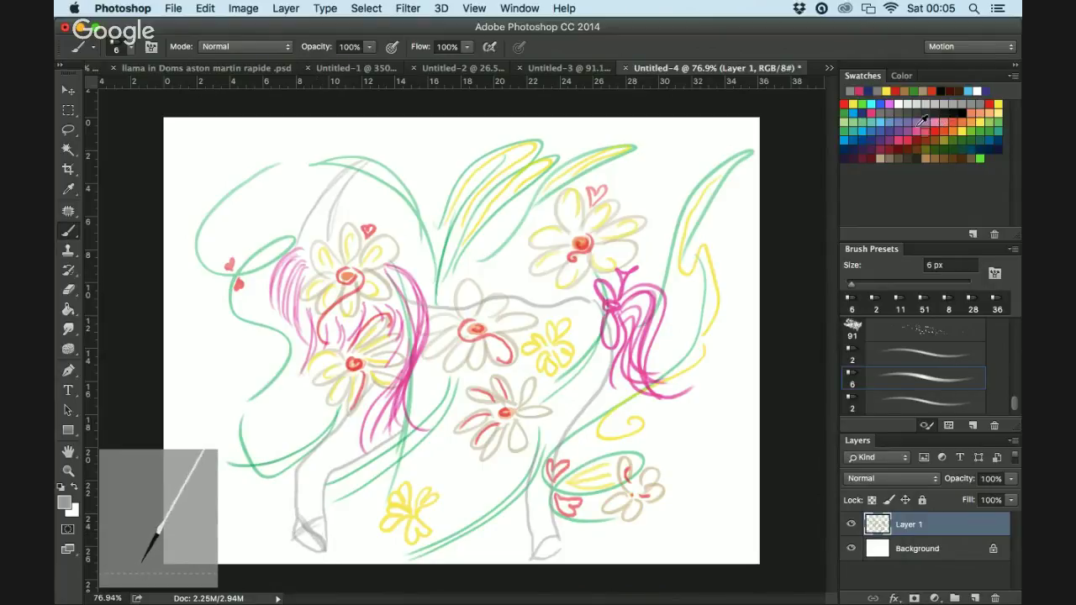
# Pick a coral-pink swatch, paint fringes of hair above both hooves, and hatch the hooves in the same colour
pyautogui.click(920, 124)
pyautogui.moveTo(306, 524)
pyautogui.mouseDown()
pyautogui.moveTo(327, 553)
pyautogui.moveTo(303, 526)
pyautogui.moveTo(303, 539)
pyautogui.moveTo(316, 532)
pyautogui.moveTo(323, 465)
pyautogui.moveTo(305, 471)
pyautogui.moveTo(309, 480)
pyautogui.moveTo(322, 462)
pyautogui.moveTo(284, 497)
pyautogui.moveTo(300, 481)
pyautogui.moveTo(322, 502)
pyautogui.mouseUp()
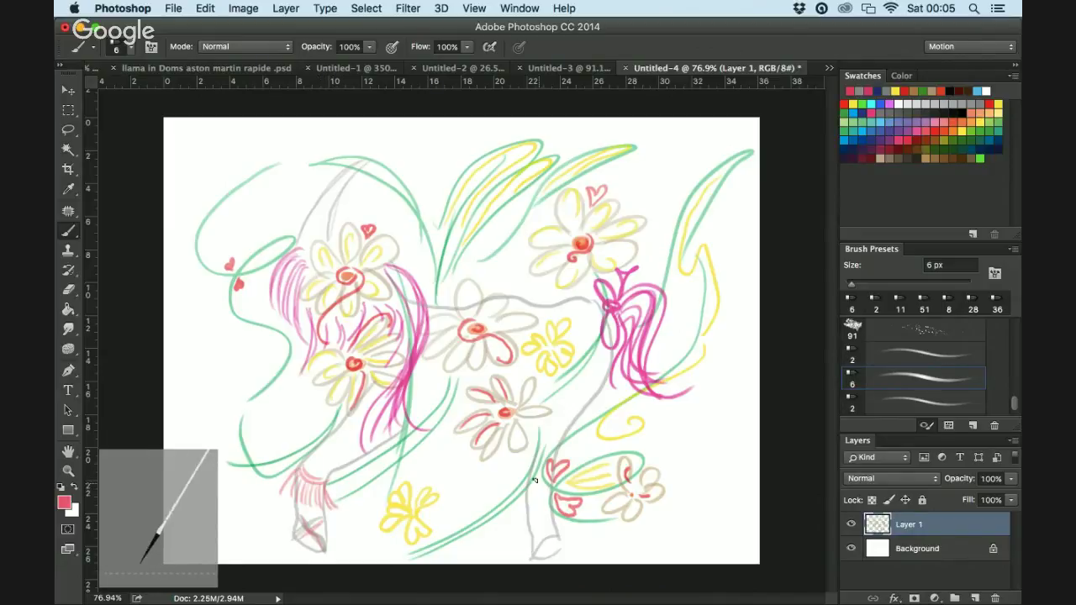
pyautogui.moveTo(534, 480); pyautogui.dragTo(554, 478)
pyautogui.moveTo(515, 512)
pyautogui.mouseDown()
pyautogui.moveTo(530, 489)
pyautogui.moveTo(537, 518)
pyautogui.moveTo(561, 513)
pyautogui.mouseUp()
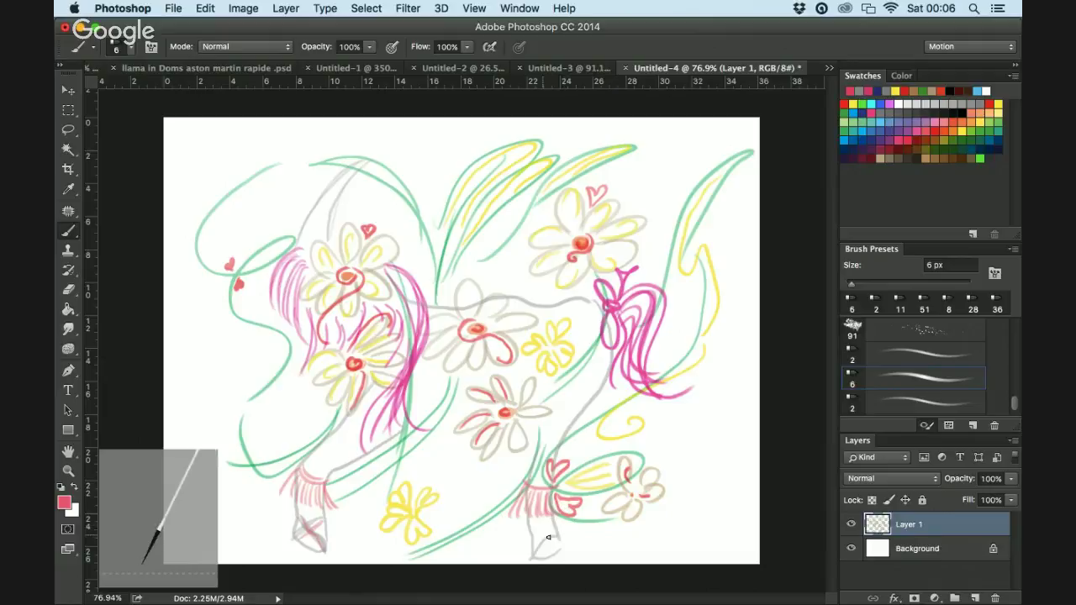
pyautogui.moveTo(541, 557)
pyautogui.mouseDown()
pyautogui.moveTo(534, 532)
pyautogui.moveTo(561, 541)
pyautogui.mouseUp()
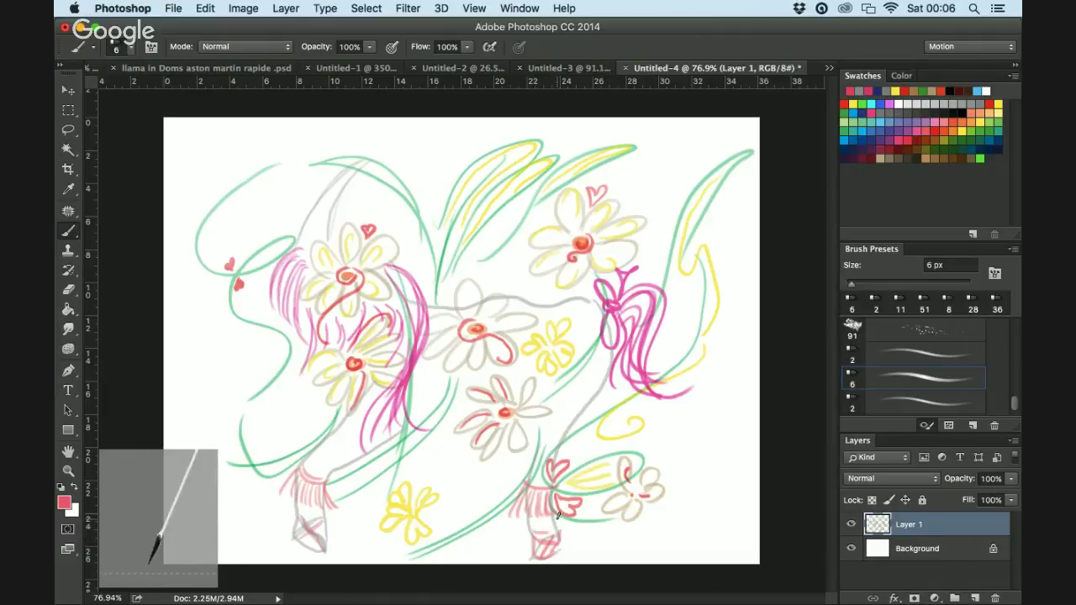
pyautogui.moveTo(303, 525)
pyautogui.mouseDown()
pyautogui.moveTo(307, 542)
pyautogui.moveTo(326, 551)
pyautogui.mouseUp()
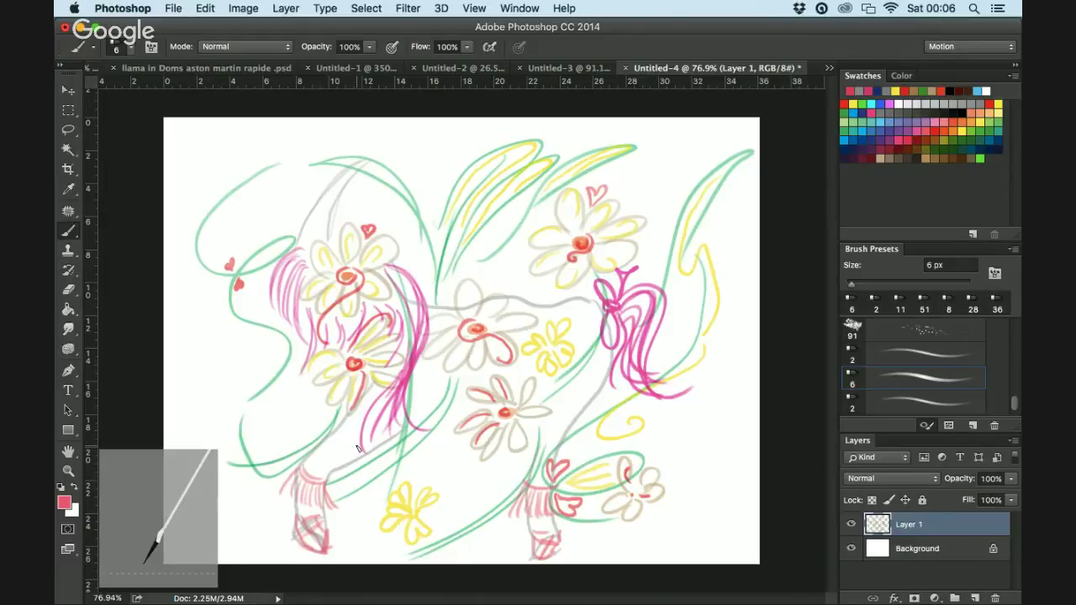
# Outline the unicorn's face and muzzle in grey, and fill out the forelock with layered coral-pink strands
pyautogui.click(976, 94)
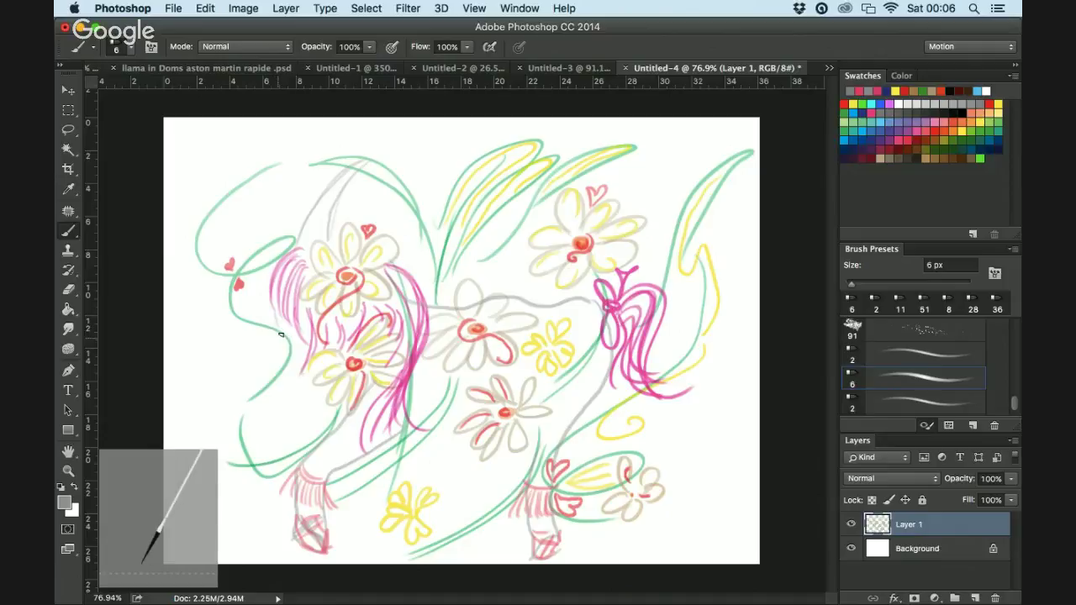
pyautogui.moveTo(290, 363); pyautogui.dragTo(310, 416)
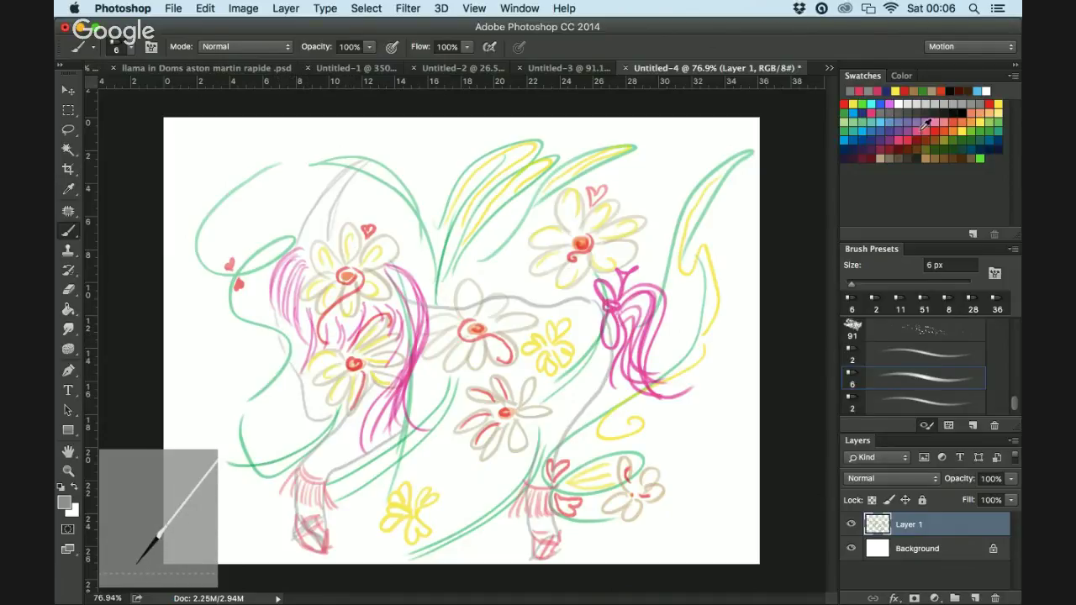
pyautogui.click(926, 124)
pyautogui.moveTo(287, 277); pyautogui.dragTo(269, 334)
pyautogui.moveTo(303, 290); pyautogui.dragTo(284, 343)
pyautogui.moveTo(269, 286); pyautogui.dragTo(247, 325)
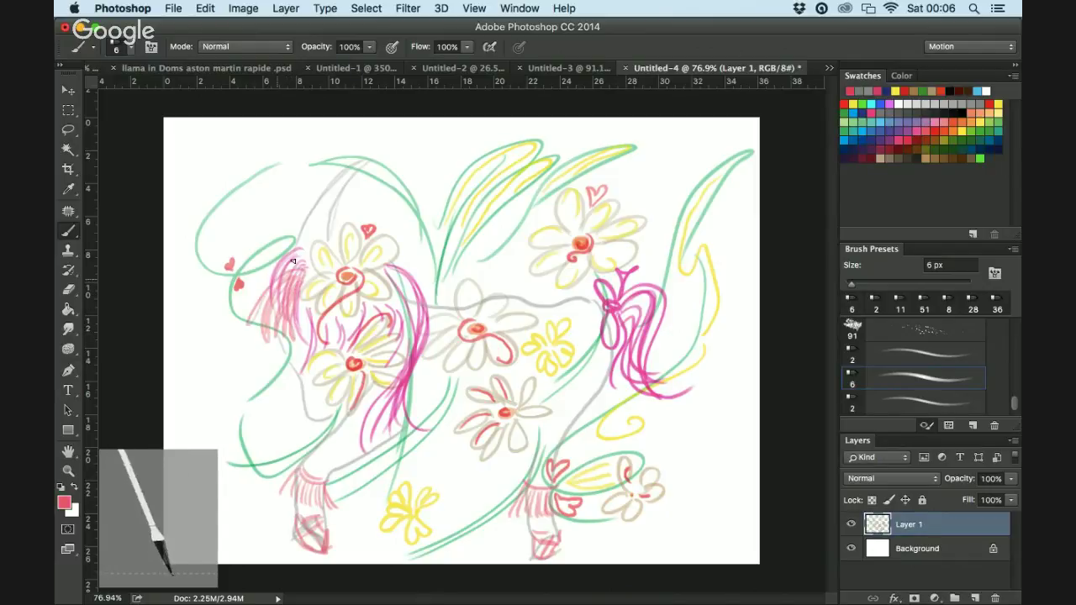
pyautogui.moveTo(294, 261); pyautogui.dragTo(261, 283)
pyautogui.moveTo(263, 283)
pyautogui.mouseDown()
pyautogui.moveTo(242, 336)
pyautogui.moveTo(260, 325)
pyautogui.moveTo(300, 362)
pyautogui.mouseUp()
# Layer coral-pink strands between the two left daisies and along the long magenta mane
pyautogui.moveTo(337, 306)
pyautogui.mouseDown()
pyautogui.moveTo(323, 343)
pyautogui.moveTo(347, 339)
pyautogui.mouseUp()
pyautogui.moveTo(388, 296)
pyautogui.mouseDown()
pyautogui.moveTo(368, 318)
pyautogui.moveTo(384, 296)
pyautogui.moveTo(392, 311)
pyautogui.mouseUp()
pyautogui.moveTo(420, 272); pyautogui.dragTo(363, 454)
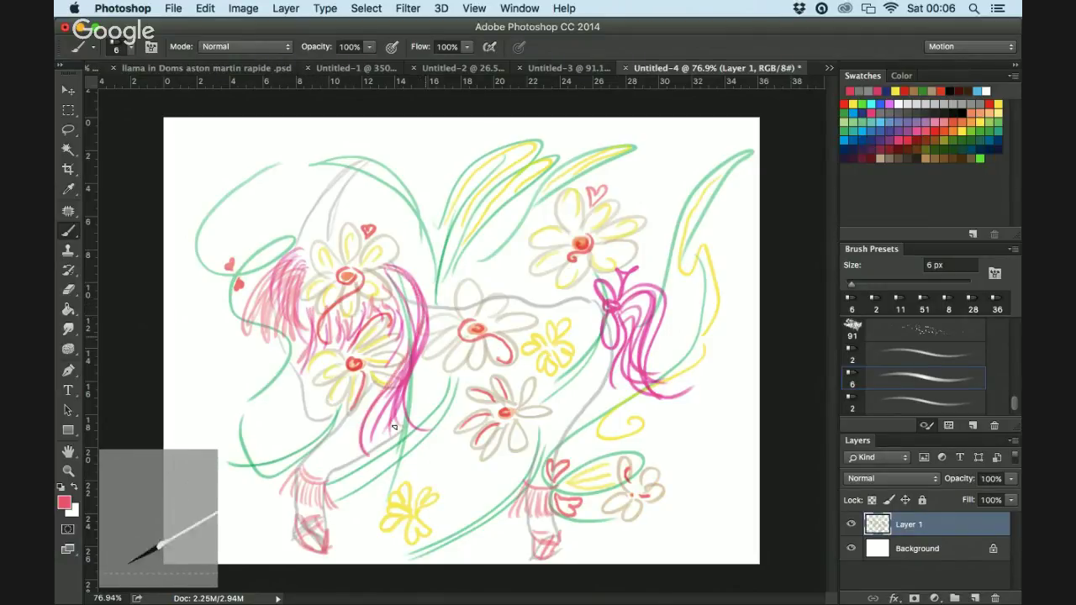
pyautogui.moveTo(424, 316); pyautogui.dragTo(393, 435)
pyautogui.moveTo(437, 340)
pyautogui.mouseDown()
pyautogui.moveTo(433, 425)
pyautogui.moveTo(412, 422)
pyautogui.mouseUp()
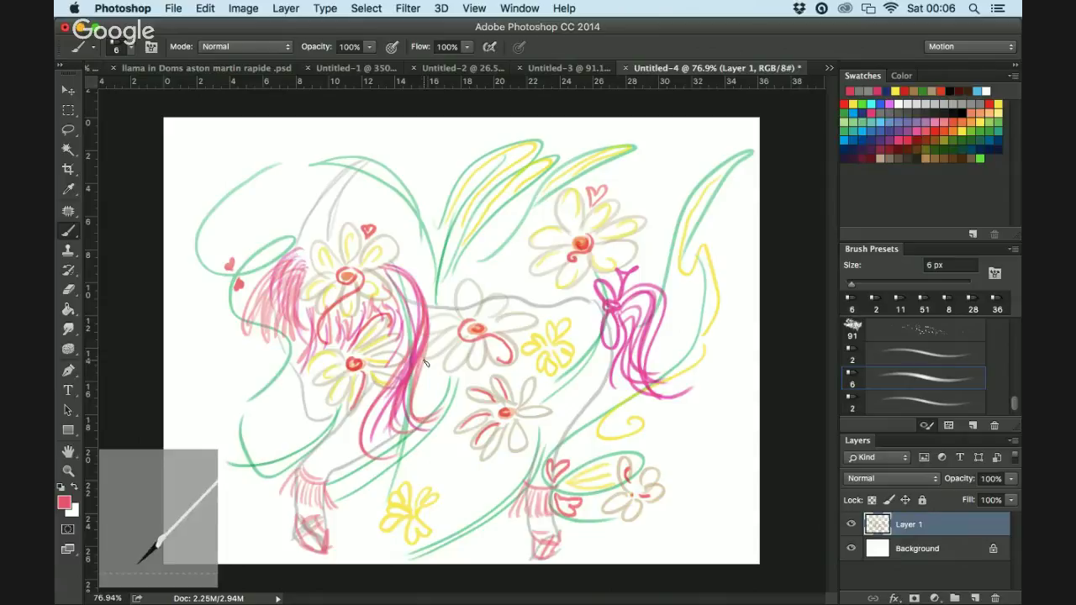
# Pick the black swatch, draw the unicorn's eye beside the lower-left daisy, and darken the face and muzzle outline
pyautogui.click(963, 111)
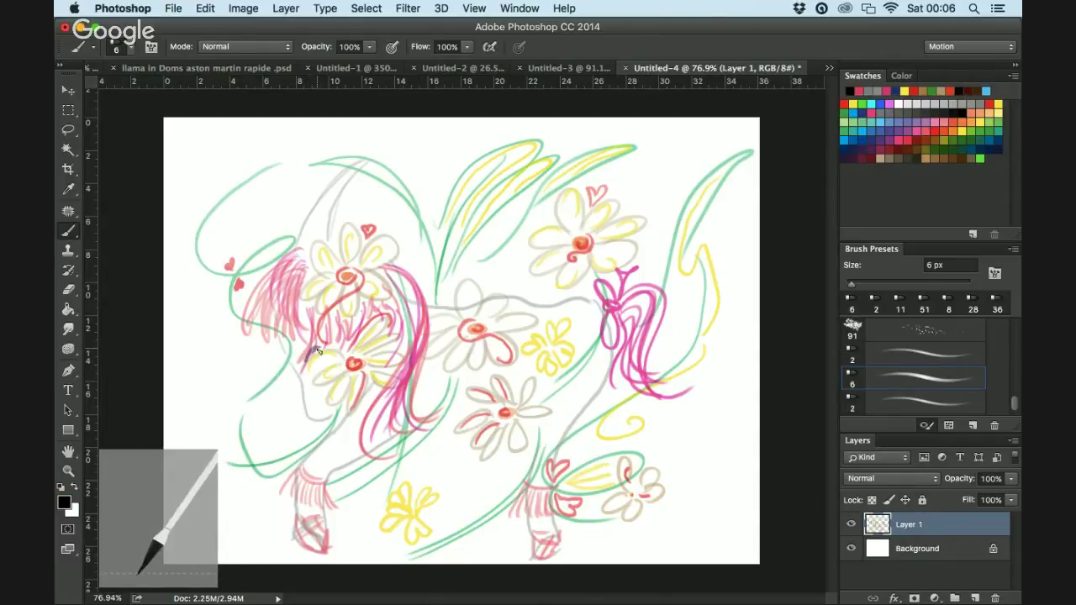
pyautogui.moveTo(311, 351); pyautogui.dragTo(321, 358)
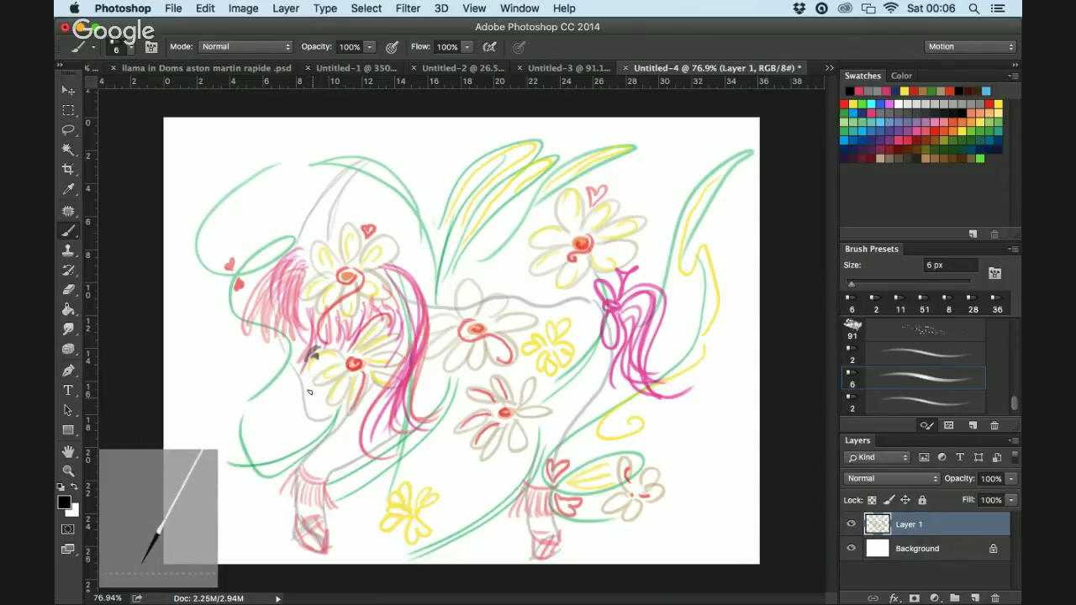
pyautogui.moveTo(307, 389)
pyautogui.mouseDown()
pyautogui.moveTo(316, 415)
pyautogui.moveTo(339, 427)
pyautogui.moveTo(346, 409)
pyautogui.mouseUp()
pyautogui.moveTo(299, 375); pyautogui.dragTo(282, 347)
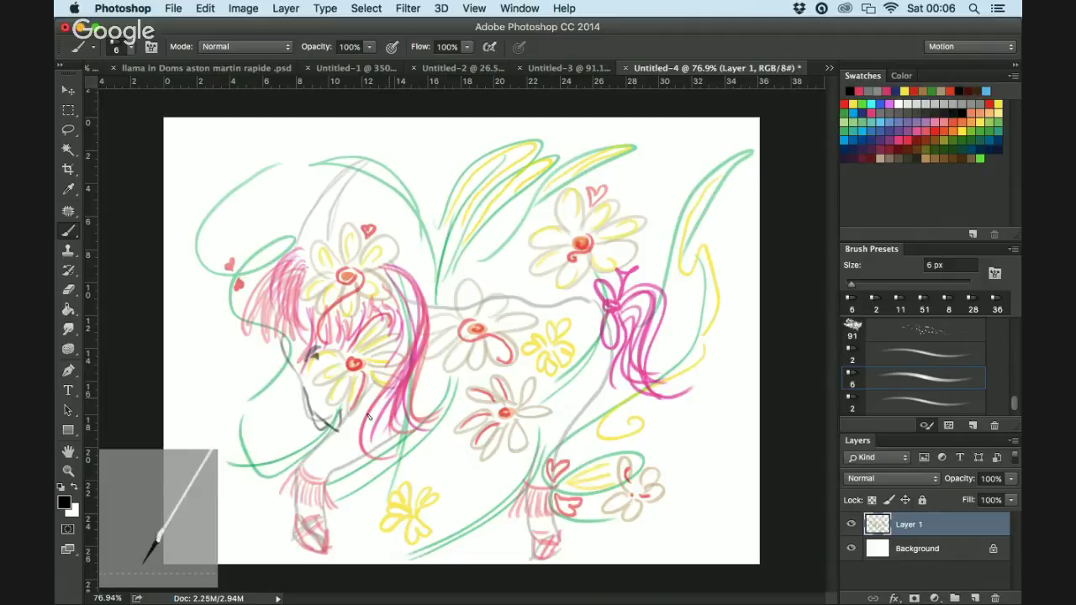
# Strengthen the upper outlines of the front leg and the hind leg with black strokes
pyautogui.moveTo(317, 455)
pyautogui.mouseDown()
pyautogui.moveTo(406, 424)
pyautogui.moveTo(430, 398)
pyautogui.moveTo(427, 383)
pyautogui.moveTo(324, 486)
pyautogui.mouseUp()
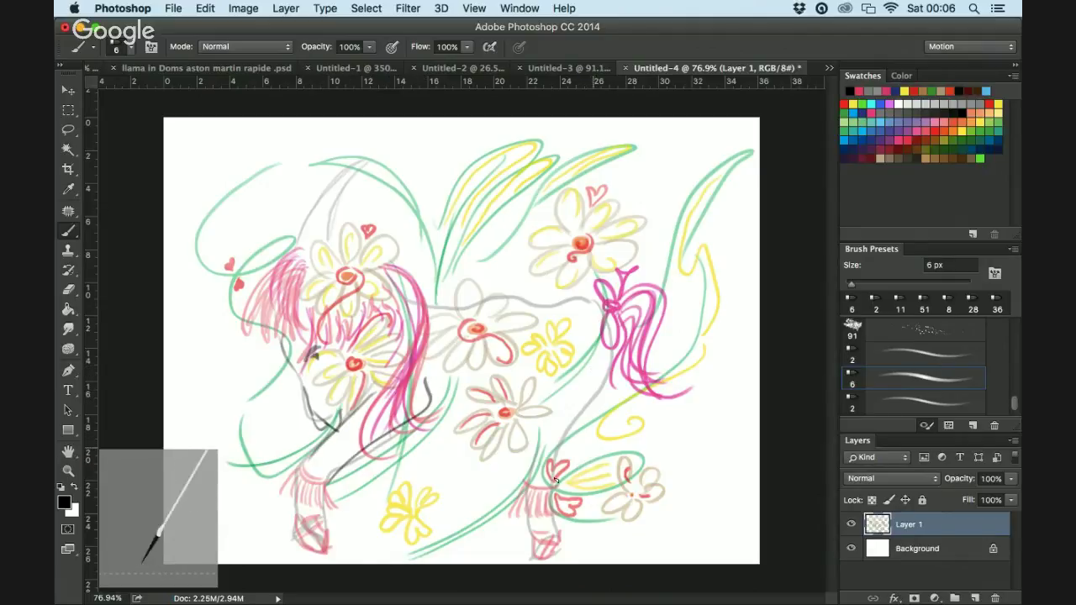
pyautogui.moveTo(555, 479)
pyautogui.mouseDown()
pyautogui.moveTo(582, 354)
pyautogui.moveTo(529, 489)
pyautogui.mouseUp()
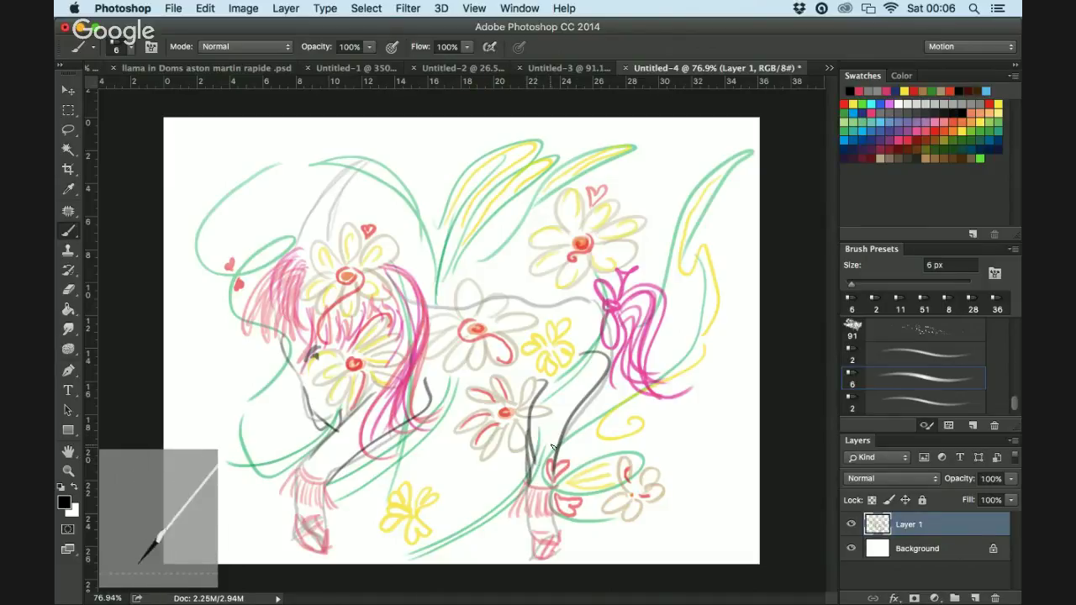
# Draw the unicorn's back and belly lines in black, and add a second hind leg stretching back to a hoof
pyautogui.moveTo(424, 300)
pyautogui.mouseDown()
pyautogui.moveTo(465, 307)
pyautogui.moveTo(538, 291)
pyautogui.moveTo(584, 299)
pyautogui.mouseUp()
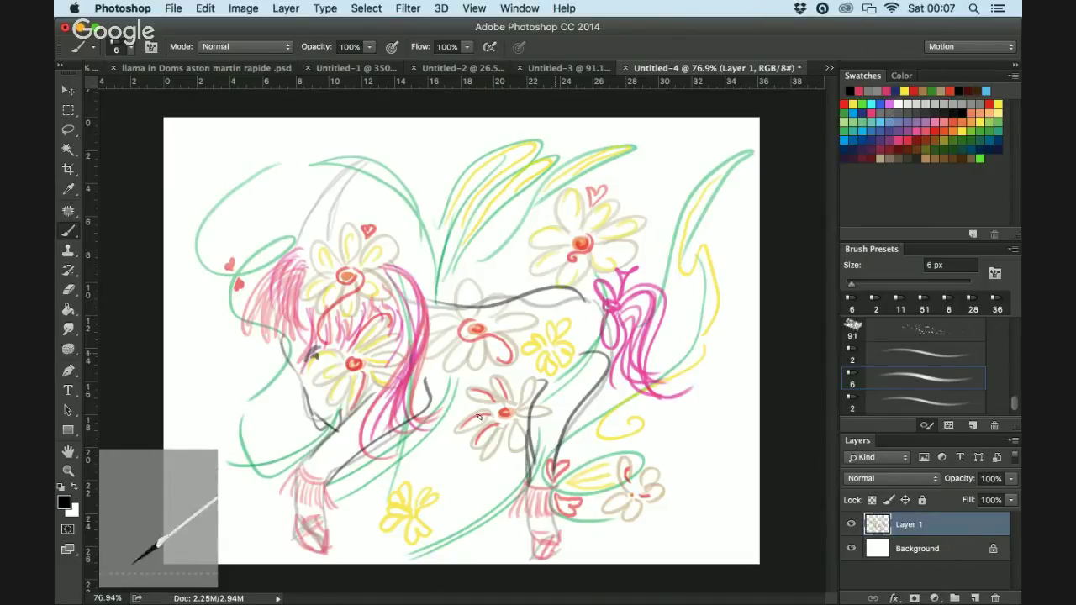
pyautogui.moveTo(416, 414); pyautogui.dragTo(514, 411)
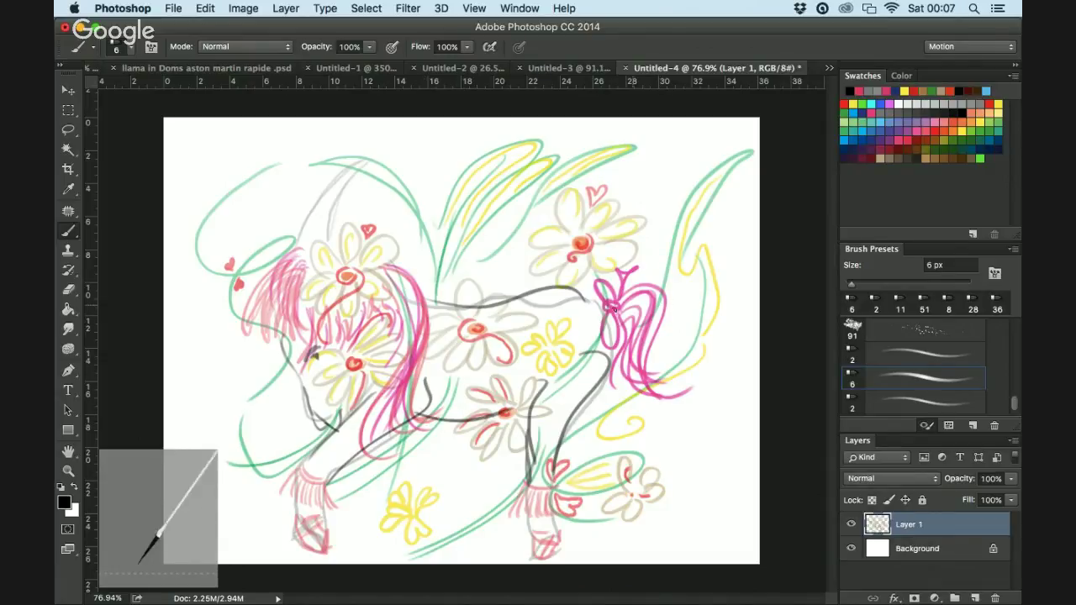
pyautogui.moveTo(586, 301); pyautogui.dragTo(602, 402)
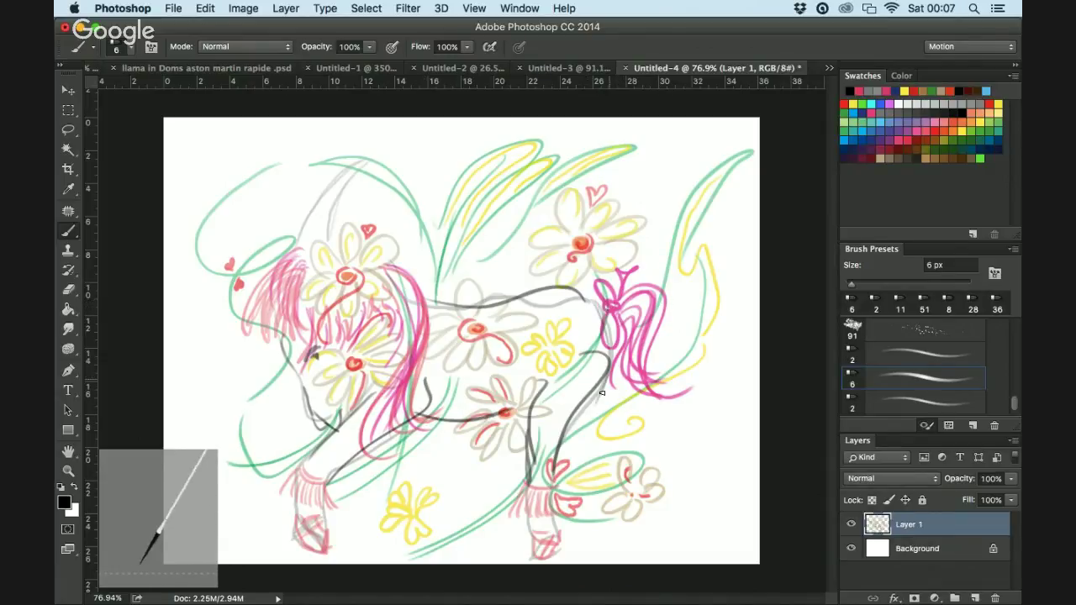
pyautogui.moveTo(591, 404); pyautogui.dragTo(617, 454)
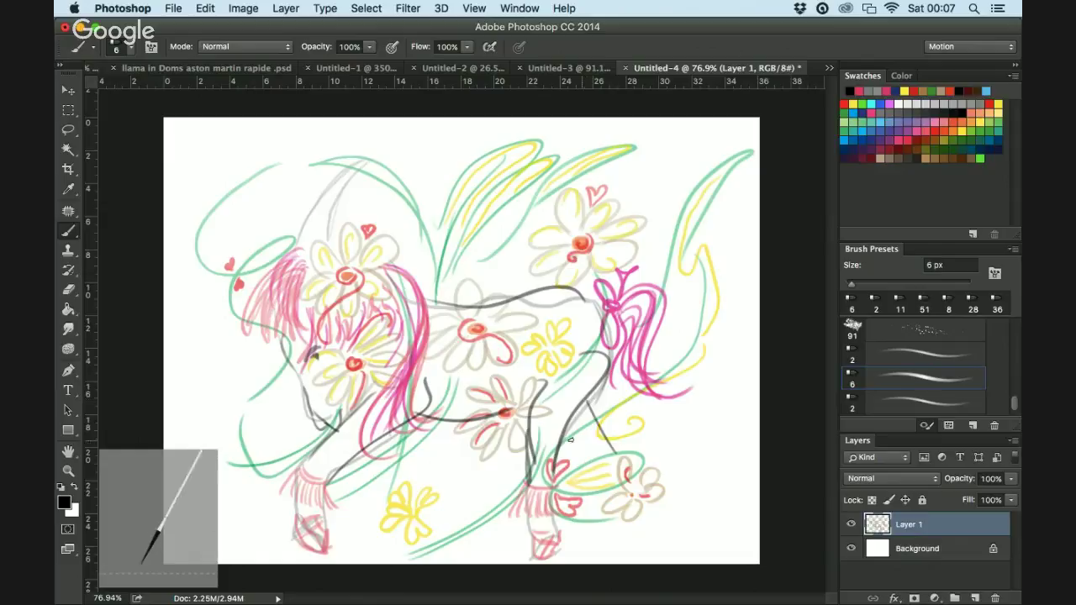
pyautogui.moveTo(561, 433); pyautogui.dragTo(592, 463)
pyautogui.moveTo(643, 520); pyautogui.dragTo(678, 548)
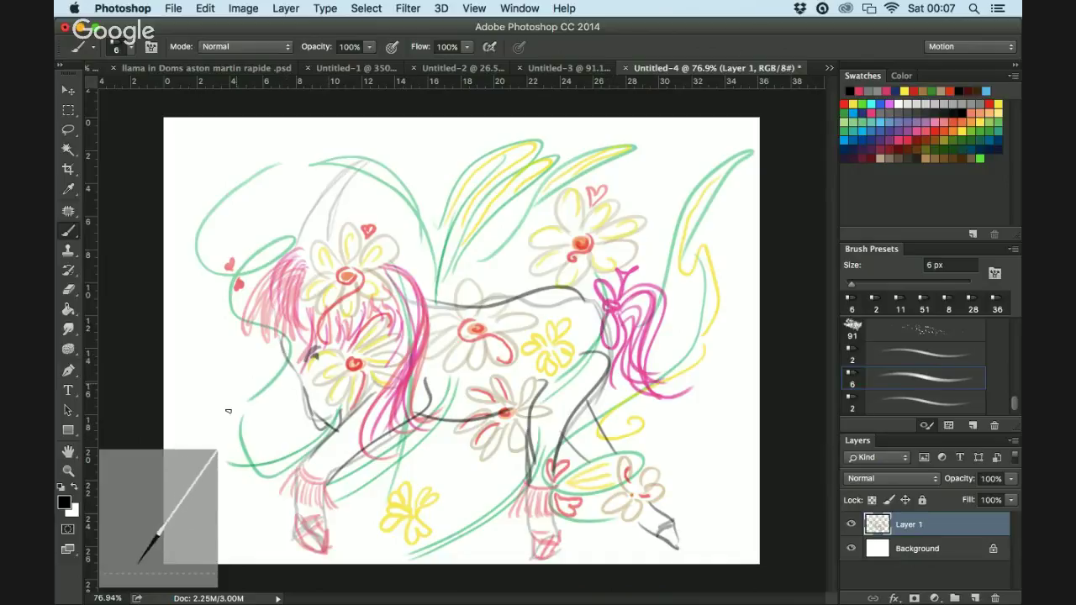
# Draw a raised, bent front leg with its hoof in black in front of the unicorn's muzzle
pyautogui.moveTo(224, 424)
pyautogui.mouseDown()
pyautogui.moveTo(248, 450)
pyautogui.moveTo(265, 395)
pyautogui.mouseUp()
pyautogui.moveTo(276, 354)
pyautogui.mouseDown()
pyautogui.moveTo(248, 364)
pyautogui.moveTo(217, 425)
pyautogui.mouseUp()
pyautogui.moveTo(265, 389); pyautogui.dragTo(270, 372)
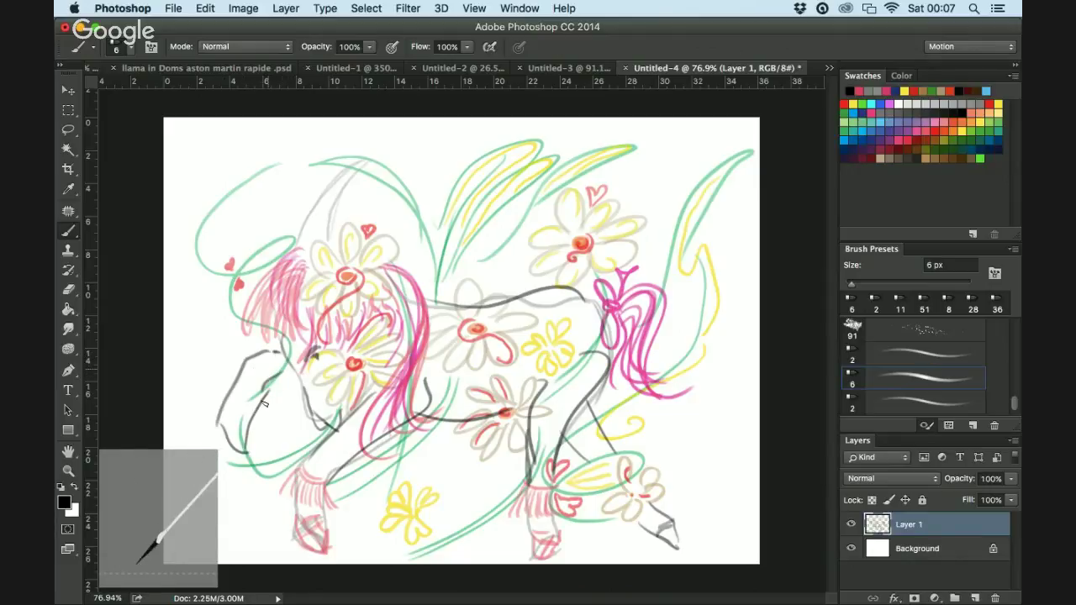
pyautogui.moveTo(220, 422)
pyautogui.mouseDown()
pyautogui.moveTo(247, 414)
pyautogui.moveTo(237, 437)
pyautogui.moveTo(245, 450)
pyautogui.mouseUp()
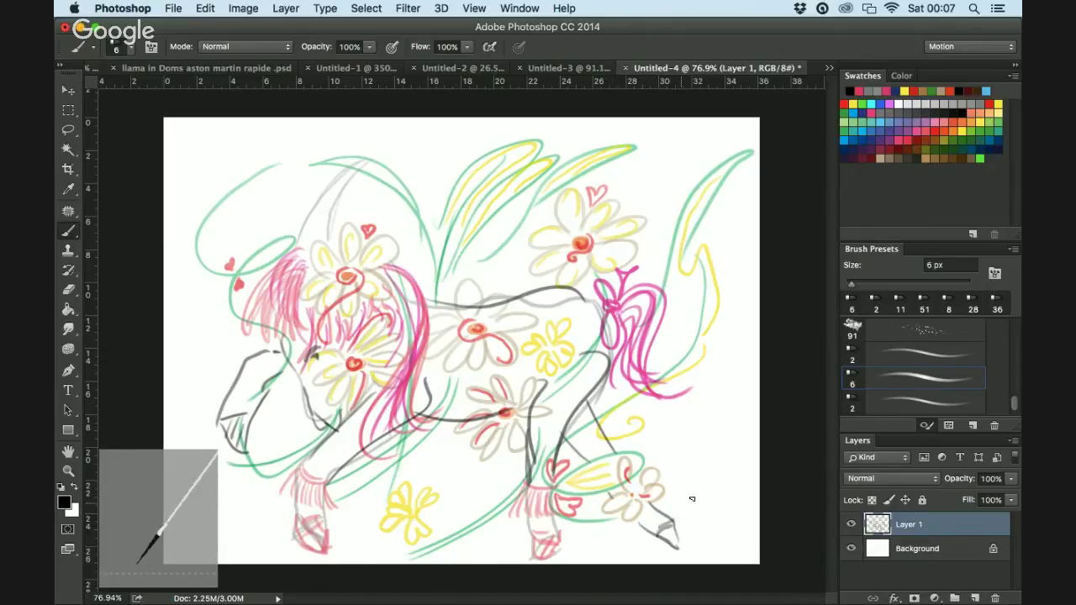
# Shade and darken the unicorn's four hooves with short black strokes
pyautogui.moveTo(661, 505)
pyautogui.mouseDown()
pyautogui.moveTo(687, 518)
pyautogui.moveTo(688, 545)
pyautogui.mouseUp()
pyautogui.moveTo(548, 540); pyautogui.dragTo(524, 558)
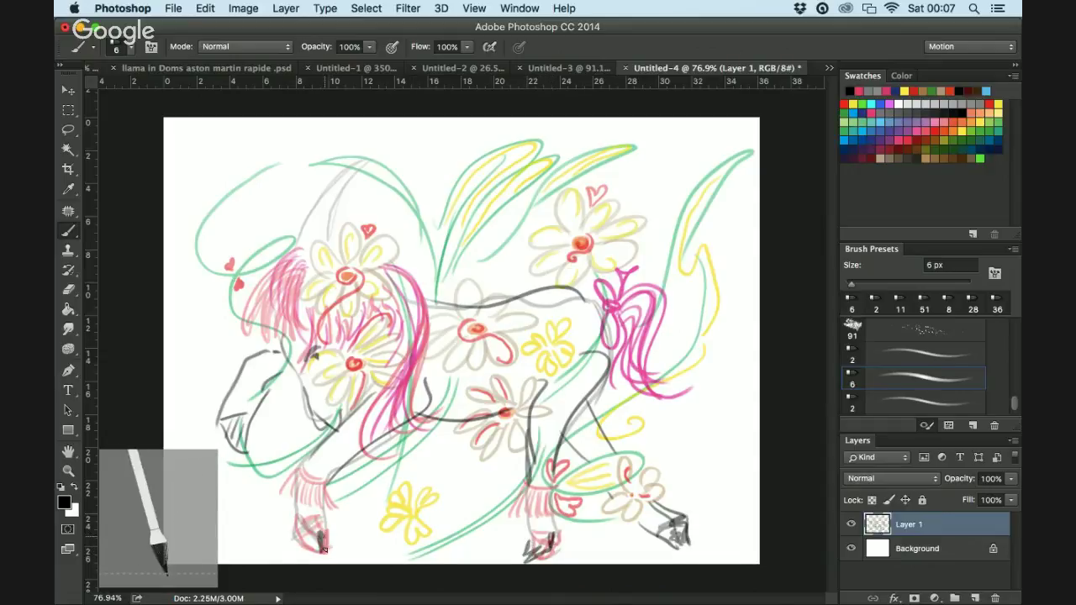
pyautogui.moveTo(314, 539)
pyautogui.mouseDown()
pyautogui.moveTo(296, 553)
pyautogui.moveTo(326, 554)
pyautogui.mouseUp()
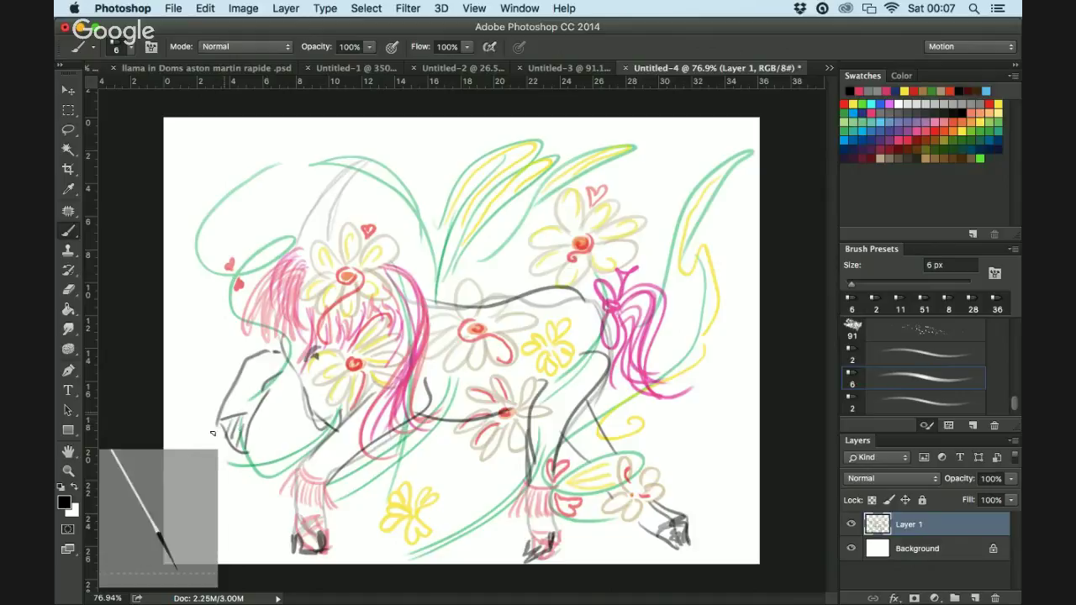
pyautogui.moveTo(220, 412)
pyautogui.mouseDown()
pyautogui.moveTo(237, 433)
pyautogui.moveTo(244, 418)
pyautogui.mouseUp()
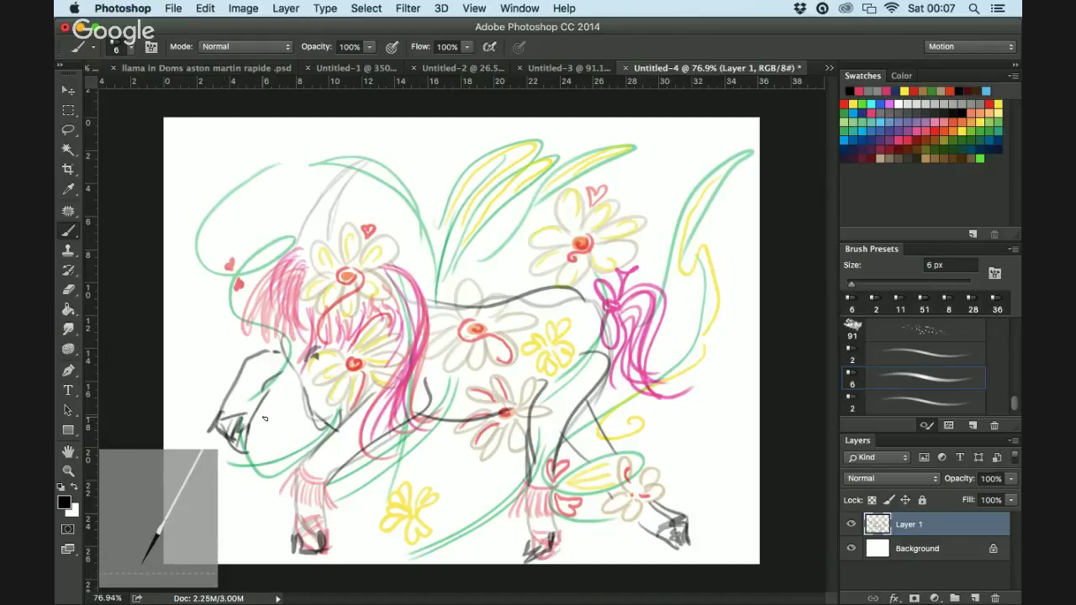
# Pick the coral-pink swatch and add fringe strokes to the raised front leg, the rear hoof, the small daisy beside it and the hindquarters
pyautogui.doubleClick(945, 110)
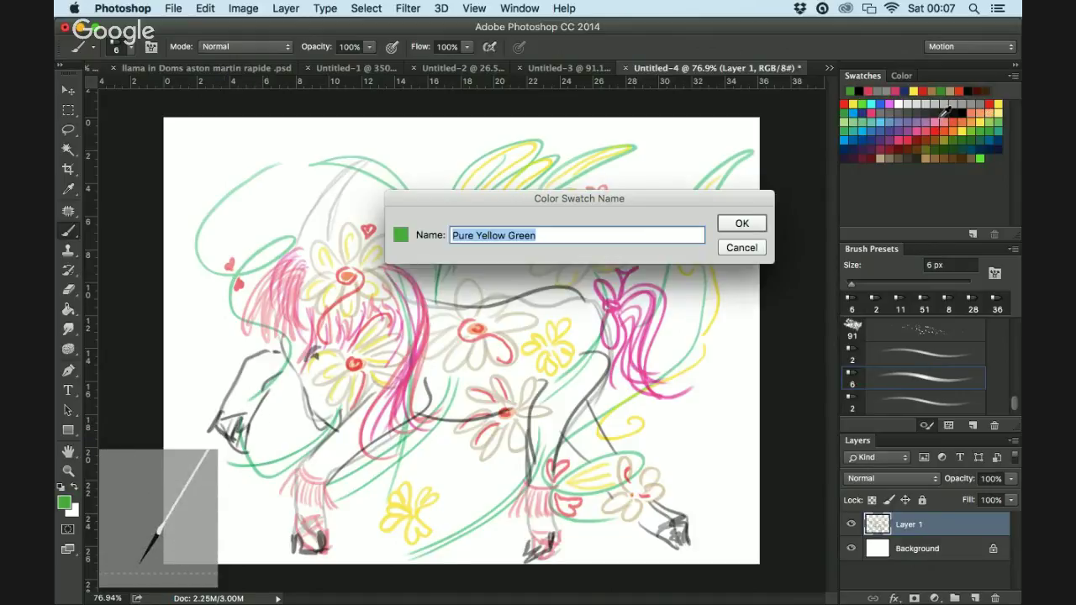
pyautogui.click(743, 247)
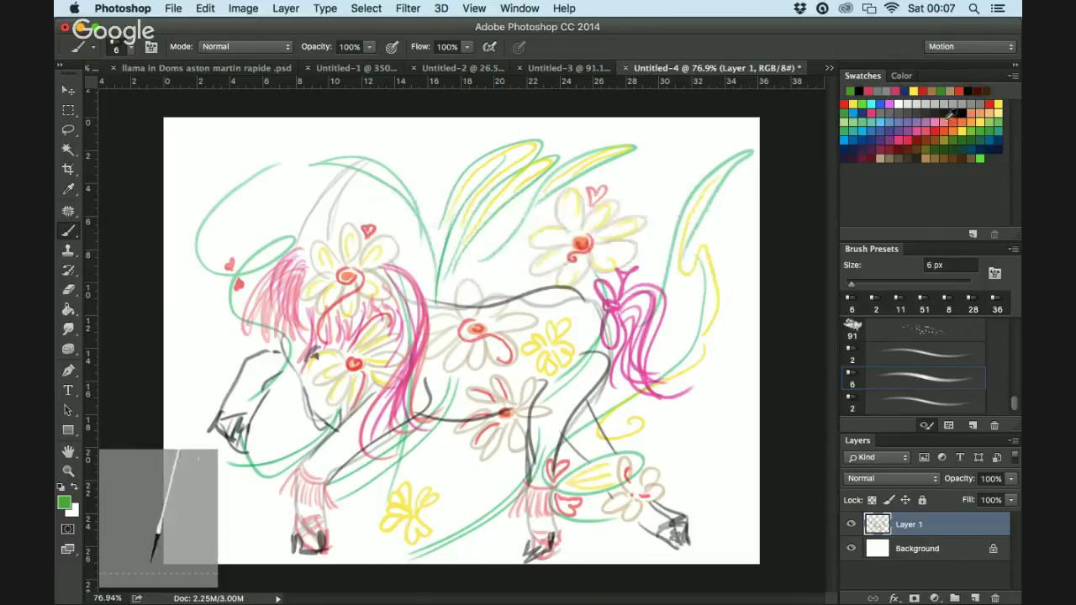
pyautogui.click(932, 124)
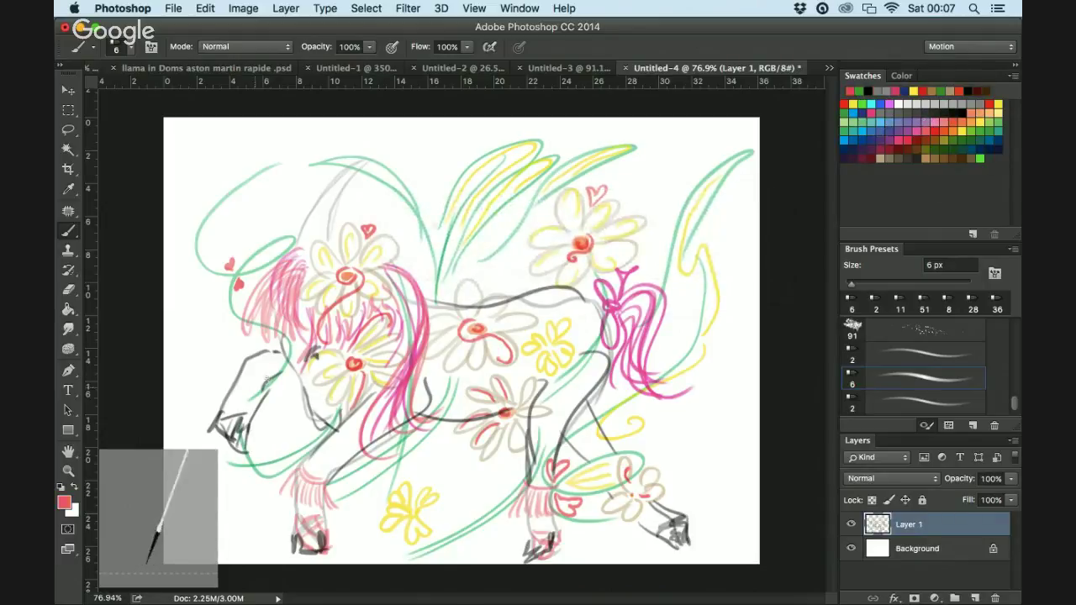
pyautogui.moveTo(249, 412)
pyautogui.mouseDown()
pyautogui.moveTo(286, 375)
pyautogui.moveTo(267, 361)
pyautogui.moveTo(244, 370)
pyautogui.moveTo(223, 412)
pyautogui.mouseUp()
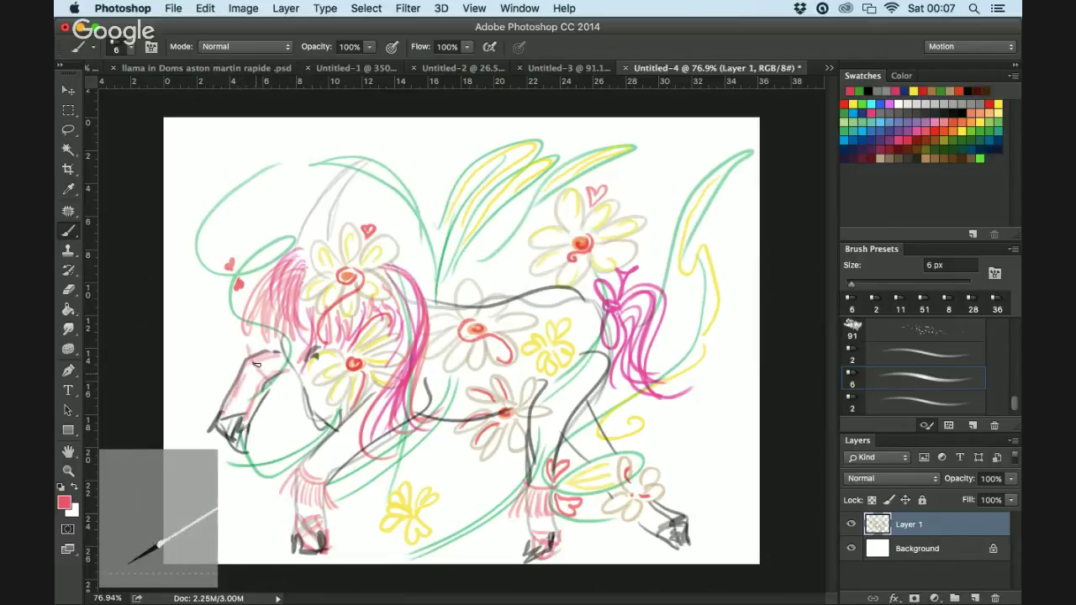
pyautogui.moveTo(234, 364); pyautogui.dragTo(275, 404)
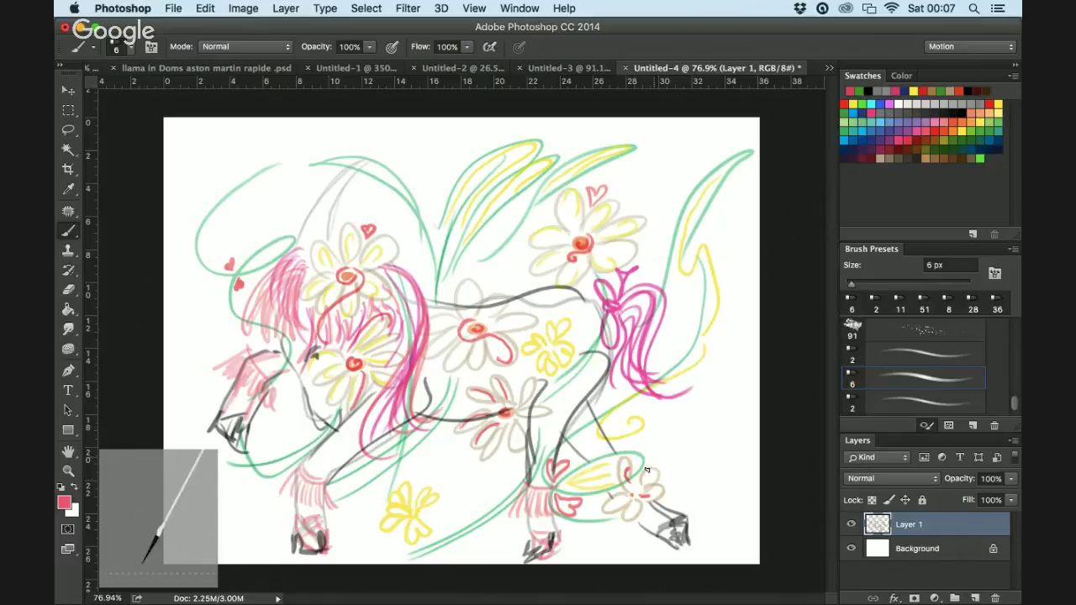
pyautogui.moveTo(639, 472)
pyautogui.mouseDown()
pyautogui.moveTo(674, 479)
pyautogui.moveTo(688, 530)
pyautogui.mouseUp()
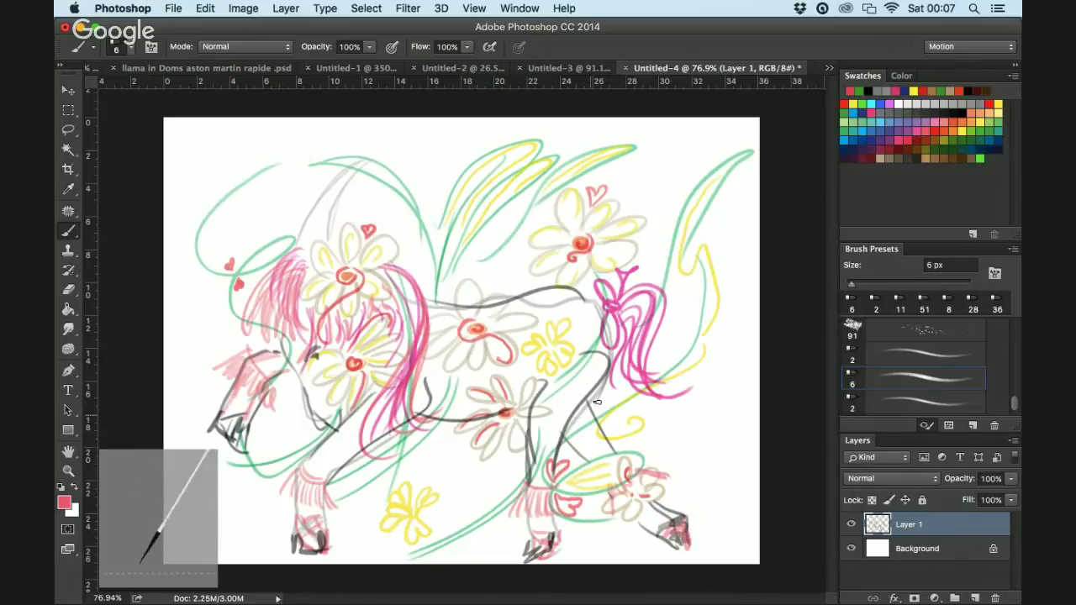
pyautogui.moveTo(600, 427)
pyautogui.mouseDown()
pyautogui.moveTo(607, 380)
pyautogui.moveTo(594, 346)
pyautogui.moveTo(576, 373)
pyautogui.moveTo(599, 318)
pyautogui.mouseUp()
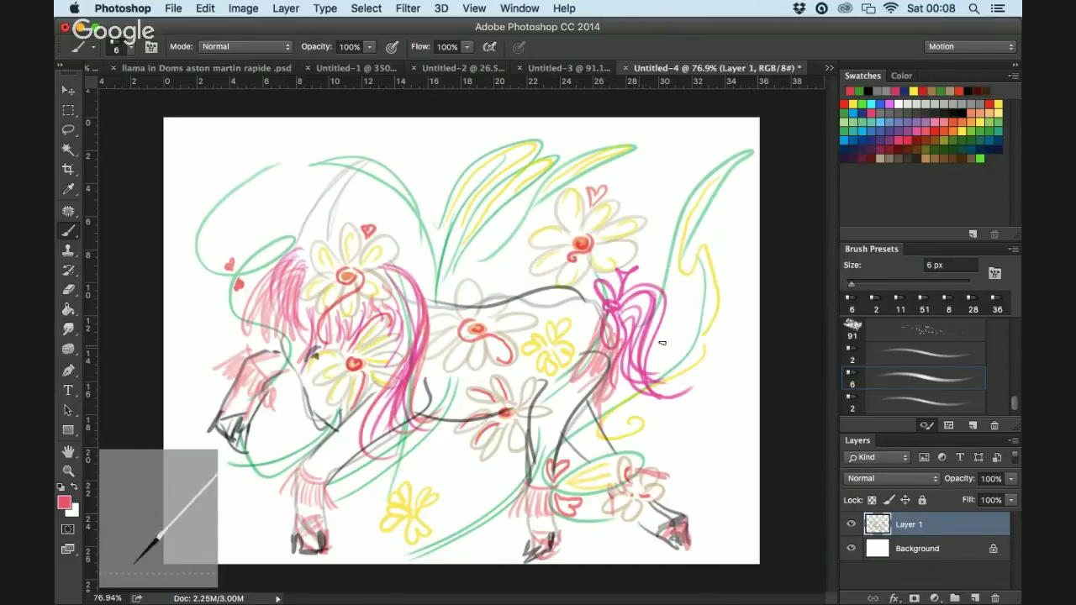
# Layer coral-pink strands into the tail below the bow, and shade the horn with coral-pink strokes and cross bands
pyautogui.moveTo(623, 408); pyautogui.dragTo(701, 357)
pyautogui.moveTo(639, 378); pyautogui.dragTo(637, 313)
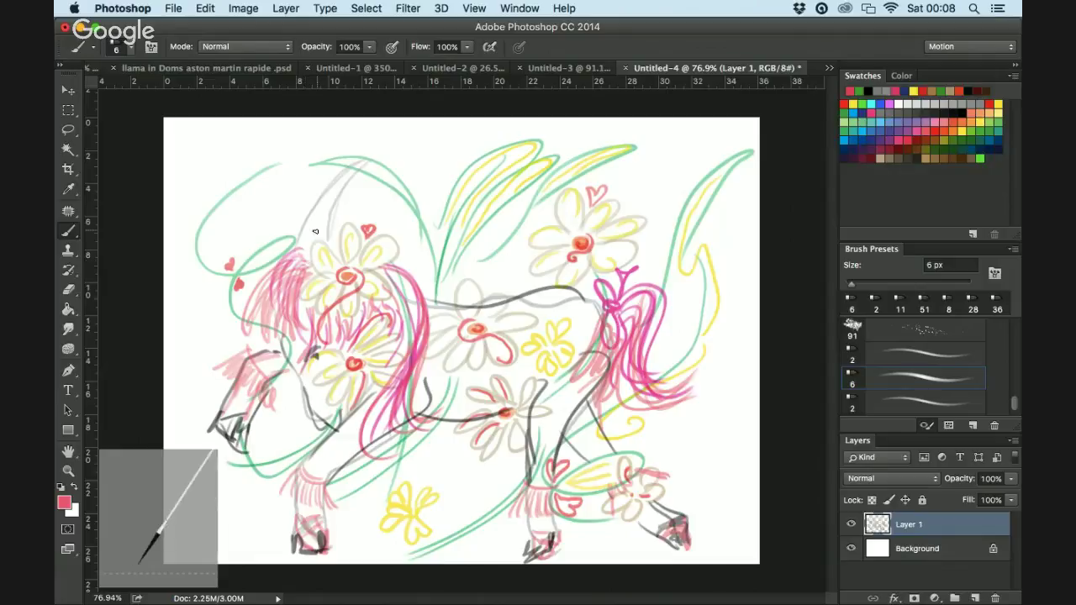
pyautogui.moveTo(361, 165)
pyautogui.mouseDown()
pyautogui.moveTo(306, 227)
pyautogui.moveTo(331, 209)
pyautogui.mouseUp()
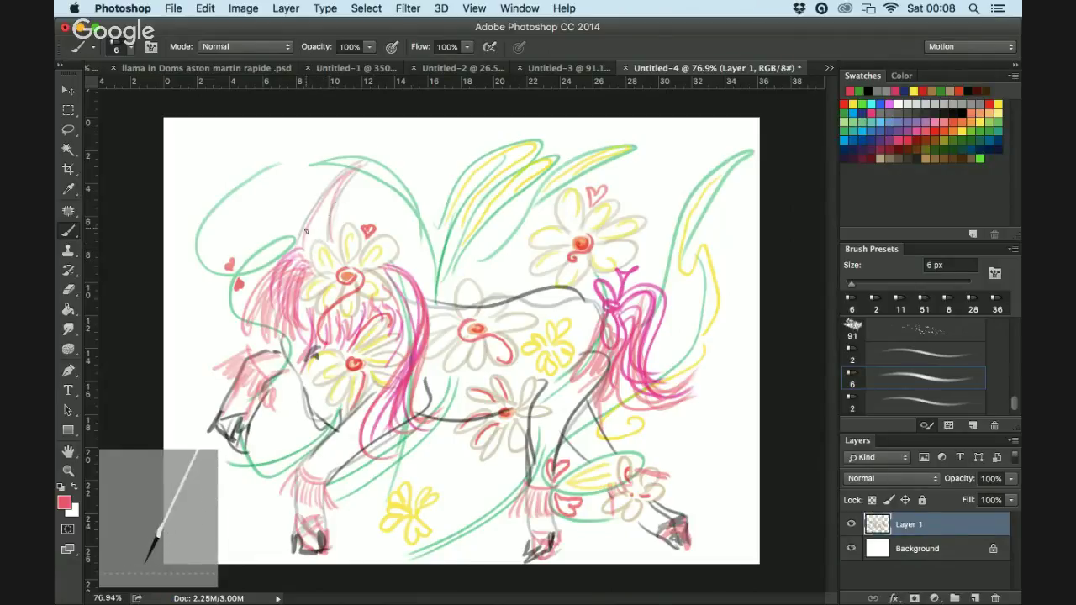
pyautogui.moveTo(325, 216); pyautogui.dragTo(306, 237)
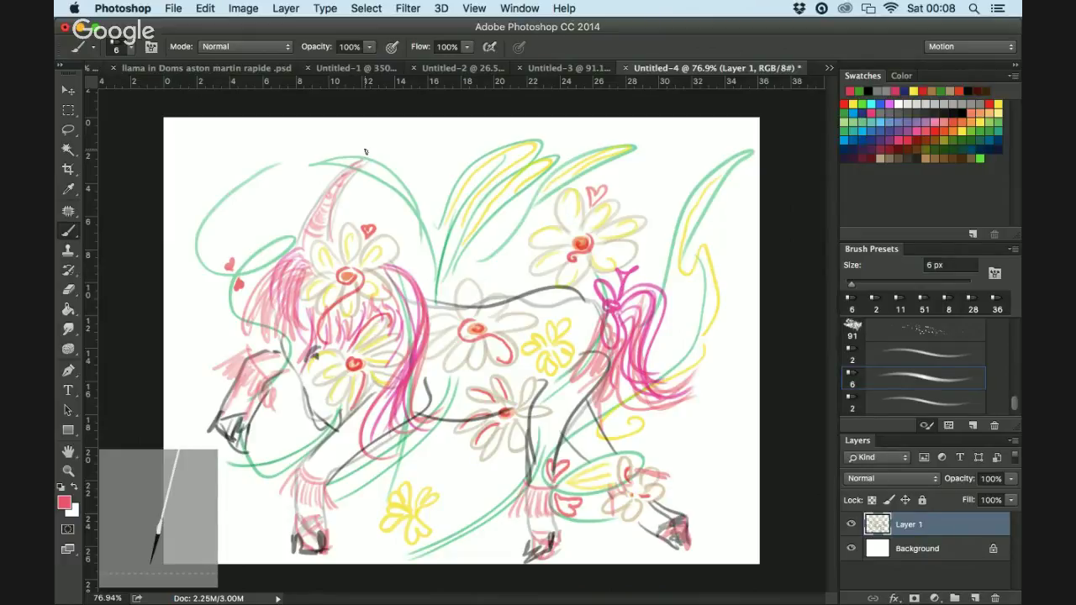
# Pick the purple swatch and draw a castle with a row of pointed towers and a shaded wall in the canvas's upper-right corner
pyautogui.click(898, 118)
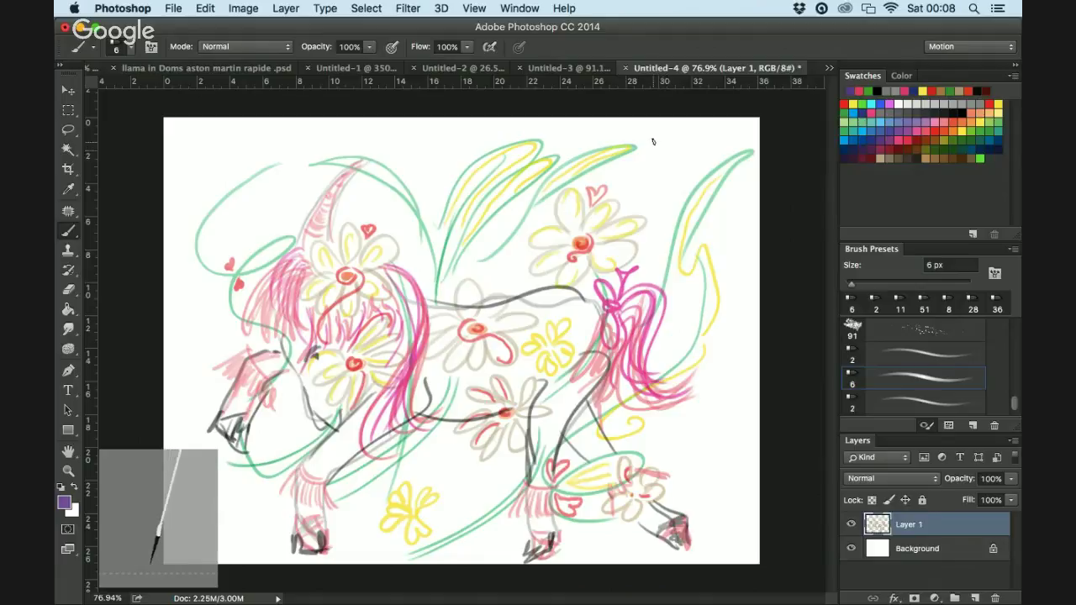
pyautogui.moveTo(651, 140)
pyautogui.mouseDown()
pyautogui.moveTo(660, 163)
pyautogui.moveTo(651, 165)
pyautogui.moveTo(660, 143)
pyautogui.moveTo(674, 159)
pyautogui.mouseUp()
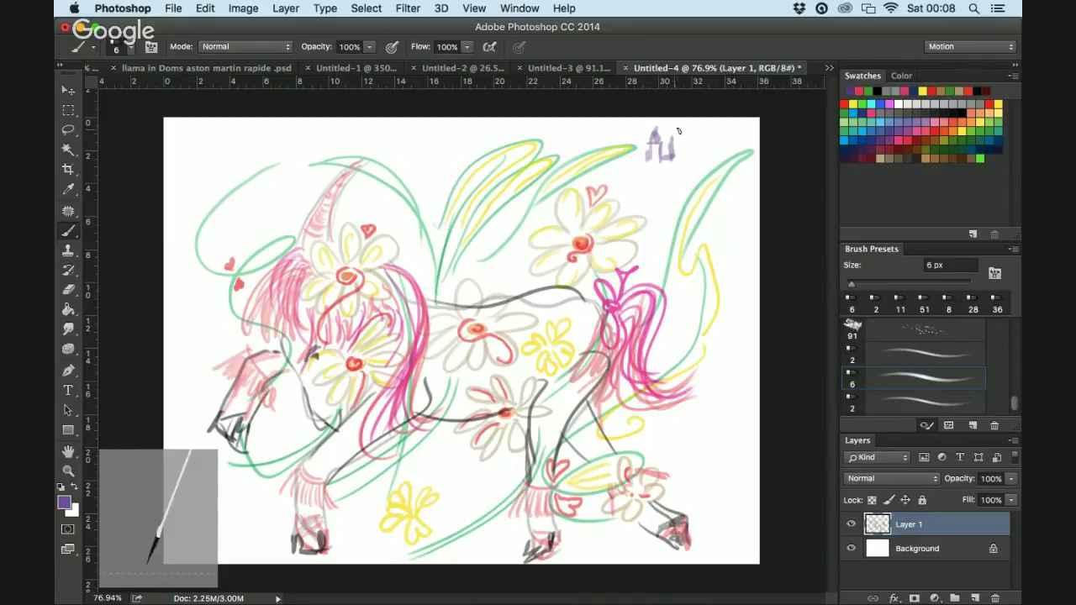
pyautogui.moveTo(679, 123)
pyautogui.mouseDown()
pyautogui.moveTo(672, 142)
pyautogui.moveTo(685, 125)
pyautogui.moveTo(683, 165)
pyautogui.moveTo(693, 164)
pyautogui.mouseUp()
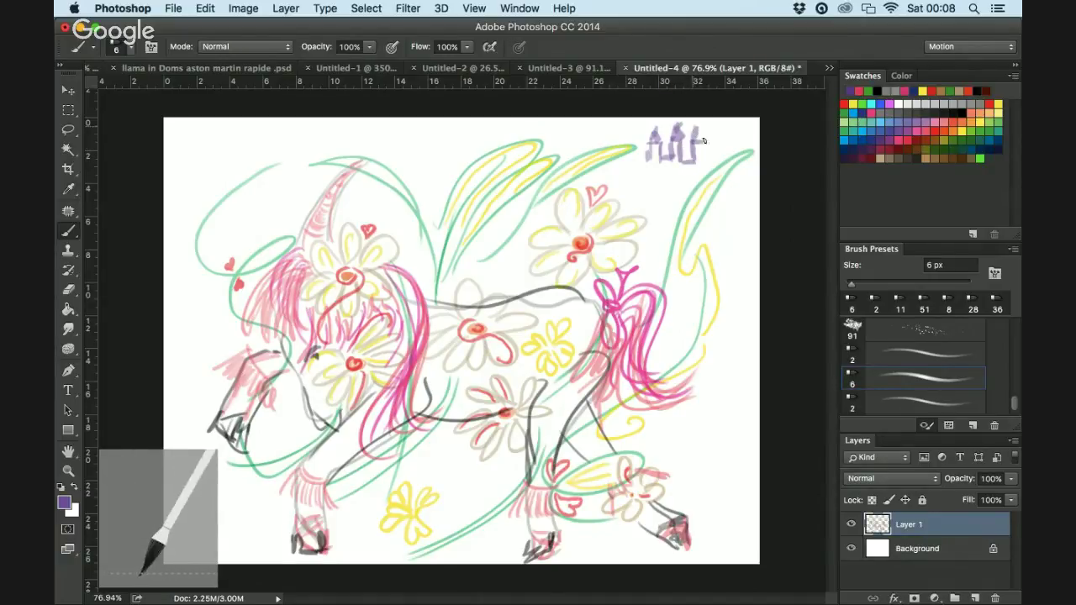
pyautogui.moveTo(704, 141); pyautogui.dragTo(698, 143)
pyautogui.moveTo(703, 144)
pyautogui.mouseDown()
pyautogui.moveTo(705, 164)
pyautogui.moveTo(720, 120)
pyautogui.moveTo(721, 135)
pyautogui.mouseUp()
pyautogui.moveTo(648, 165)
pyautogui.mouseDown()
pyautogui.moveTo(688, 198)
pyautogui.moveTo(705, 175)
pyautogui.moveTo(706, 193)
pyautogui.moveTo(733, 172)
pyautogui.moveTo(710, 190)
pyautogui.moveTo(730, 147)
pyautogui.moveTo(725, 177)
pyautogui.mouseUp()
pyautogui.moveTo(681, 164)
pyautogui.mouseDown()
pyautogui.moveTo(653, 169)
pyautogui.moveTo(691, 168)
pyautogui.moveTo(661, 175)
pyautogui.moveTo(673, 184)
pyautogui.moveTo(661, 194)
pyautogui.moveTo(693, 193)
pyautogui.mouseUp()
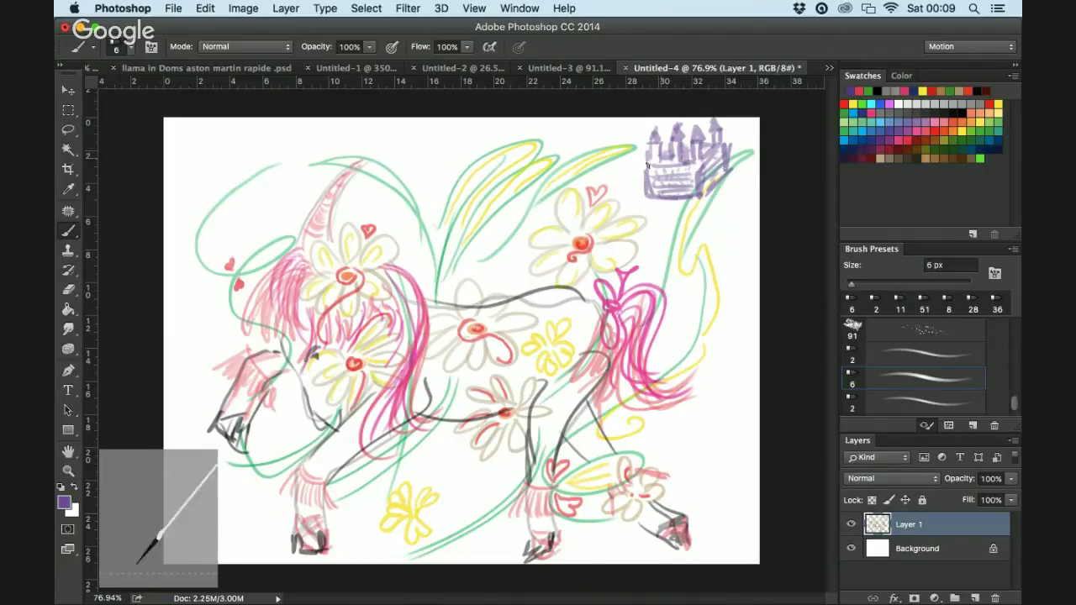
# Add a large pointed tower in purple to each side of the castle
pyautogui.moveTo(623, 156)
pyautogui.mouseDown()
pyautogui.moveTo(622, 194)
pyautogui.moveTo(631, 124)
pyautogui.moveTo(637, 135)
pyautogui.mouseUp()
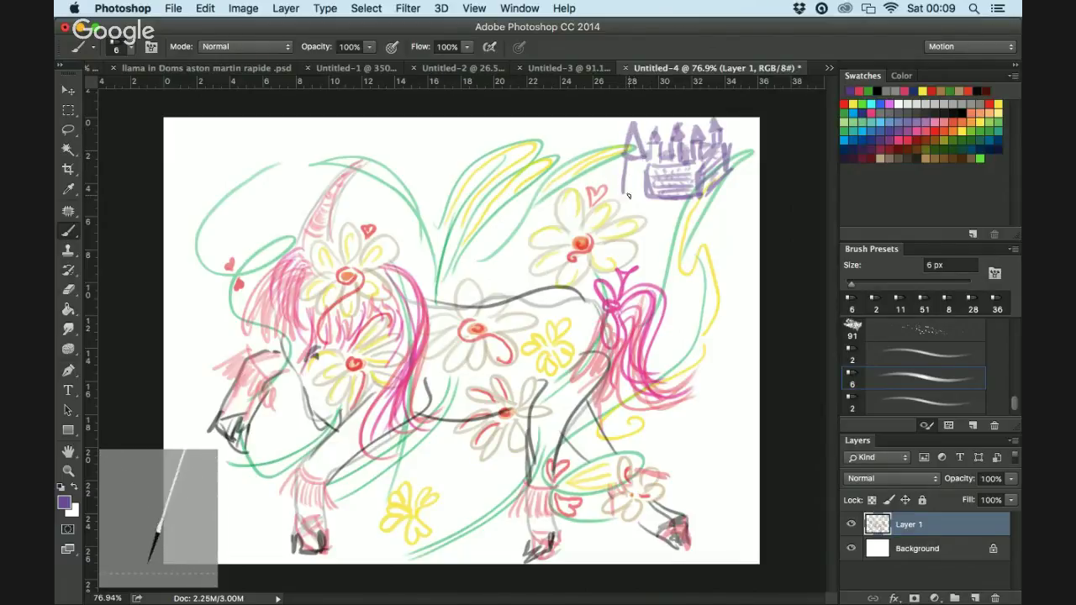
pyautogui.moveTo(624, 195)
pyautogui.mouseDown()
pyautogui.moveTo(646, 200)
pyautogui.moveTo(644, 177)
pyautogui.mouseUp()
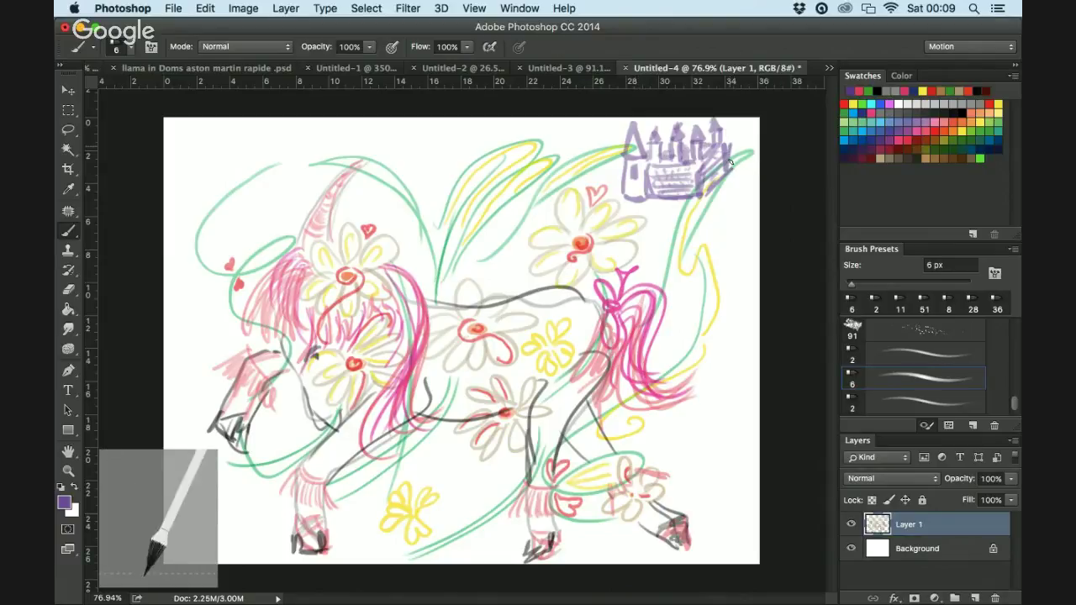
pyautogui.moveTo(730, 162)
pyautogui.mouseDown()
pyautogui.moveTo(742, 194)
pyautogui.moveTo(728, 193)
pyautogui.moveTo(743, 196)
pyautogui.moveTo(749, 154)
pyautogui.moveTo(748, 183)
pyautogui.moveTo(746, 148)
pyautogui.moveTo(727, 145)
pyautogui.moveTo(736, 119)
pyautogui.moveTo(750, 150)
pyautogui.moveTo(740, 126)
pyautogui.moveTo(736, 179)
pyautogui.moveTo(740, 149)
pyautogui.mouseUp()
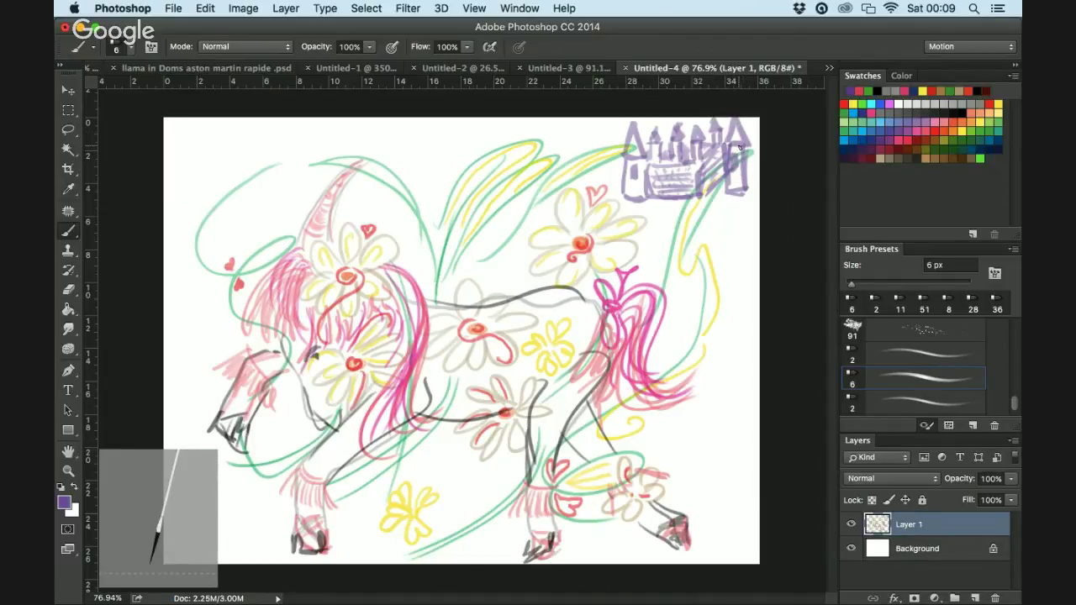
# Pick the Dark Cyan swatch, hatch a solid rocky base beneath the castle, and add accent lines to its towers
pyautogui.doubleClick(978, 113)
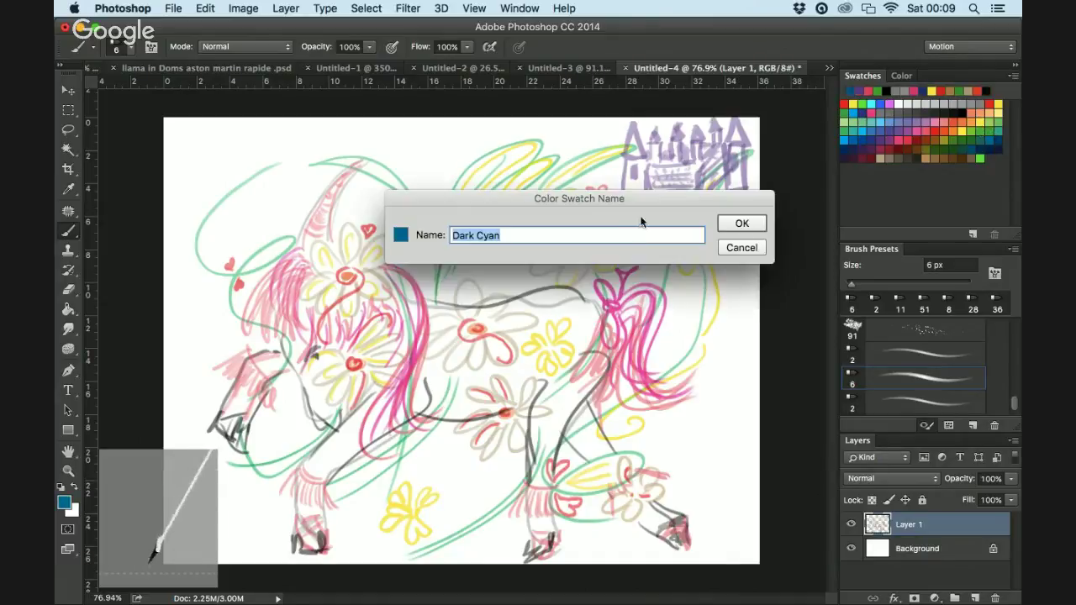
pyautogui.click(741, 247)
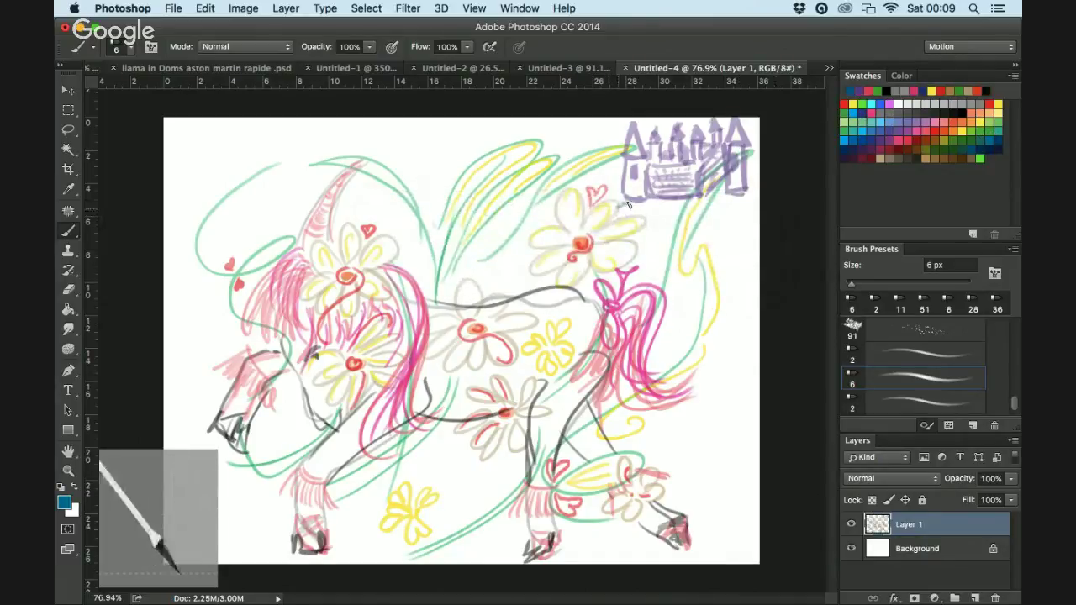
pyautogui.moveTo(624, 195)
pyautogui.mouseDown()
pyautogui.moveTo(675, 206)
pyautogui.moveTo(639, 248)
pyautogui.moveTo(674, 213)
pyautogui.moveTo(650, 247)
pyautogui.moveTo(708, 200)
pyautogui.moveTo(738, 209)
pyautogui.moveTo(700, 213)
pyautogui.moveTo(730, 231)
pyautogui.moveTo(734, 204)
pyautogui.moveTo(743, 212)
pyautogui.moveTo(757, 193)
pyautogui.moveTo(755, 236)
pyautogui.moveTo(732, 222)
pyautogui.moveTo(749, 245)
pyautogui.moveTo(726, 236)
pyautogui.moveTo(741, 249)
pyautogui.moveTo(698, 249)
pyautogui.moveTo(708, 226)
pyautogui.moveTo(675, 227)
pyautogui.moveTo(669, 246)
pyautogui.moveTo(692, 242)
pyautogui.moveTo(714, 202)
pyautogui.moveTo(704, 243)
pyautogui.moveTo(744, 263)
pyautogui.moveTo(751, 203)
pyautogui.moveTo(739, 242)
pyautogui.mouseUp()
pyautogui.moveTo(647, 220)
pyautogui.mouseDown()
pyautogui.moveTo(670, 200)
pyautogui.moveTo(651, 217)
pyautogui.moveTo(665, 239)
pyautogui.moveTo(647, 250)
pyautogui.moveTo(657, 212)
pyautogui.moveTo(612, 197)
pyautogui.moveTo(636, 210)
pyautogui.mouseUp()
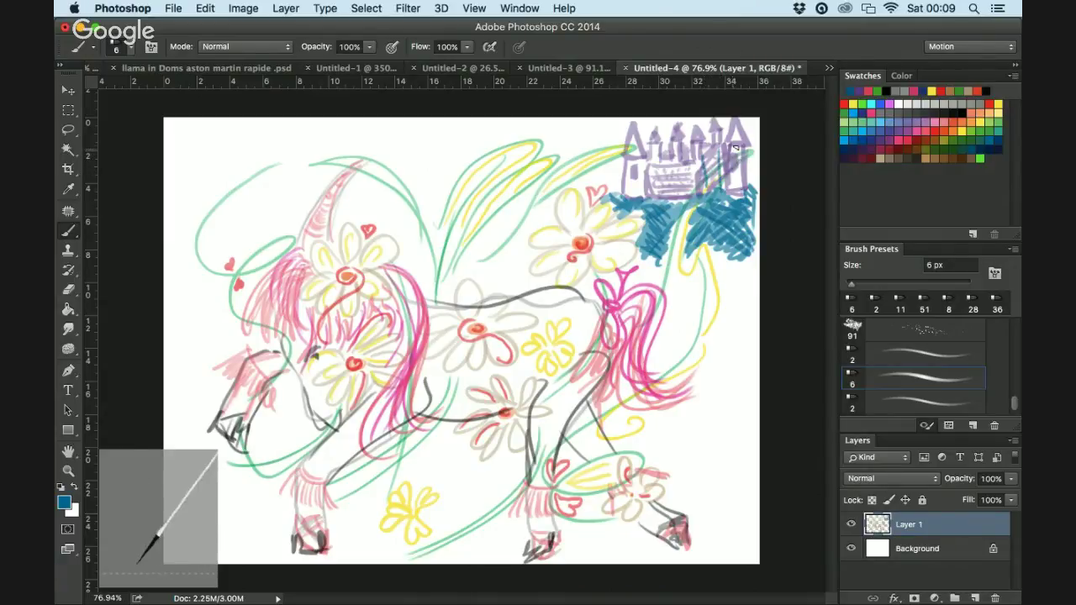
pyautogui.moveTo(735, 148)
pyautogui.mouseDown()
pyautogui.moveTo(740, 187)
pyautogui.moveTo(749, 131)
pyautogui.moveTo(704, 156)
pyautogui.moveTo(721, 161)
pyautogui.moveTo(715, 193)
pyautogui.moveTo(752, 181)
pyautogui.mouseUp()
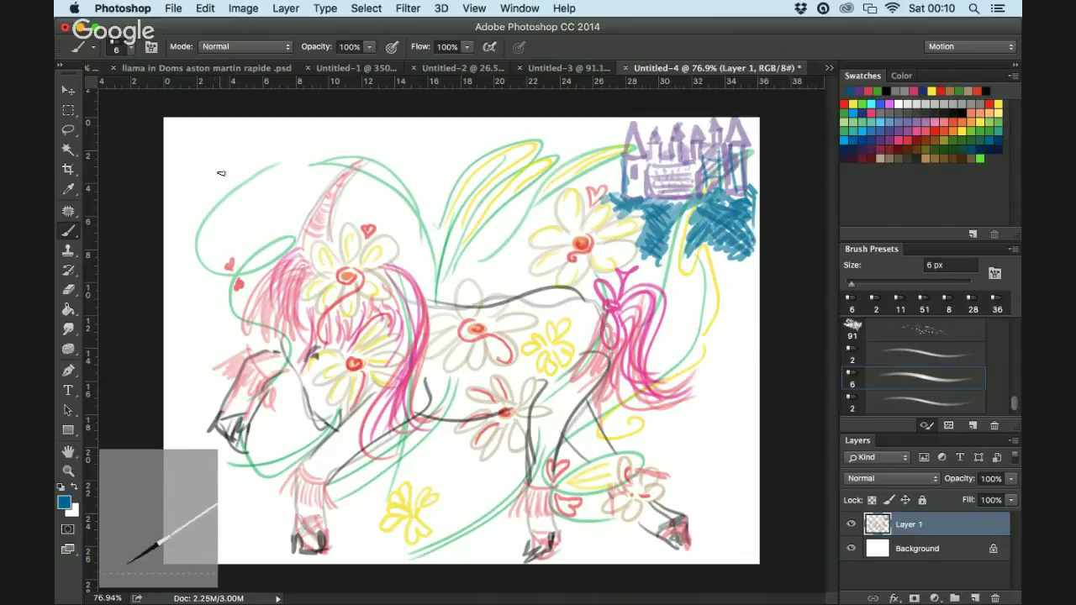
# Hand-letter "Love Unicorn-ation" in dark cyan across the upper-left part of the canvas, above the unicorn's head
pyautogui.moveTo(203, 160)
pyautogui.mouseDown()
pyautogui.moveTo(206, 213)
pyautogui.moveTo(233, 189)
pyautogui.moveTo(238, 162)
pyautogui.moveTo(231, 177)
pyautogui.moveTo(291, 157)
pyautogui.mouseUp()
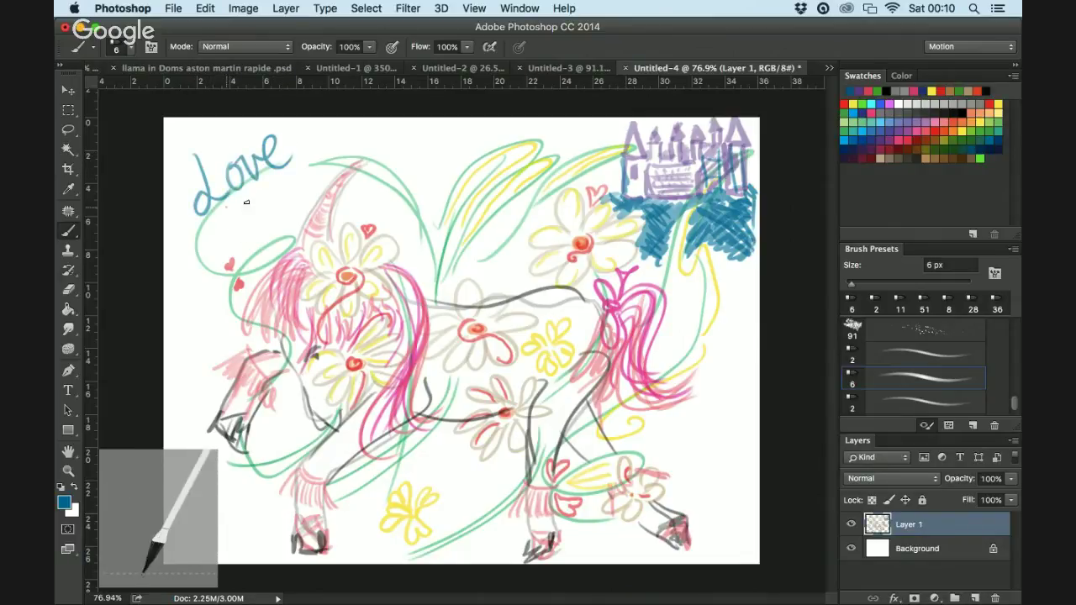
pyautogui.moveTo(226, 200); pyautogui.dragTo(256, 205)
pyautogui.moveTo(255, 206)
pyautogui.mouseDown()
pyautogui.moveTo(264, 232)
pyautogui.moveTo(283, 210)
pyautogui.mouseUp()
pyautogui.moveTo(286, 198)
pyautogui.mouseDown()
pyautogui.moveTo(290, 215)
pyautogui.moveTo(305, 209)
pyautogui.mouseUp()
pyautogui.moveTo(326, 173)
pyautogui.mouseDown()
pyautogui.moveTo(356, 152)
pyautogui.moveTo(402, 127)
pyautogui.mouseUp()
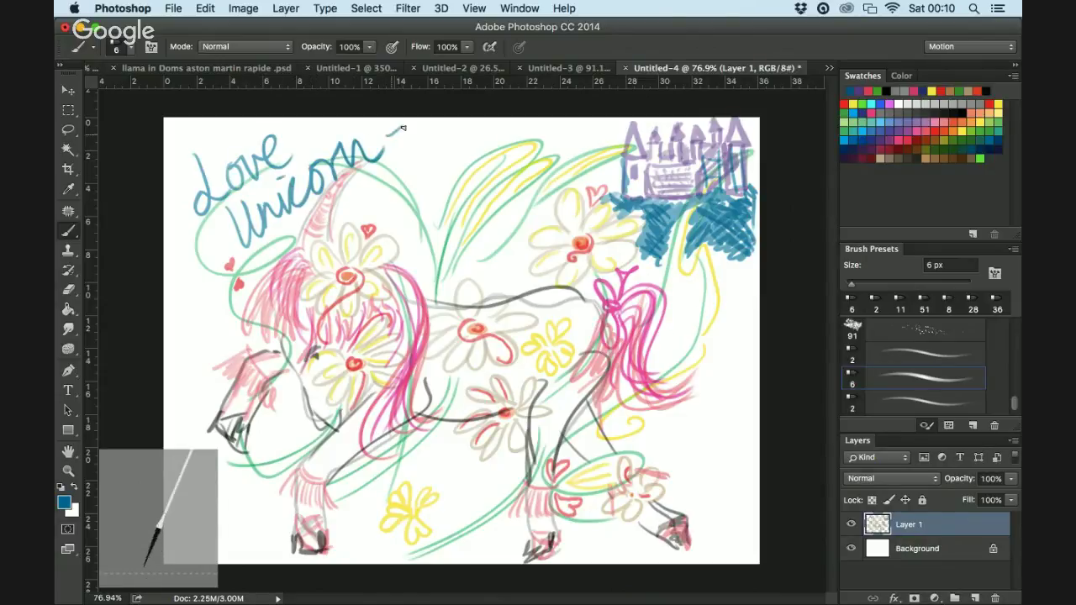
pyautogui.moveTo(377, 191); pyautogui.dragTo(385, 212)
pyautogui.moveTo(402, 167)
pyautogui.mouseDown()
pyautogui.moveTo(395, 203)
pyautogui.moveTo(414, 178)
pyautogui.mouseUp()
pyautogui.moveTo(419, 178); pyautogui.dragTo(422, 194)
pyautogui.moveTo(430, 164)
pyautogui.mouseDown()
pyautogui.moveTo(444, 170)
pyautogui.moveTo(472, 146)
pyautogui.mouseUp()
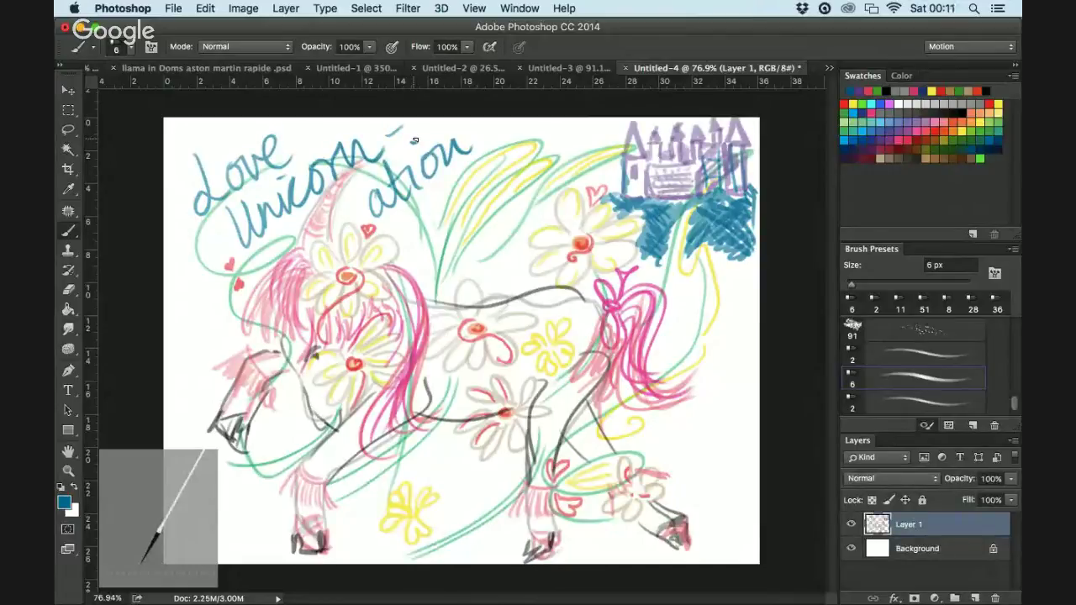
# Create a new white document from the Clipboard preset, 3023 by 2185 pixels at 300 pixels/inch in RGB Color
pyautogui.click(174, 9)
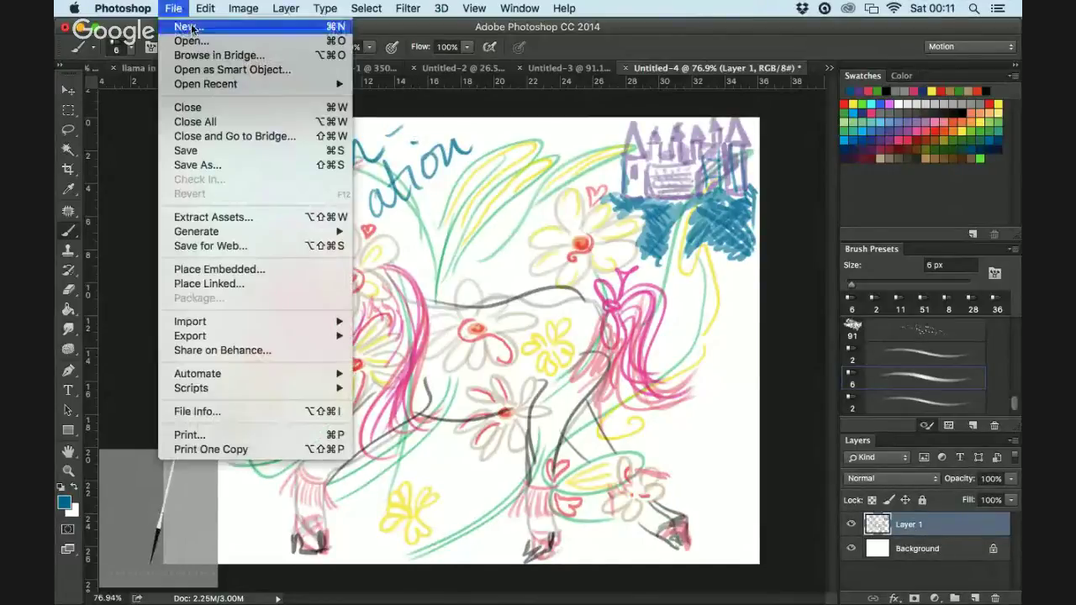
pyautogui.click(191, 35)
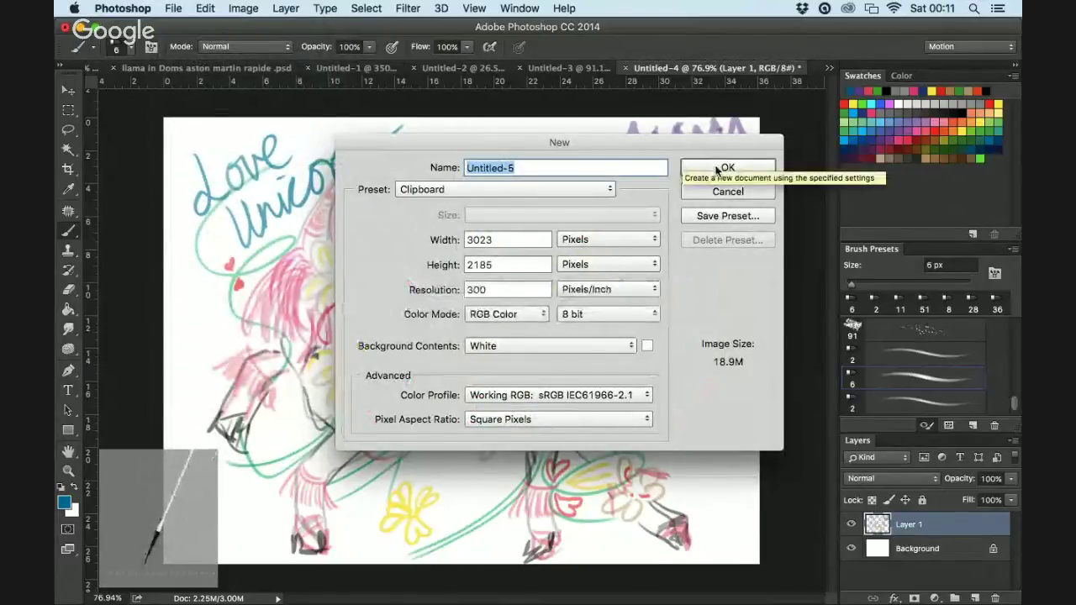
pyautogui.click(717, 170)
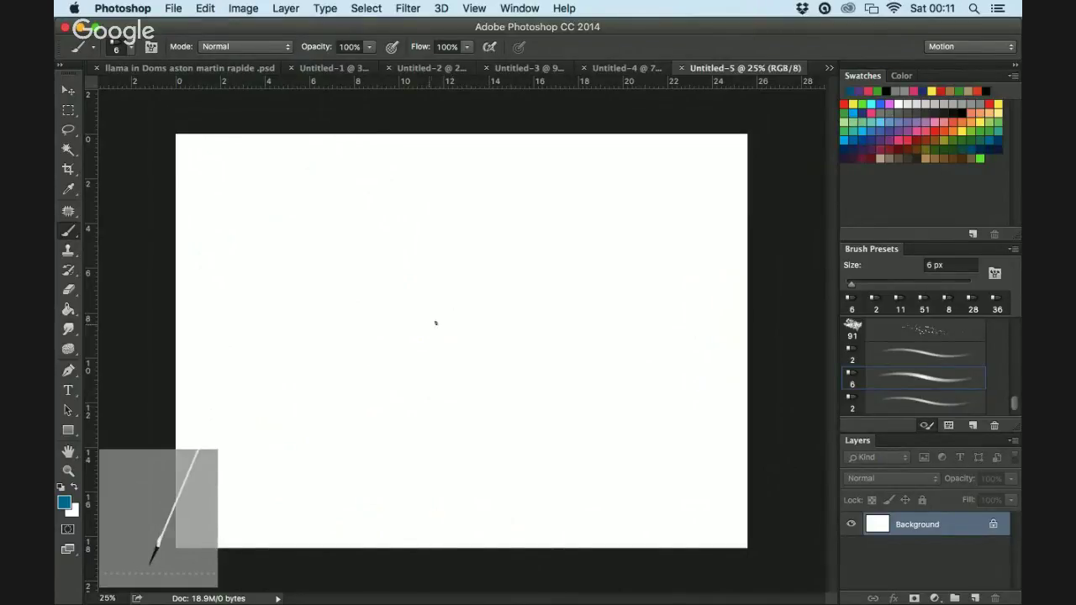
# Sketch a slanted key near the canvas's centre in dark cyan, with a half-round head and a notched blade
pyautogui.moveTo(417, 331); pyautogui.dragTo(473, 306)
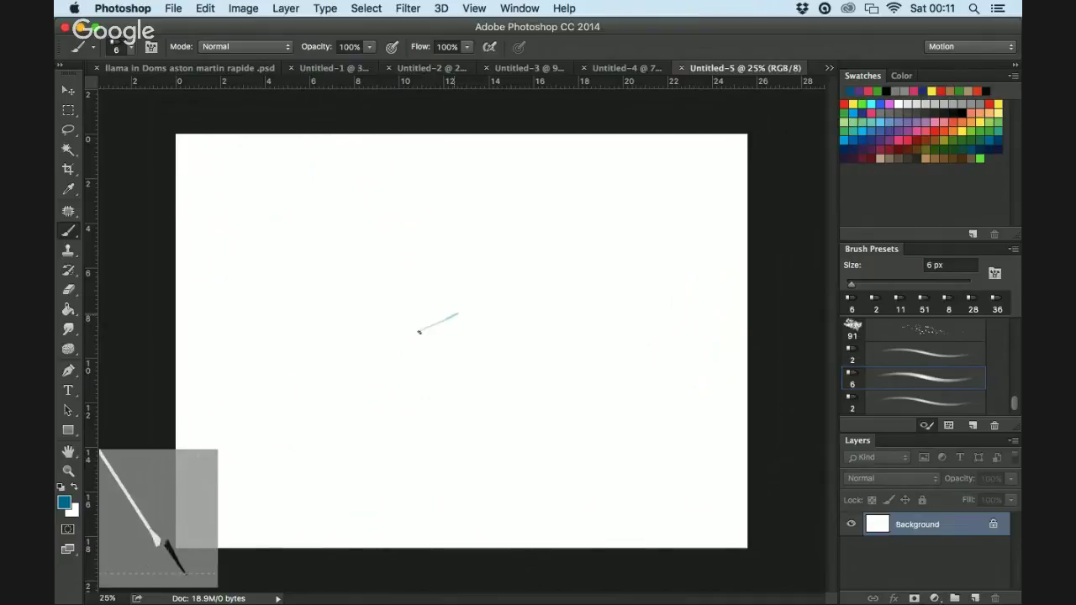
pyautogui.moveTo(412, 333)
pyautogui.mouseDown()
pyautogui.moveTo(455, 356)
pyautogui.moveTo(480, 336)
pyautogui.moveTo(464, 356)
pyautogui.moveTo(477, 347)
pyautogui.moveTo(471, 307)
pyautogui.mouseUp()
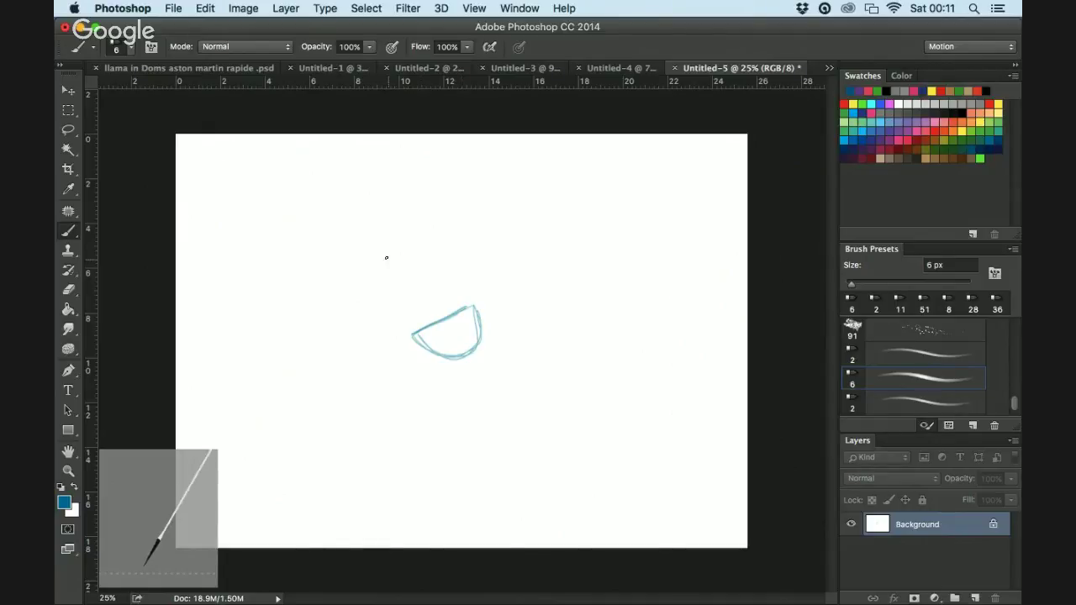
pyautogui.moveTo(434, 318); pyautogui.dragTo(385, 260)
pyautogui.moveTo(432, 318)
pyautogui.mouseDown()
pyautogui.moveTo(407, 282)
pyautogui.moveTo(428, 310)
pyautogui.moveTo(391, 262)
pyautogui.moveTo(440, 323)
pyautogui.moveTo(380, 246)
pyautogui.moveTo(439, 323)
pyautogui.moveTo(399, 280)
pyautogui.moveTo(391, 246)
pyautogui.moveTo(405, 243)
pyautogui.moveTo(449, 315)
pyautogui.mouseUp()
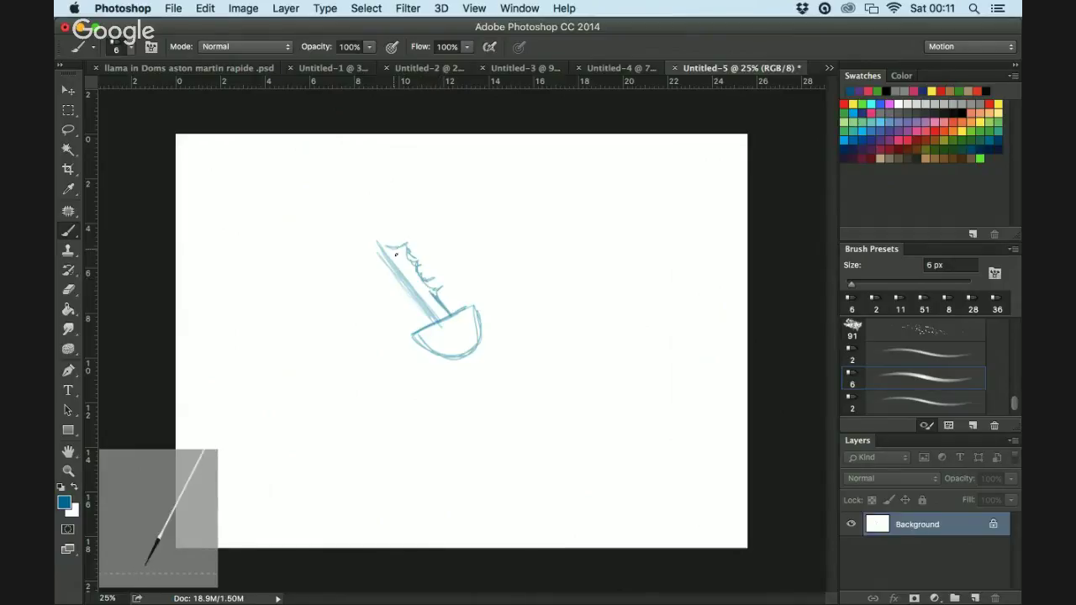
# Darken the straight edge of the key's blade and retrace the outline of its half-round head
pyautogui.moveTo(397, 256)
pyautogui.mouseDown()
pyautogui.moveTo(377, 239)
pyautogui.moveTo(427, 315)
pyautogui.moveTo(406, 334)
pyautogui.mouseUp()
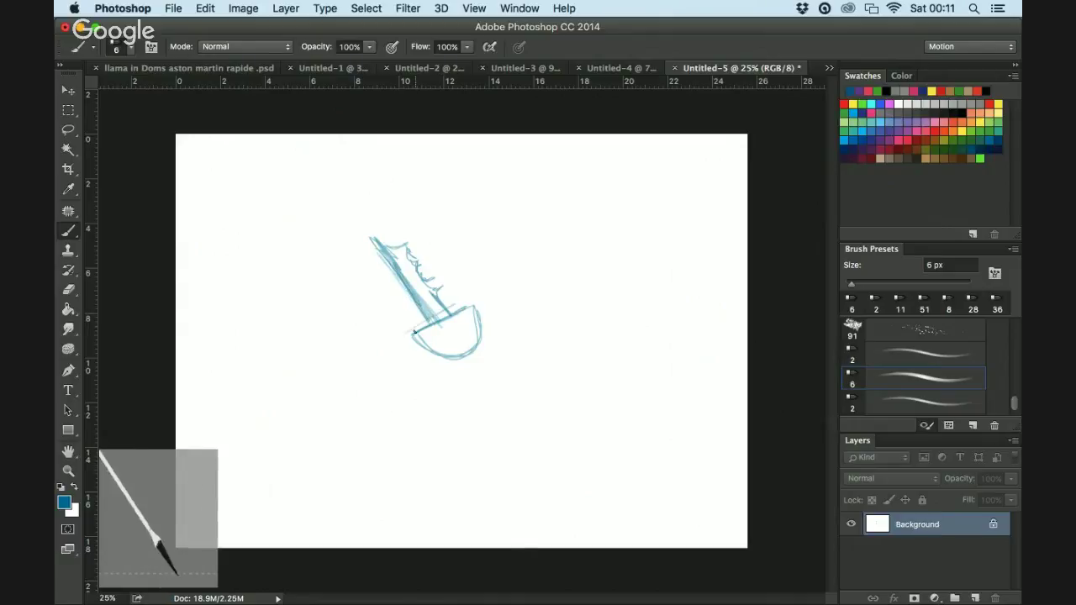
pyautogui.moveTo(462, 301); pyautogui.dragTo(405, 337)
pyautogui.moveTo(458, 311); pyautogui.dragTo(432, 324)
pyautogui.moveTo(445, 362)
pyautogui.mouseDown()
pyautogui.moveTo(413, 338)
pyautogui.moveTo(482, 322)
pyautogui.moveTo(410, 332)
pyautogui.moveTo(476, 360)
pyautogui.mouseUp()
pyautogui.moveTo(481, 320); pyautogui.dragTo(480, 337)
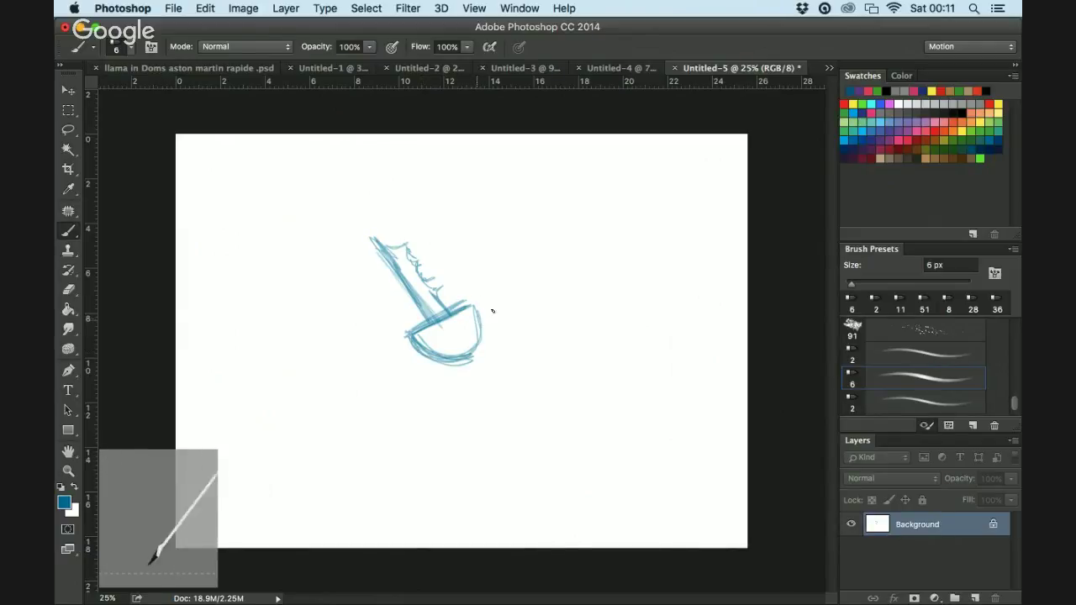
# Draw a small hole in the key's head and loop a thick key ring through it
pyautogui.click(456, 340)
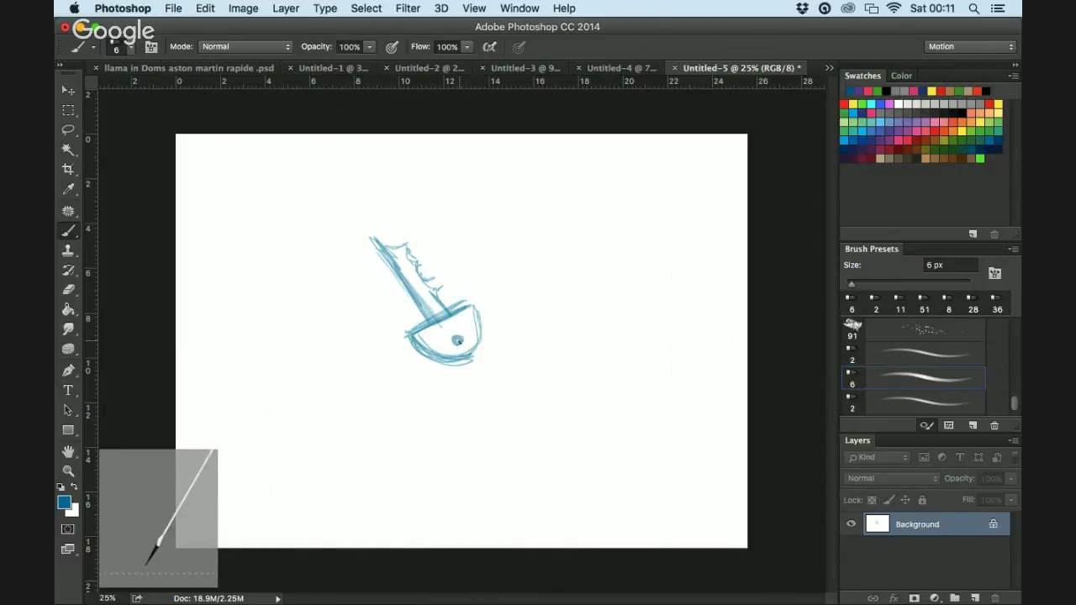
pyautogui.moveTo(479, 353)
pyautogui.mouseDown()
pyautogui.moveTo(445, 397)
pyautogui.moveTo(454, 393)
pyautogui.mouseUp()
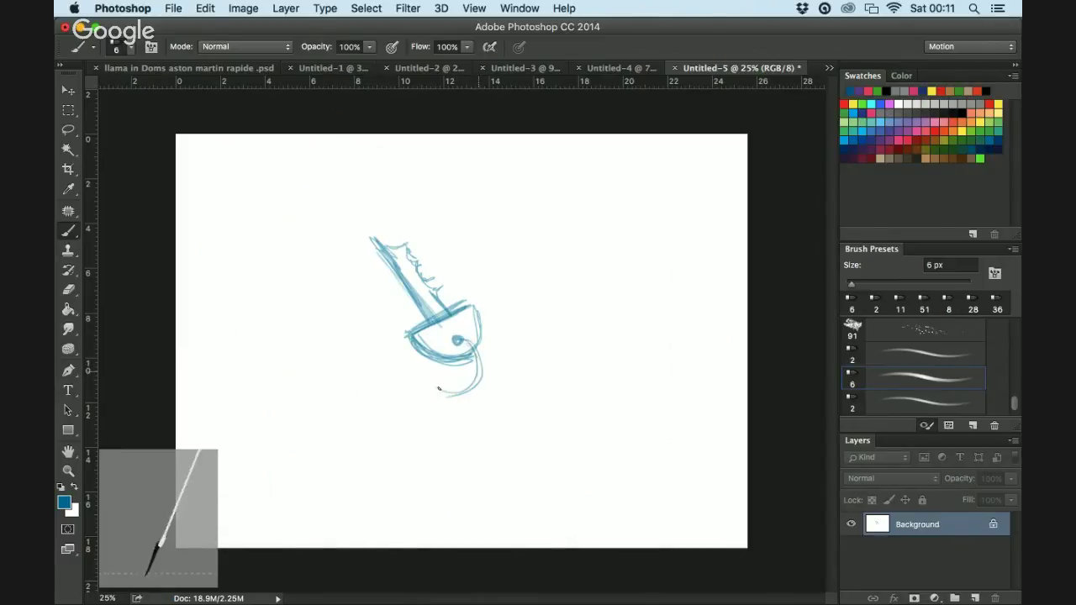
pyautogui.moveTo(481, 360); pyautogui.dragTo(428, 383)
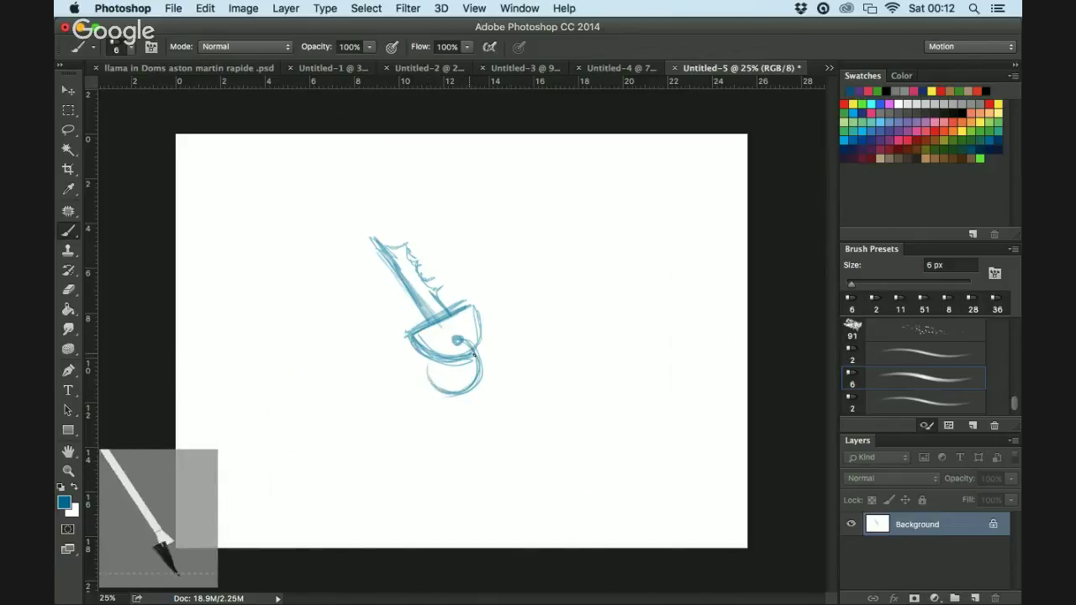
pyautogui.moveTo(467, 340); pyautogui.dragTo(449, 388)
pyautogui.moveTo(461, 341)
pyautogui.mouseDown()
pyautogui.moveTo(433, 363)
pyautogui.moveTo(479, 355)
pyautogui.mouseUp()
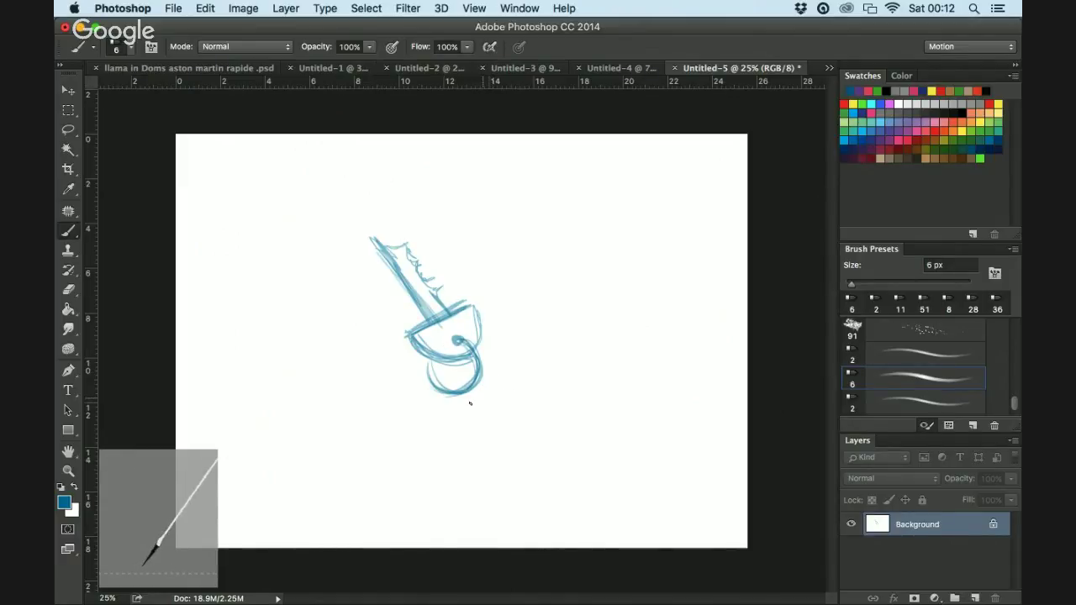
# Draw a flat rectangular key fob in perspective below the key ring, with a diamond-shaped top face and two visible sides
pyautogui.moveTo(462, 405)
pyautogui.mouseDown()
pyautogui.moveTo(514, 373)
pyautogui.moveTo(455, 409)
pyautogui.moveTo(513, 439)
pyautogui.moveTo(571, 407)
pyautogui.mouseUp()
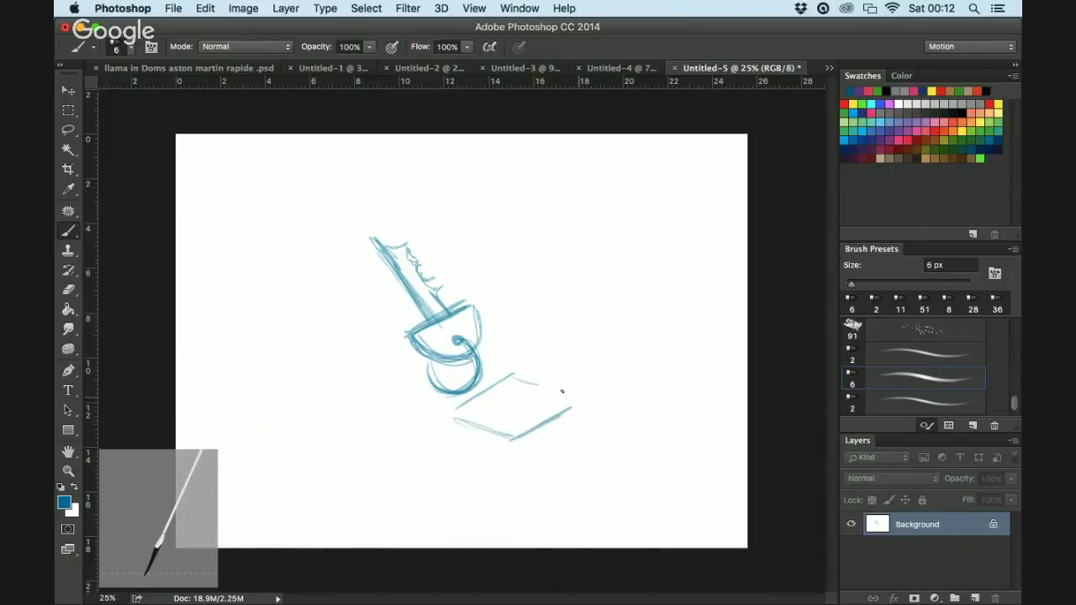
pyautogui.moveTo(515, 378); pyautogui.dragTo(577, 396)
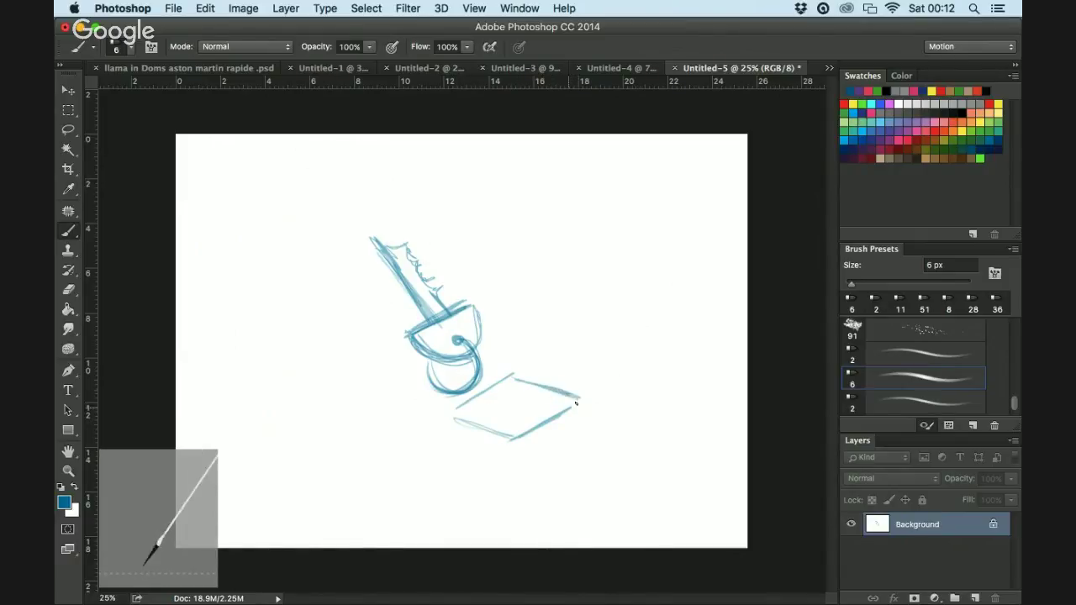
pyautogui.moveTo(512, 431)
pyautogui.mouseDown()
pyautogui.moveTo(514, 380)
pyautogui.moveTo(454, 412)
pyautogui.mouseUp()
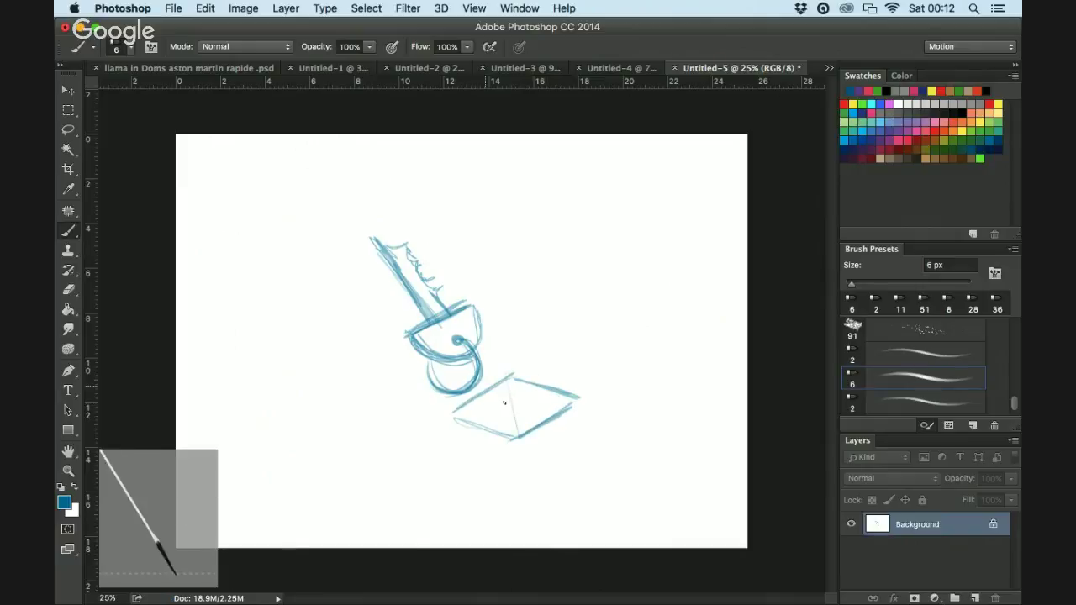
pyautogui.moveTo(510, 376)
pyautogui.mouseDown()
pyautogui.moveTo(458, 409)
pyautogui.moveTo(455, 443)
pyautogui.moveTo(515, 466)
pyautogui.mouseUp()
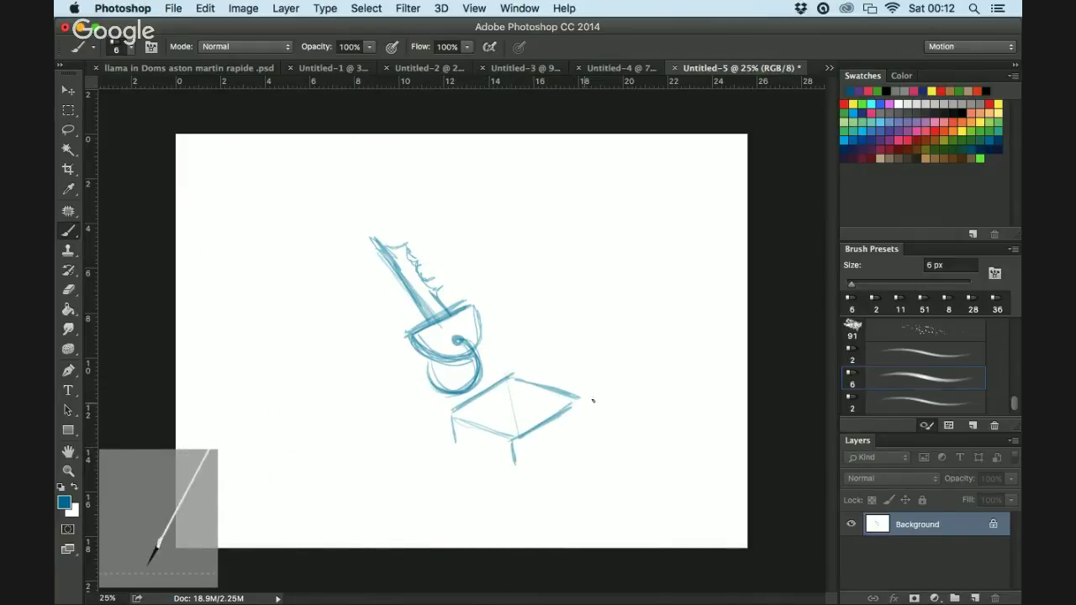
pyautogui.moveTo(580, 395)
pyautogui.mouseDown()
pyautogui.moveTo(580, 425)
pyautogui.moveTo(517, 462)
pyautogui.mouseUp()
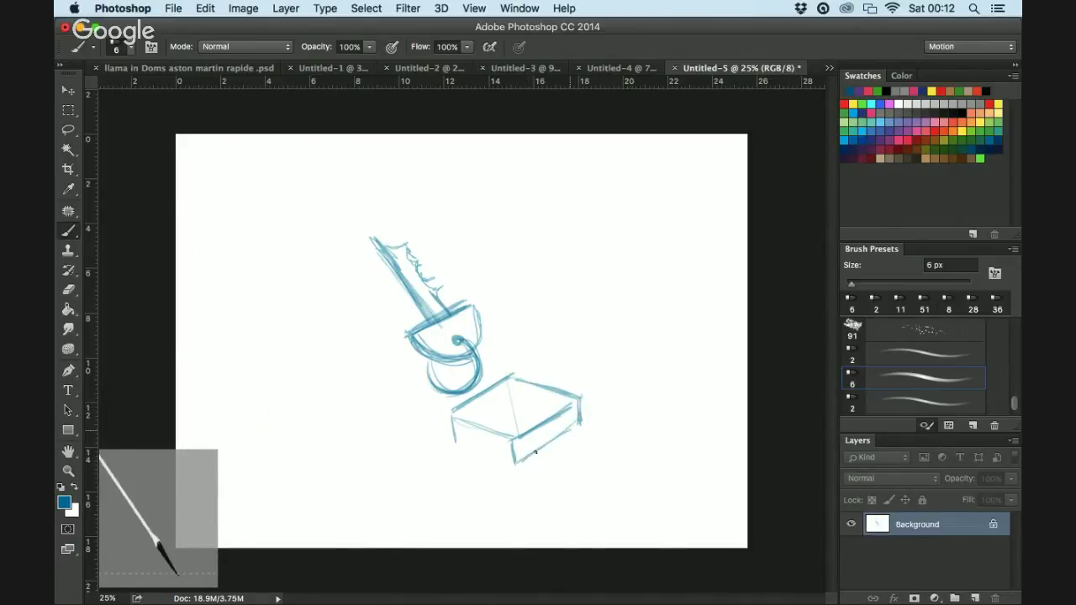
pyautogui.moveTo(577, 425); pyautogui.dragTo(517, 461)
pyautogui.moveTo(457, 446)
pyautogui.mouseDown()
pyautogui.moveTo(511, 462)
pyautogui.moveTo(517, 446)
pyautogui.mouseUp()
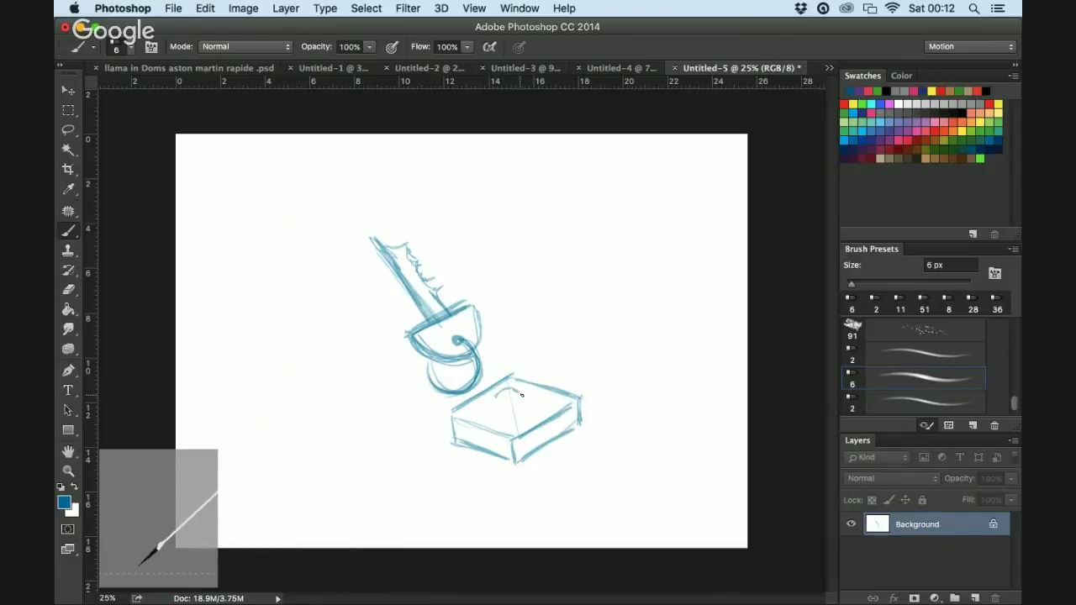
# Outline two block-letter shapes separated by a central band on the fob's top face
pyautogui.moveTo(523, 395)
pyautogui.mouseDown()
pyautogui.moveTo(504, 397)
pyautogui.moveTo(528, 404)
pyautogui.mouseUp()
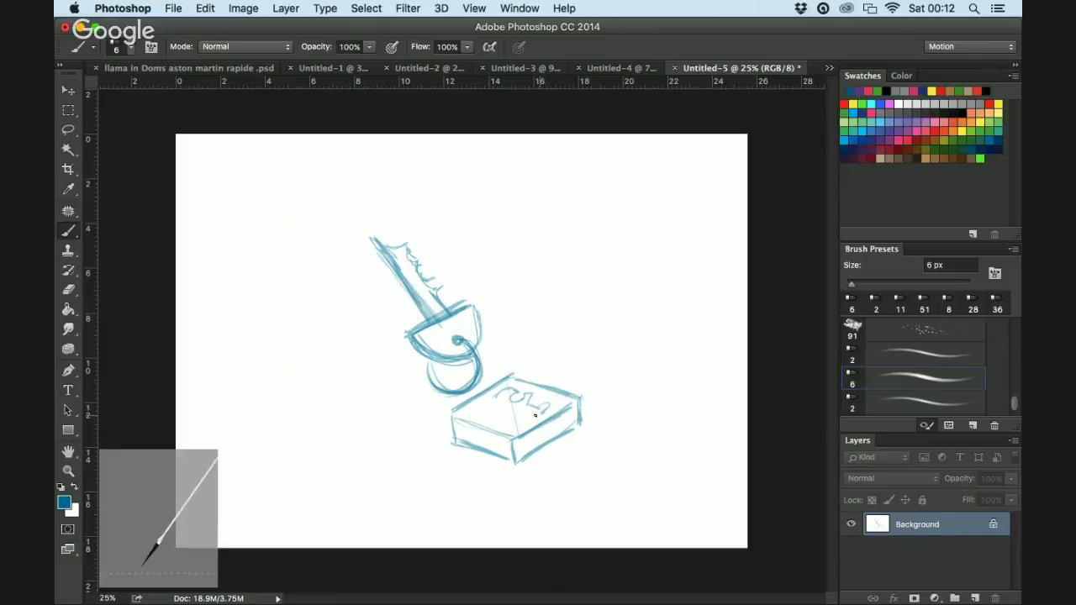
pyautogui.moveTo(493, 403)
pyautogui.mouseDown()
pyautogui.moveTo(531, 415)
pyautogui.moveTo(496, 407)
pyautogui.mouseUp()
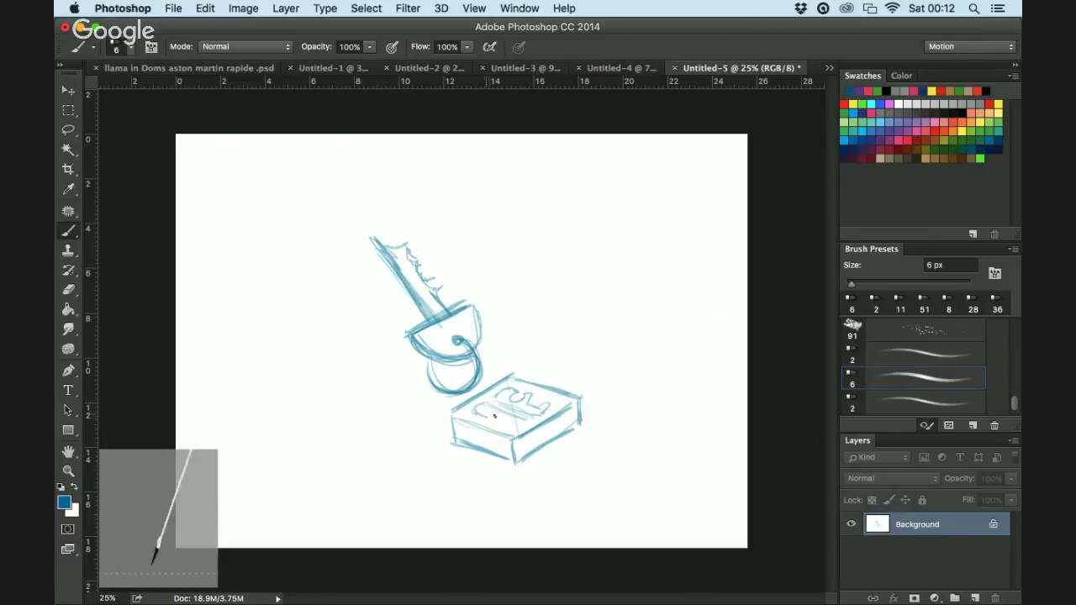
pyautogui.moveTo(476, 412)
pyautogui.mouseDown()
pyautogui.moveTo(517, 426)
pyautogui.moveTo(513, 434)
pyautogui.moveTo(532, 423)
pyautogui.moveTo(518, 432)
pyautogui.moveTo(512, 417)
pyautogui.moveTo(529, 416)
pyautogui.moveTo(535, 397)
pyautogui.moveTo(496, 408)
pyautogui.moveTo(526, 419)
pyautogui.moveTo(488, 408)
pyautogui.mouseUp()
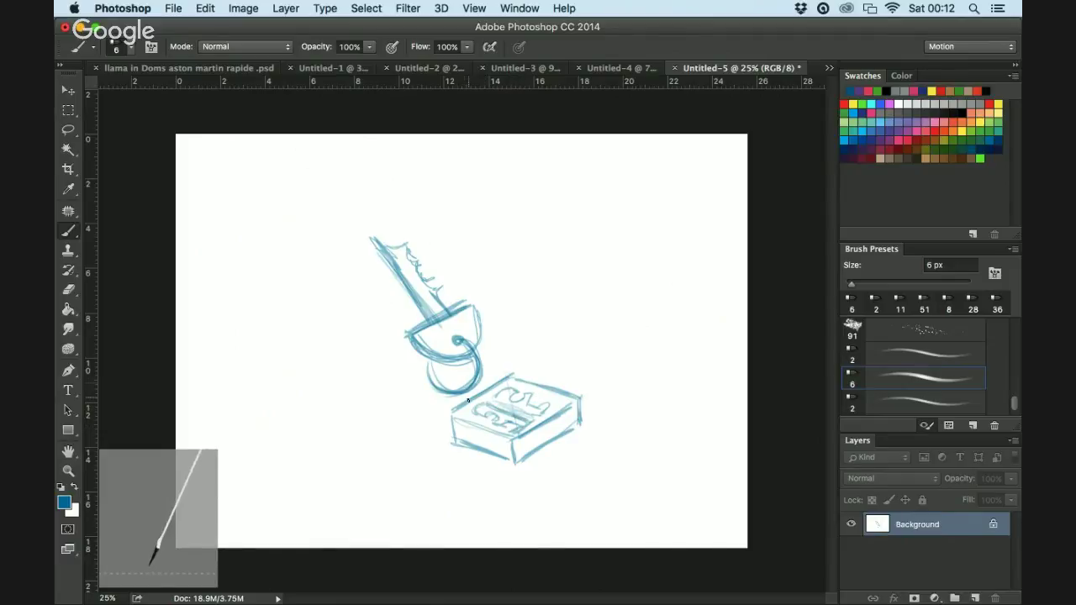
# Link the key ring to the fob with a small loop and darken the fob's lettering and edges
pyautogui.moveTo(458, 394); pyautogui.dragTo(471, 396)
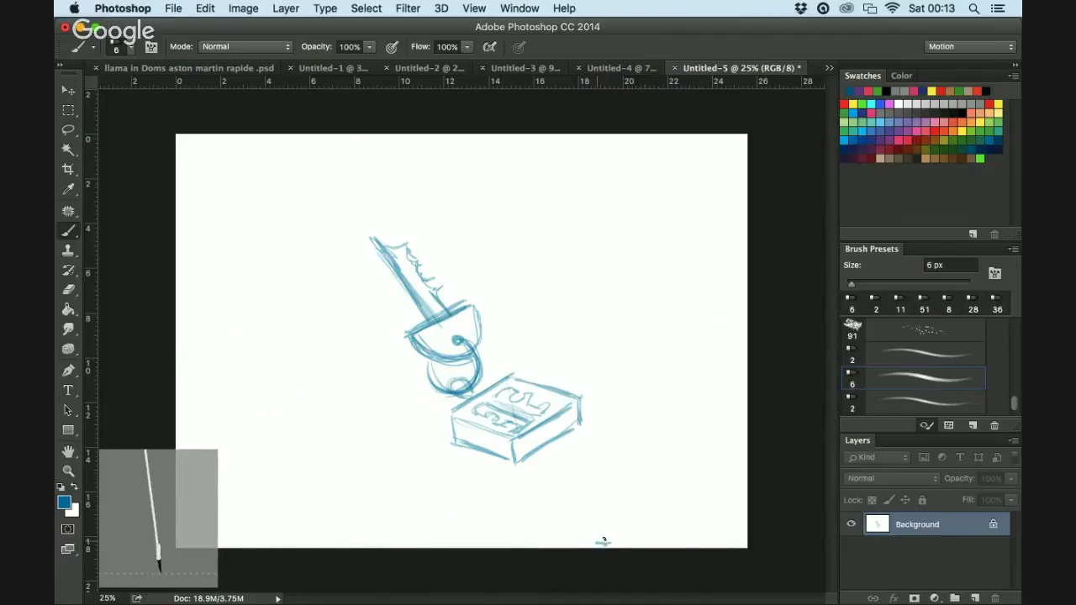
pyautogui.moveTo(598, 543); pyautogui.dragTo(610, 541)
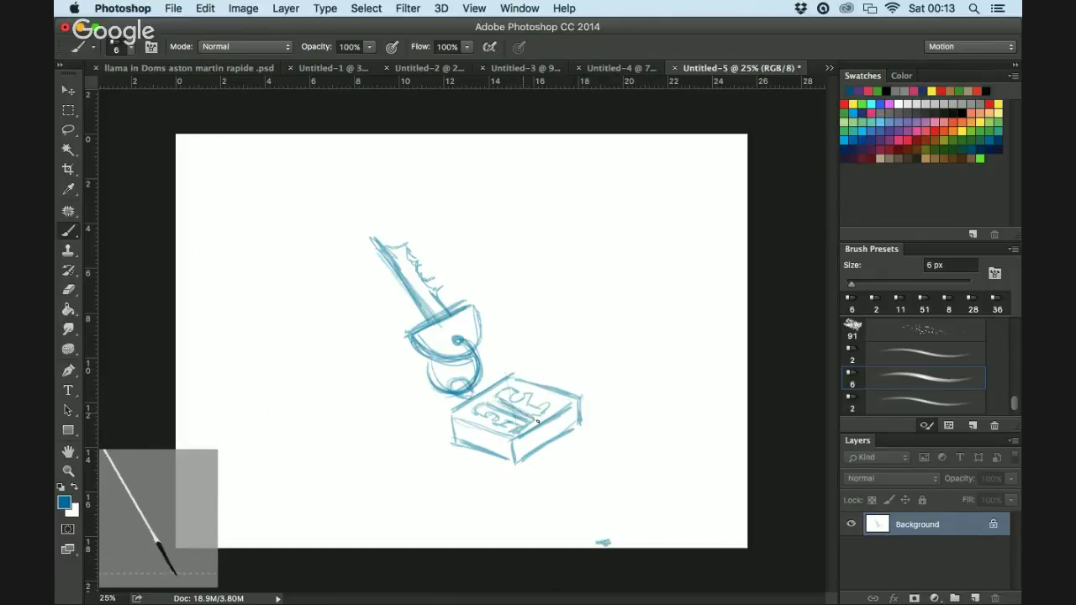
pyautogui.moveTo(549, 408)
pyautogui.mouseDown()
pyautogui.moveTo(498, 394)
pyautogui.moveTo(508, 387)
pyautogui.moveTo(494, 397)
pyautogui.moveTo(556, 413)
pyautogui.moveTo(486, 403)
pyautogui.moveTo(470, 416)
pyautogui.moveTo(516, 421)
pyautogui.mouseUp()
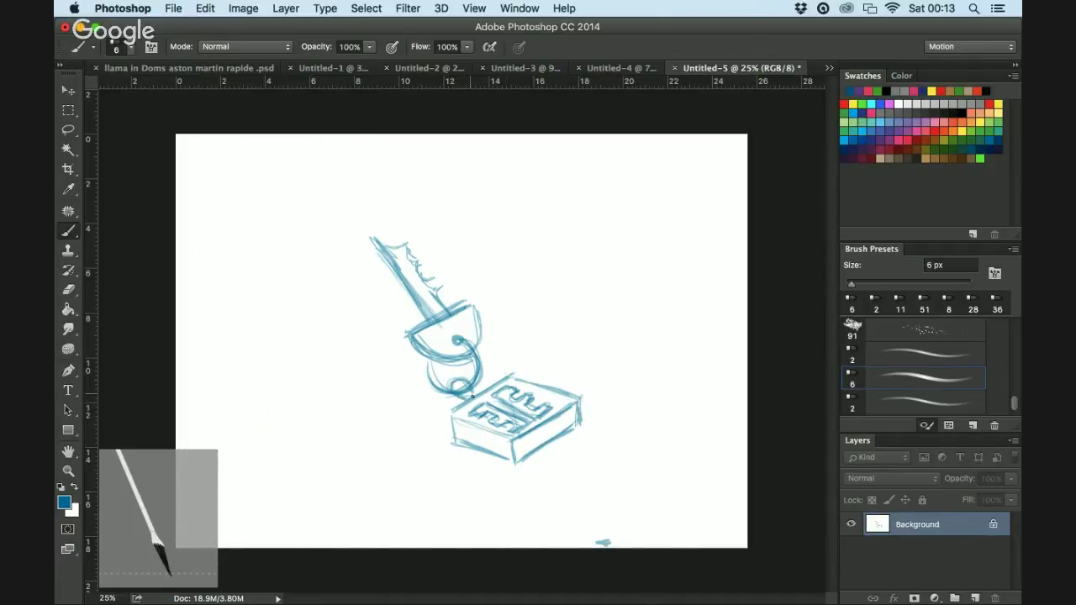
pyautogui.moveTo(472, 384)
pyautogui.mouseDown()
pyautogui.moveTo(452, 399)
pyautogui.moveTo(462, 444)
pyautogui.mouseUp()
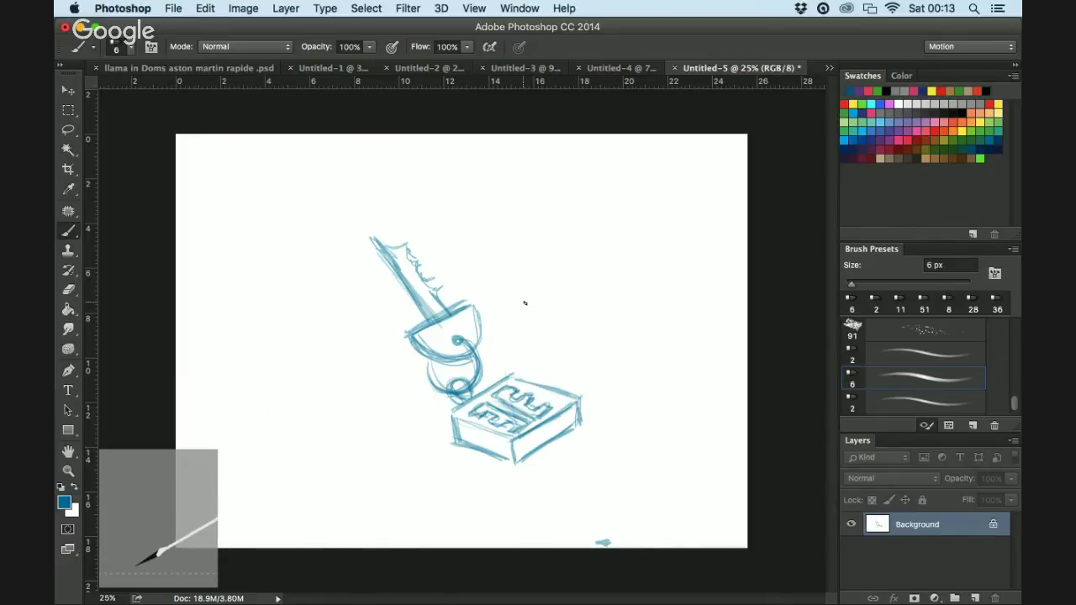
# Hand-letter "everything starts" on two lines to the left of the key and thicken the letters with repeated strokes
pyautogui.moveTo(229, 328)
pyautogui.mouseDown()
pyautogui.moveTo(301, 305)
pyautogui.moveTo(319, 332)
pyautogui.moveTo(303, 285)
pyautogui.moveTo(328, 307)
pyautogui.moveTo(374, 299)
pyautogui.moveTo(388, 313)
pyautogui.moveTo(370, 332)
pyautogui.mouseUp()
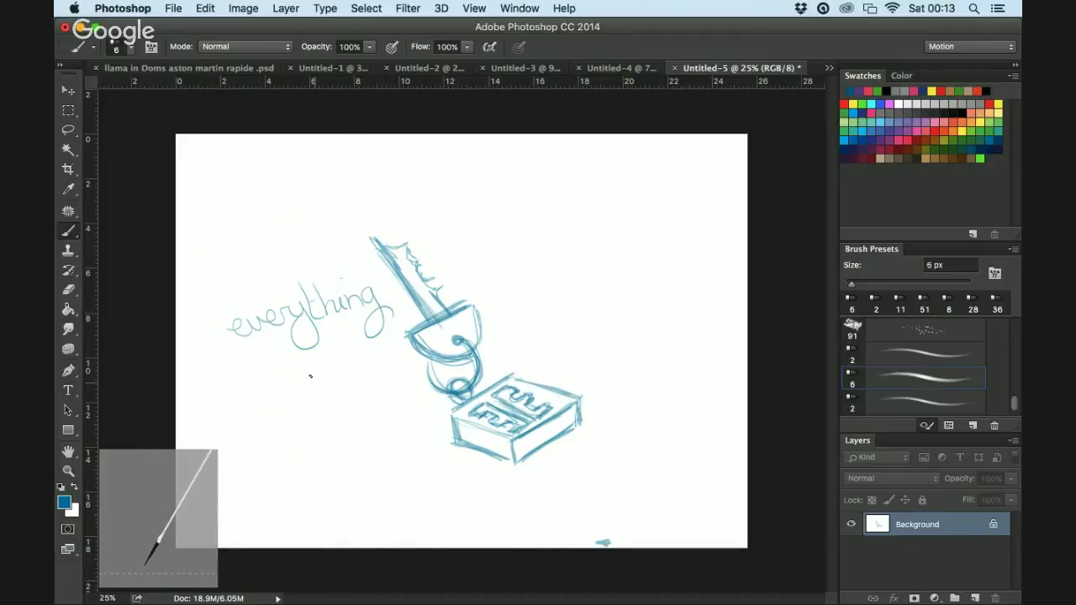
pyautogui.moveTo(316, 375)
pyautogui.mouseDown()
pyautogui.moveTo(355, 375)
pyautogui.moveTo(365, 357)
pyautogui.moveTo(382, 381)
pyautogui.moveTo(389, 363)
pyautogui.moveTo(402, 392)
pyautogui.mouseUp()
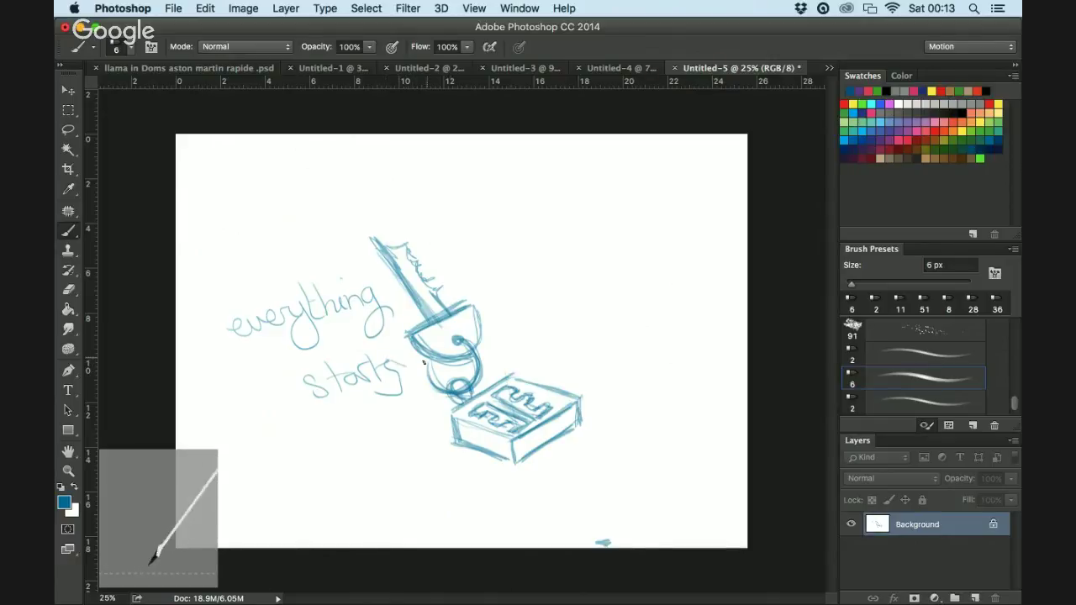
pyautogui.moveTo(389, 363)
pyautogui.mouseDown()
pyautogui.moveTo(375, 395)
pyautogui.moveTo(397, 361)
pyautogui.moveTo(388, 397)
pyautogui.mouseUp()
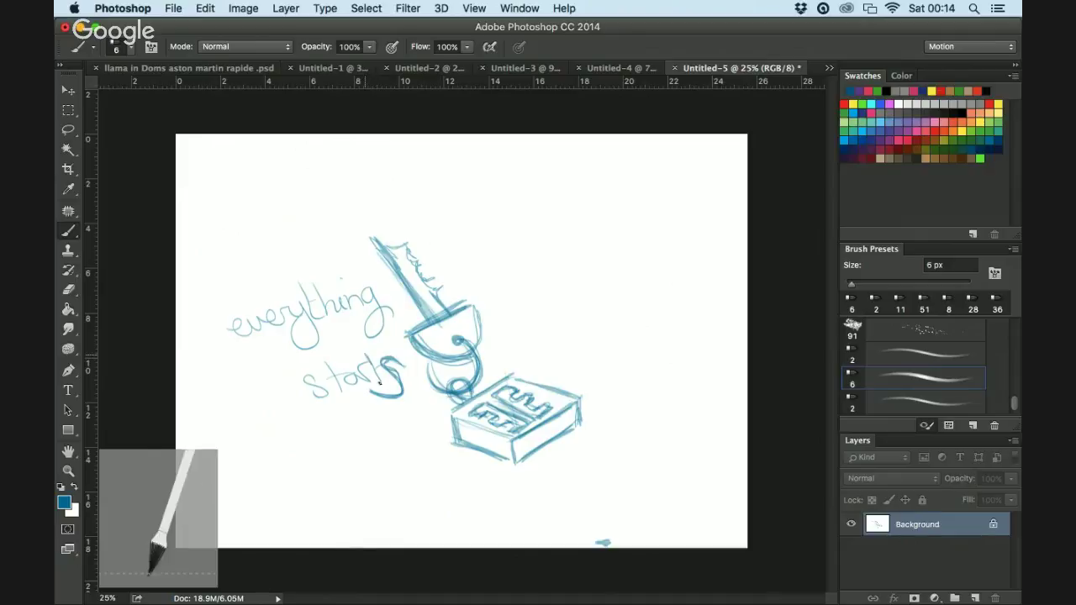
pyautogui.moveTo(367, 370)
pyautogui.mouseDown()
pyautogui.moveTo(344, 387)
pyautogui.moveTo(357, 375)
pyautogui.moveTo(338, 367)
pyautogui.moveTo(335, 393)
pyautogui.moveTo(330, 370)
pyautogui.moveTo(361, 338)
pyautogui.mouseUp()
pyautogui.moveTo(313, 373)
pyautogui.mouseDown()
pyautogui.moveTo(311, 399)
pyautogui.moveTo(306, 375)
pyautogui.moveTo(317, 383)
pyautogui.moveTo(328, 370)
pyautogui.mouseUp()
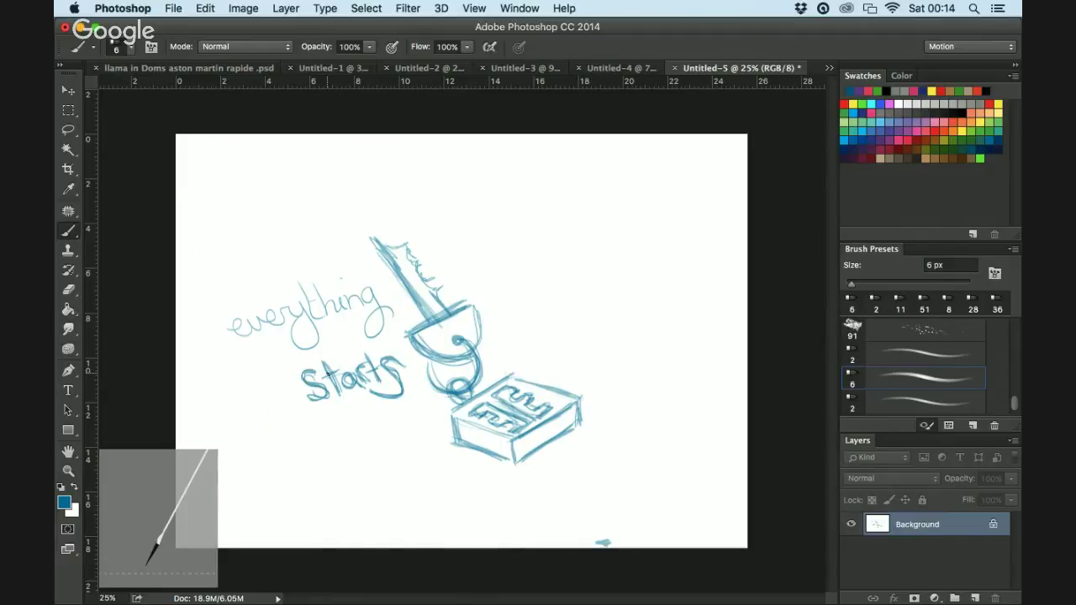
pyautogui.moveTo(229, 328)
pyautogui.mouseDown()
pyautogui.moveTo(267, 328)
pyautogui.moveTo(271, 313)
pyautogui.moveTo(295, 308)
pyautogui.moveTo(305, 336)
pyautogui.moveTo(320, 296)
pyautogui.moveTo(340, 312)
pyautogui.moveTo(362, 296)
pyautogui.moveTo(370, 336)
pyautogui.moveTo(395, 308)
pyautogui.mouseUp()
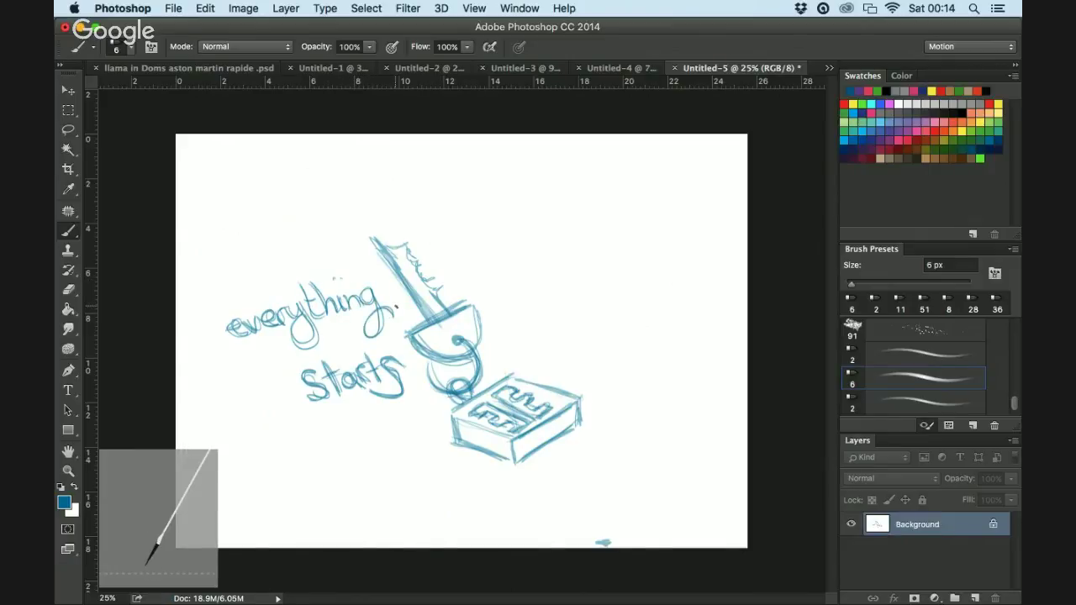
# Hand-letter "with an E" to the right of the key, with a large block E, and hatch a patch of diagonal strokes below it
pyautogui.moveTo(526, 306)
pyautogui.mouseDown()
pyautogui.moveTo(565, 319)
pyautogui.moveTo(578, 306)
pyautogui.mouseUp()
pyautogui.moveTo(577, 288)
pyautogui.mouseDown()
pyautogui.moveTo(591, 318)
pyautogui.moveTo(641, 317)
pyautogui.moveTo(598, 333)
pyautogui.moveTo(578, 371)
pyautogui.moveTo(607, 370)
pyautogui.mouseUp()
pyautogui.moveTo(580, 353)
pyautogui.mouseDown()
pyautogui.moveTo(600, 352)
pyautogui.moveTo(600, 336)
pyautogui.moveTo(577, 369)
pyautogui.moveTo(601, 357)
pyautogui.moveTo(599, 333)
pyautogui.moveTo(573, 377)
pyautogui.moveTo(609, 374)
pyautogui.mouseUp()
pyautogui.moveTo(575, 357)
pyautogui.mouseDown()
pyautogui.moveTo(601, 356)
pyautogui.moveTo(599, 330)
pyautogui.moveTo(642, 309)
pyautogui.mouseUp()
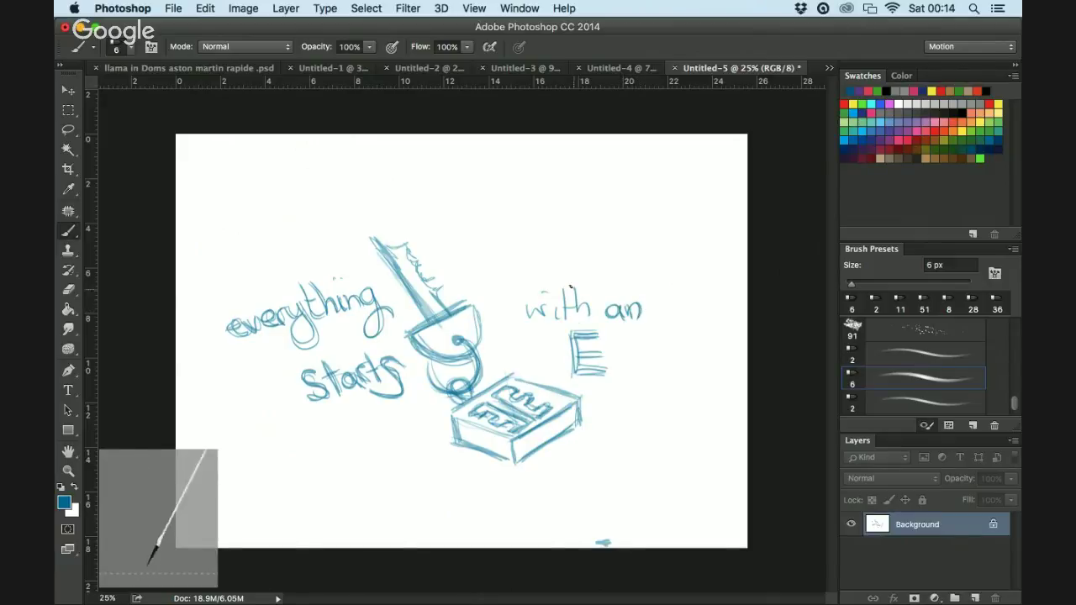
pyautogui.moveTo(570, 287)
pyautogui.mouseDown()
pyautogui.moveTo(572, 324)
pyautogui.moveTo(592, 321)
pyautogui.moveTo(565, 323)
pyautogui.moveTo(558, 309)
pyautogui.mouseUp()
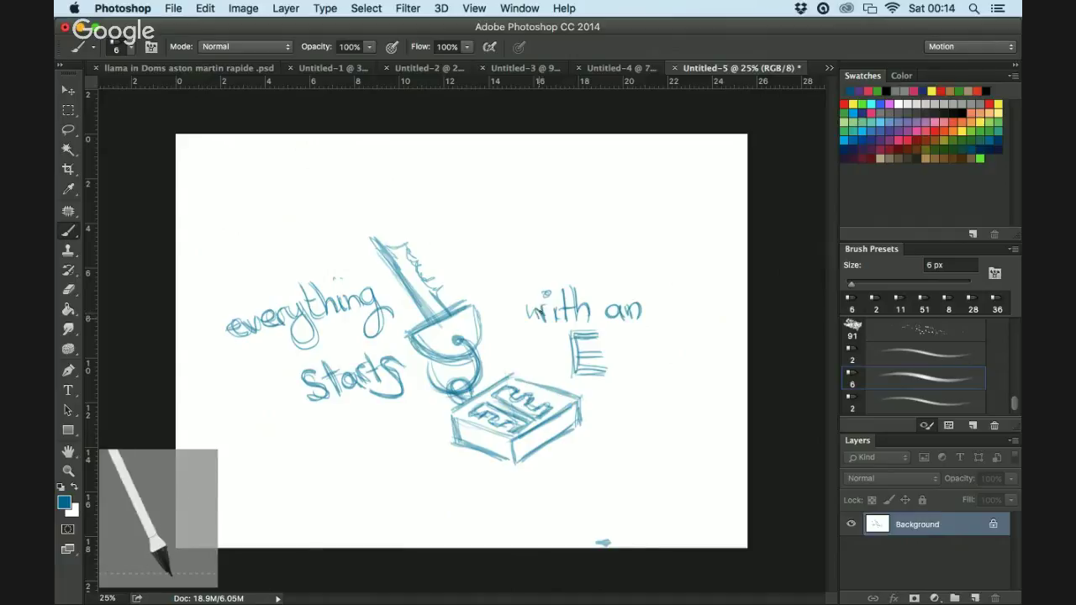
pyautogui.moveTo(525, 308)
pyautogui.mouseDown()
pyautogui.moveTo(538, 321)
pyautogui.moveTo(545, 309)
pyautogui.mouseUp()
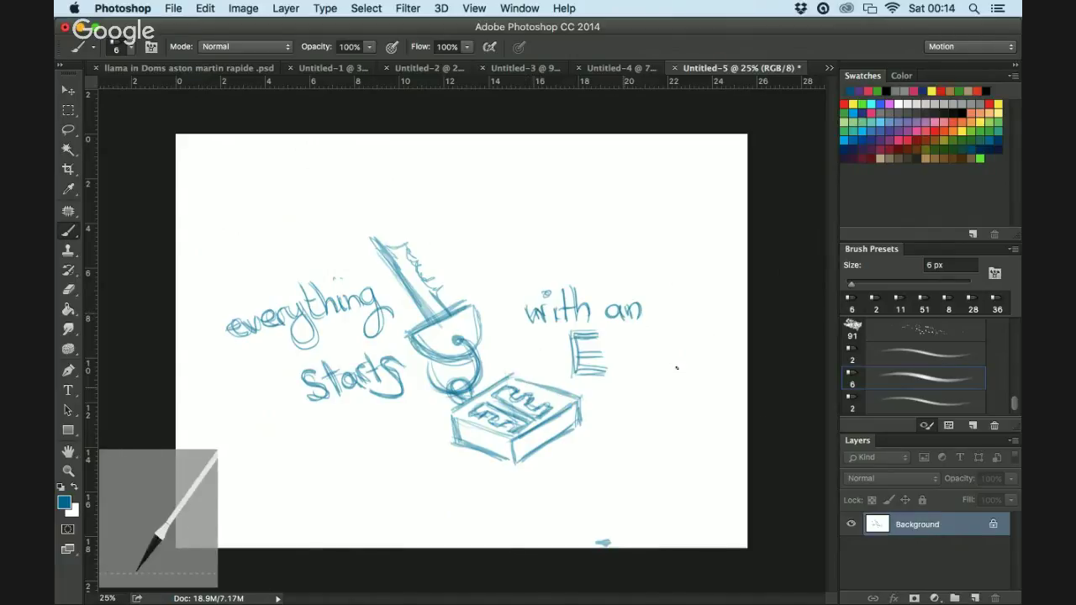
pyautogui.moveTo(675, 367)
pyautogui.mouseDown()
pyautogui.moveTo(621, 407)
pyautogui.moveTo(682, 380)
pyautogui.moveTo(621, 413)
pyautogui.moveTo(671, 400)
pyautogui.moveTo(657, 387)
pyautogui.moveTo(665, 380)
pyautogui.moveTo(612, 416)
pyautogui.mouseUp()
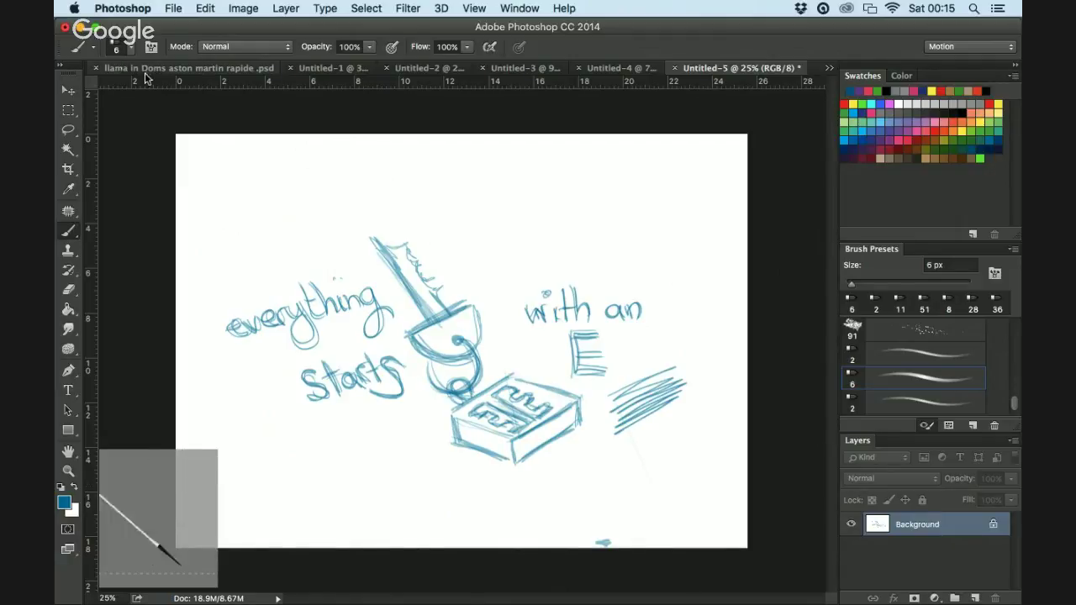
# Create a new blank document for another drawing
pyautogui.click(173, 9)
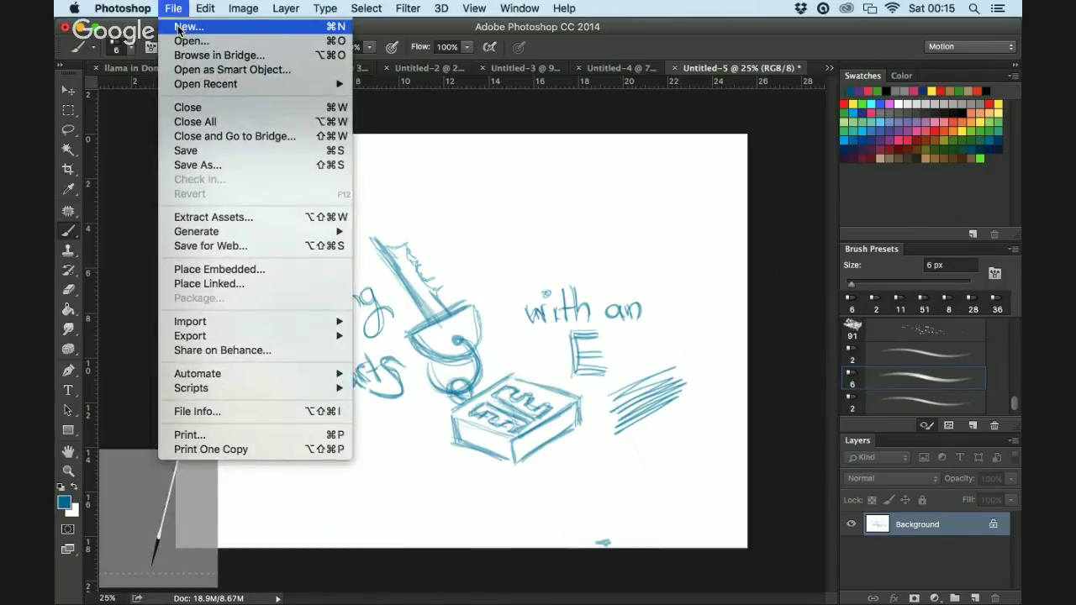
pyautogui.click(188, 27)
pyautogui.click(741, 157)
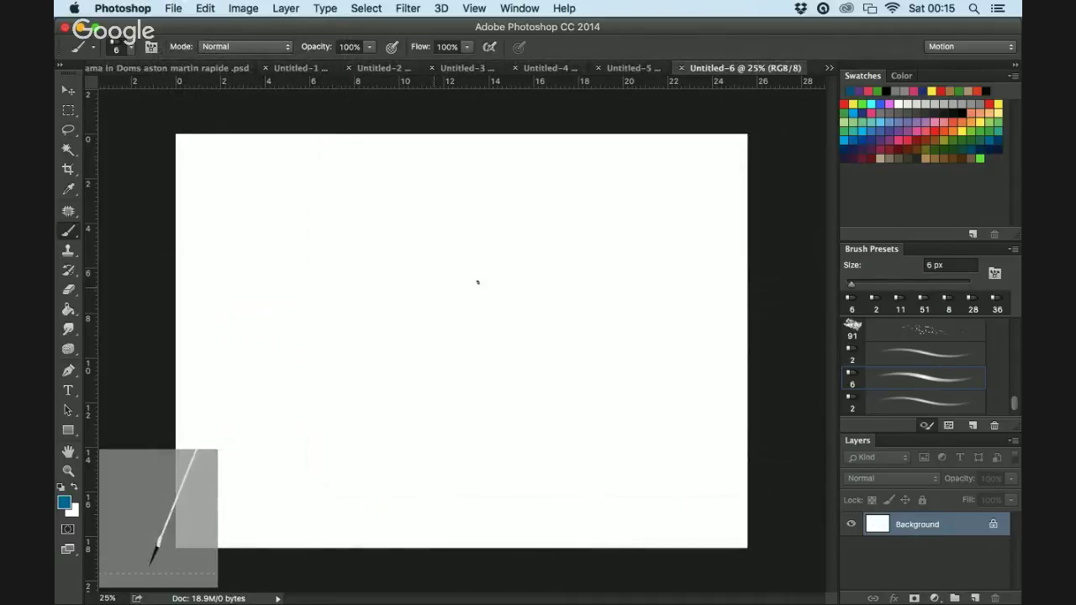
# Draw a small slanted oval with a layered blue swirl curling above it, and join the swirl's tail to the oval with a straight line
pyautogui.moveTo(343, 264)
pyautogui.mouseDown()
pyautogui.moveTo(337, 300)
pyautogui.moveTo(343, 258)
pyautogui.mouseUp()
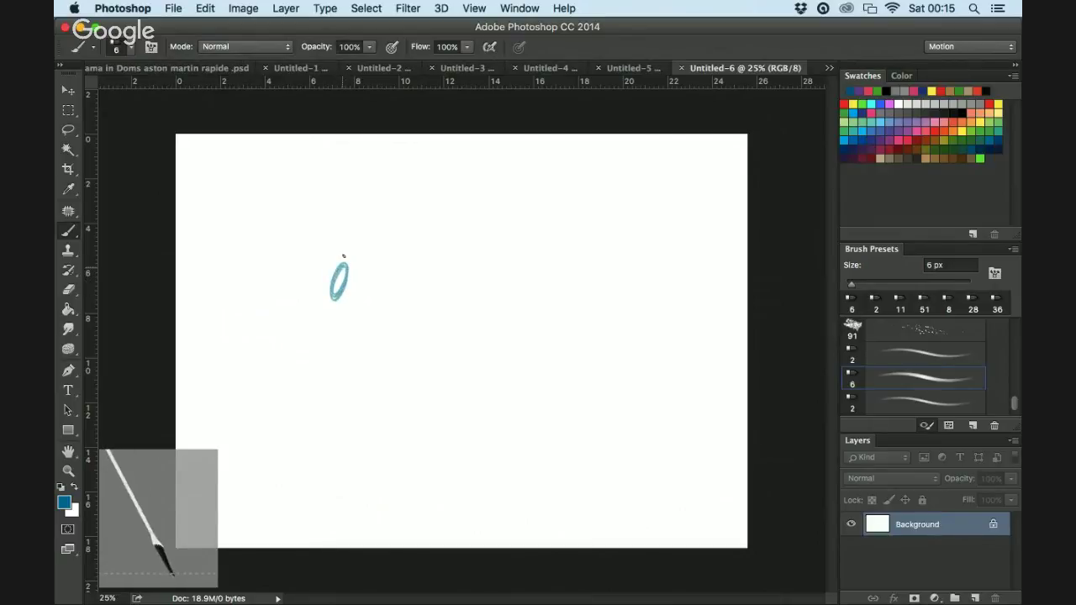
pyautogui.moveTo(274, 221)
pyautogui.mouseDown()
pyautogui.moveTo(323, 225)
pyautogui.moveTo(346, 245)
pyautogui.moveTo(370, 191)
pyautogui.mouseUp()
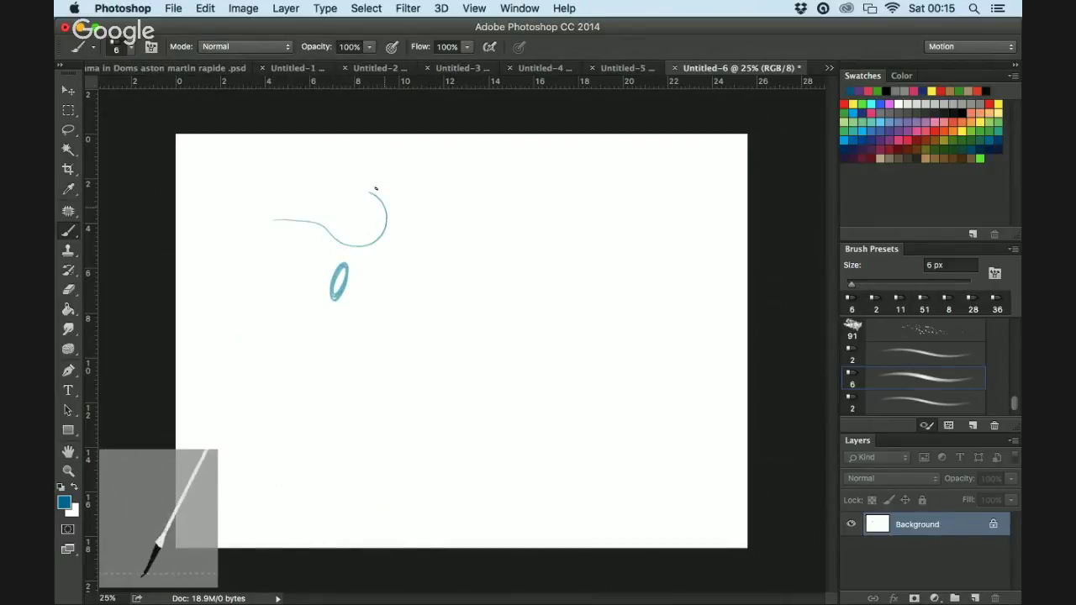
pyautogui.moveTo(266, 216)
pyautogui.mouseDown()
pyautogui.moveTo(395, 246)
pyautogui.moveTo(349, 193)
pyautogui.moveTo(287, 212)
pyautogui.moveTo(377, 252)
pyautogui.moveTo(354, 187)
pyautogui.mouseUp()
pyautogui.moveTo(229, 214)
pyautogui.mouseDown()
pyautogui.moveTo(421, 219)
pyautogui.moveTo(340, 192)
pyautogui.mouseUp()
pyautogui.moveTo(233, 204); pyautogui.dragTo(370, 196)
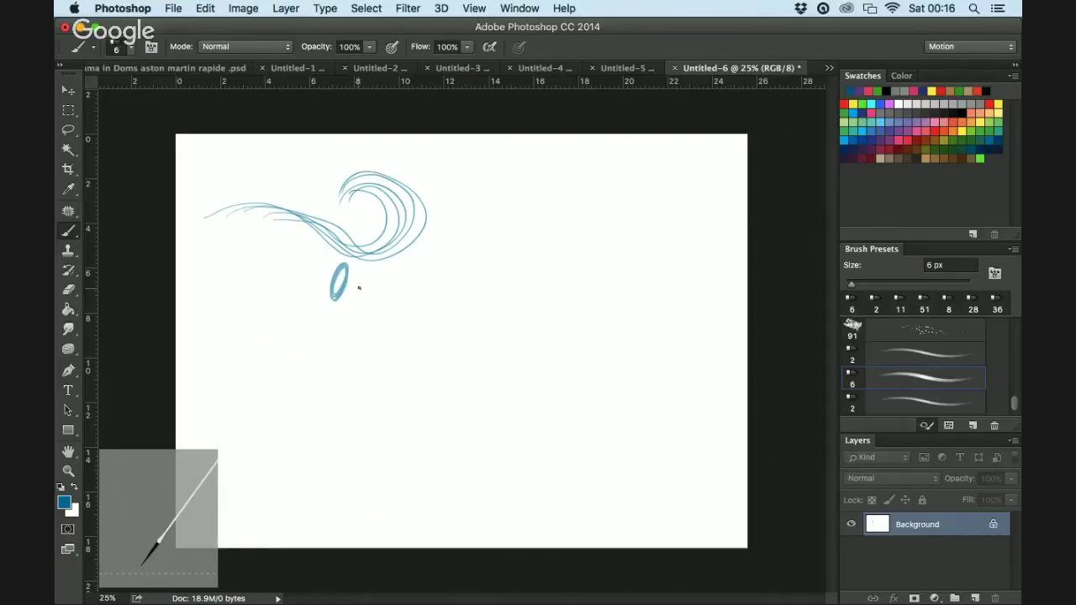
pyautogui.moveTo(209, 215); pyautogui.dragTo(316, 271)
# Sketch long blue rainbow arcs sweeping from beside the oval, plus a straight line slanting beneath them
pyautogui.moveTo(667, 265); pyautogui.dragTo(697, 348)
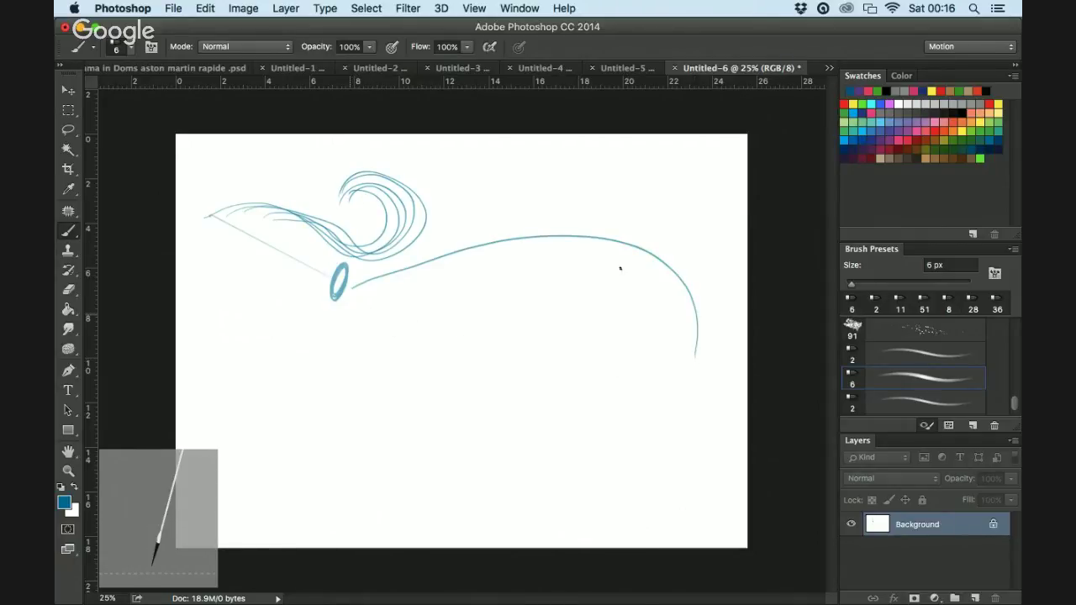
pyautogui.moveTo(402, 323); pyautogui.dragTo(666, 366)
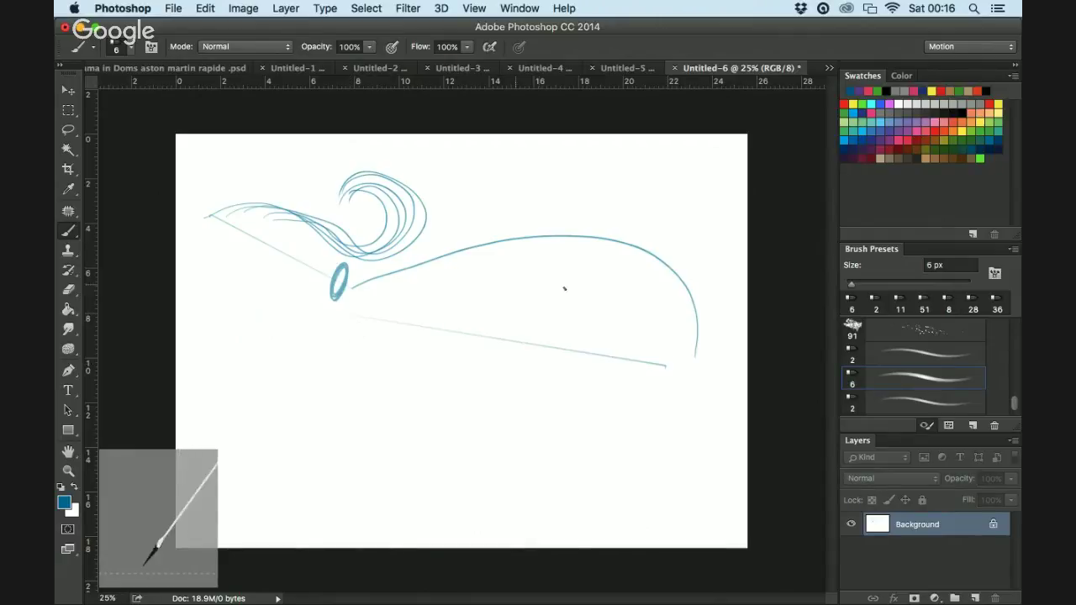
pyautogui.moveTo(540, 284)
pyautogui.mouseDown()
pyautogui.moveTo(625, 315)
pyautogui.moveTo(623, 395)
pyautogui.mouseUp()
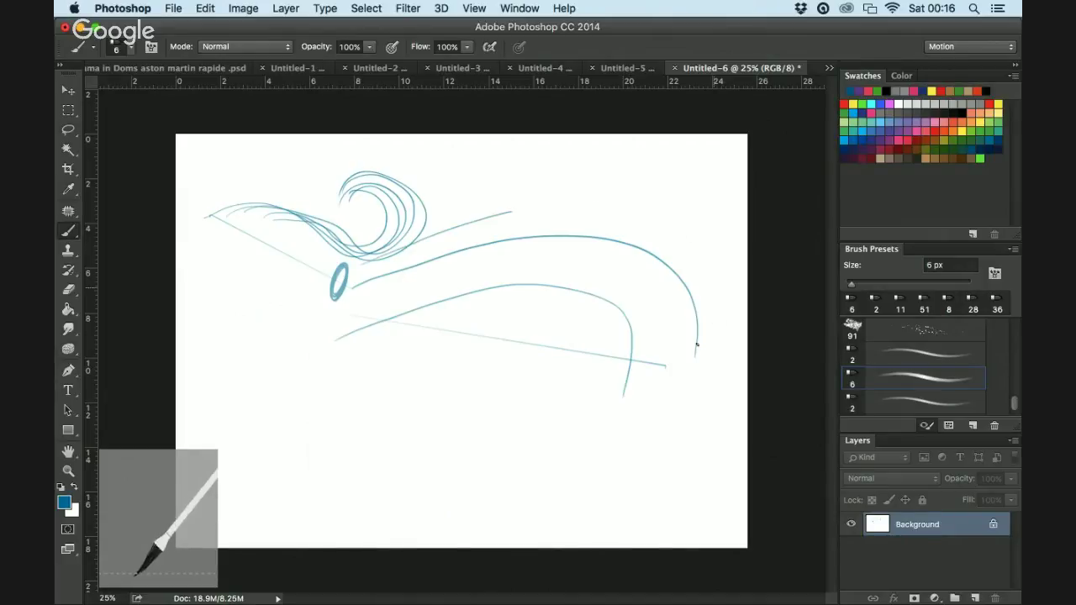
pyautogui.moveTo(645, 207)
pyautogui.mouseDown()
pyautogui.moveTo(696, 243)
pyautogui.moveTo(708, 349)
pyautogui.mouseUp()
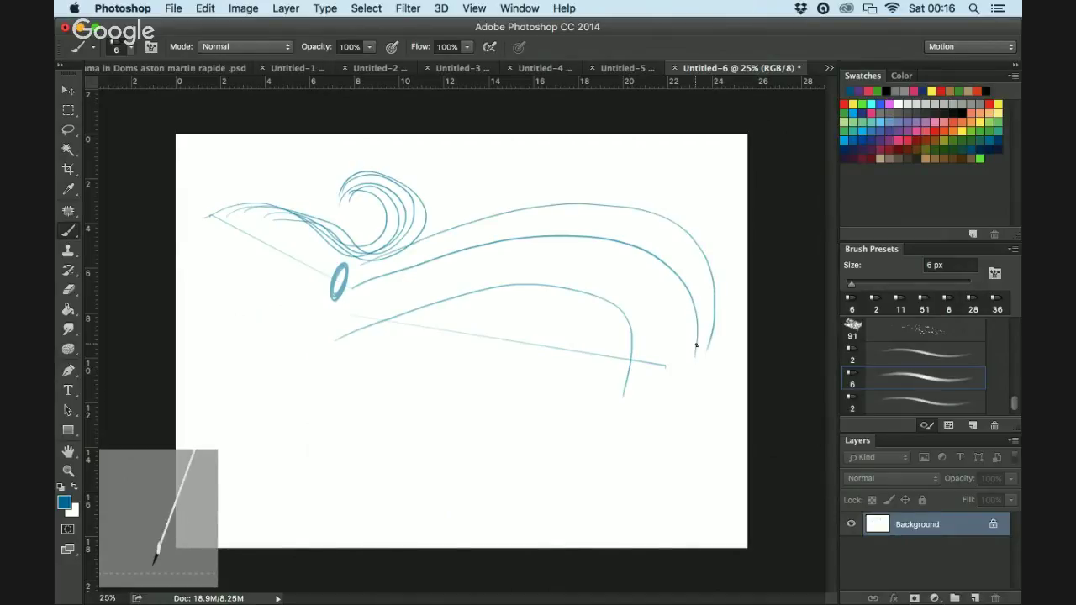
# Add scalloped cloud outlines above, across and below the rainbow, and a shorter inner arc under the others
pyautogui.moveTo(453, 220)
pyautogui.mouseDown()
pyautogui.moveTo(478, 208)
pyautogui.moveTo(488, 184)
pyautogui.moveTo(502, 195)
pyautogui.moveTo(510, 181)
pyautogui.moveTo(560, 183)
pyautogui.mouseUp()
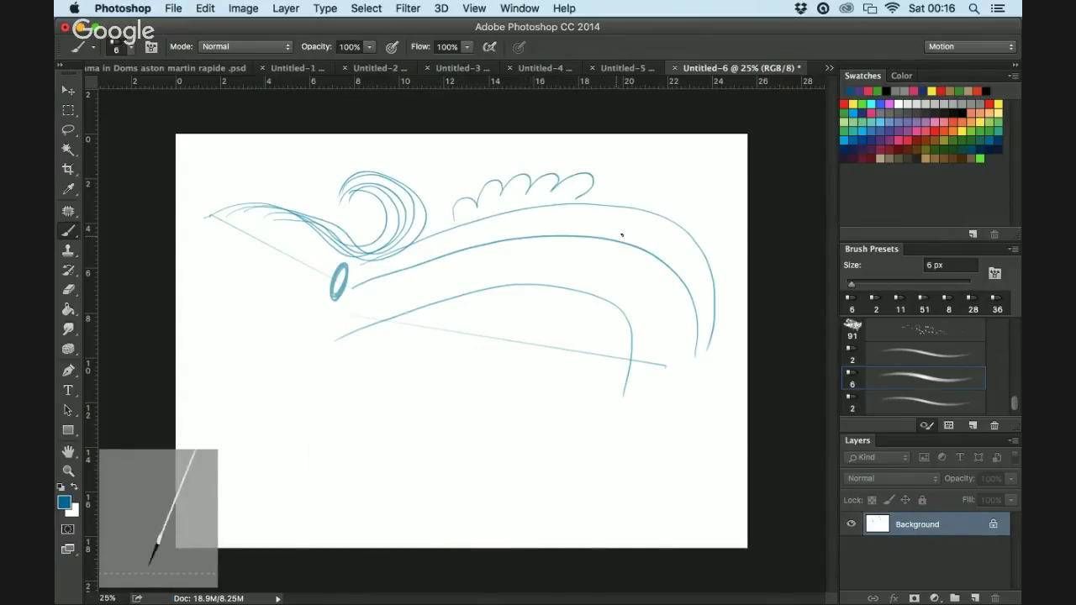
pyautogui.moveTo(622, 236)
pyautogui.mouseDown()
pyautogui.moveTo(629, 293)
pyautogui.moveTo(605, 342)
pyautogui.mouseUp()
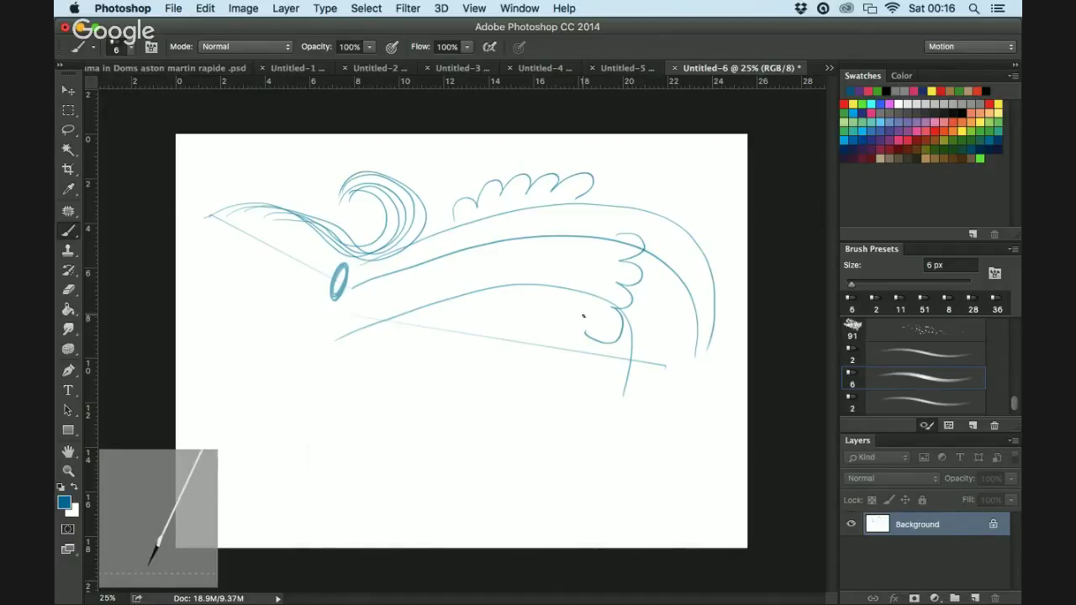
pyautogui.moveTo(556, 363); pyautogui.dragTo(504, 395)
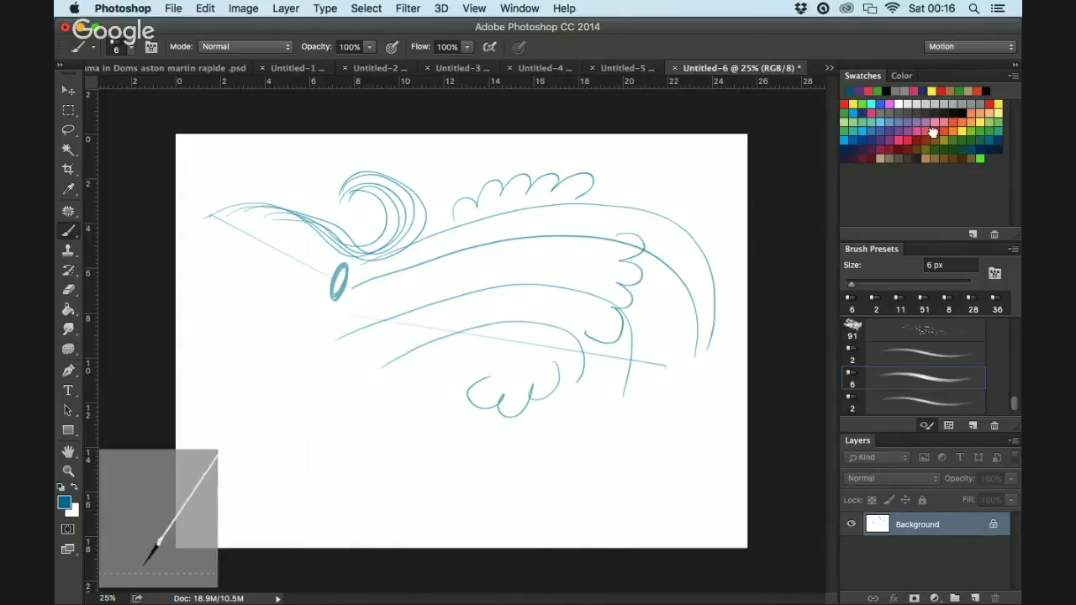
# Pick red as the brush colour and hatch the start of the rainbow's outer band with thin strokes following its curve
pyautogui.click(851, 91)
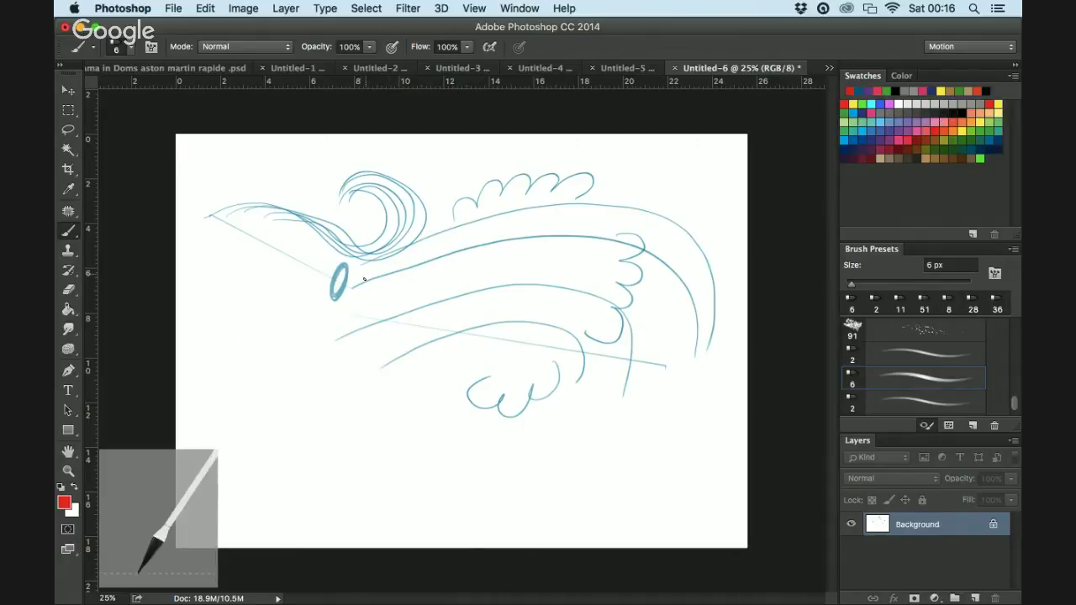
pyautogui.moveTo(410, 256); pyautogui.dragTo(476, 229)
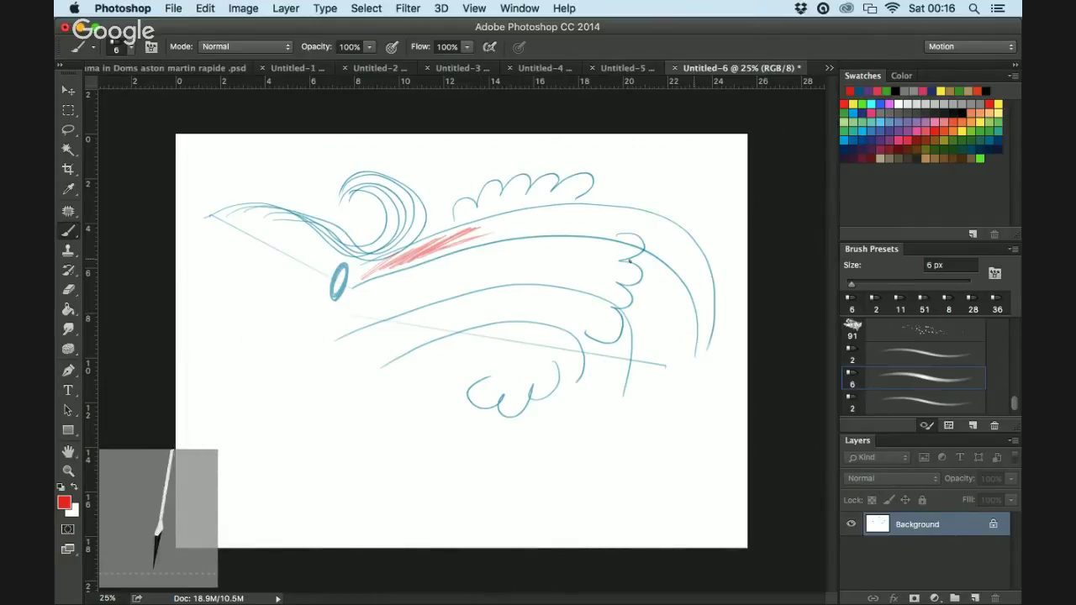
pyautogui.moveTo(469, 262)
pyautogui.mouseDown()
pyautogui.moveTo(649, 254)
pyautogui.moveTo(709, 303)
pyautogui.mouseUp()
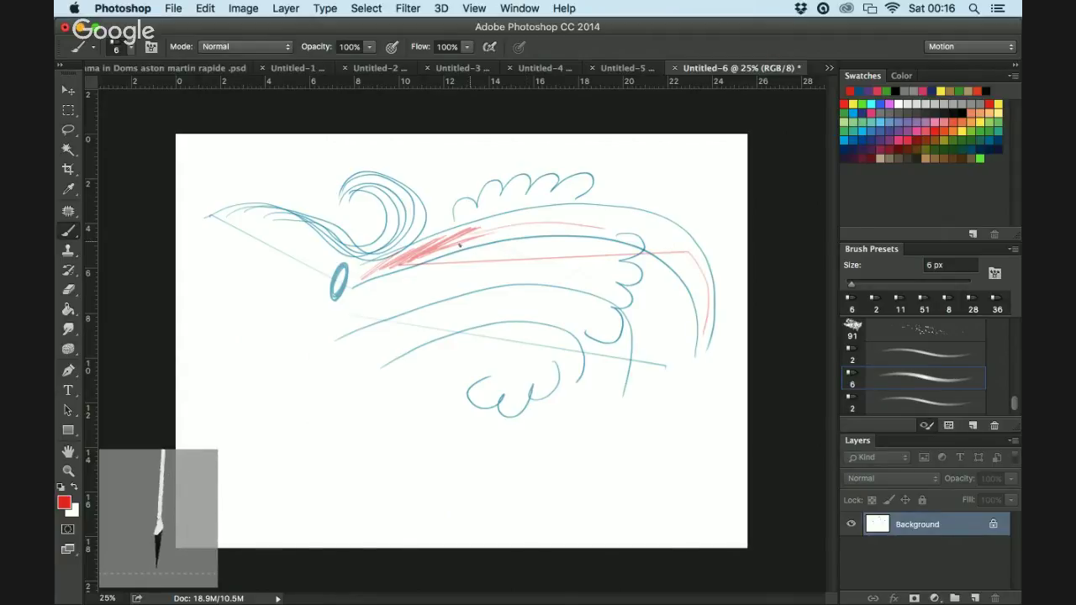
pyautogui.moveTo(468, 237); pyautogui.dragTo(590, 228)
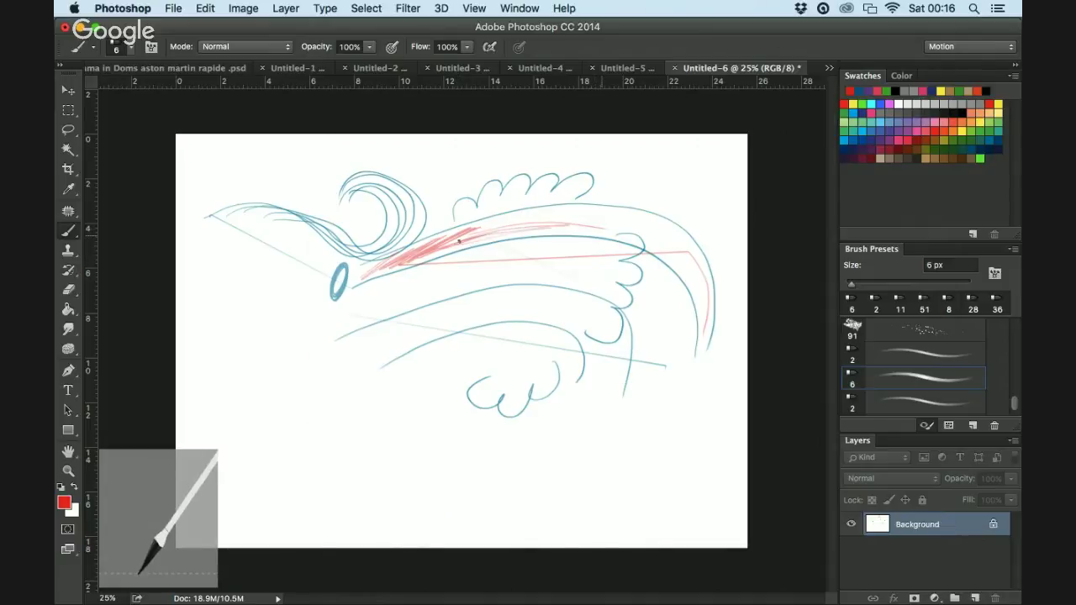
pyautogui.moveTo(484, 232); pyautogui.dragTo(593, 227)
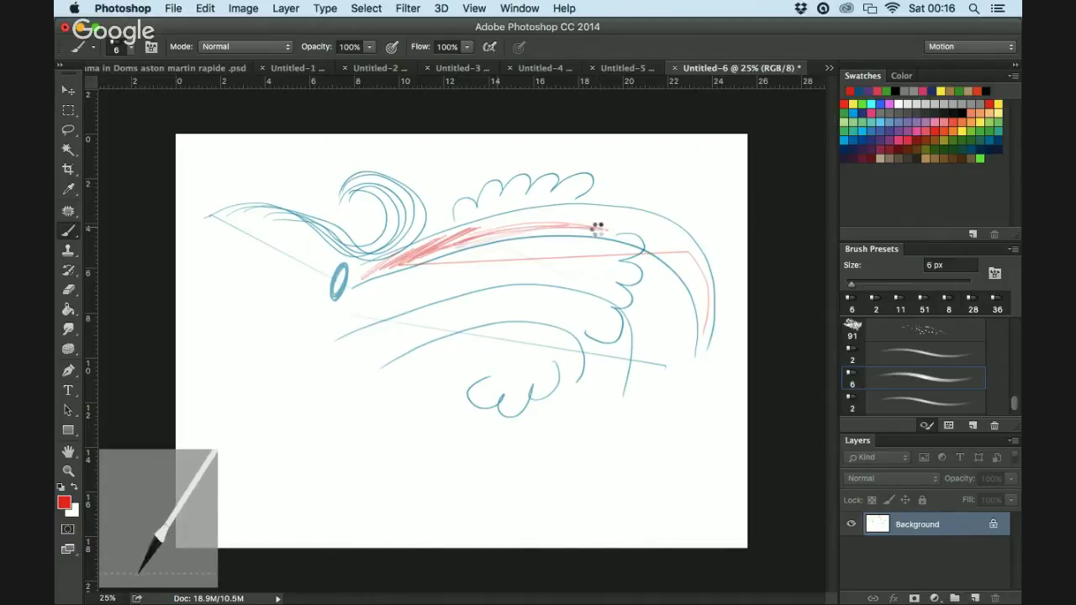
pyautogui.moveTo(491, 229); pyautogui.dragTo(595, 227)
pyautogui.moveTo(459, 237); pyautogui.dragTo(595, 227)
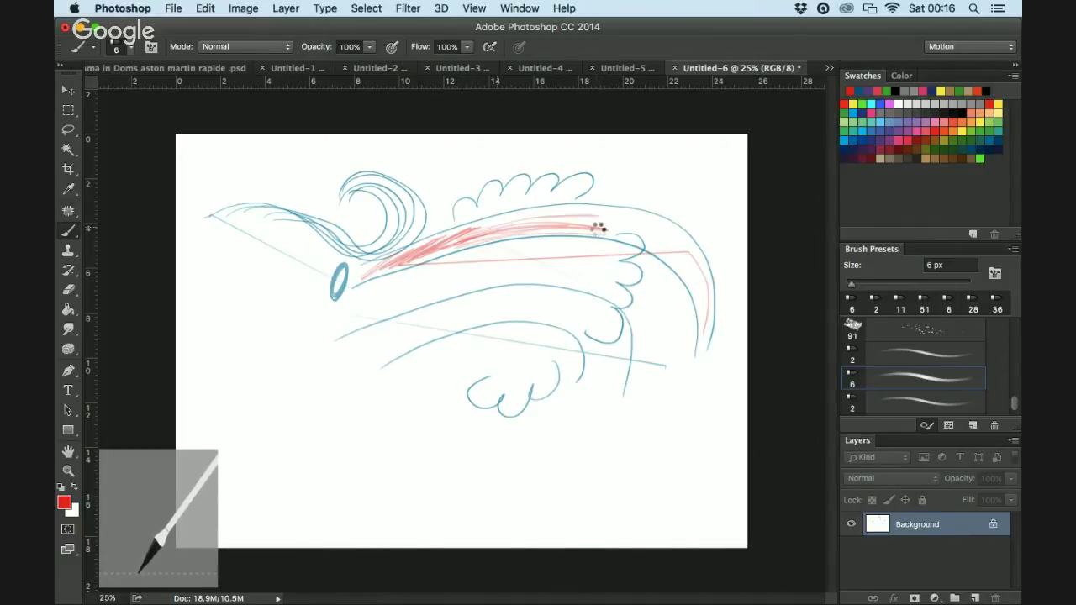
pyautogui.moveTo(463, 223); pyautogui.dragTo(560, 219)
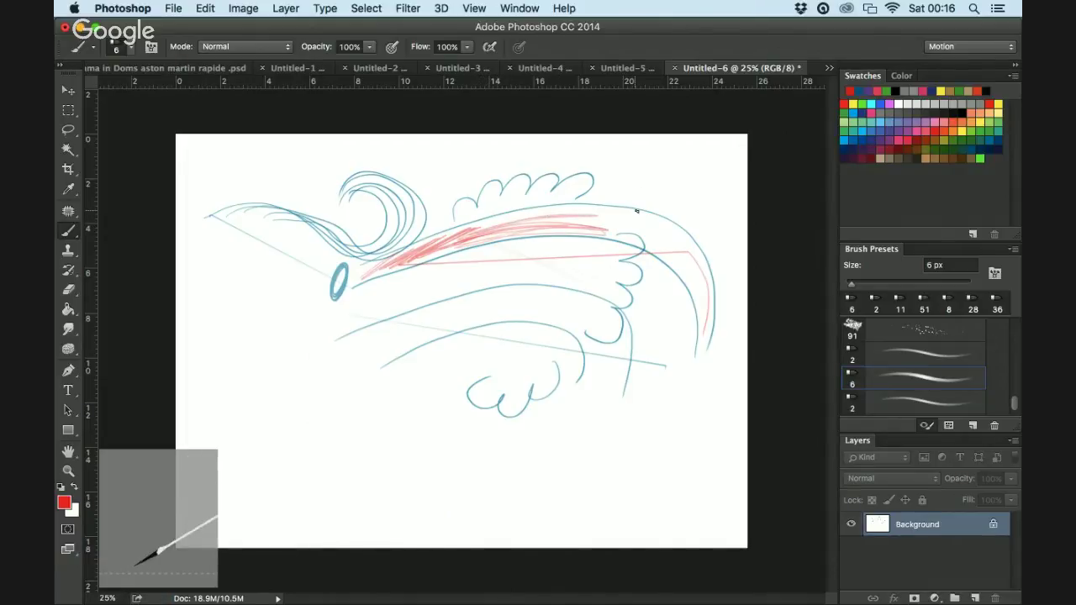
# Switch to the 55 px hard round brush and paint thick red strokes along the full length of the outer rainbow band
pyautogui.click(131, 47)
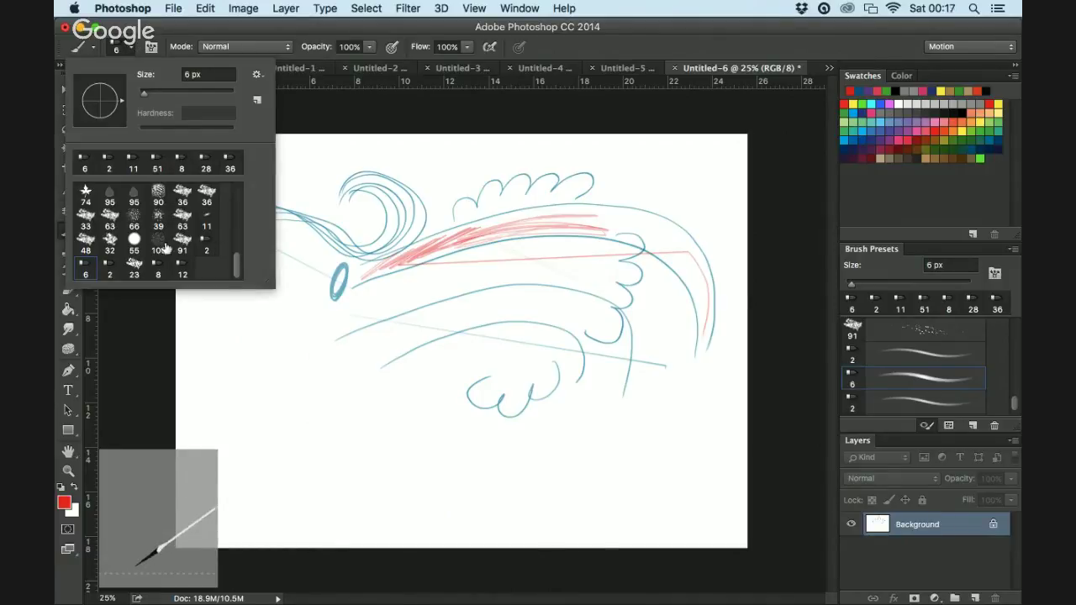
pyautogui.click(133, 242)
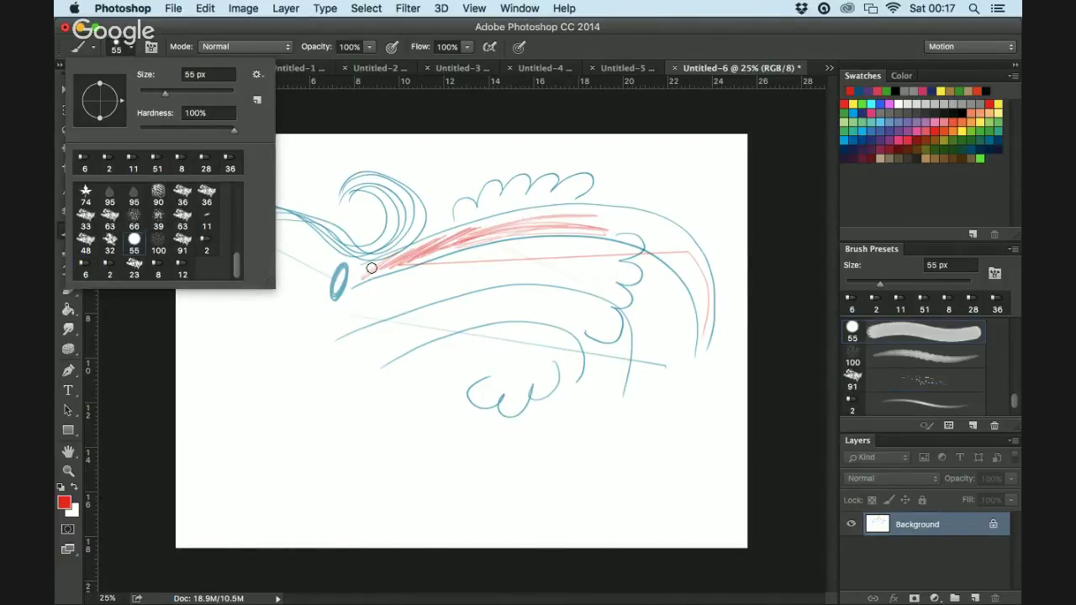
pyautogui.moveTo(371, 268)
pyautogui.mouseDown()
pyautogui.moveTo(475, 240)
pyautogui.moveTo(562, 236)
pyautogui.moveTo(651, 258)
pyautogui.moveTo(683, 295)
pyautogui.moveTo(687, 344)
pyautogui.mouseUp()
pyautogui.moveTo(367, 270)
pyautogui.mouseDown()
pyautogui.moveTo(491, 223)
pyautogui.moveTo(591, 207)
pyautogui.moveTo(635, 215)
pyautogui.moveTo(680, 238)
pyautogui.moveTo(716, 305)
pyautogui.moveTo(707, 345)
pyautogui.mouseUp()
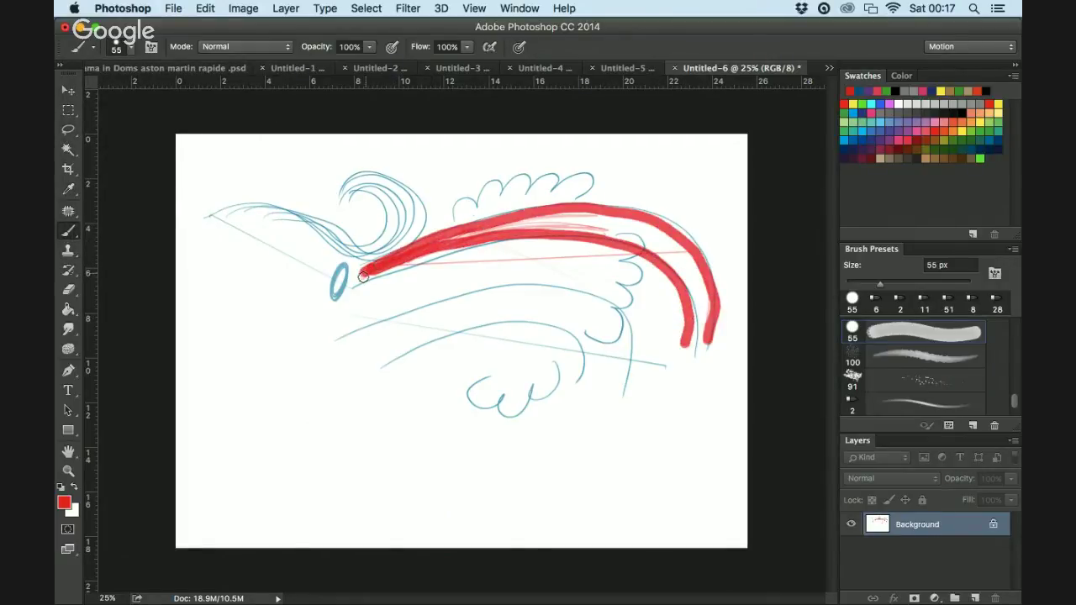
pyautogui.moveTo(363, 277)
pyautogui.mouseDown()
pyautogui.moveTo(520, 231)
pyautogui.moveTo(632, 240)
pyautogui.moveTo(682, 272)
pyautogui.moveTo(698, 345)
pyautogui.mouseUp()
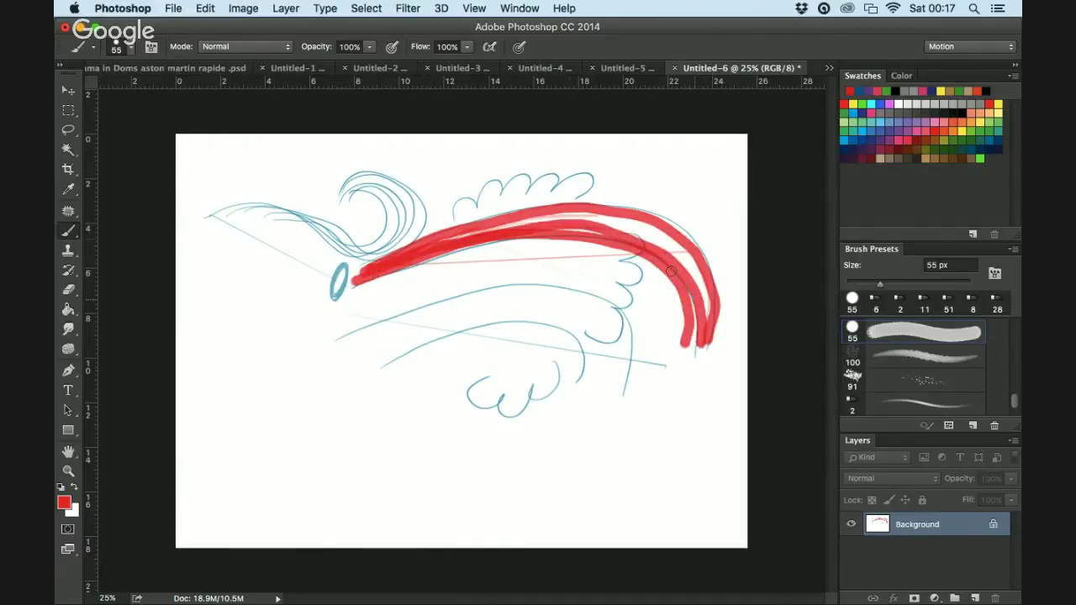
# Fill the remaining gaps in the red band and add a wavy red stroke along its outer edge
pyautogui.moveTo(435, 246)
pyautogui.mouseDown()
pyautogui.moveTo(585, 213)
pyautogui.moveTo(686, 259)
pyautogui.moveTo(704, 316)
pyautogui.moveTo(692, 341)
pyautogui.mouseUp()
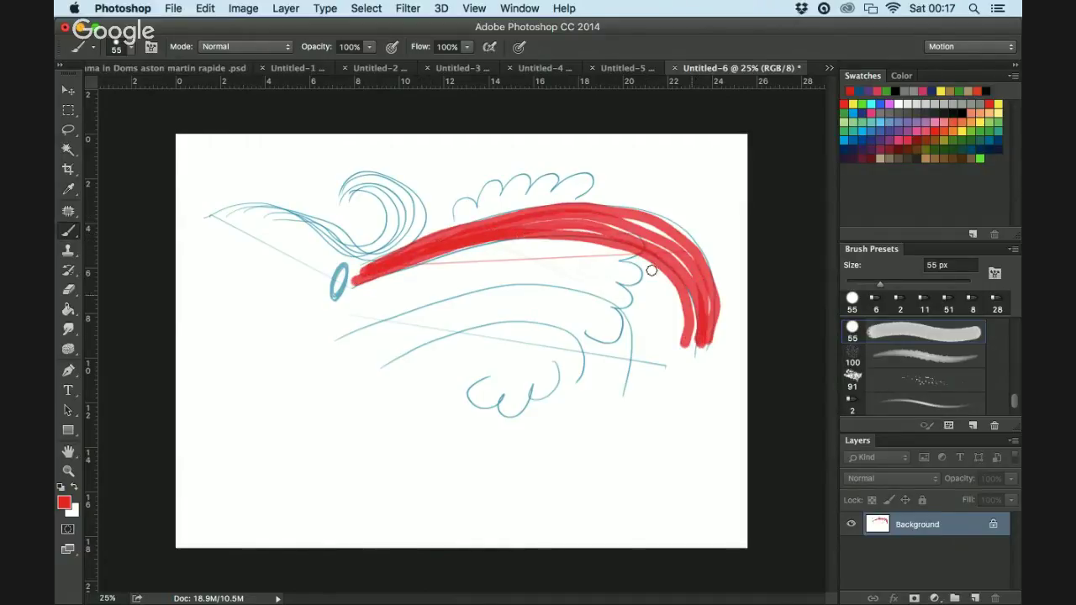
pyautogui.moveTo(464, 236)
pyautogui.mouseDown()
pyautogui.moveTo(615, 228)
pyautogui.moveTo(686, 276)
pyautogui.moveTo(702, 326)
pyautogui.mouseUp()
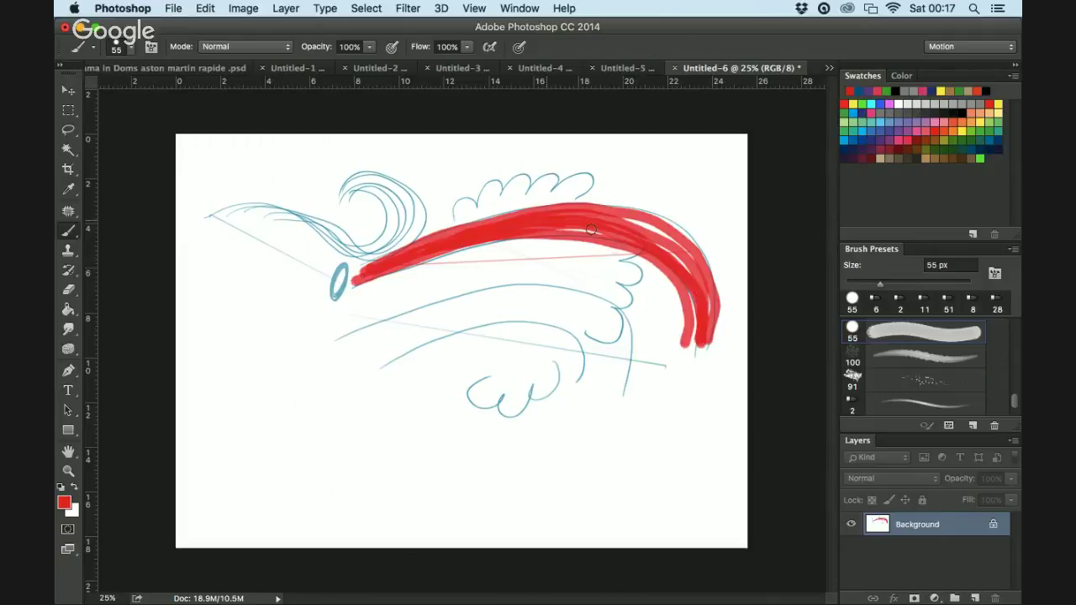
pyautogui.moveTo(591, 229)
pyautogui.mouseDown()
pyautogui.moveTo(669, 272)
pyautogui.moveTo(691, 341)
pyautogui.mouseUp()
pyautogui.moveTo(550, 226)
pyautogui.mouseDown()
pyautogui.moveTo(685, 283)
pyautogui.moveTo(690, 341)
pyautogui.mouseUp()
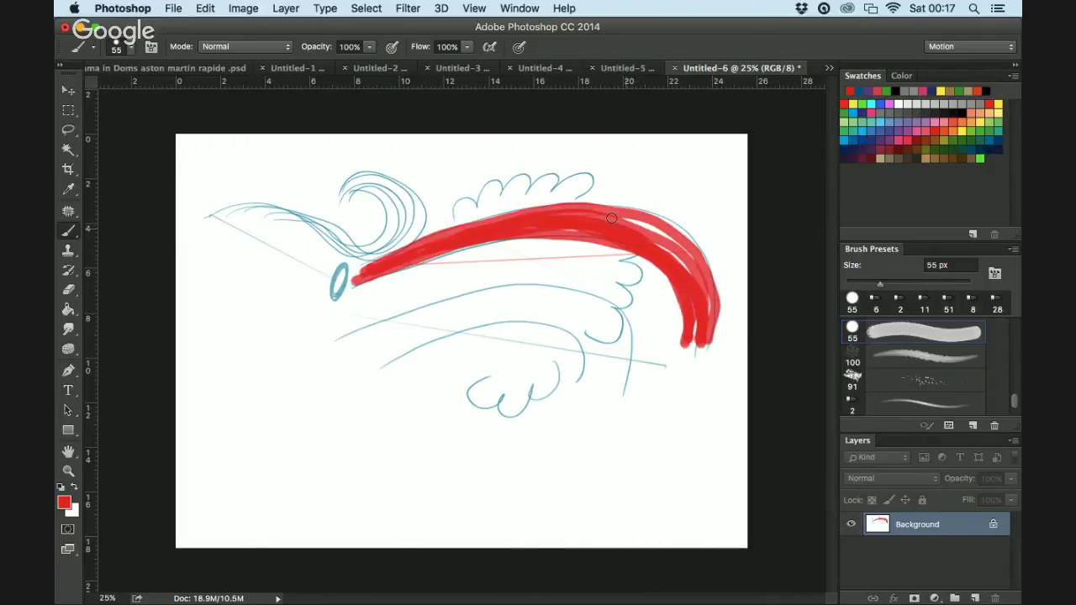
pyautogui.moveTo(611, 217)
pyautogui.mouseDown()
pyautogui.moveTo(666, 243)
pyautogui.moveTo(699, 310)
pyautogui.moveTo(664, 241)
pyautogui.moveTo(707, 301)
pyautogui.moveTo(656, 234)
pyautogui.moveTo(696, 272)
pyautogui.moveTo(698, 296)
pyautogui.moveTo(654, 244)
pyautogui.moveTo(689, 274)
pyautogui.moveTo(695, 328)
pyautogui.mouseUp()
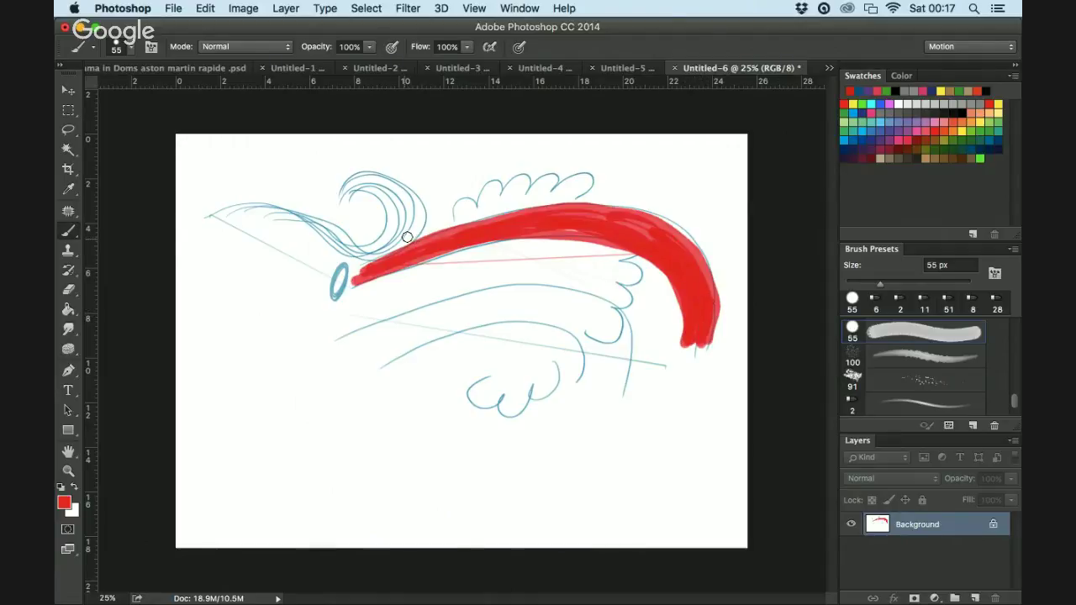
pyautogui.moveTo(407, 237)
pyautogui.mouseDown()
pyautogui.moveTo(465, 212)
pyautogui.moveTo(567, 195)
pyautogui.moveTo(675, 215)
pyautogui.moveTo(719, 267)
pyautogui.moveTo(729, 301)
pyautogui.moveTo(713, 354)
pyautogui.mouseUp()
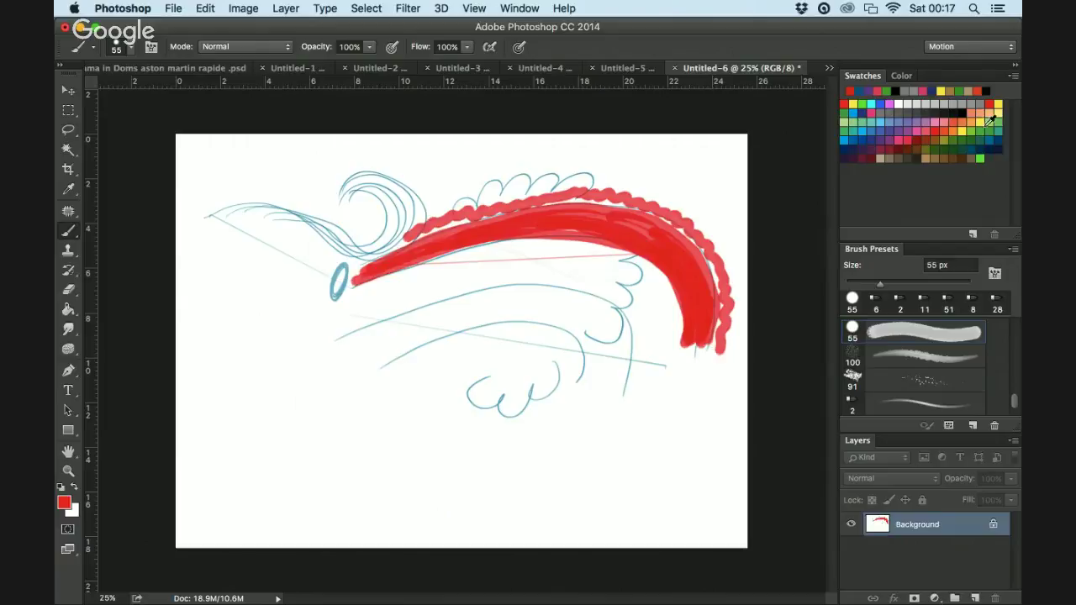
# Pick yellow and paint a thick band directly beneath the red one
pyautogui.click(976, 121)
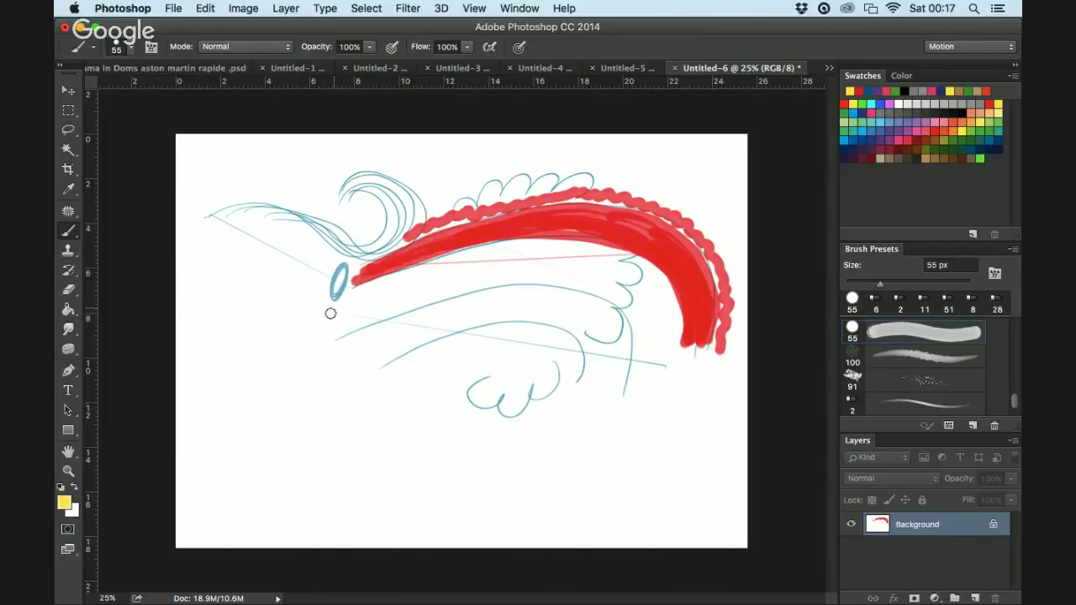
pyautogui.moveTo(329, 317)
pyautogui.mouseDown()
pyautogui.moveTo(400, 283)
pyautogui.moveTo(560, 256)
pyautogui.moveTo(638, 288)
pyautogui.moveTo(653, 325)
pyautogui.moveTo(649, 367)
pyautogui.mouseUp()
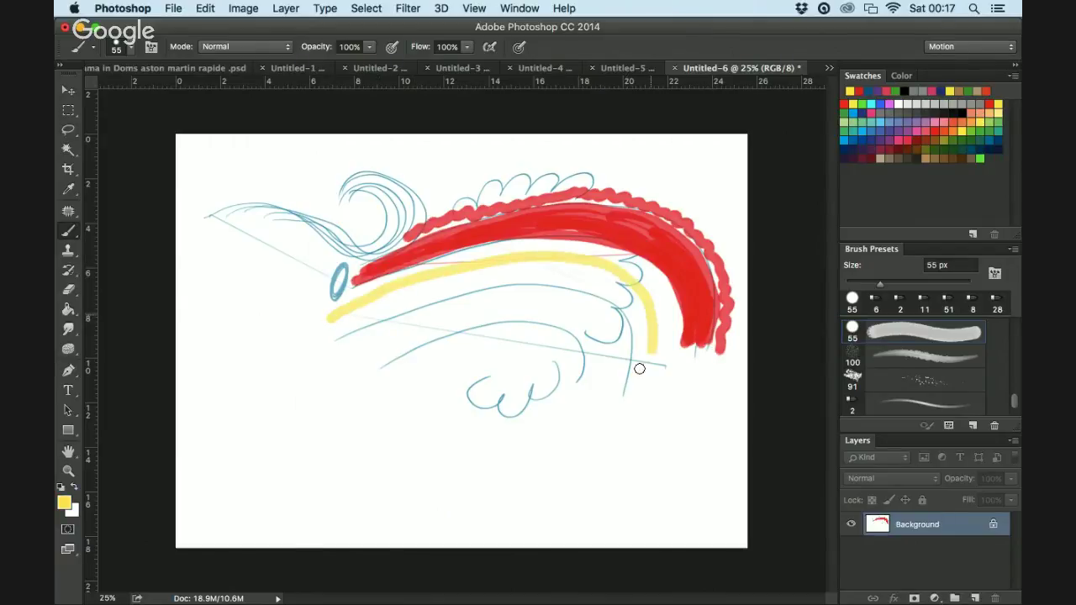
pyautogui.moveTo(324, 313)
pyautogui.mouseDown()
pyautogui.moveTo(490, 259)
pyautogui.moveTo(372, 285)
pyautogui.moveTo(507, 250)
pyautogui.moveTo(596, 252)
pyautogui.moveTo(629, 277)
pyautogui.moveTo(598, 243)
pyautogui.moveTo(661, 280)
pyautogui.moveTo(676, 306)
pyautogui.moveTo(661, 355)
pyautogui.mouseUp()
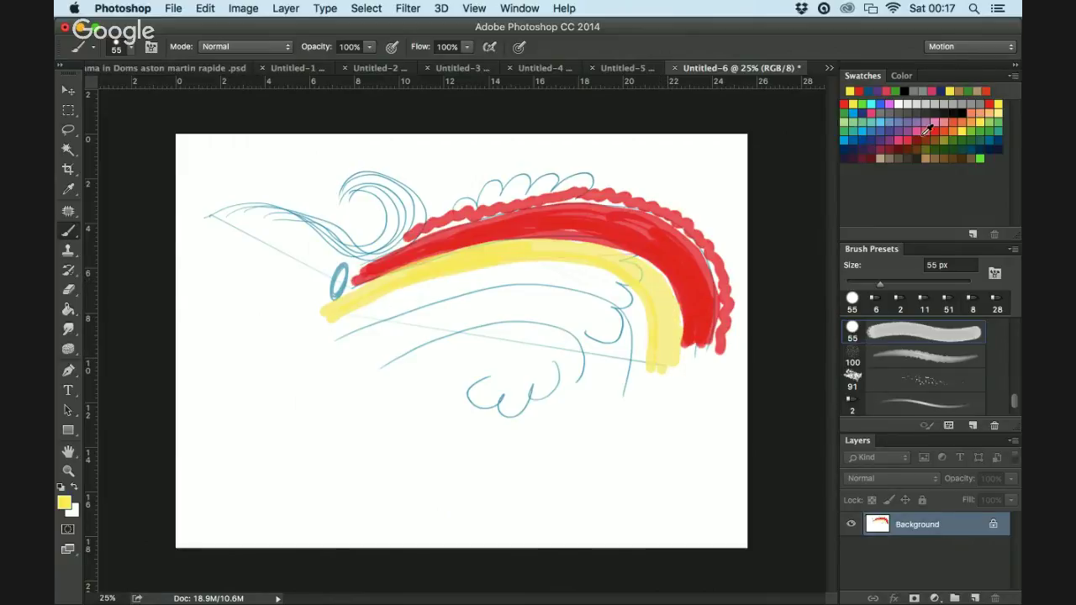
# Pick pink and paint a thick band beneath the yellow one, filling it down to the rainbow's lower end
pyautogui.click(929, 128)
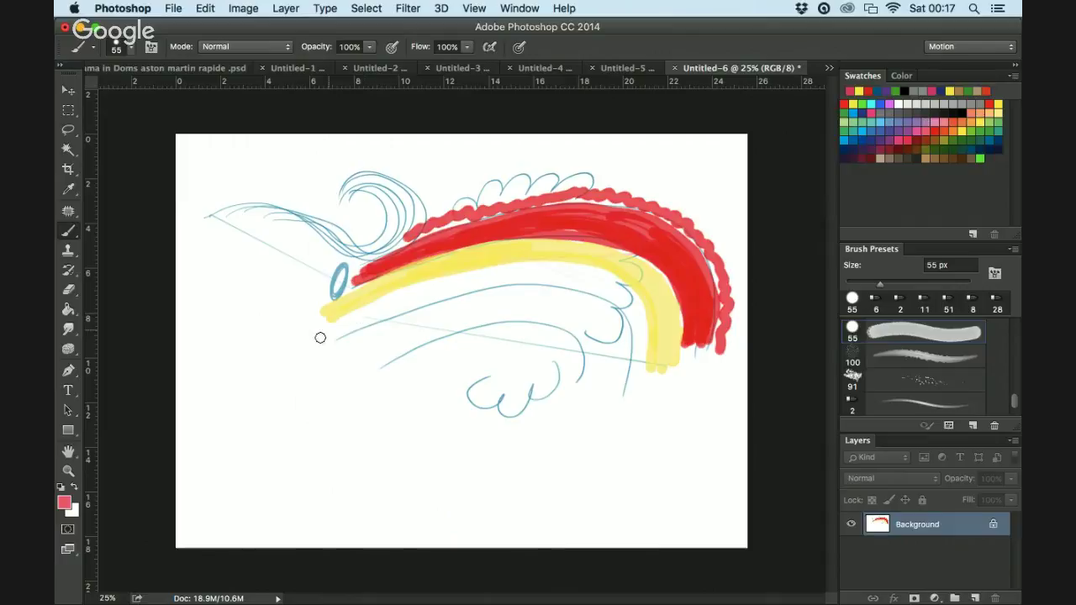
pyautogui.moveTo(321, 337)
pyautogui.mouseDown()
pyautogui.moveTo(398, 296)
pyautogui.moveTo(360, 324)
pyautogui.moveTo(496, 278)
pyautogui.moveTo(397, 298)
pyautogui.moveTo(471, 276)
pyautogui.moveTo(430, 285)
pyautogui.moveTo(445, 280)
pyautogui.moveTo(402, 301)
pyautogui.moveTo(541, 272)
pyautogui.moveTo(606, 288)
pyautogui.moveTo(627, 388)
pyautogui.mouseUp()
pyautogui.moveTo(425, 297)
pyautogui.mouseDown()
pyautogui.moveTo(510, 290)
pyautogui.moveTo(477, 285)
pyautogui.mouseUp()
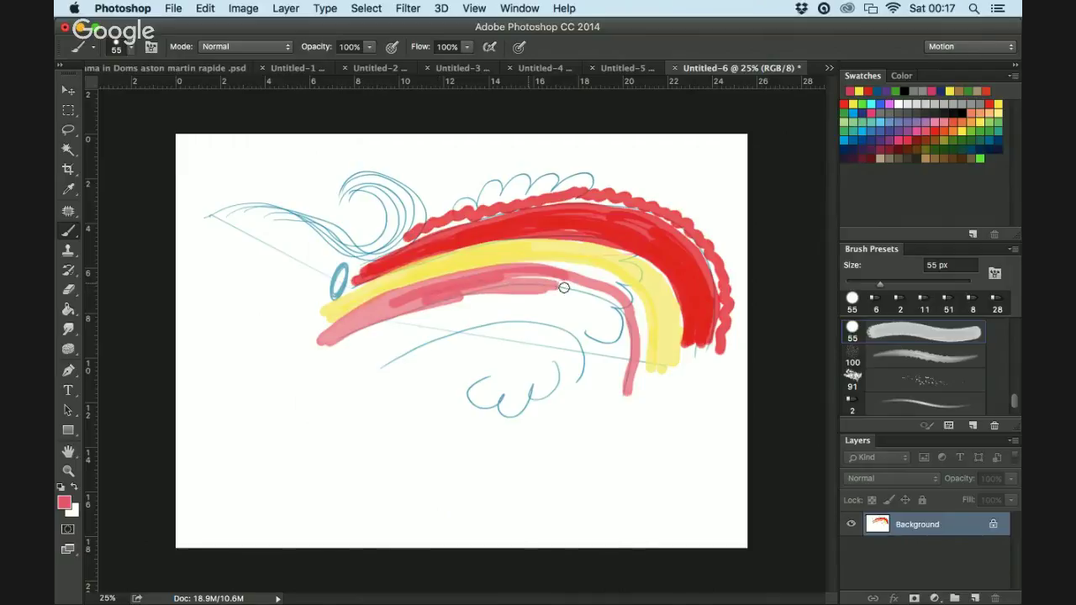
pyautogui.moveTo(564, 288)
pyautogui.mouseDown()
pyautogui.moveTo(531, 273)
pyautogui.moveTo(578, 271)
pyautogui.moveTo(505, 269)
pyautogui.moveTo(592, 277)
pyautogui.moveTo(625, 298)
pyautogui.moveTo(578, 278)
pyautogui.moveTo(630, 304)
pyautogui.moveTo(611, 288)
pyautogui.moveTo(638, 331)
pyautogui.moveTo(630, 309)
pyautogui.moveTo(628, 386)
pyautogui.moveTo(640, 340)
pyautogui.moveTo(644, 366)
pyautogui.moveTo(601, 295)
pyautogui.moveTo(614, 395)
pyautogui.moveTo(606, 302)
pyautogui.moveTo(622, 377)
pyautogui.moveTo(613, 304)
pyautogui.moveTo(619, 341)
pyautogui.mouseUp()
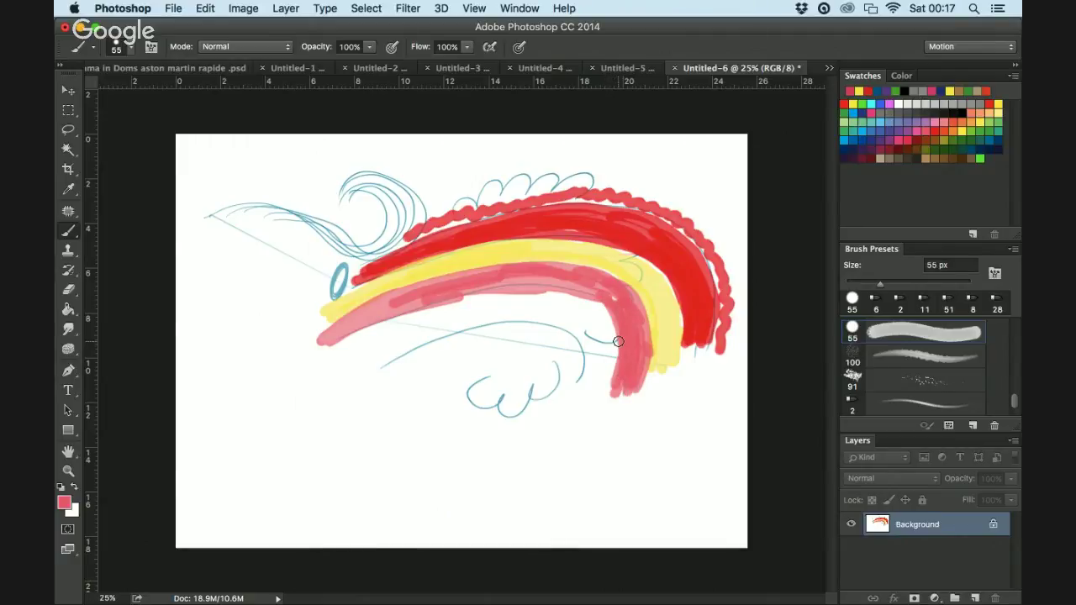
# Pick dark navy, paint a thick band beneath the pink one, and add a wavy navy stroke along its inner edge
pyautogui.click(979, 141)
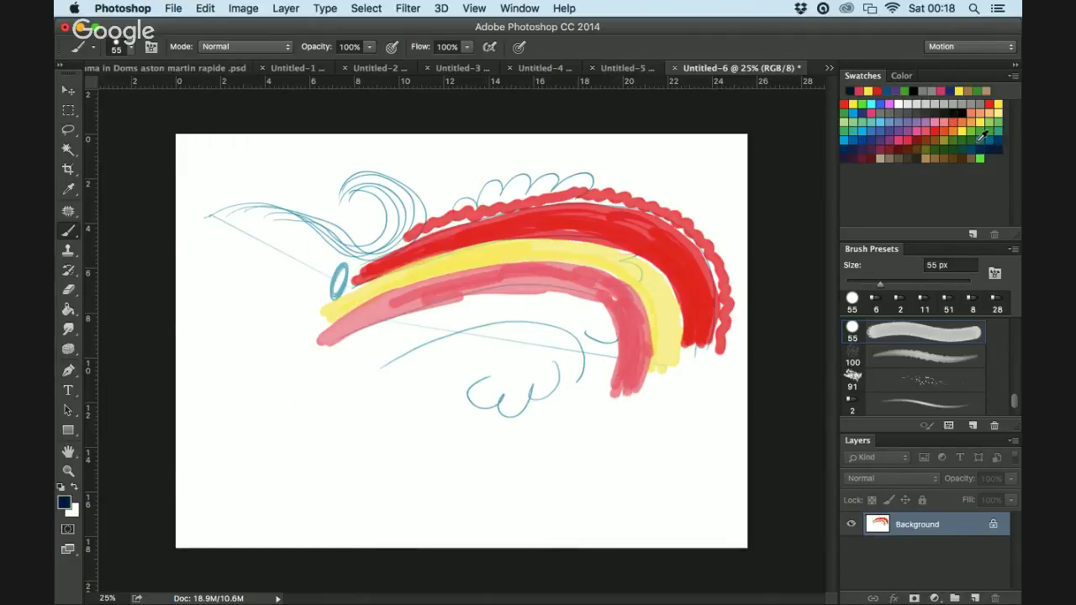
pyautogui.moveTo(322, 371)
pyautogui.mouseDown()
pyautogui.moveTo(418, 325)
pyautogui.moveTo(492, 309)
pyautogui.moveTo(549, 312)
pyautogui.moveTo(589, 371)
pyautogui.moveTo(567, 418)
pyautogui.mouseUp()
pyautogui.moveTo(386, 349)
pyautogui.mouseDown()
pyautogui.moveTo(475, 305)
pyautogui.moveTo(341, 347)
pyautogui.moveTo(419, 310)
pyautogui.moveTo(351, 336)
pyautogui.moveTo(498, 293)
pyautogui.moveTo(461, 305)
pyautogui.moveTo(565, 302)
pyautogui.moveTo(580, 312)
pyautogui.moveTo(532, 302)
pyautogui.moveTo(610, 322)
pyautogui.moveTo(605, 380)
pyautogui.moveTo(592, 341)
pyautogui.moveTo(571, 414)
pyautogui.moveTo(600, 366)
pyautogui.moveTo(595, 395)
pyautogui.mouseUp()
pyautogui.moveTo(309, 386)
pyautogui.mouseDown()
pyautogui.moveTo(443, 330)
pyautogui.moveTo(505, 321)
pyautogui.moveTo(552, 331)
pyautogui.moveTo(579, 356)
pyautogui.moveTo(573, 394)
pyautogui.moveTo(547, 425)
pyautogui.moveTo(543, 450)
pyautogui.moveTo(557, 475)
pyautogui.mouseUp()
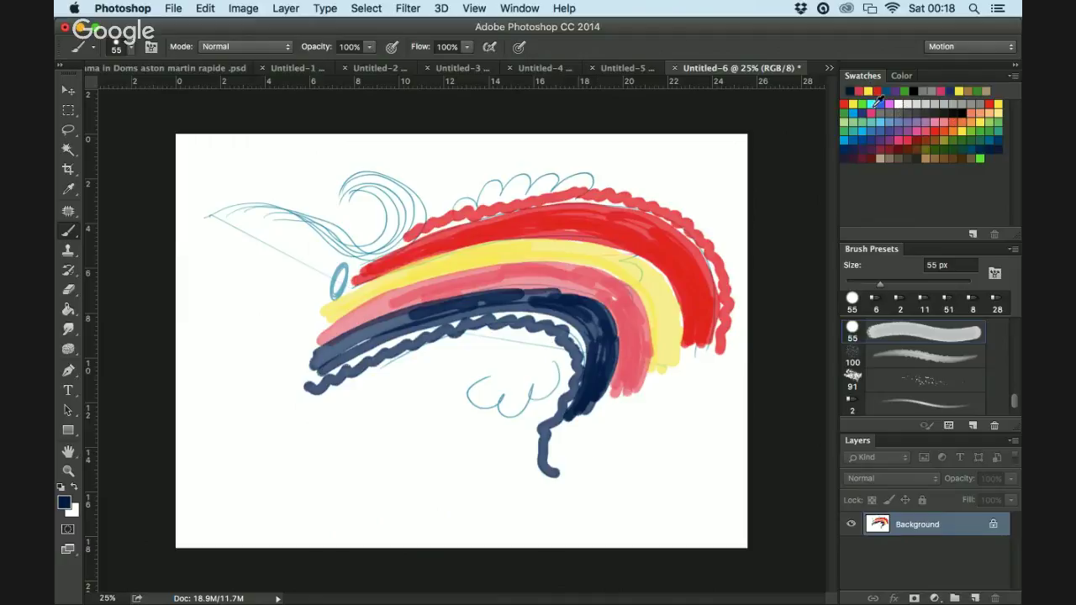
# Pick bright green, paint a thick band inside the navy one, and add a wavy stroke around the rainbow's outside ending in a spiral
pyautogui.click(863, 104)
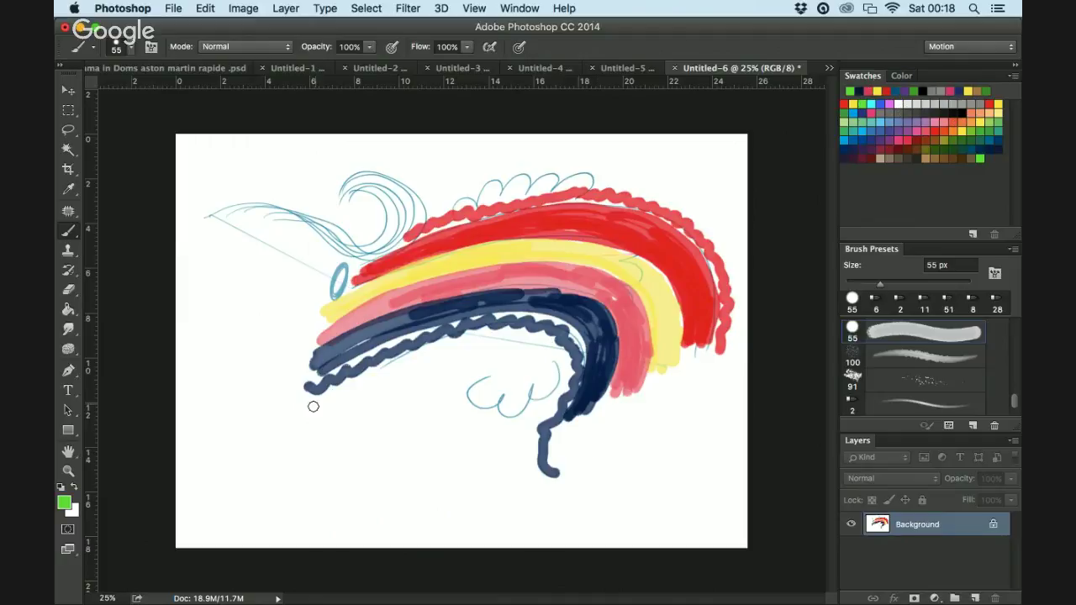
pyautogui.moveTo(313, 407)
pyautogui.mouseDown()
pyautogui.moveTo(448, 345)
pyautogui.moveTo(527, 340)
pyautogui.moveTo(550, 379)
pyautogui.moveTo(548, 442)
pyautogui.mouseUp()
pyautogui.moveTo(320, 421)
pyautogui.mouseDown()
pyautogui.moveTo(419, 370)
pyautogui.moveTo(513, 356)
pyautogui.moveTo(518, 471)
pyautogui.moveTo(370, 383)
pyautogui.moveTo(433, 357)
pyautogui.moveTo(512, 348)
pyautogui.moveTo(545, 383)
pyautogui.moveTo(511, 453)
pyautogui.moveTo(530, 468)
pyautogui.moveTo(551, 356)
pyautogui.moveTo(545, 395)
pyautogui.moveTo(522, 413)
pyautogui.mouseUp()
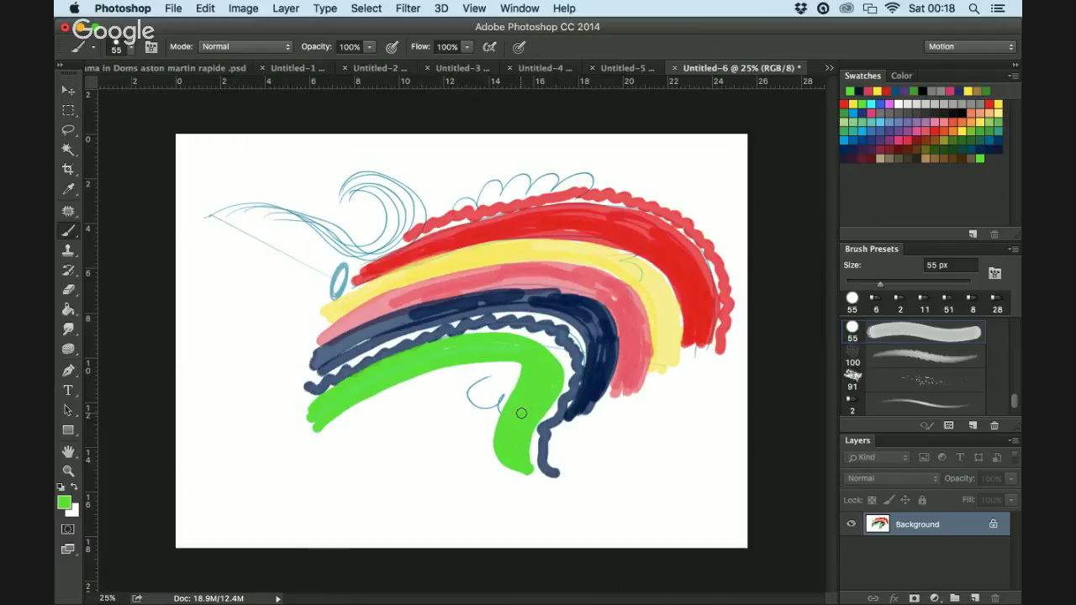
pyautogui.moveTo(430, 212)
pyautogui.mouseDown()
pyautogui.moveTo(604, 180)
pyautogui.moveTo(702, 217)
pyautogui.moveTo(727, 242)
pyautogui.mouseUp()
pyautogui.moveTo(743, 283)
pyautogui.mouseDown()
pyautogui.moveTo(725, 357)
pyautogui.moveTo(646, 412)
pyautogui.moveTo(625, 490)
pyautogui.moveTo(696, 483)
pyautogui.moveTo(678, 452)
pyautogui.mouseUp()
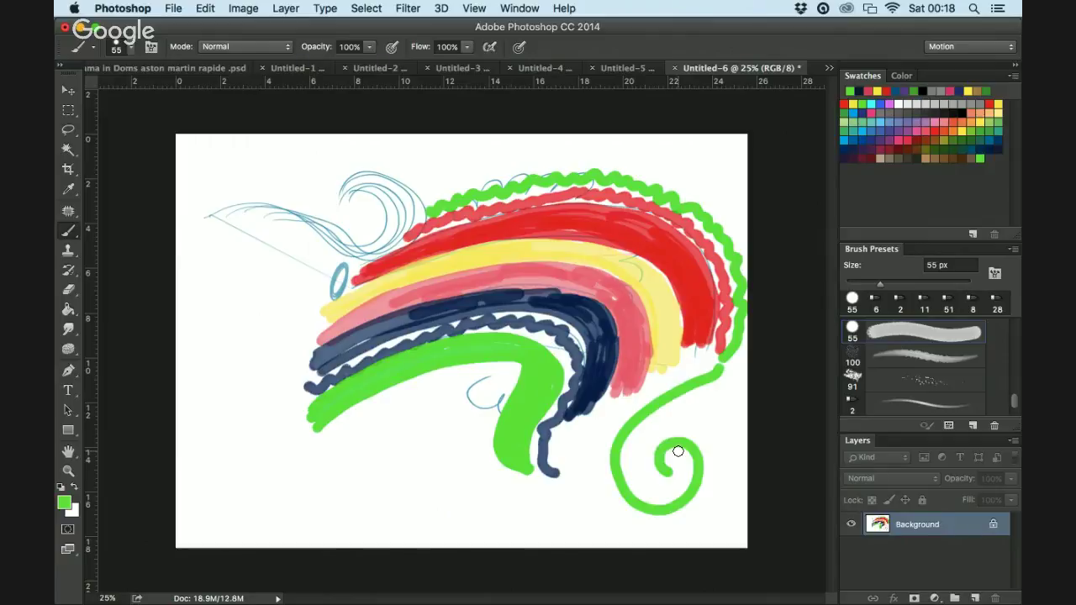
# Pick orange and paint a thick band of overlapping strokes beneath the green one
pyautogui.click(1000, 165)
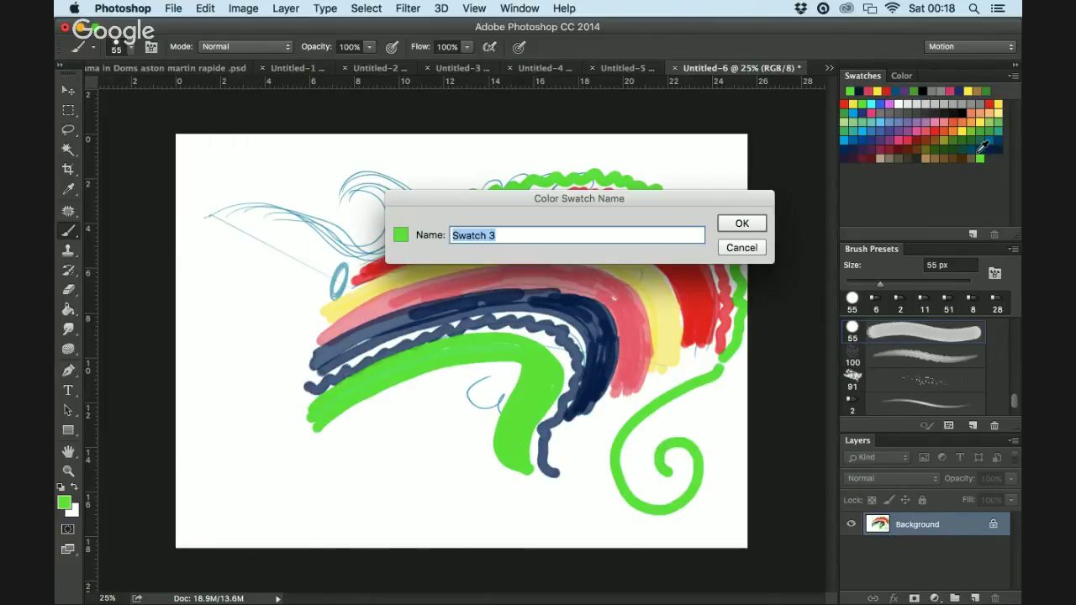
pyautogui.click(742, 247)
pyautogui.click(941, 126)
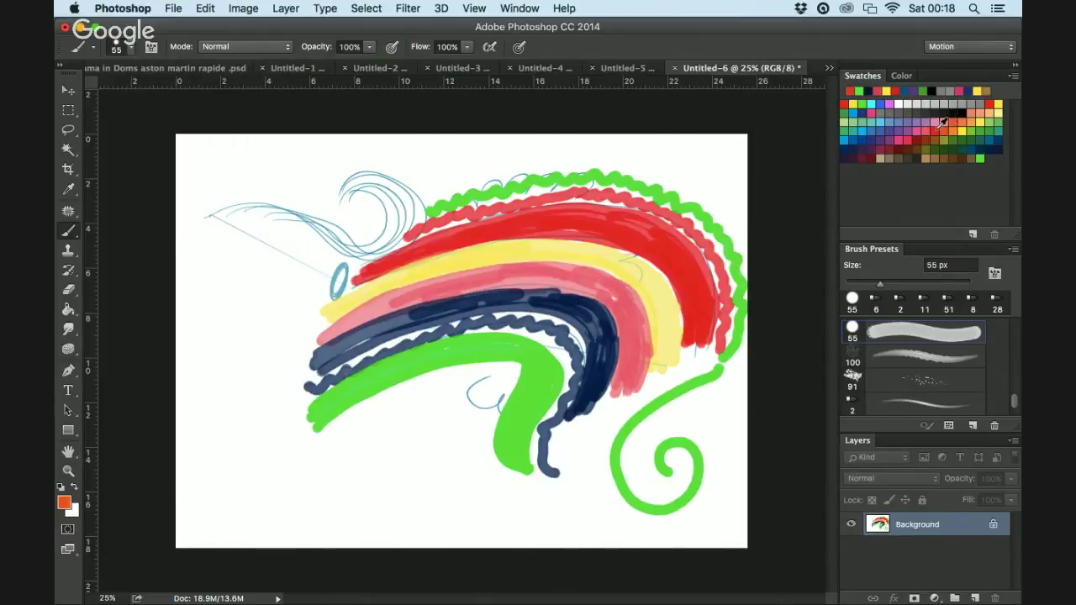
pyautogui.moveTo(308, 459)
pyautogui.mouseDown()
pyautogui.moveTo(367, 413)
pyautogui.moveTo(472, 371)
pyautogui.moveTo(484, 437)
pyautogui.moveTo(516, 479)
pyautogui.mouseUp()
pyautogui.moveTo(300, 449)
pyautogui.mouseDown()
pyautogui.moveTo(403, 377)
pyautogui.moveTo(506, 371)
pyautogui.moveTo(491, 473)
pyautogui.mouseUp()
pyautogui.moveTo(315, 461)
pyautogui.mouseDown()
pyautogui.moveTo(337, 440)
pyautogui.moveTo(512, 367)
pyautogui.moveTo(504, 478)
pyautogui.mouseUp()
pyautogui.moveTo(310, 463)
pyautogui.mouseDown()
pyautogui.moveTo(483, 382)
pyautogui.moveTo(491, 395)
pyautogui.moveTo(503, 375)
pyautogui.moveTo(477, 452)
pyautogui.moveTo(496, 486)
pyautogui.mouseUp()
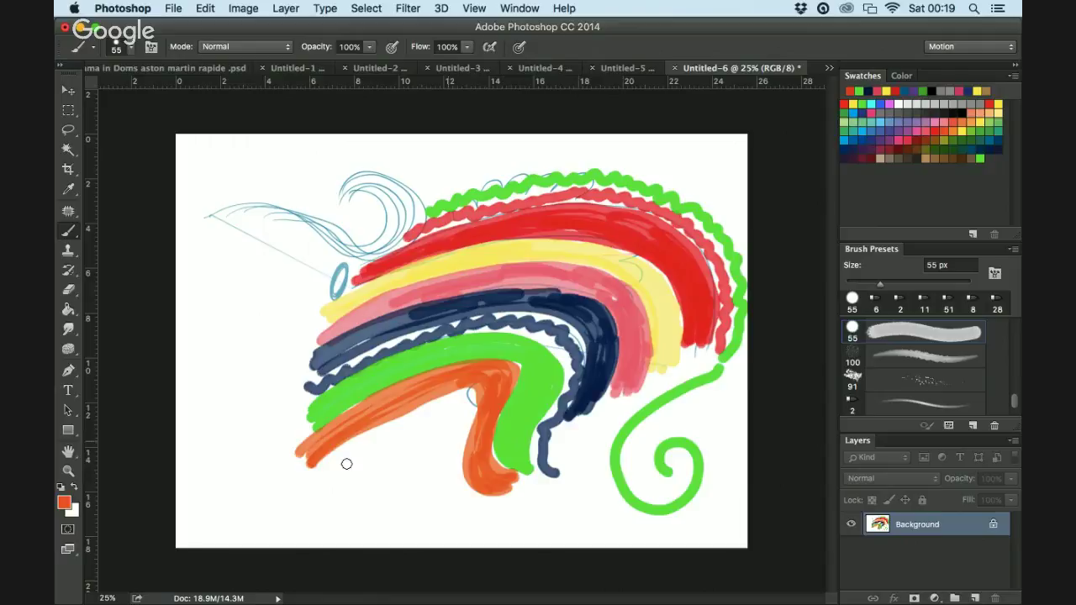
# Add a wavy orange stroke beneath the orange band and a long winding orange line around the left side of the canvas
pyautogui.moveTo(310, 479)
pyautogui.mouseDown()
pyautogui.moveTo(345, 452)
pyautogui.moveTo(473, 401)
pyautogui.moveTo(451, 468)
pyautogui.moveTo(456, 497)
pyautogui.moveTo(505, 507)
pyautogui.mouseUp()
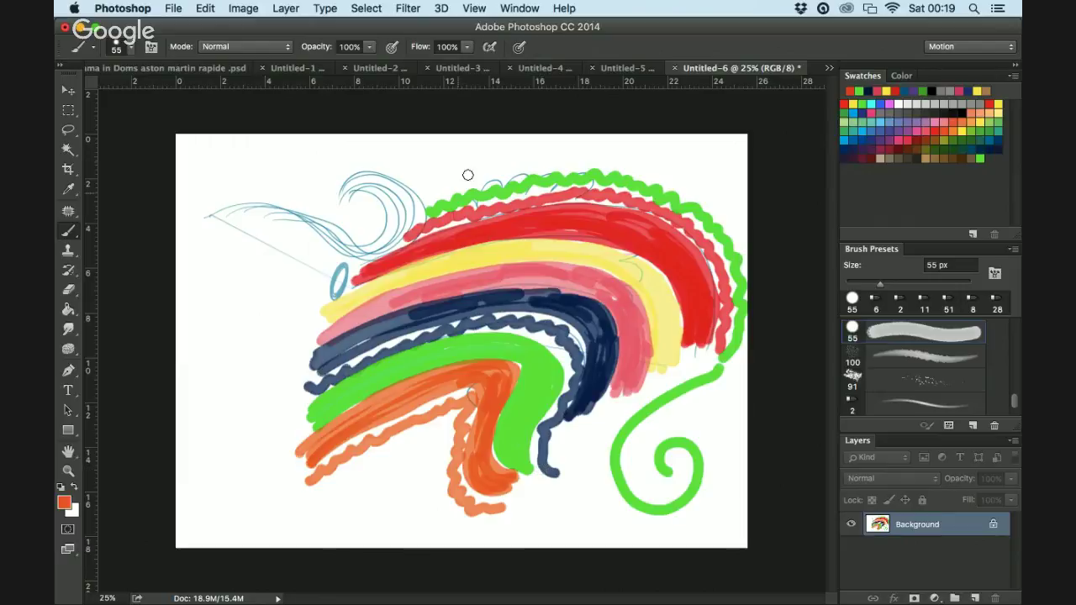
pyautogui.moveTo(492, 164)
pyautogui.mouseDown()
pyautogui.moveTo(330, 153)
pyautogui.moveTo(229, 206)
pyautogui.moveTo(281, 296)
pyautogui.moveTo(263, 334)
pyautogui.moveTo(215, 367)
pyautogui.moveTo(264, 416)
pyautogui.moveTo(226, 458)
pyautogui.moveTo(284, 467)
pyautogui.moveTo(227, 496)
pyautogui.moveTo(255, 529)
pyautogui.moveTo(319, 537)
pyautogui.moveTo(363, 489)
pyautogui.moveTo(367, 526)
pyautogui.moveTo(406, 465)
pyautogui.mouseUp()
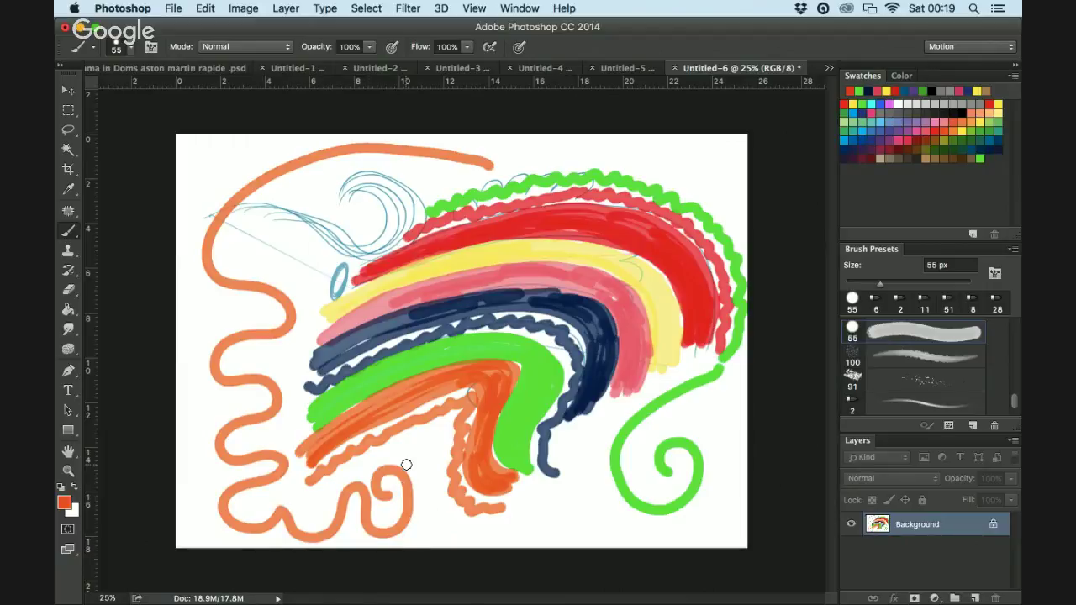
# Pick dark navy and paint a winding line over the orange one, plus a larger spiral around the green spiral
pyautogui.click(989, 140)
pyautogui.moveTo(475, 175)
pyautogui.mouseDown()
pyautogui.moveTo(303, 186)
pyautogui.moveTo(239, 224)
pyautogui.moveTo(200, 274)
pyautogui.moveTo(269, 367)
pyautogui.moveTo(220, 379)
pyautogui.moveTo(217, 409)
pyautogui.moveTo(271, 419)
pyautogui.moveTo(203, 480)
pyautogui.moveTo(247, 508)
pyautogui.moveTo(234, 542)
pyautogui.moveTo(299, 508)
pyautogui.moveTo(317, 535)
pyautogui.moveTo(356, 470)
pyautogui.moveTo(368, 528)
pyautogui.moveTo(405, 525)
pyautogui.moveTo(418, 467)
pyautogui.mouseUp()
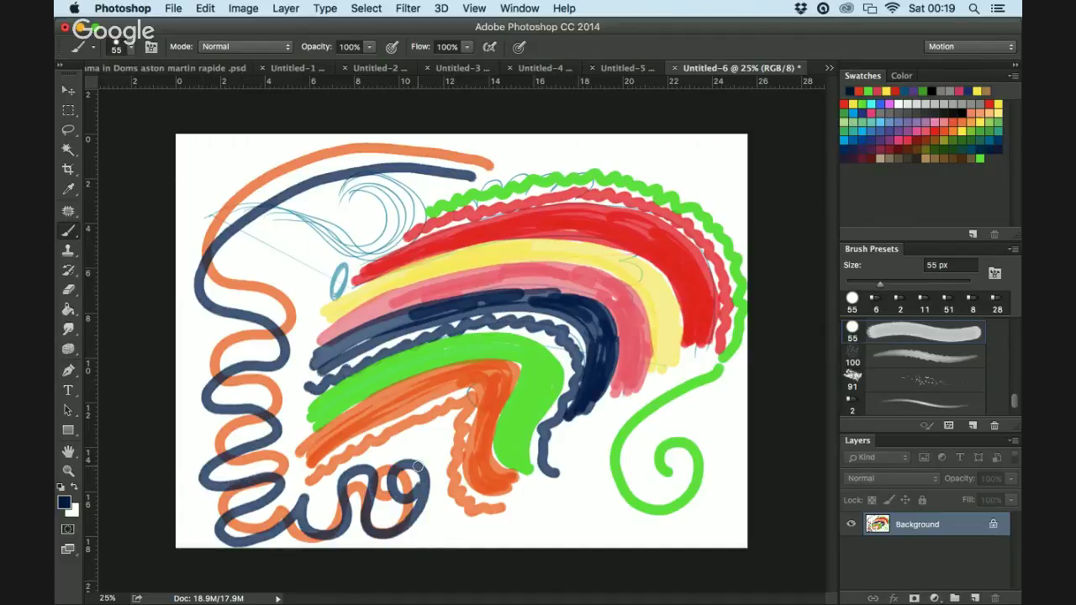
pyautogui.moveTo(695, 370)
pyautogui.mouseDown()
pyautogui.moveTo(585, 457)
pyautogui.moveTo(666, 536)
pyautogui.moveTo(639, 465)
pyautogui.moveTo(684, 491)
pyautogui.moveTo(688, 466)
pyautogui.mouseUp()
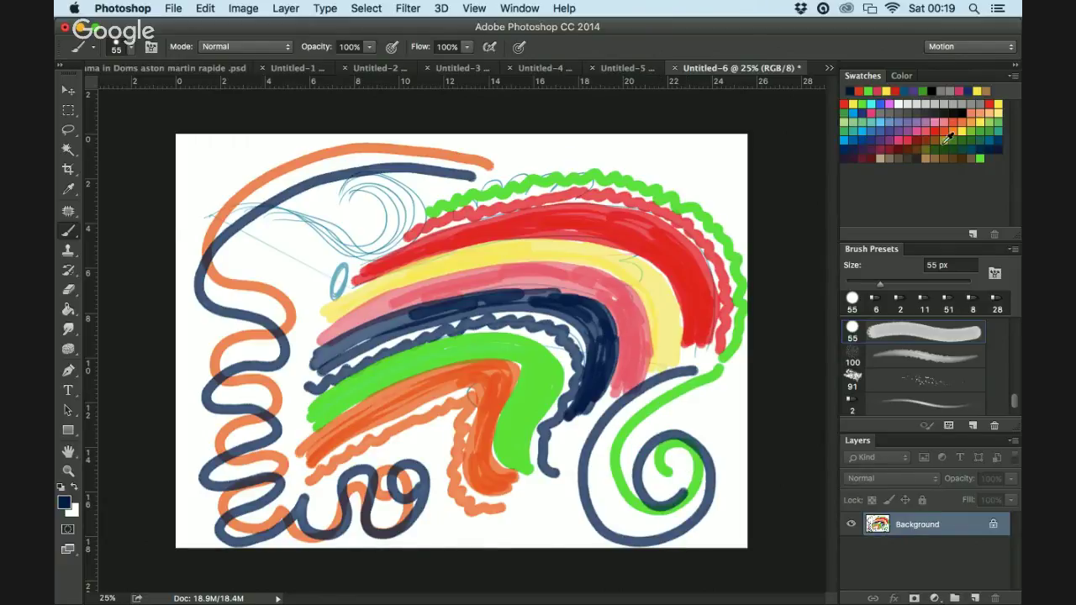
# Pick light pink, paint over the small oval and the blue swirl lines, and draw a small heart near the canvas's lower edge
pyautogui.click(933, 116)
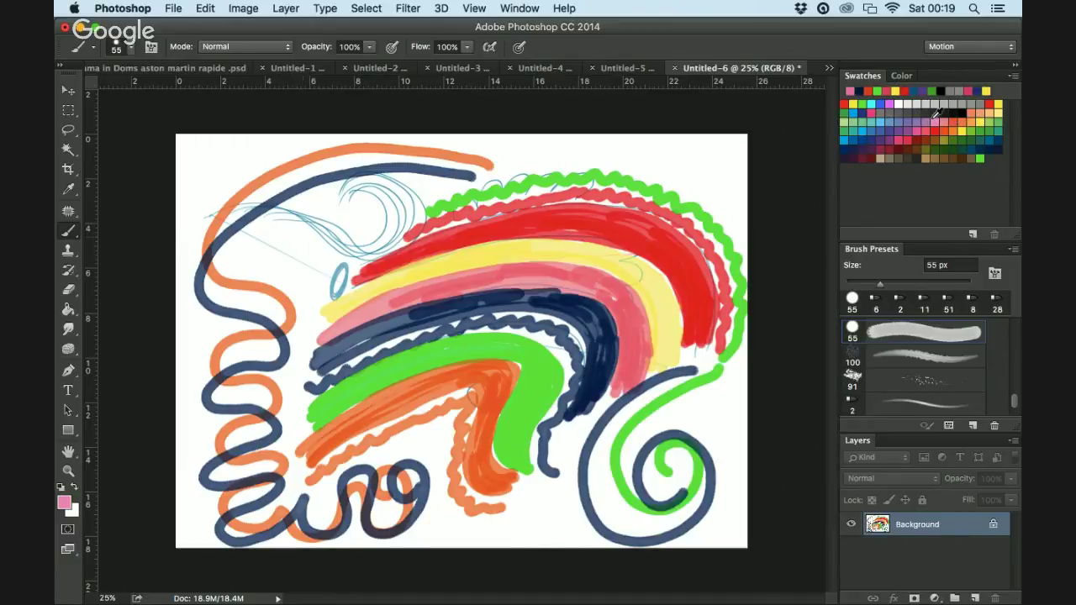
pyautogui.moveTo(345, 272); pyautogui.dragTo(343, 291)
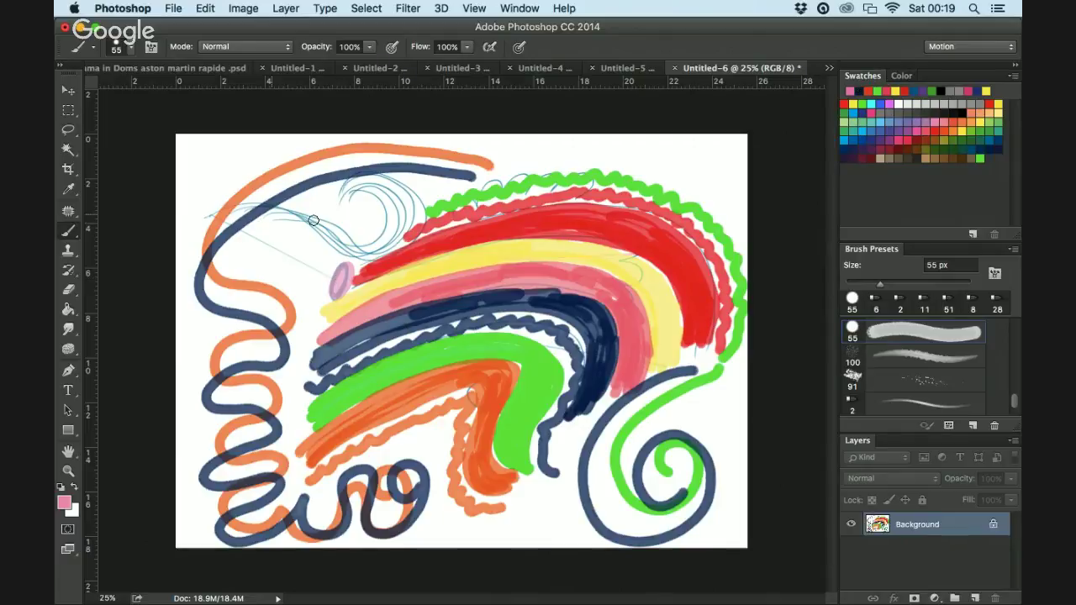
pyautogui.moveTo(313, 220); pyautogui.dragTo(380, 206)
pyautogui.moveTo(232, 213); pyautogui.dragTo(385, 208)
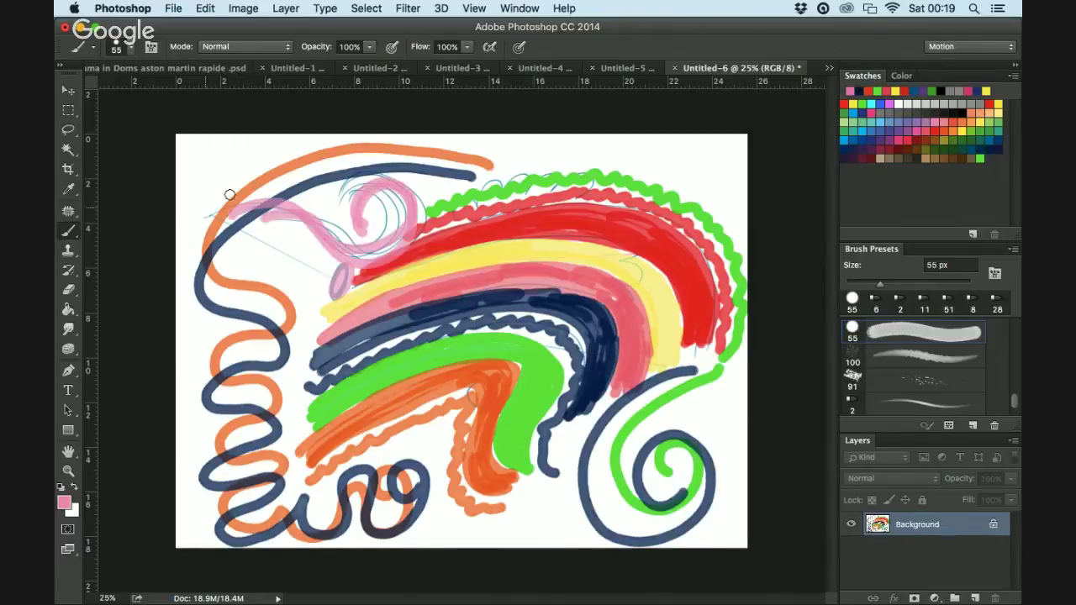
pyautogui.moveTo(229, 194)
pyautogui.mouseDown()
pyautogui.moveTo(358, 266)
pyautogui.moveTo(386, 186)
pyautogui.moveTo(365, 218)
pyautogui.moveTo(204, 212)
pyautogui.moveTo(290, 181)
pyautogui.moveTo(387, 241)
pyautogui.moveTo(378, 195)
pyautogui.mouseUp()
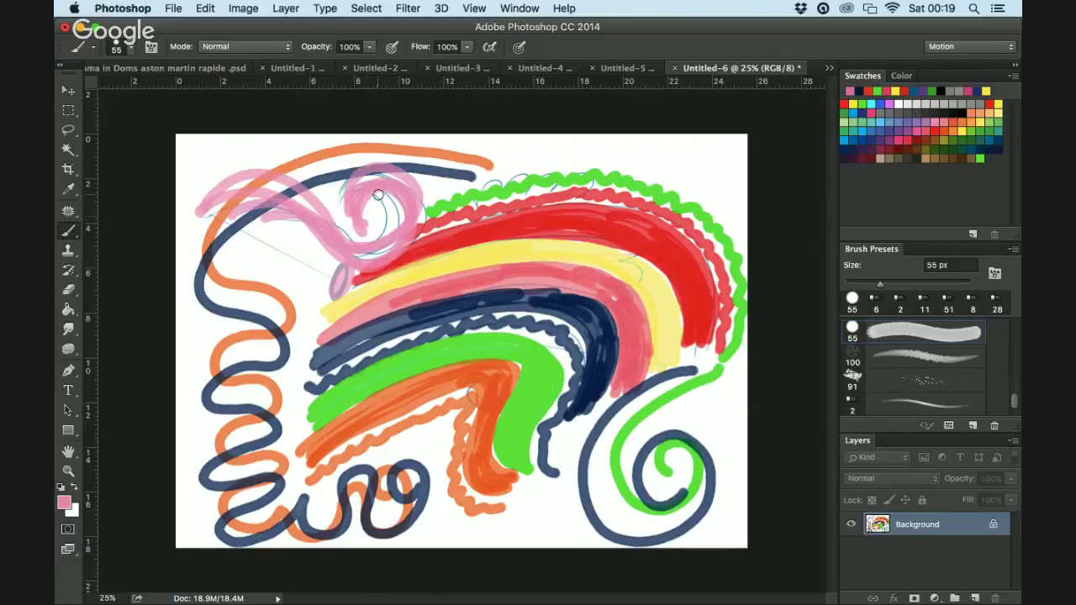
pyautogui.moveTo(193, 199)
pyautogui.mouseDown()
pyautogui.moveTo(347, 249)
pyautogui.moveTo(422, 185)
pyautogui.moveTo(383, 216)
pyautogui.mouseUp()
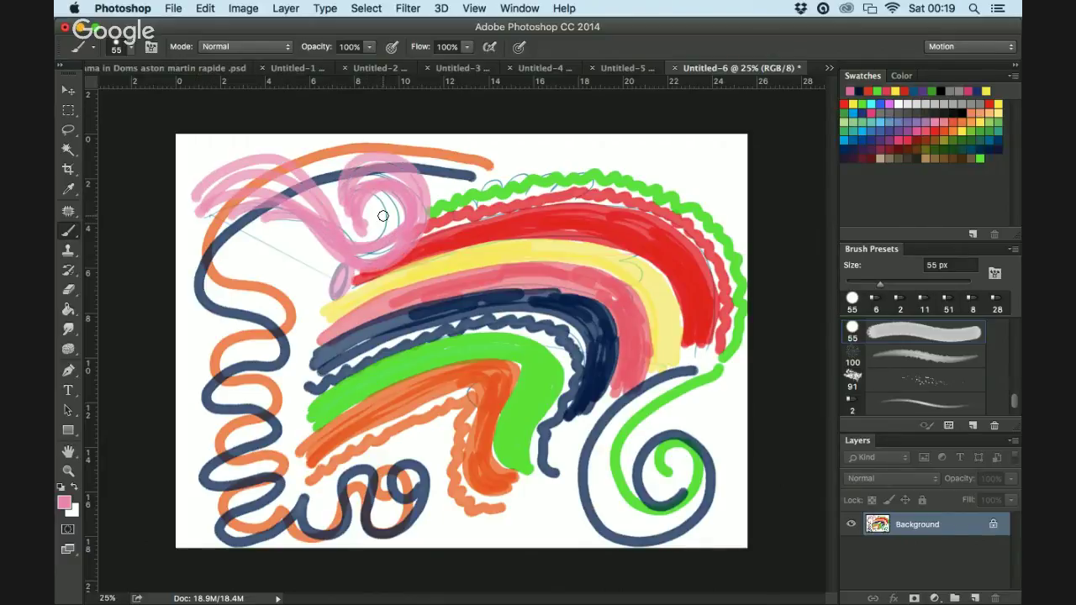
pyautogui.moveTo(529, 507); pyautogui.dragTo(562, 531)
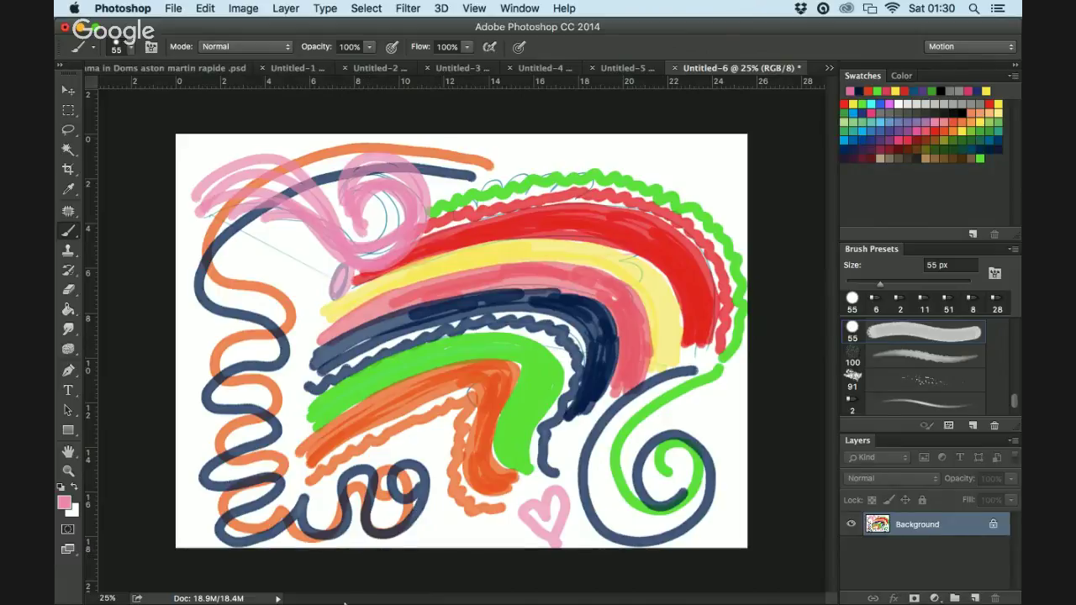
pyautogui.moveTo(349, 602)
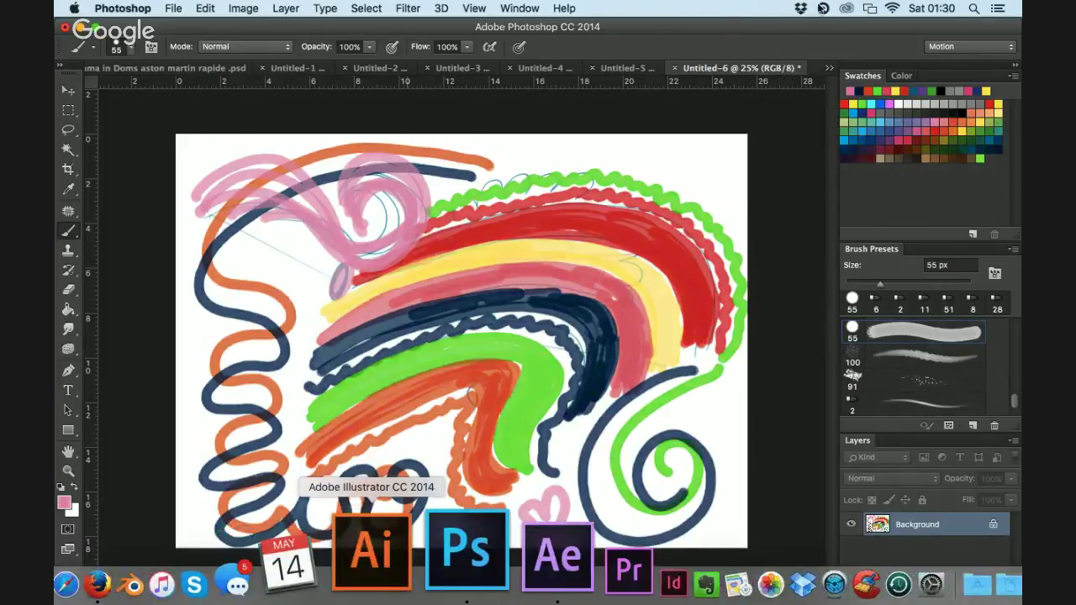